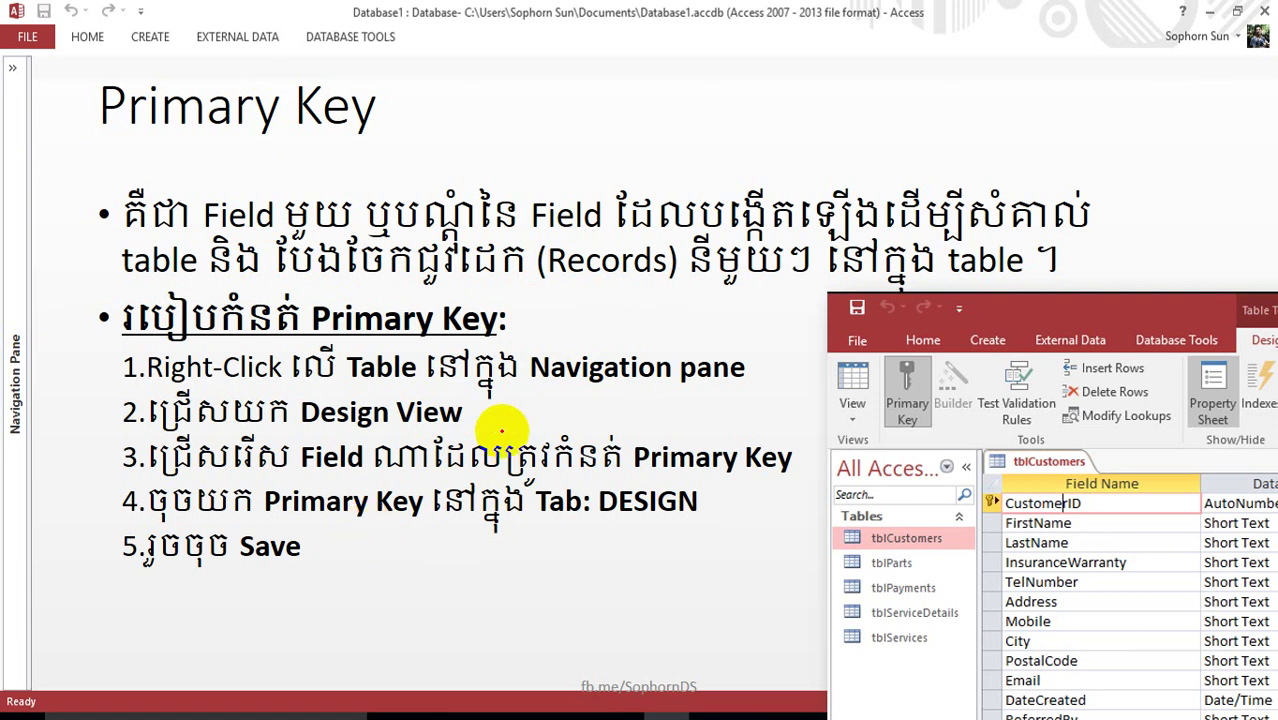
Exit the slide show, minimise the presentation window and launch Access 2016
key(Escape)
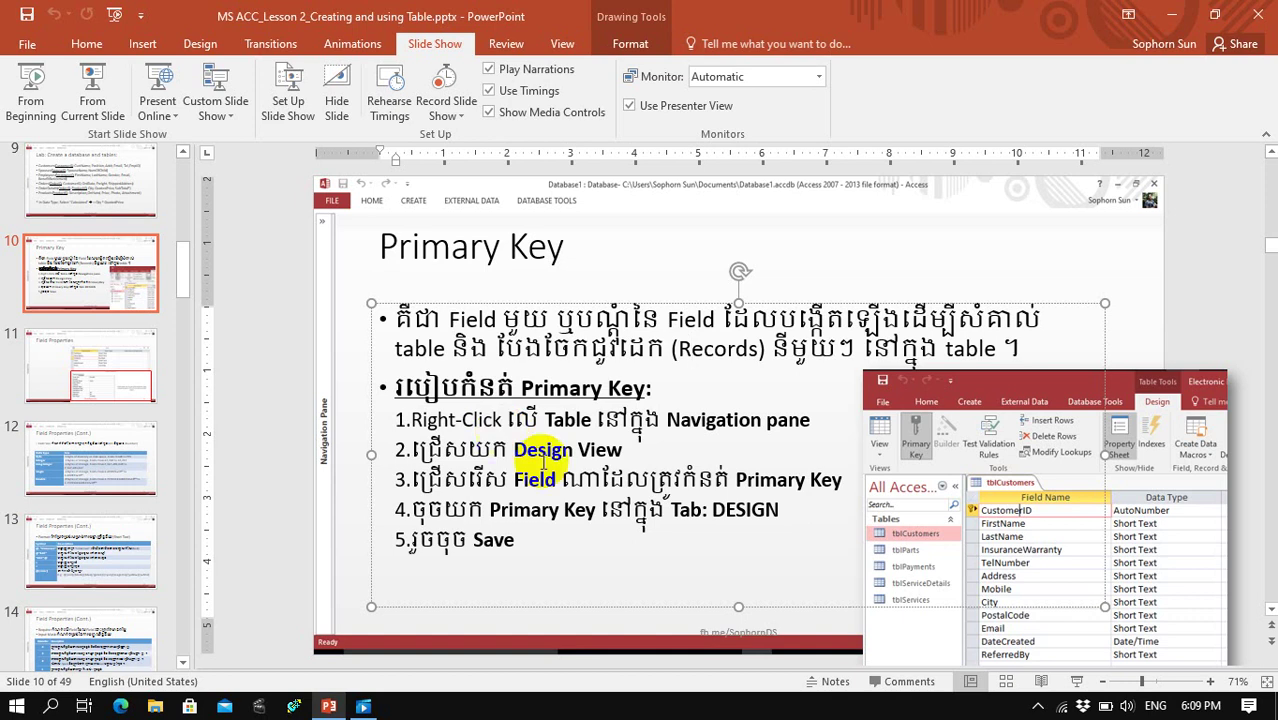
click(1172, 16)
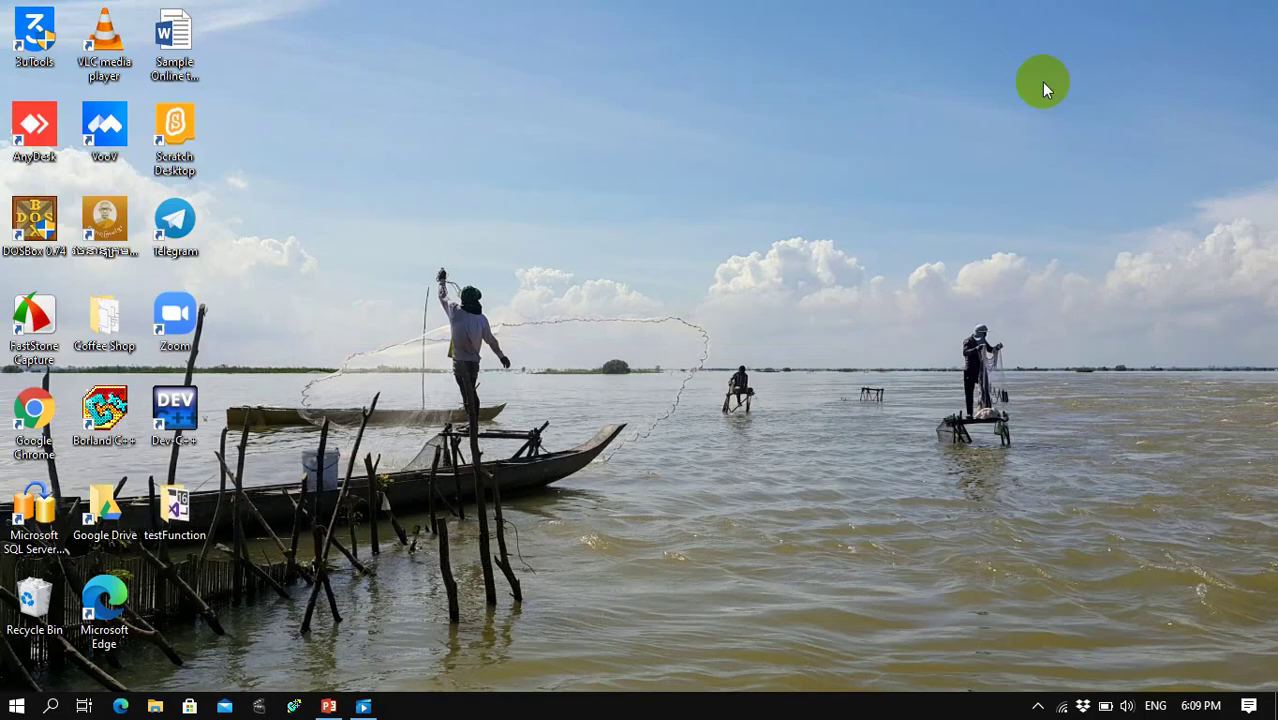
key(super)
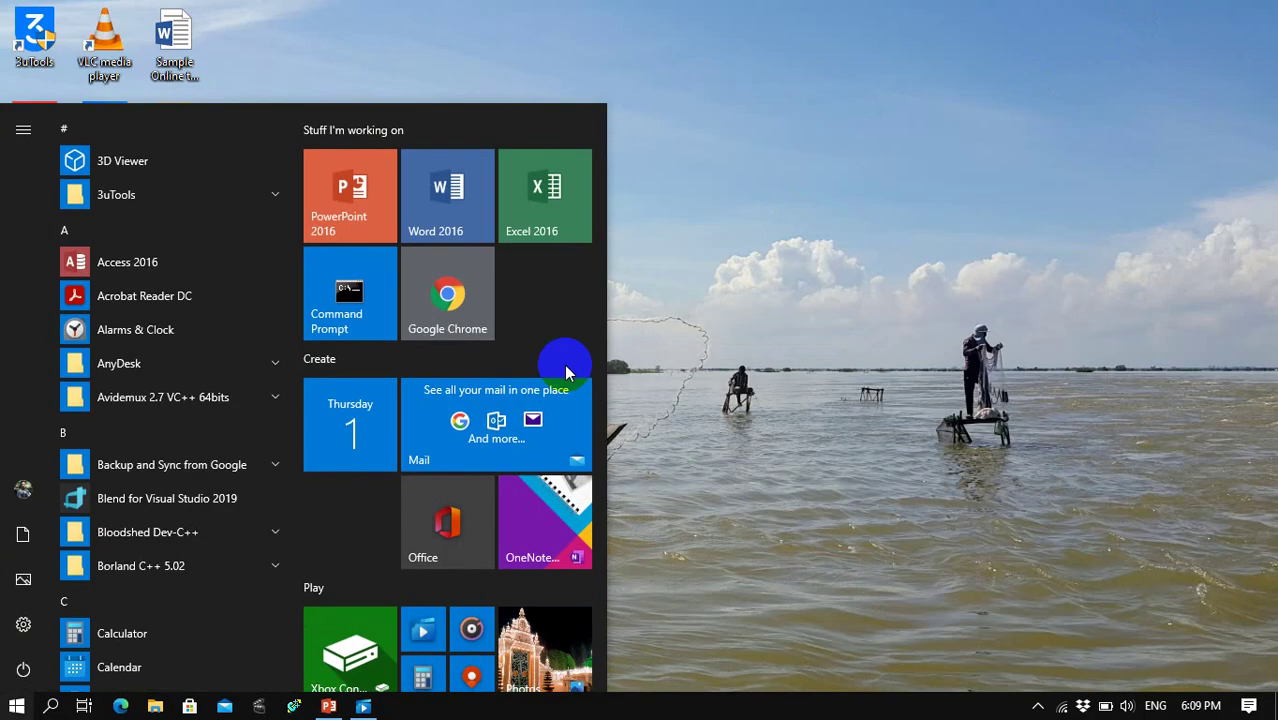
text(A)
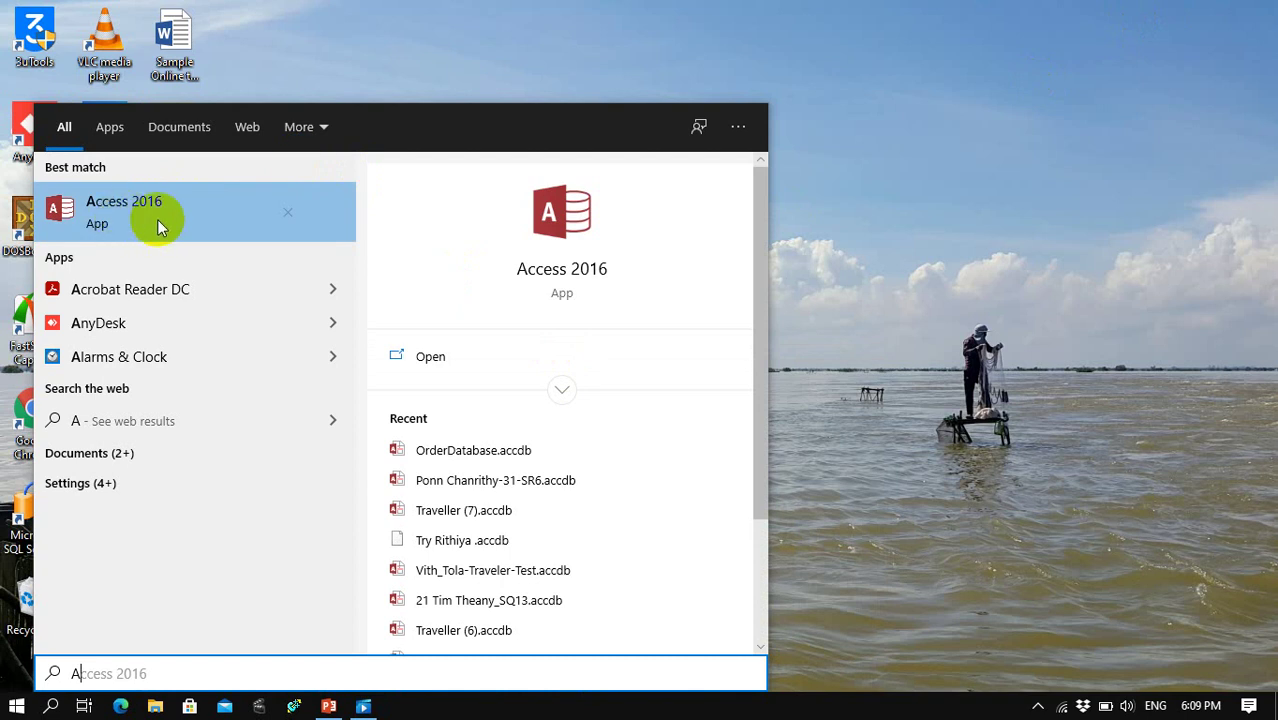
click(135, 204)
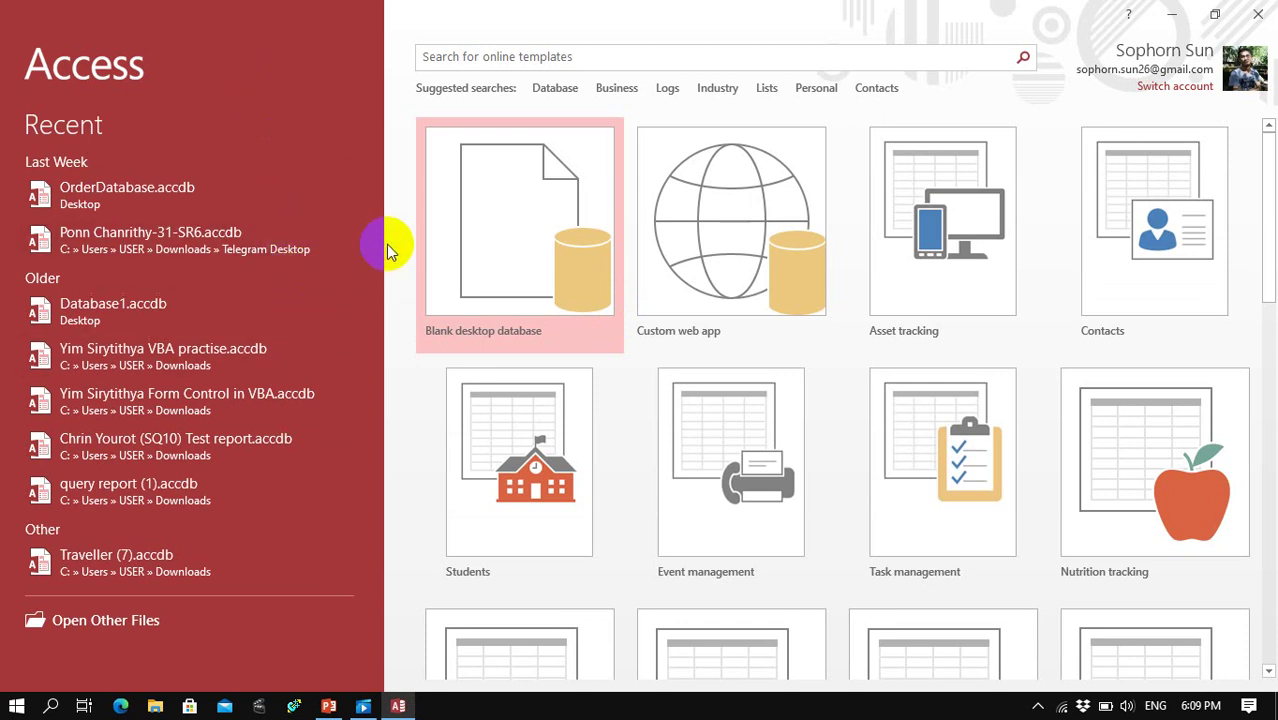
Start a blank desktop database and name the file StudentDatabase
click(463, 202)
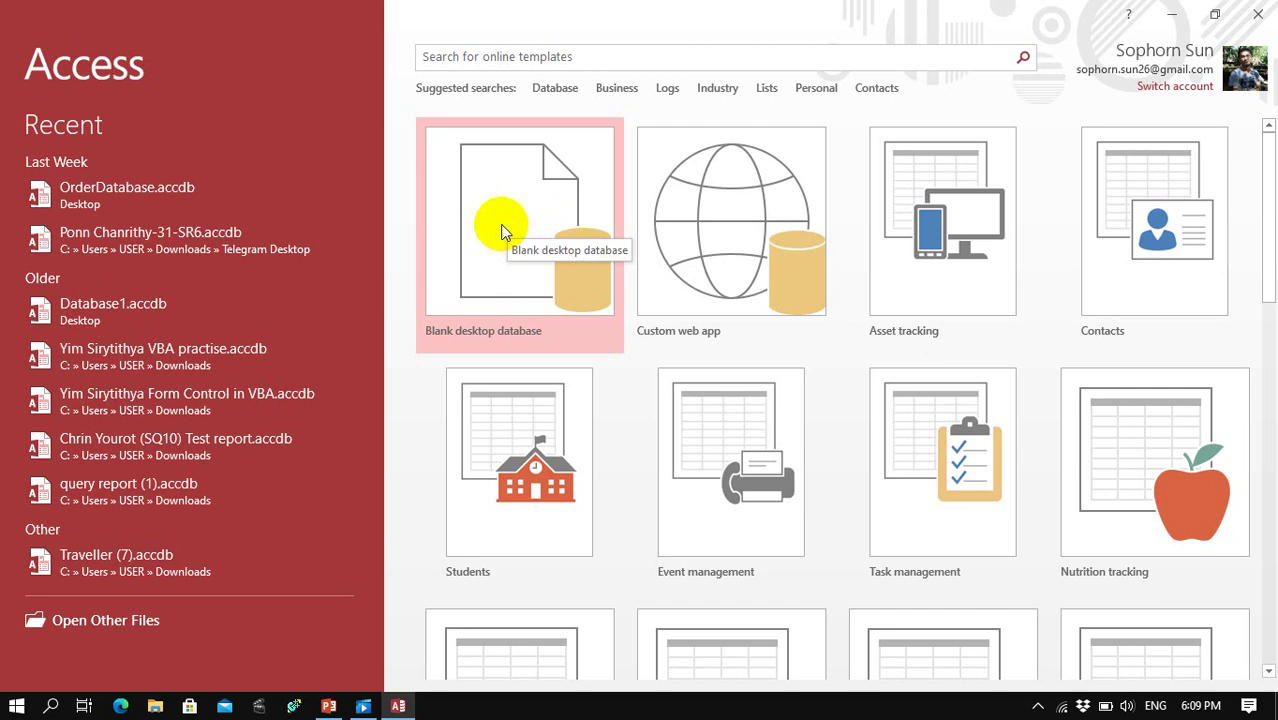
click(500, 224)
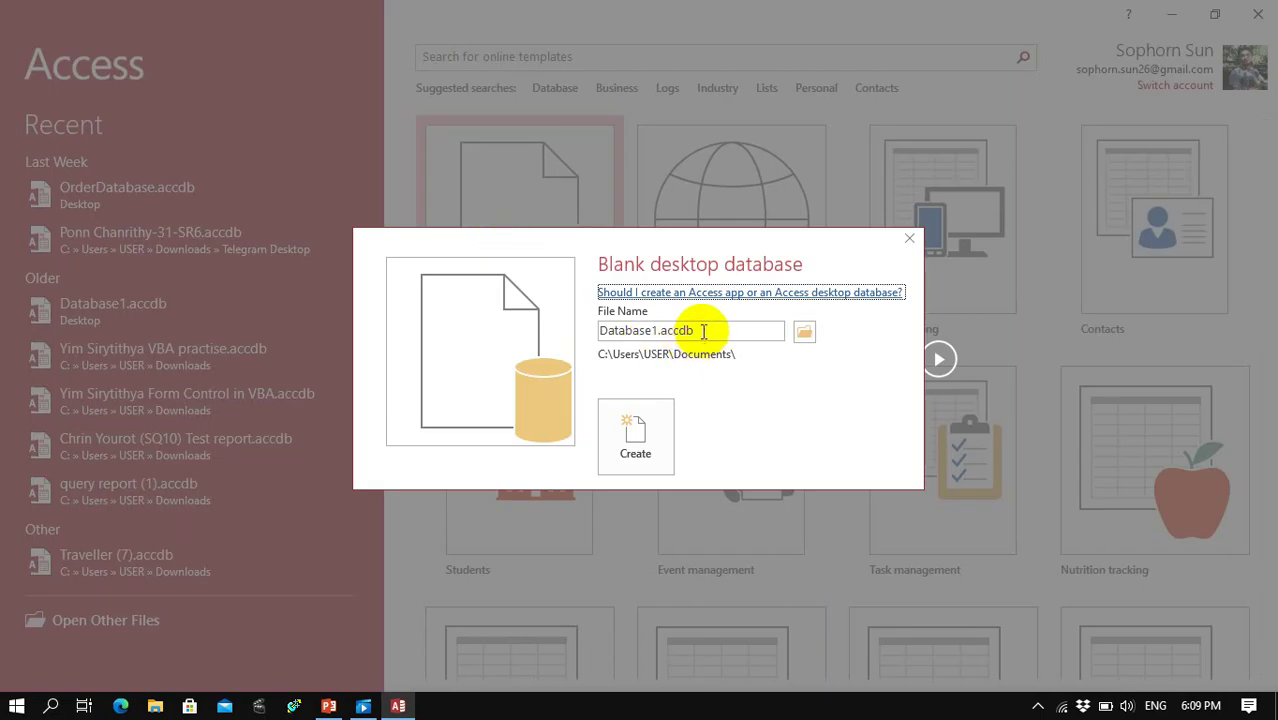
drag(531, 330, 722, 330)
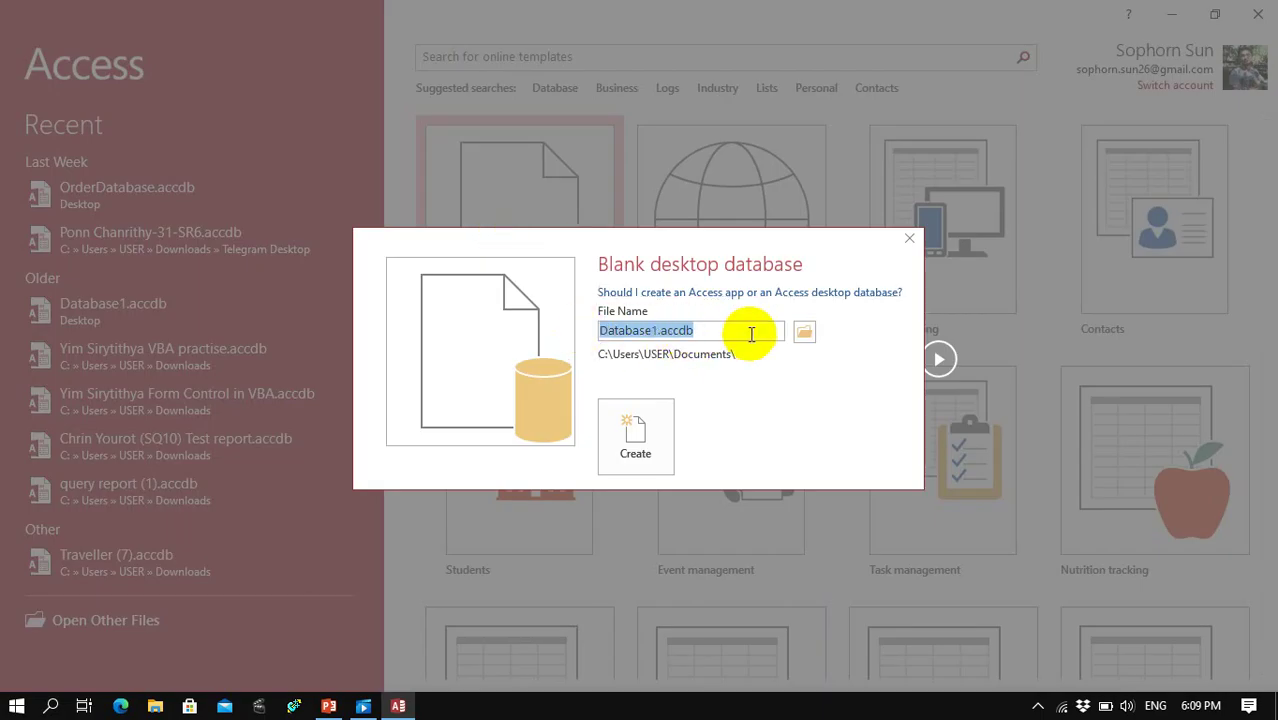
text(Stu)
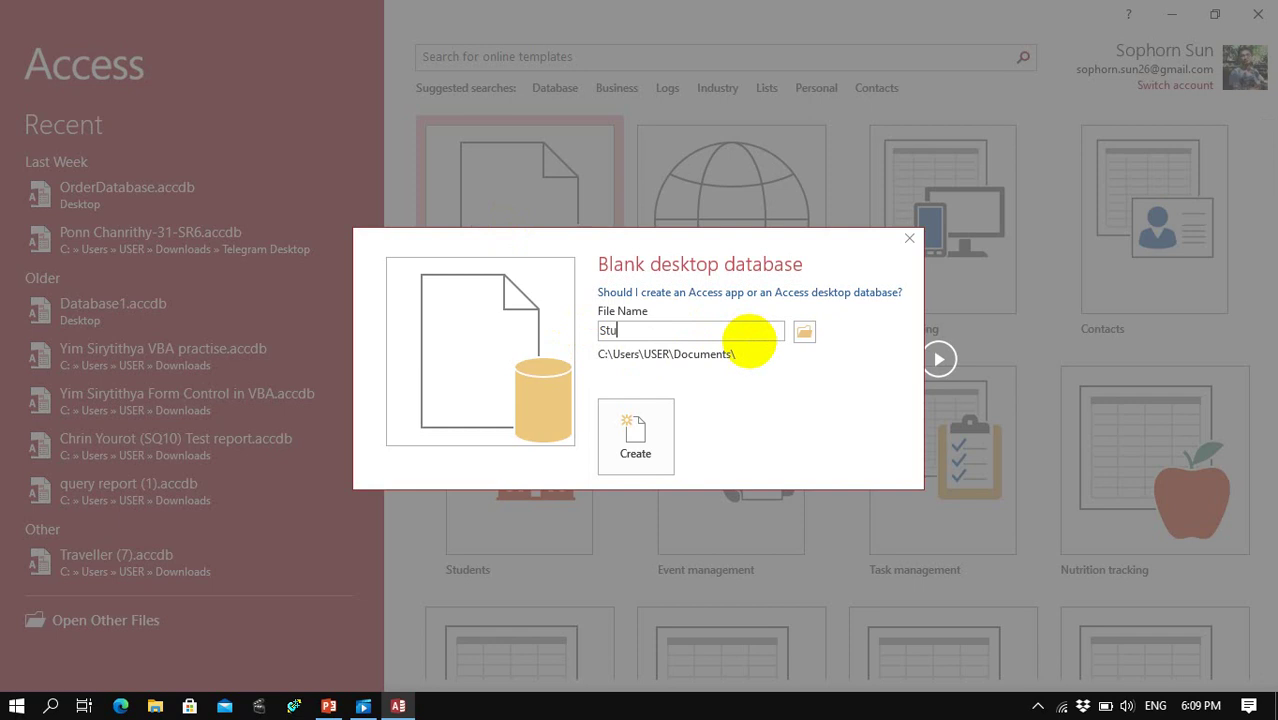
text(dentDatabase)
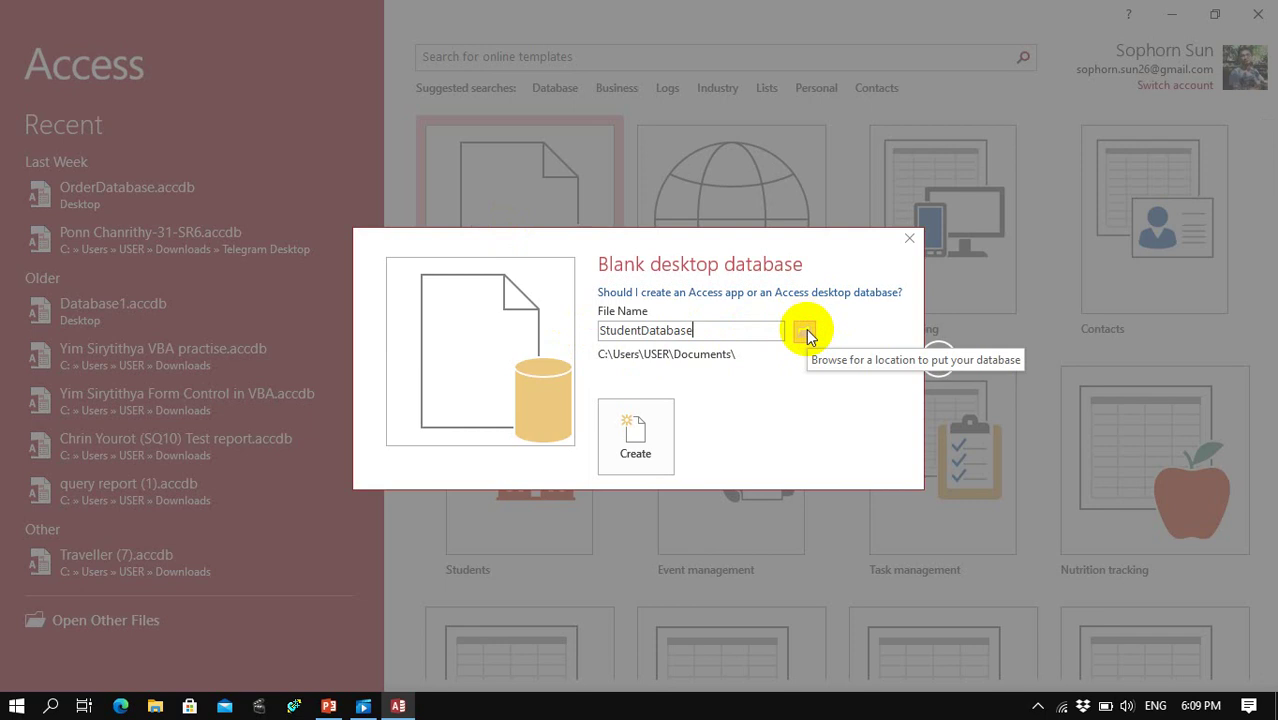
Set the Desktop as the storage location for the new database and create it
click(806, 333)
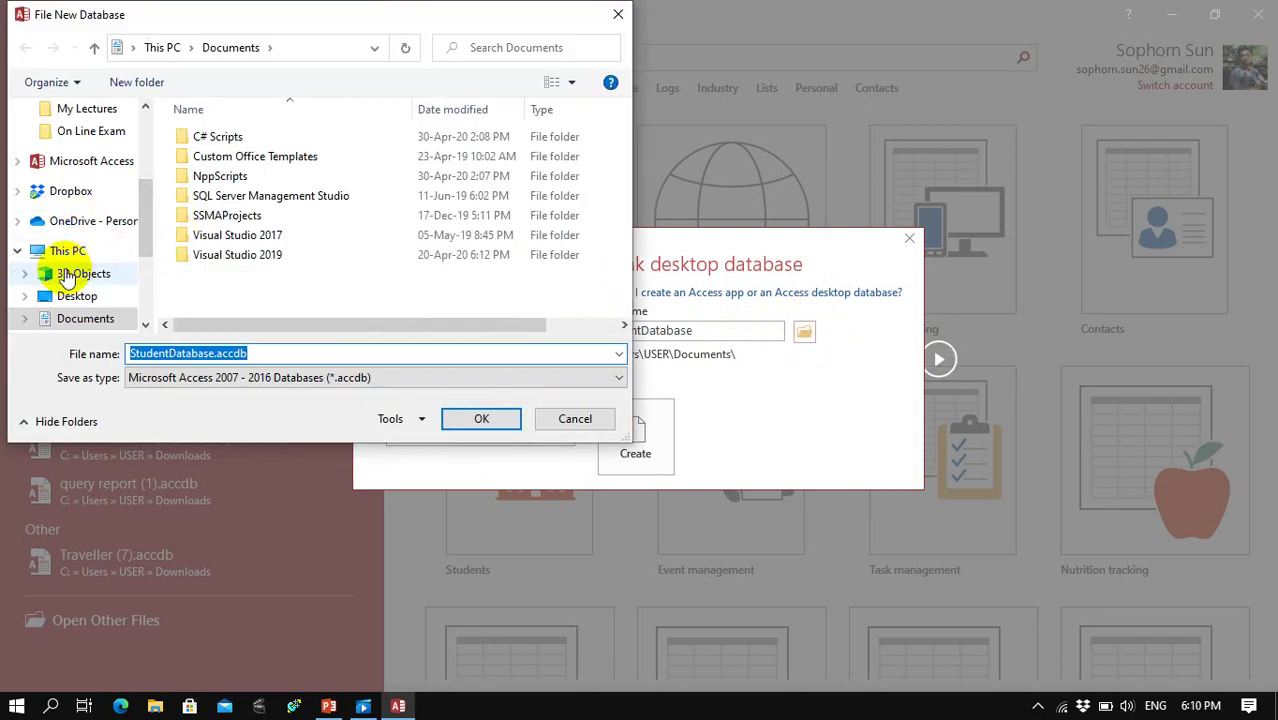
click(80, 297)
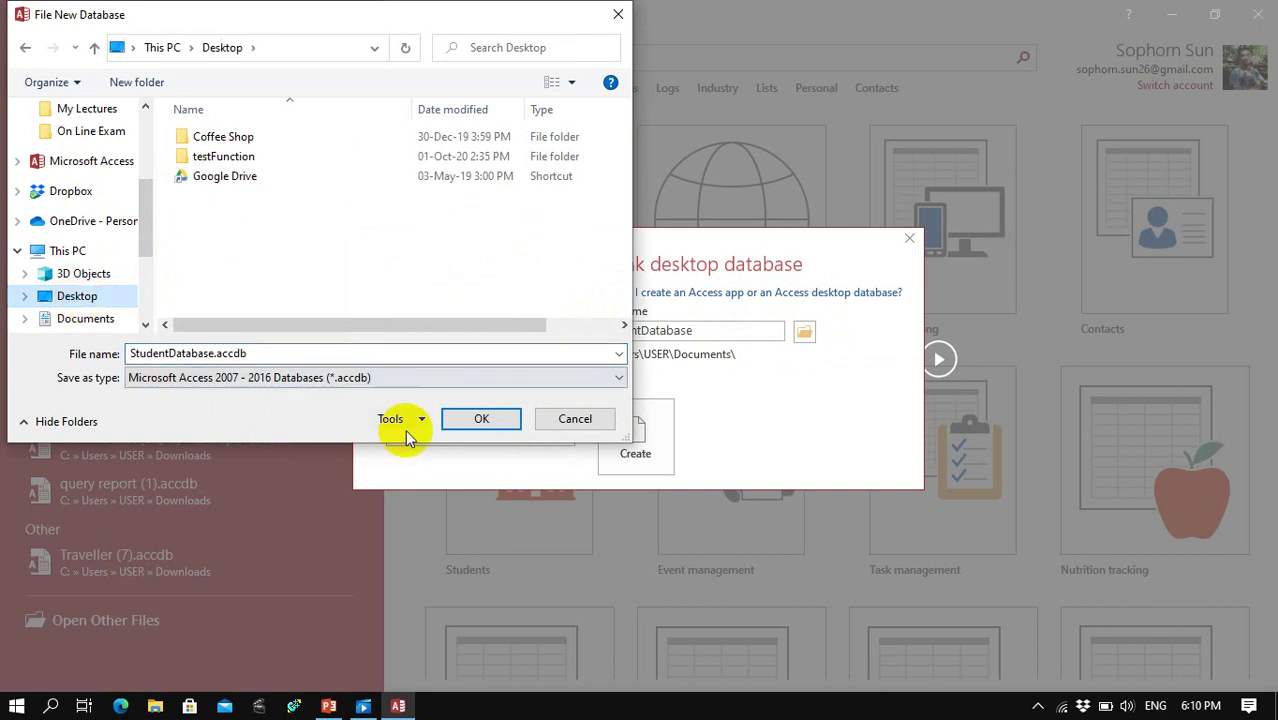
click(478, 420)
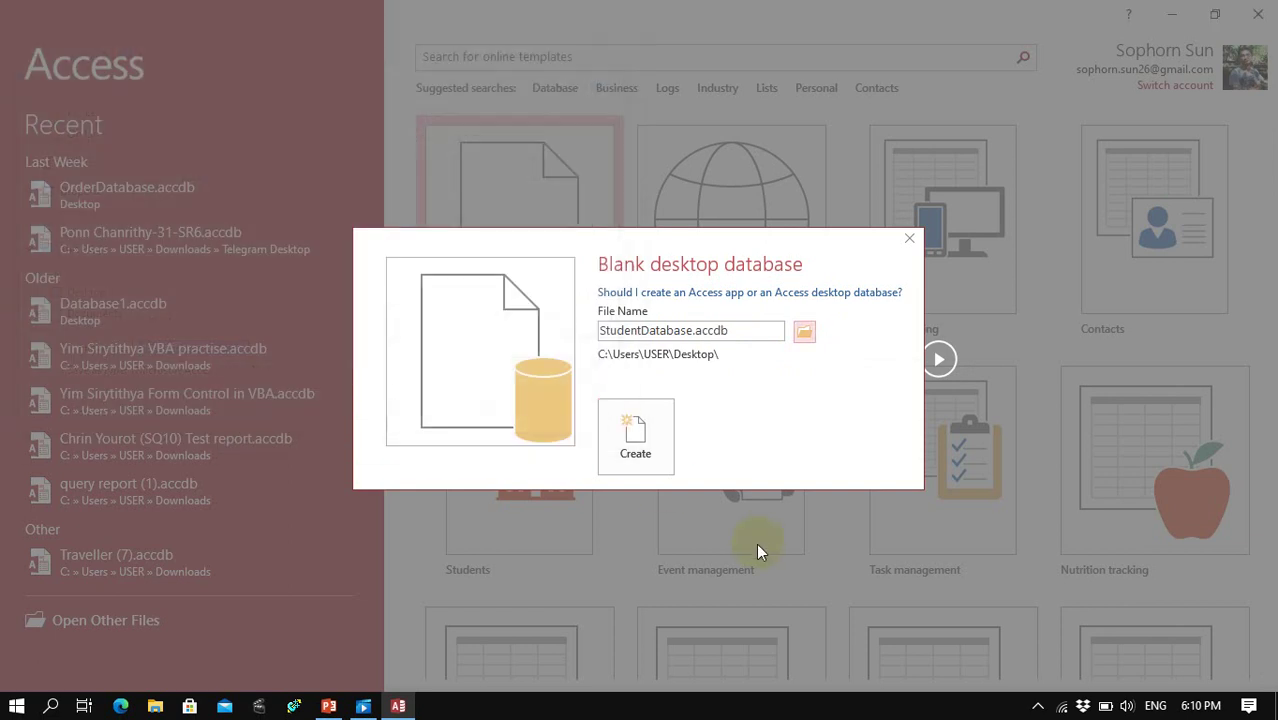
click(644, 428)
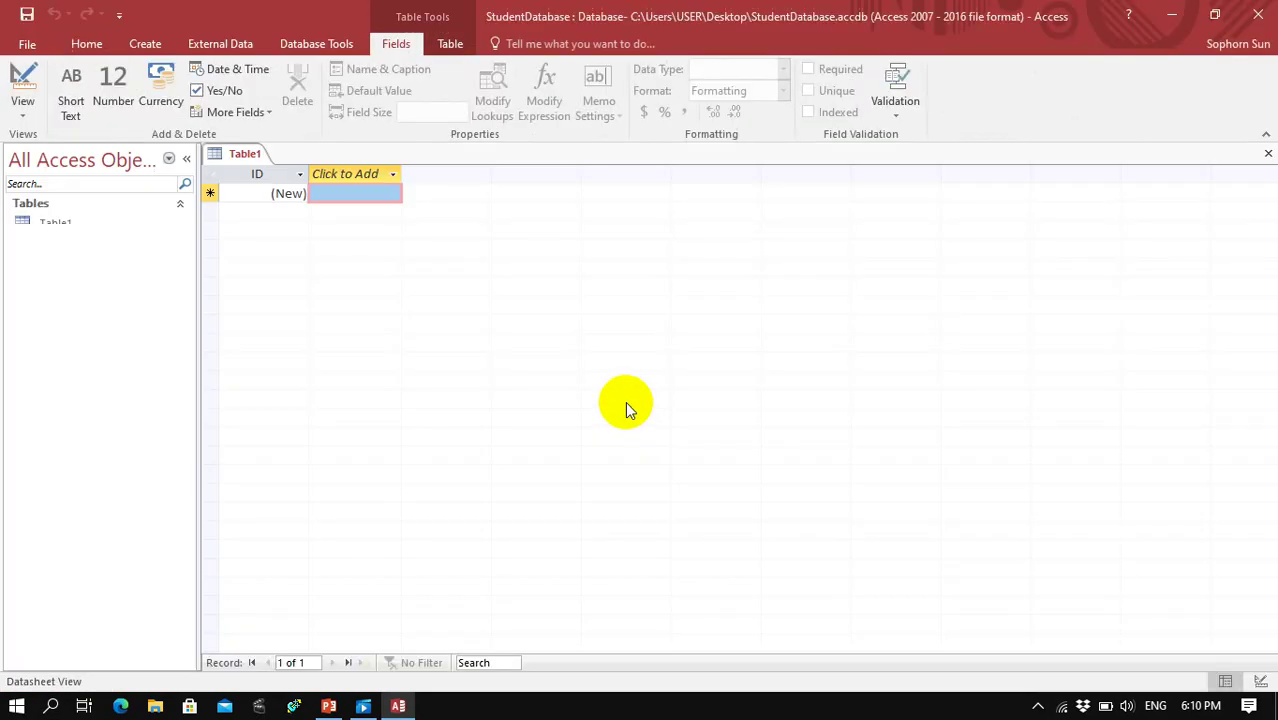
Close the default empty table and start a new table in Design View
click(1267, 153)
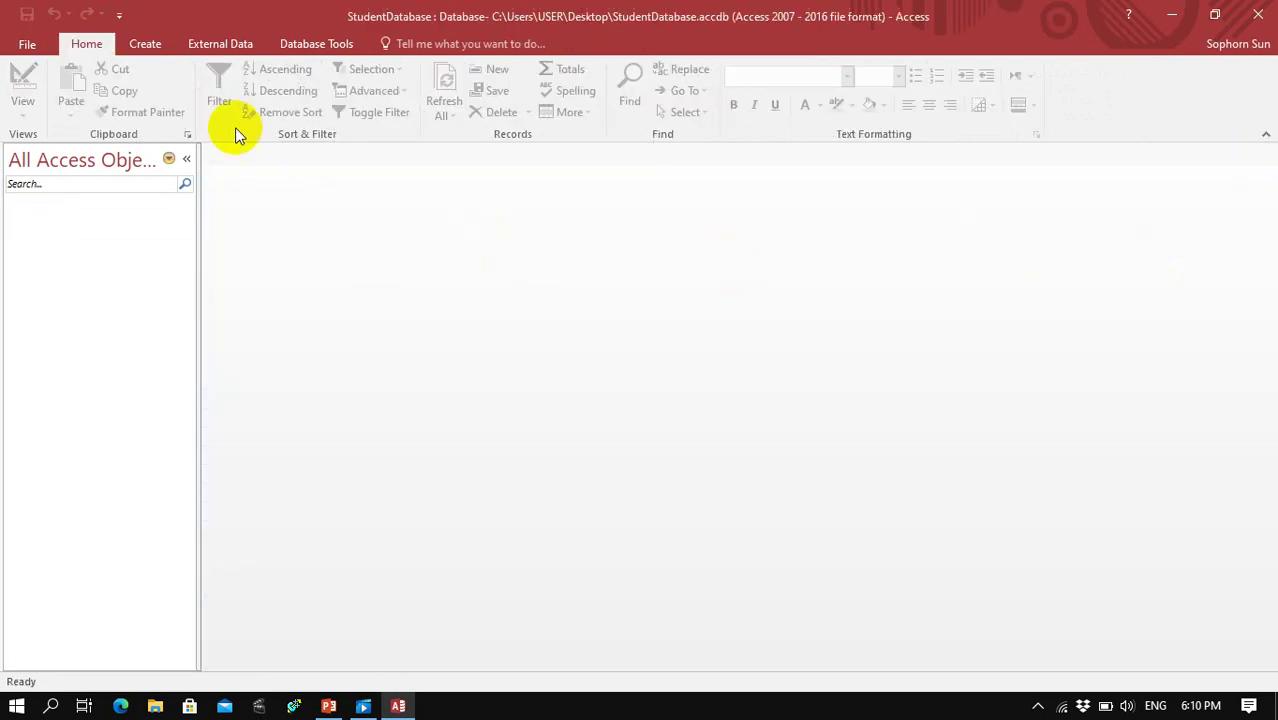
click(146, 48)
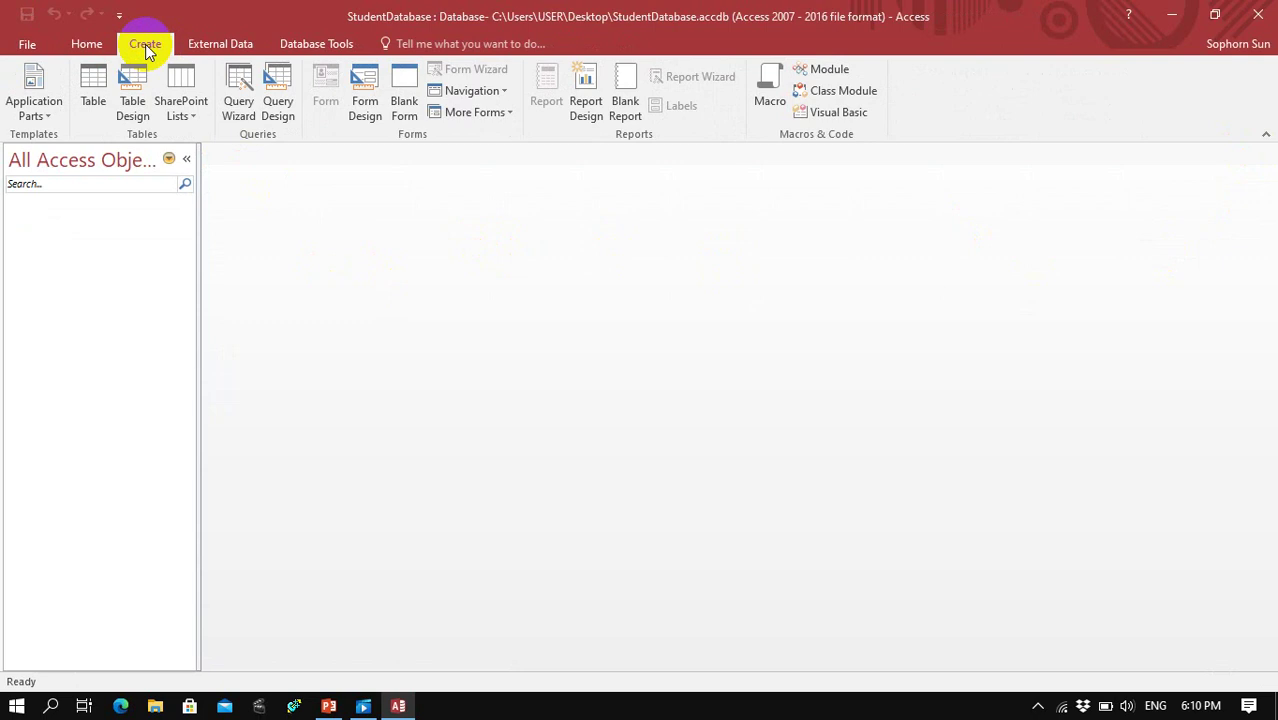
click(140, 114)
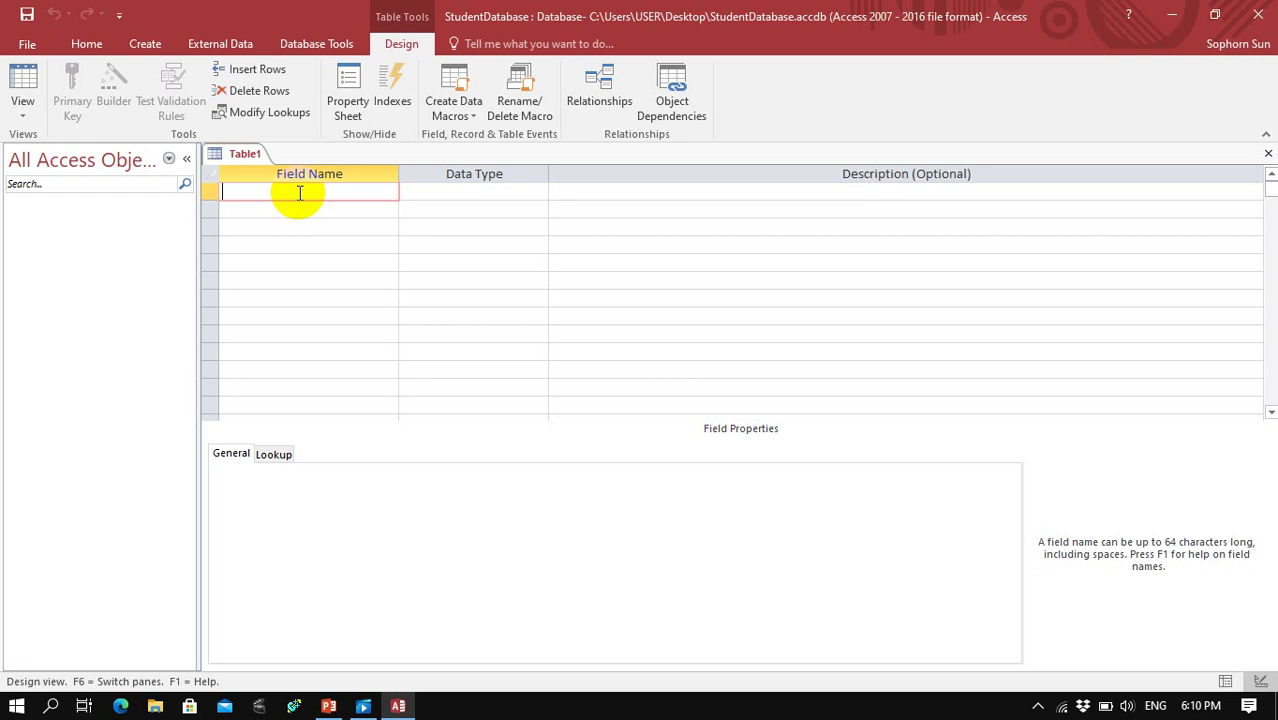
Add a first field named StudentName with the Short Text data type
text(StudentName)
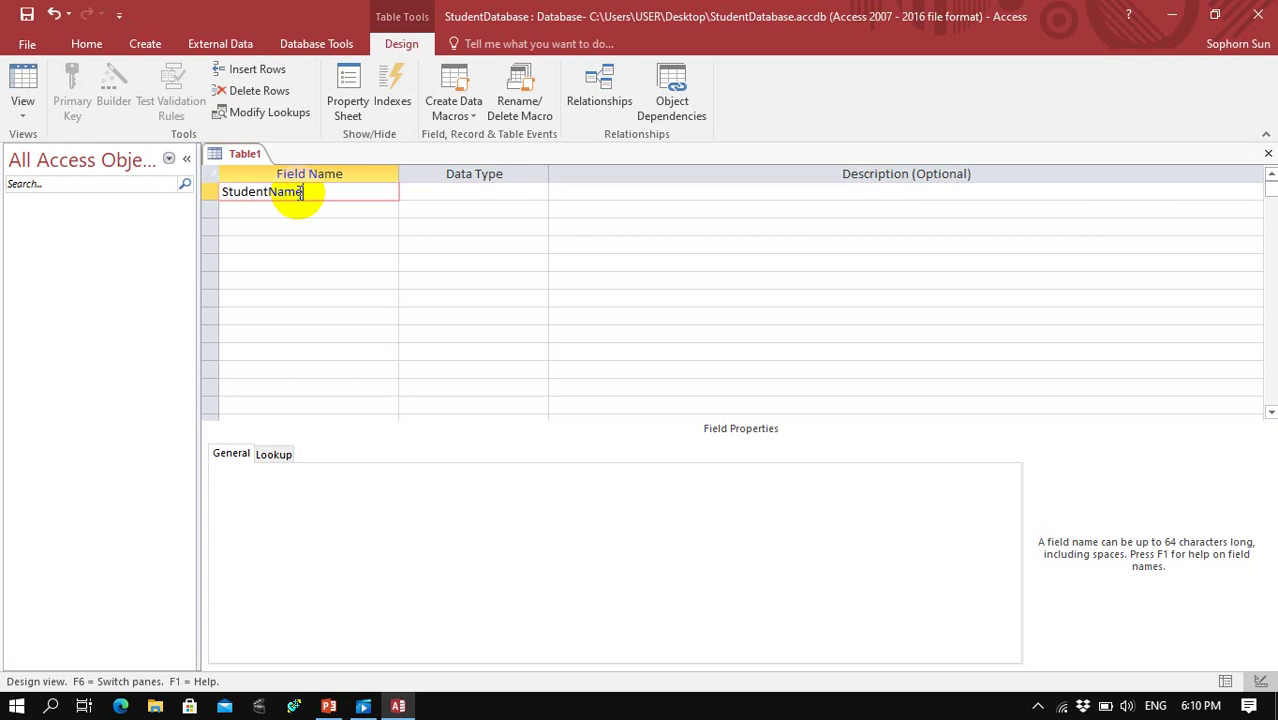
key(Tab)
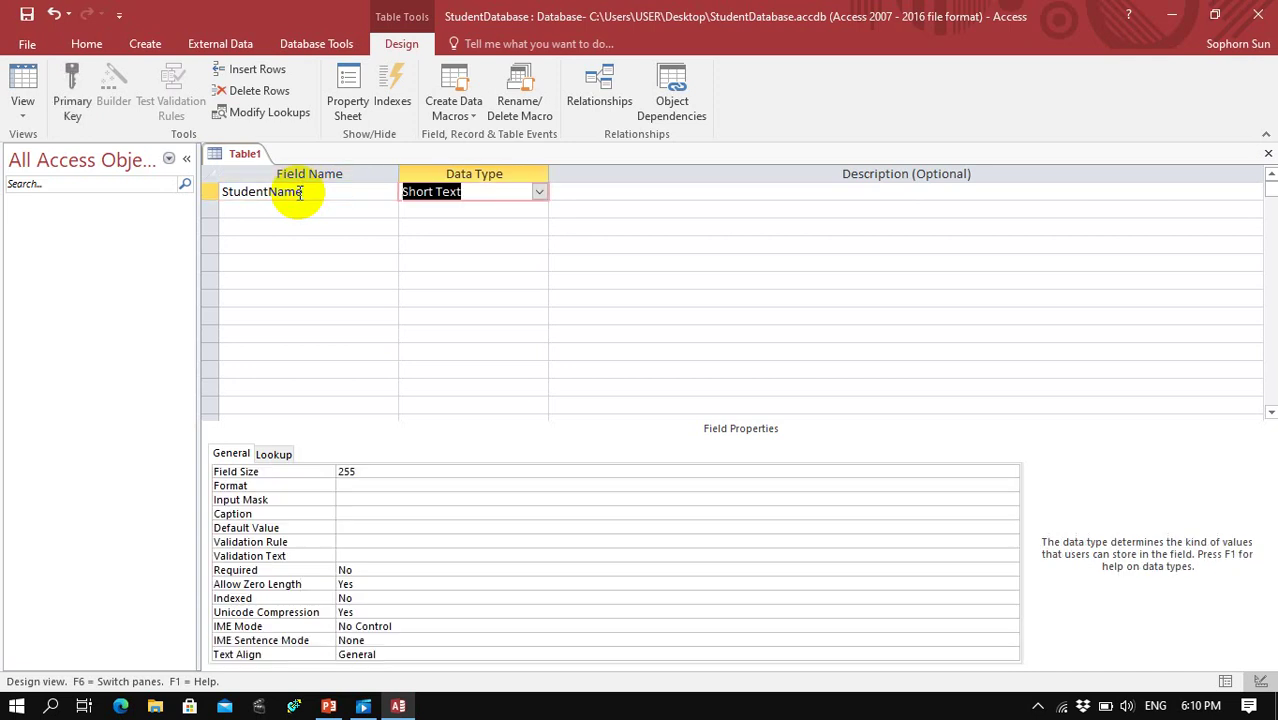
click(539, 192)
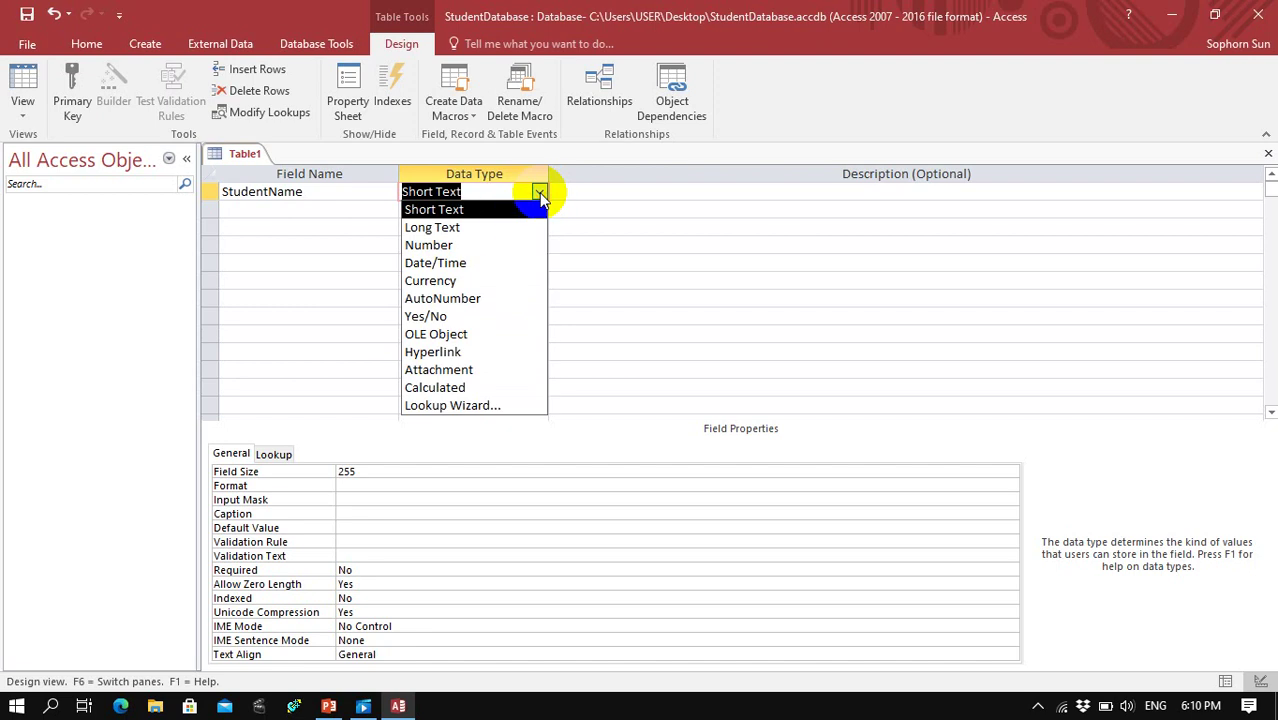
click(494, 209)
Add a second field named DoB with the Date/Time data type
click(280, 204)
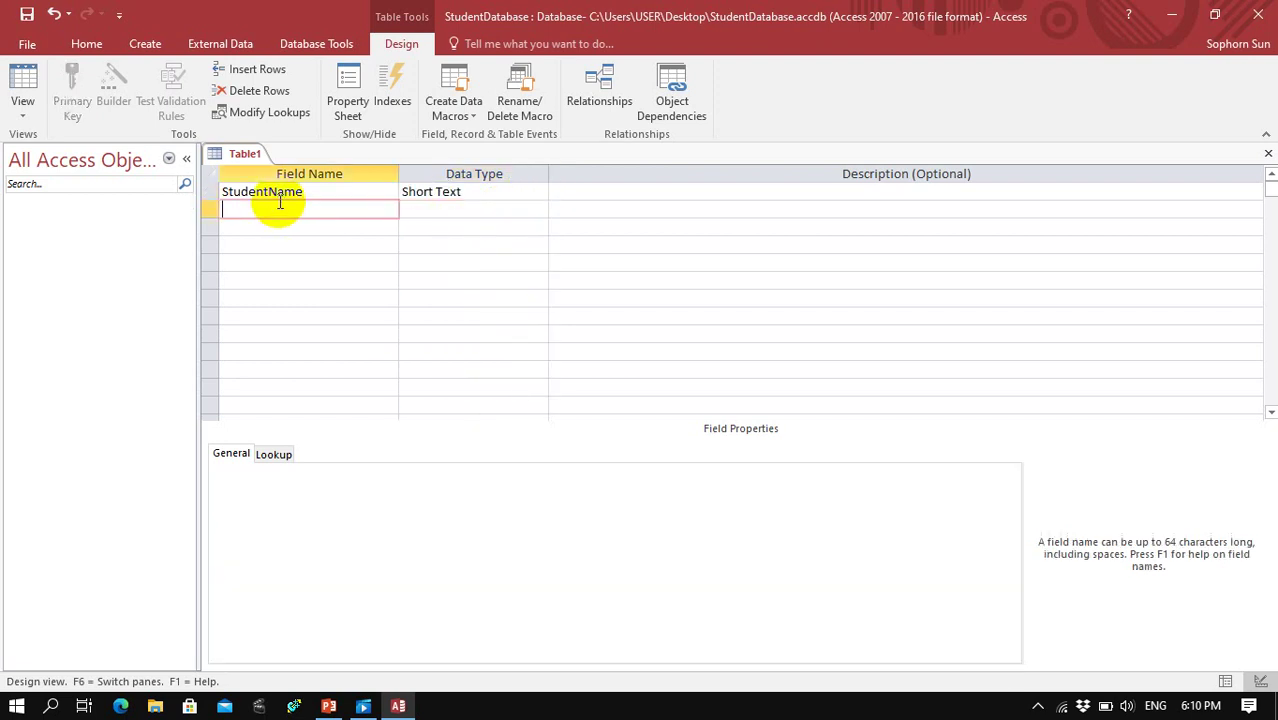
text(DoB)
key(Tab)
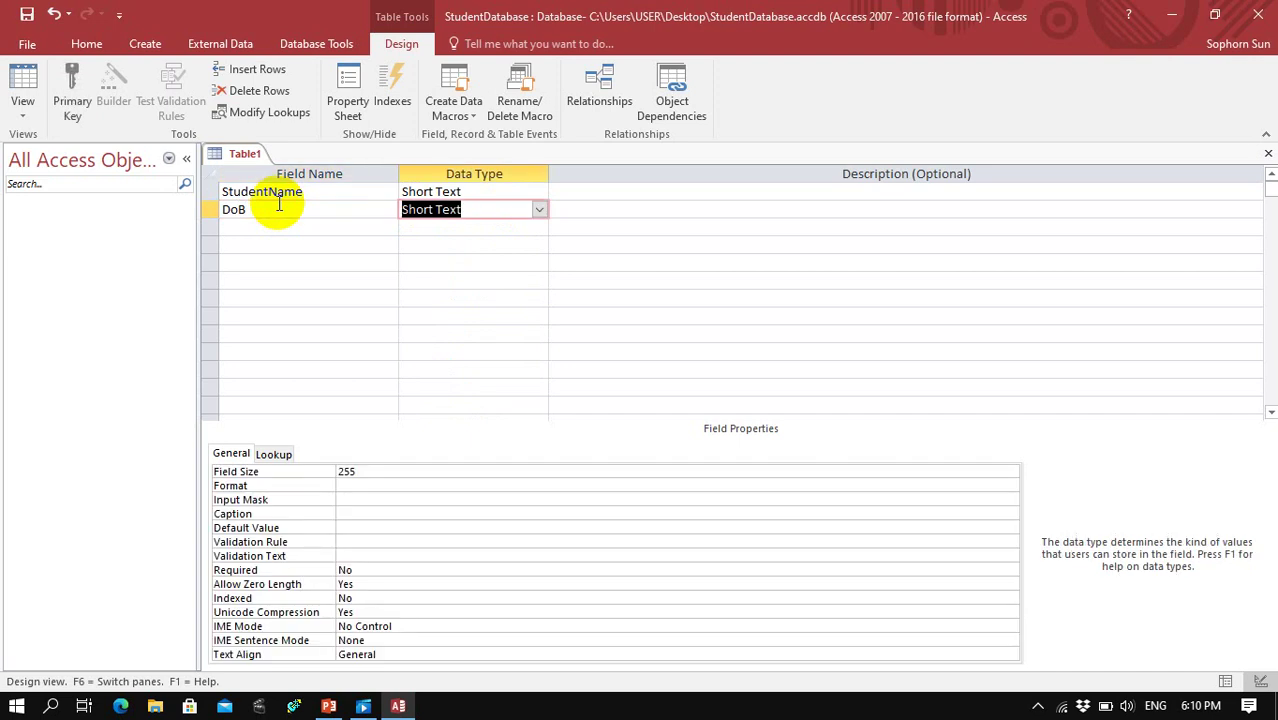
click(539, 209)
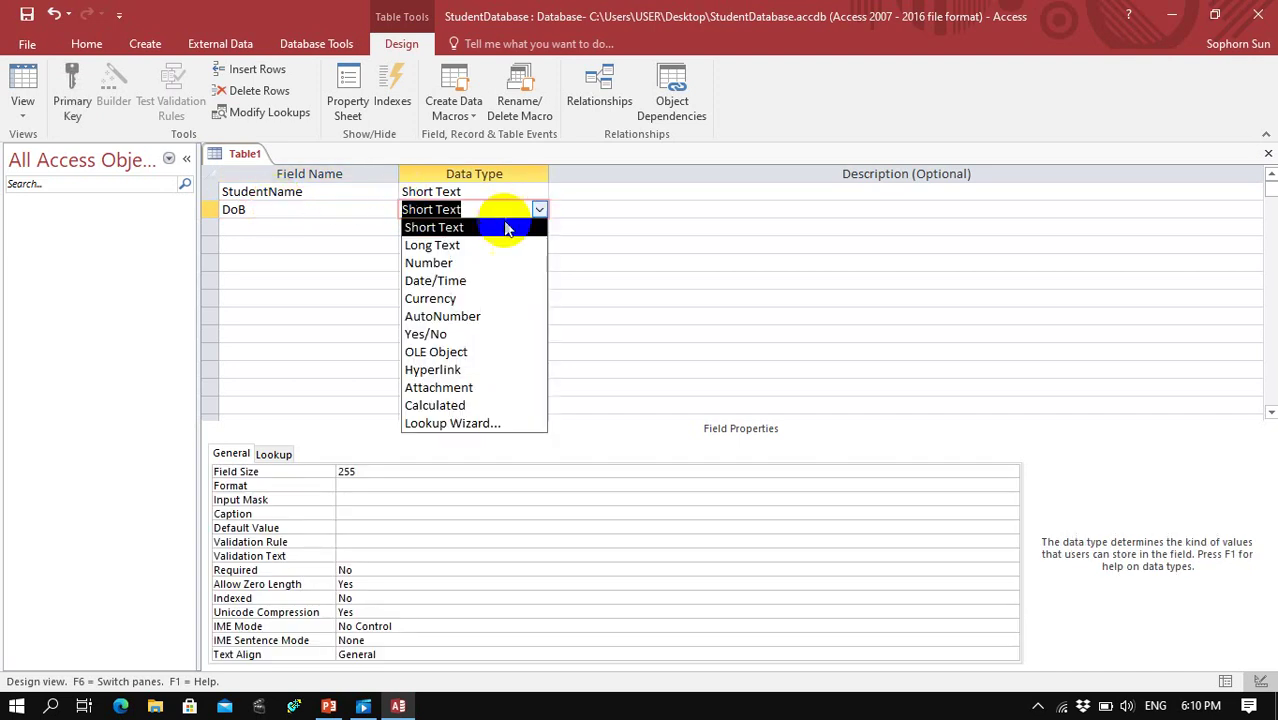
click(453, 281)
Add a third field named Gender with the Short Text data type
click(286, 228)
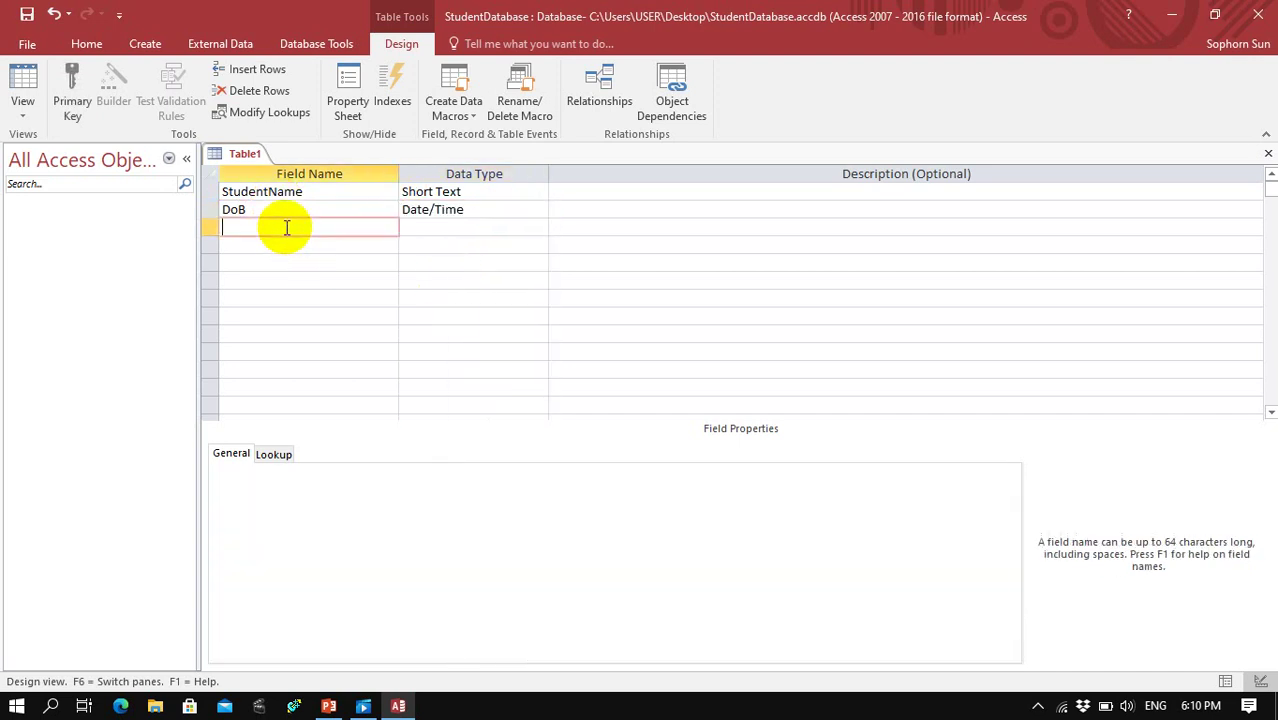
text(Gen)
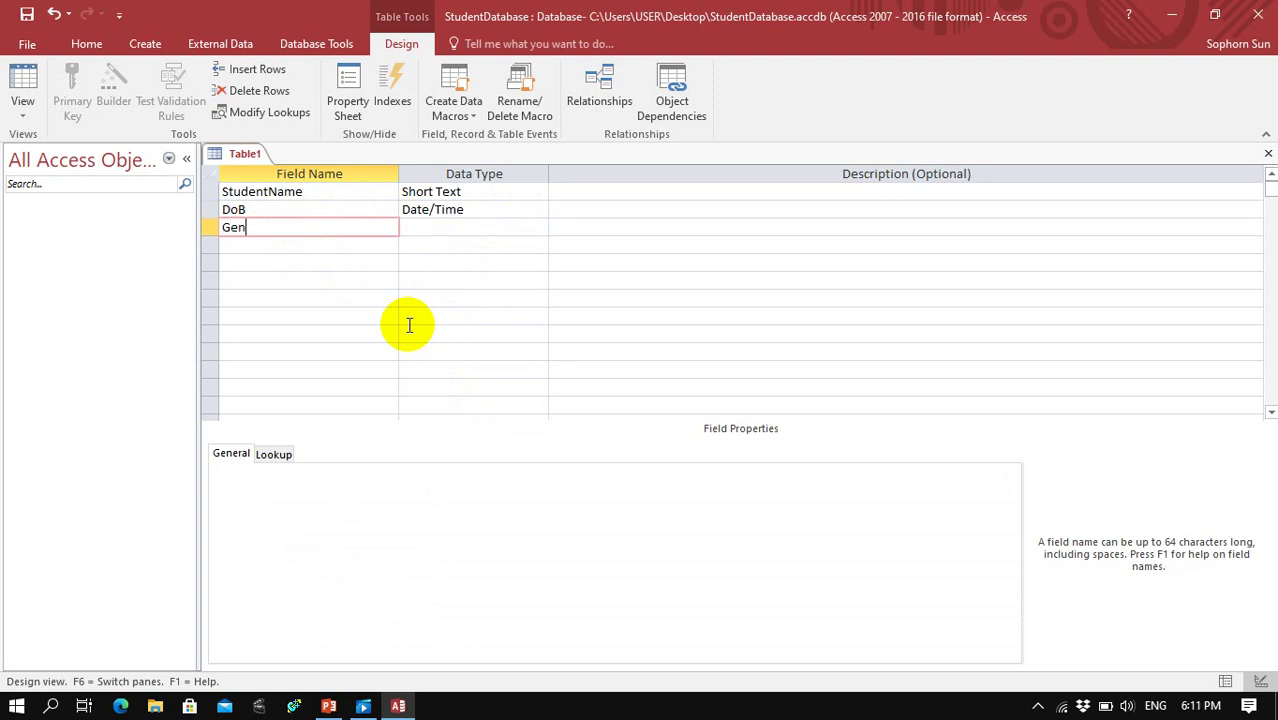
text(der)
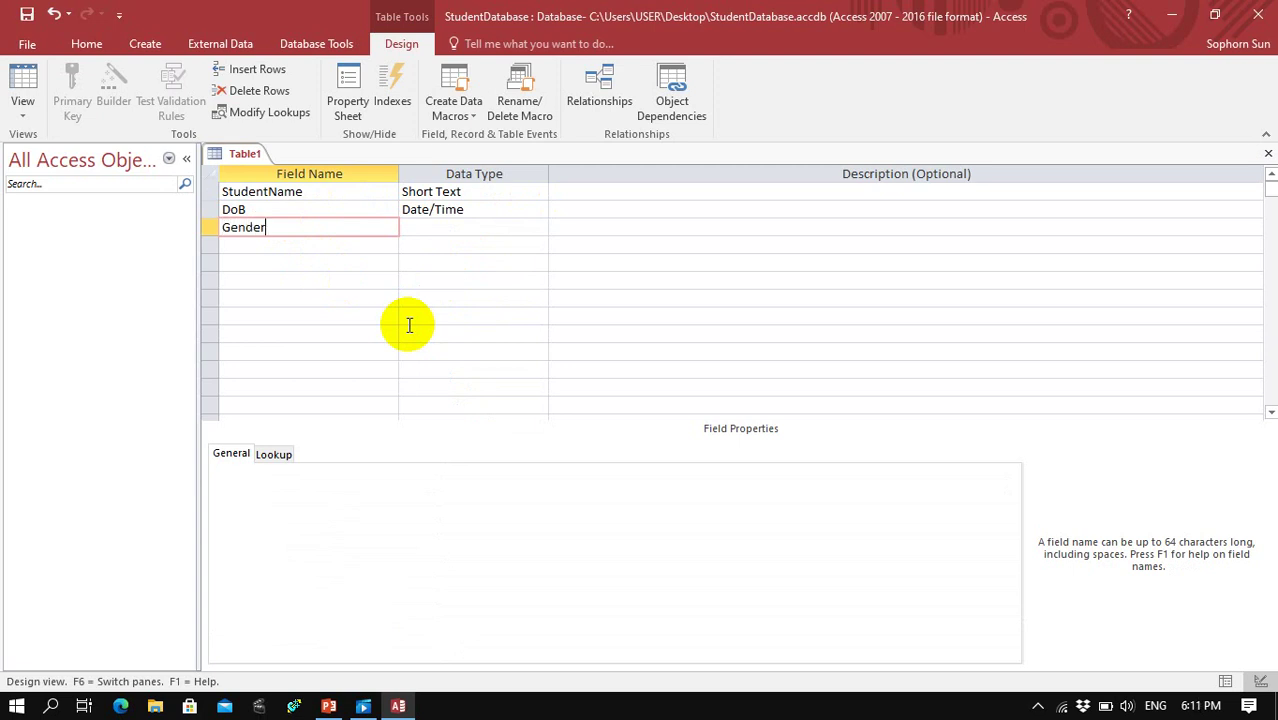
click(475, 228)
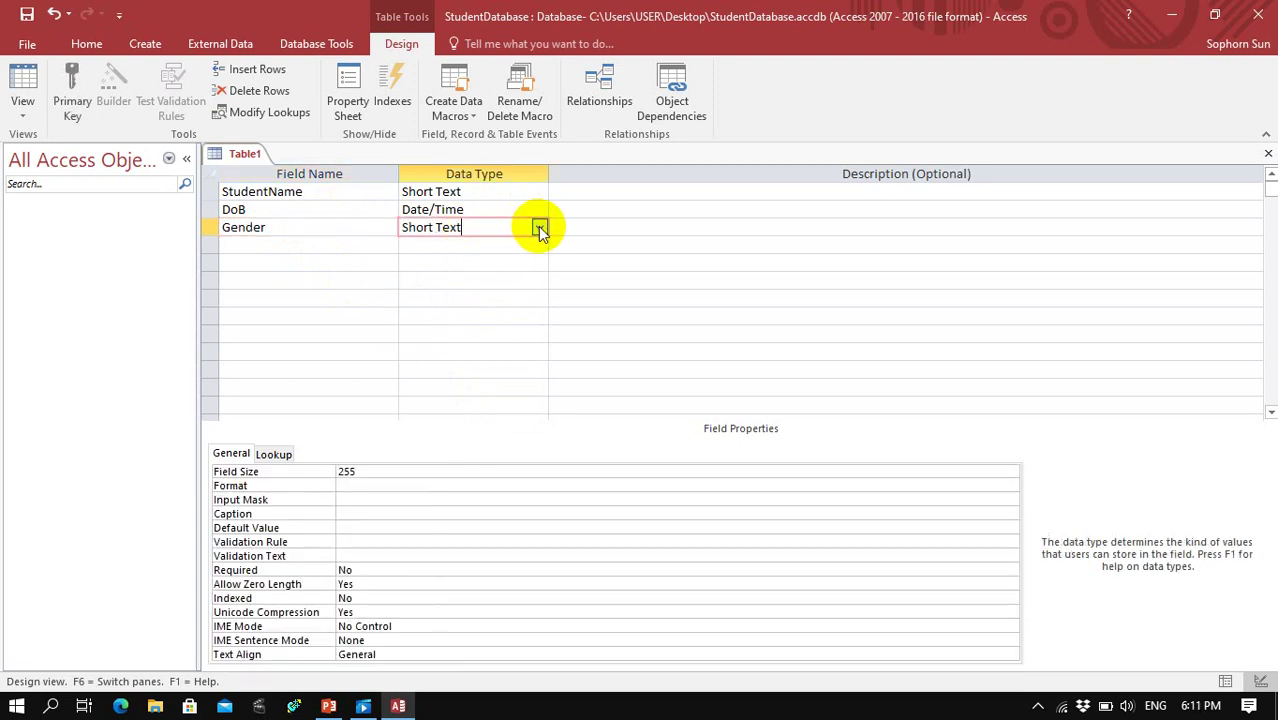
click(539, 228)
click(508, 250)
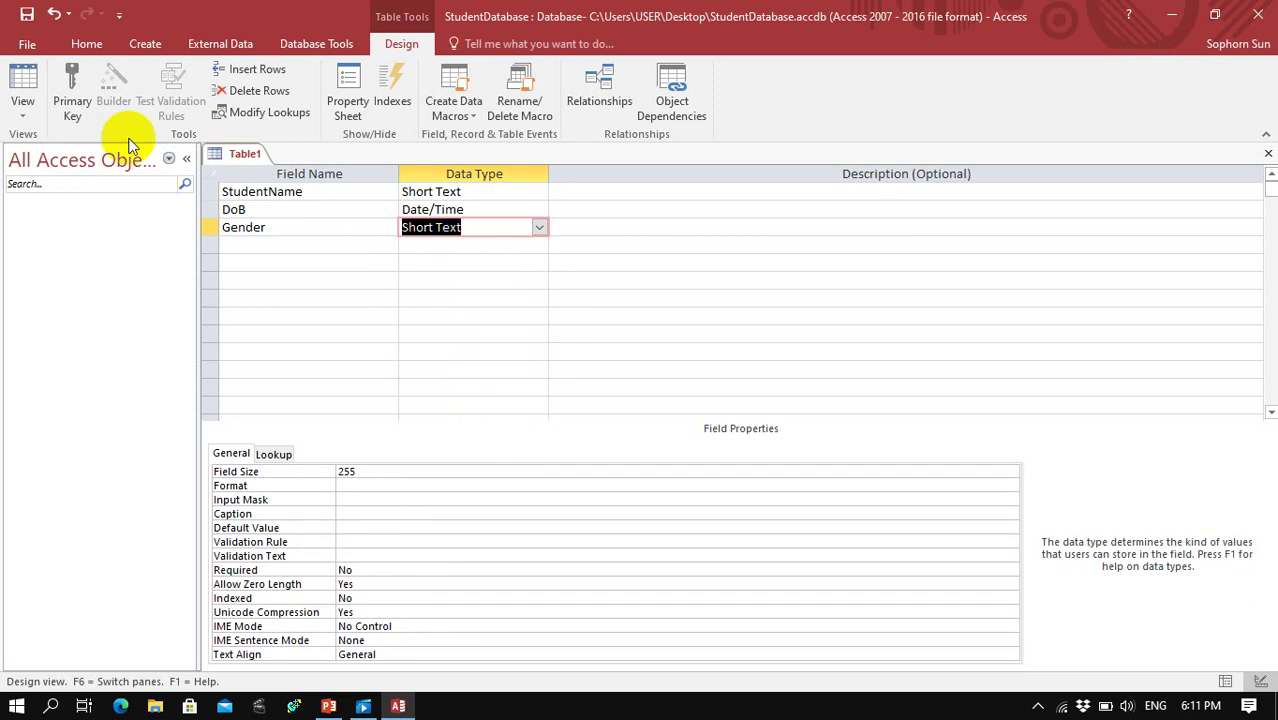
Save the table as Students without creating a primary key
click(29, 14)
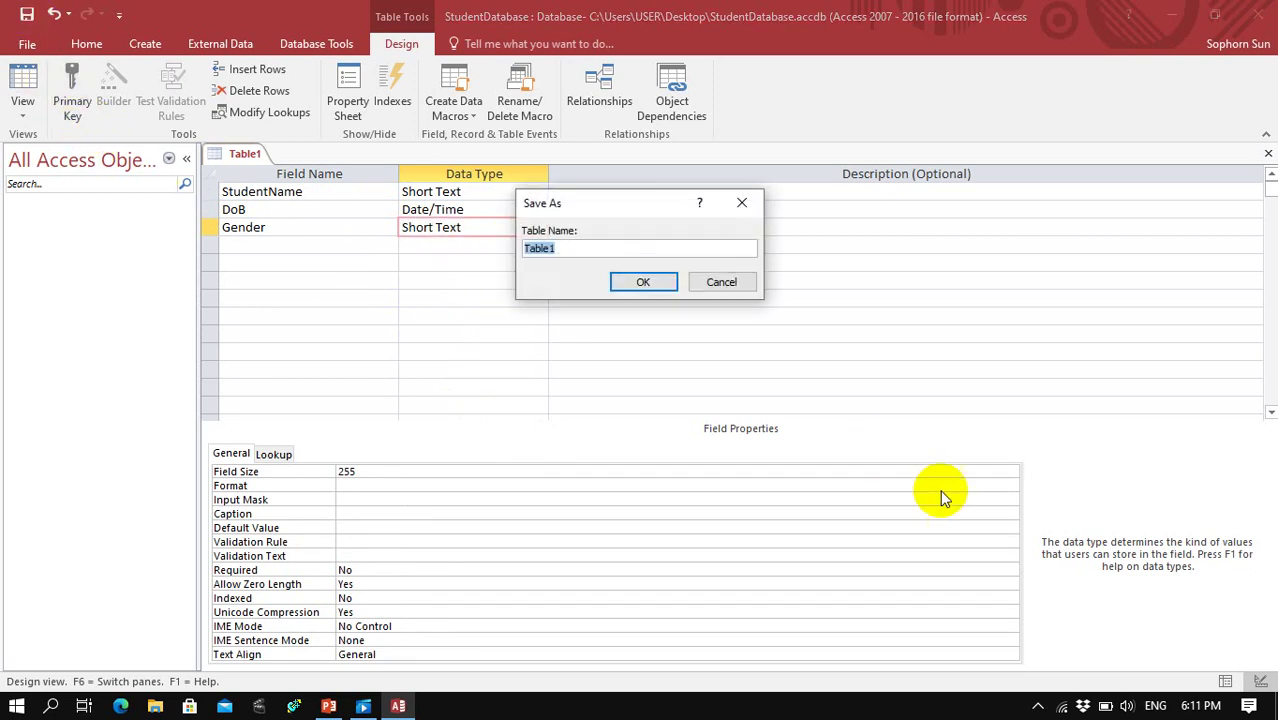
text(Students)
click(643, 282)
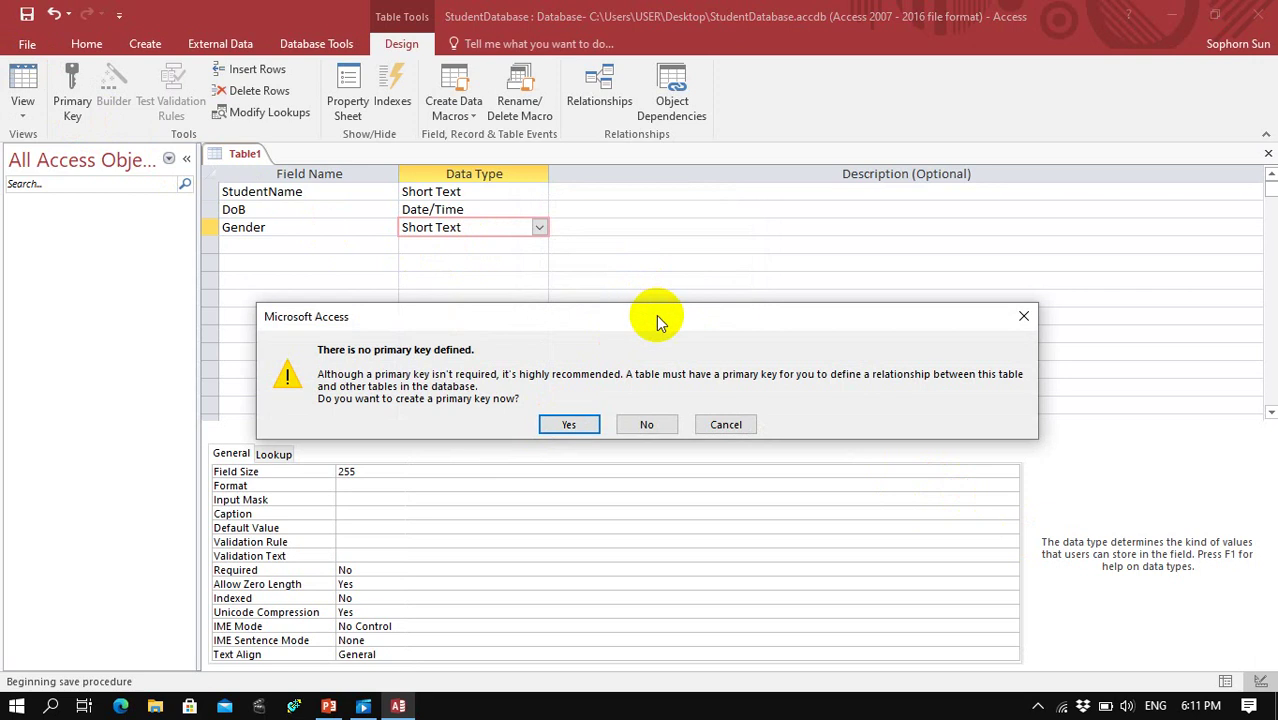
drag(656, 315, 685, 280)
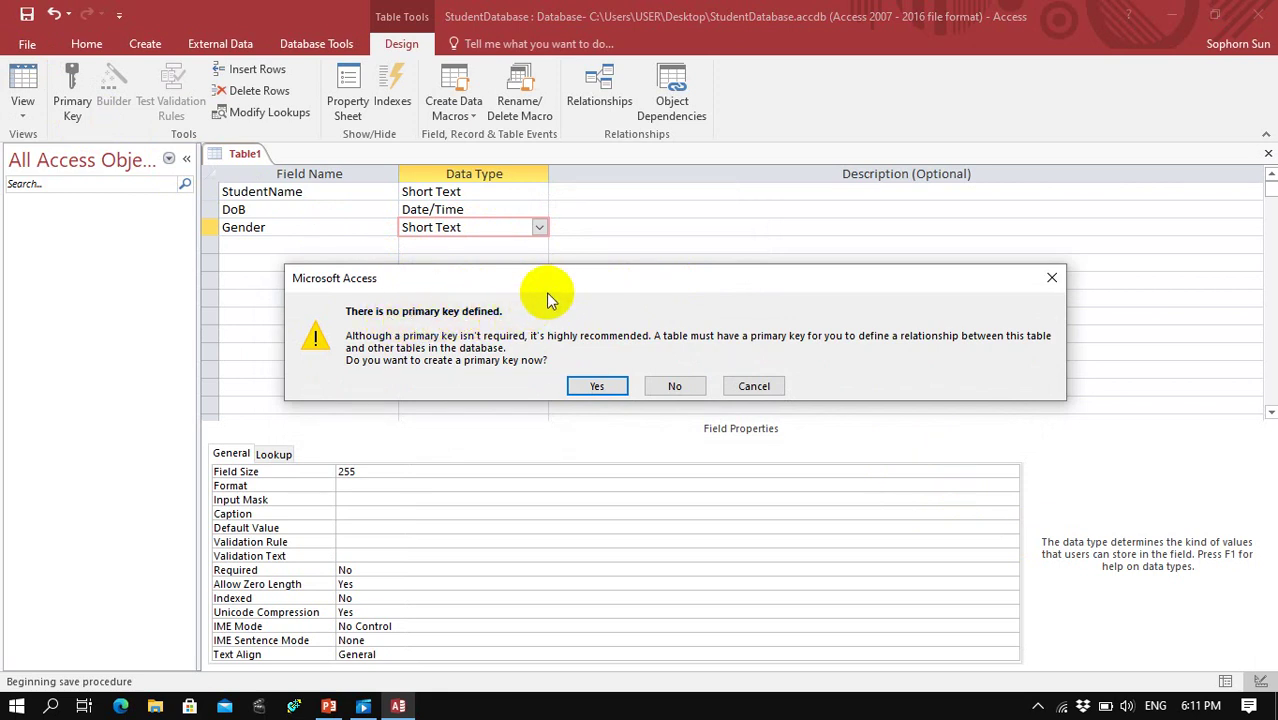
drag(561, 284, 540, 291)
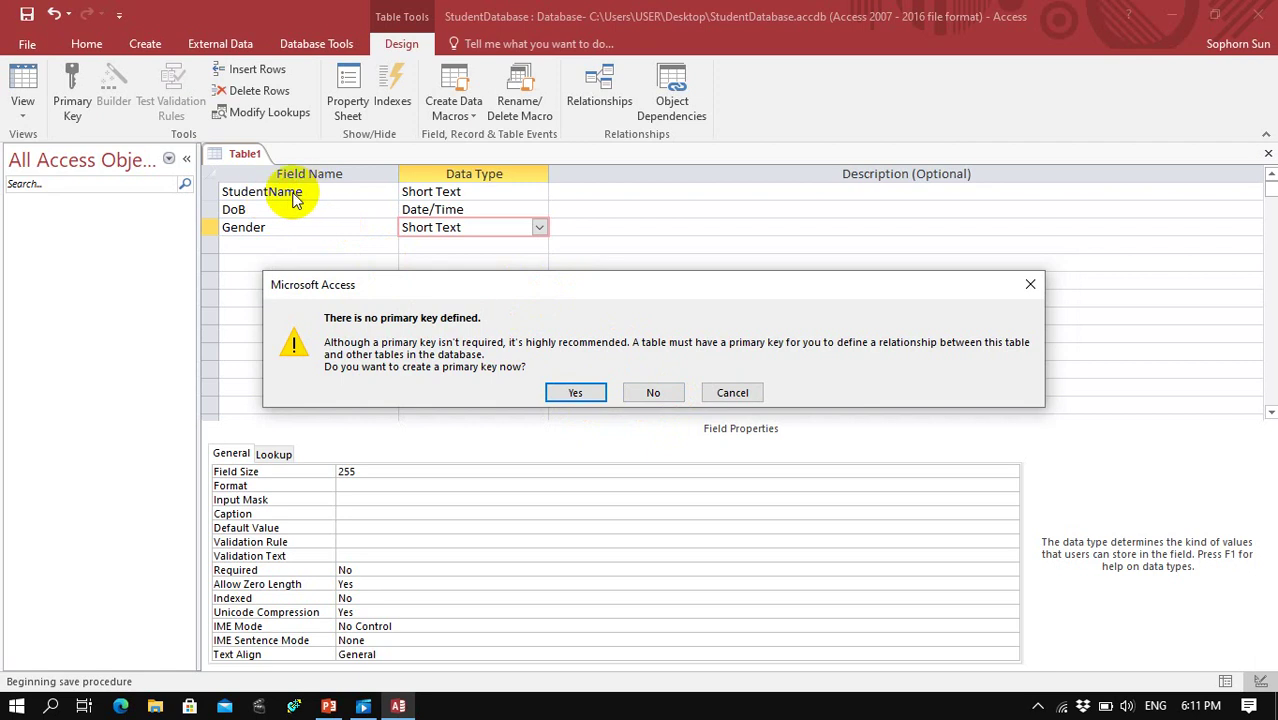
drag(662, 288, 761, 249)
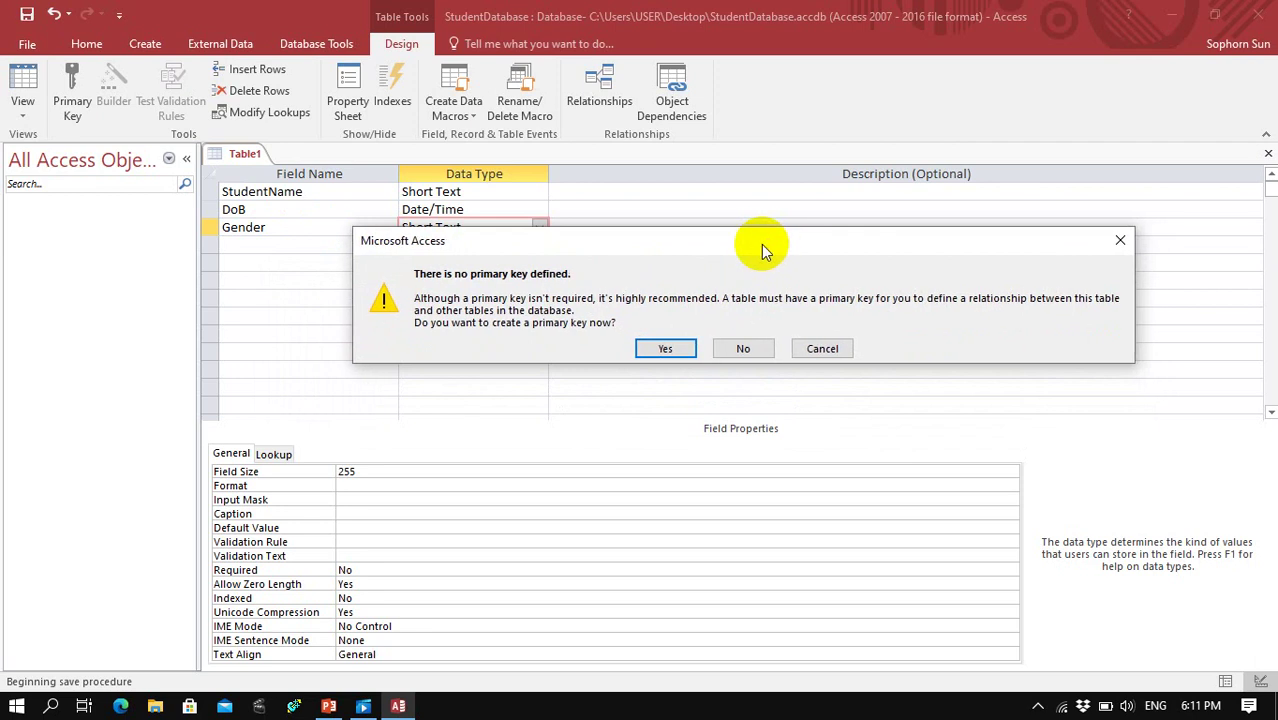
click(743, 349)
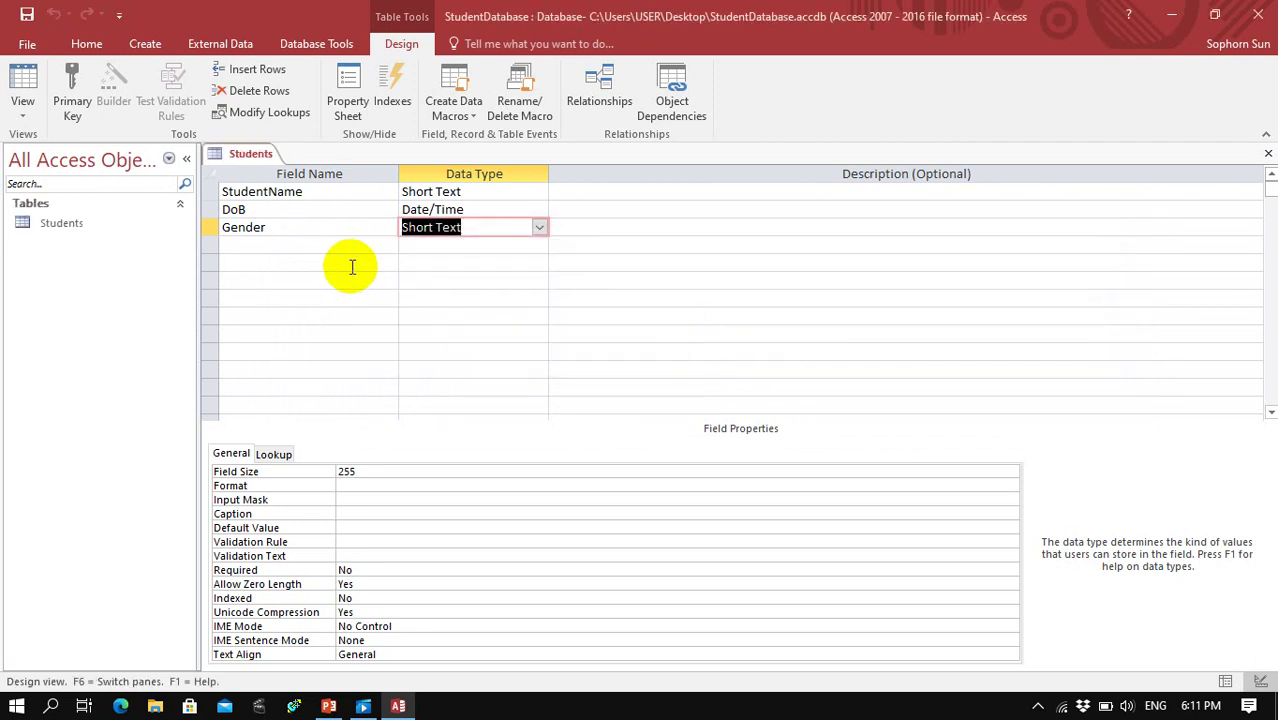
Display the Students table in Datasheet View and widen the StudentName column to fit its heading
click(23, 112)
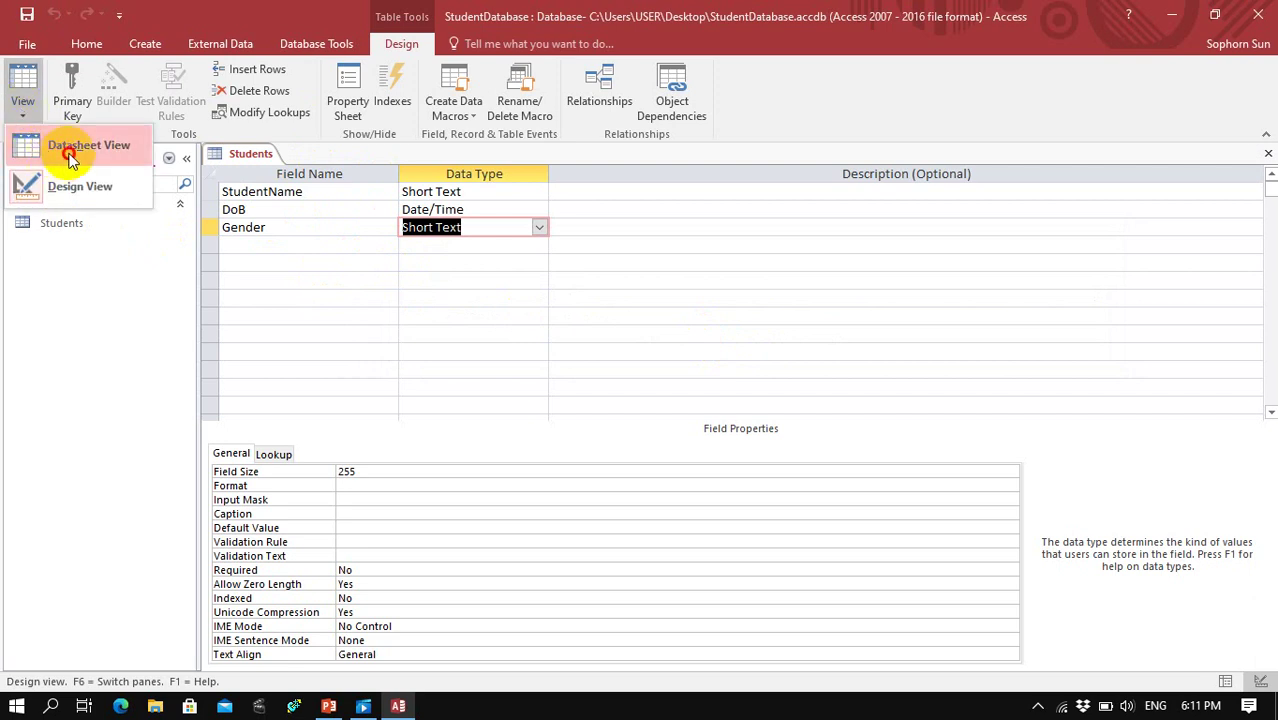
click(70, 155)
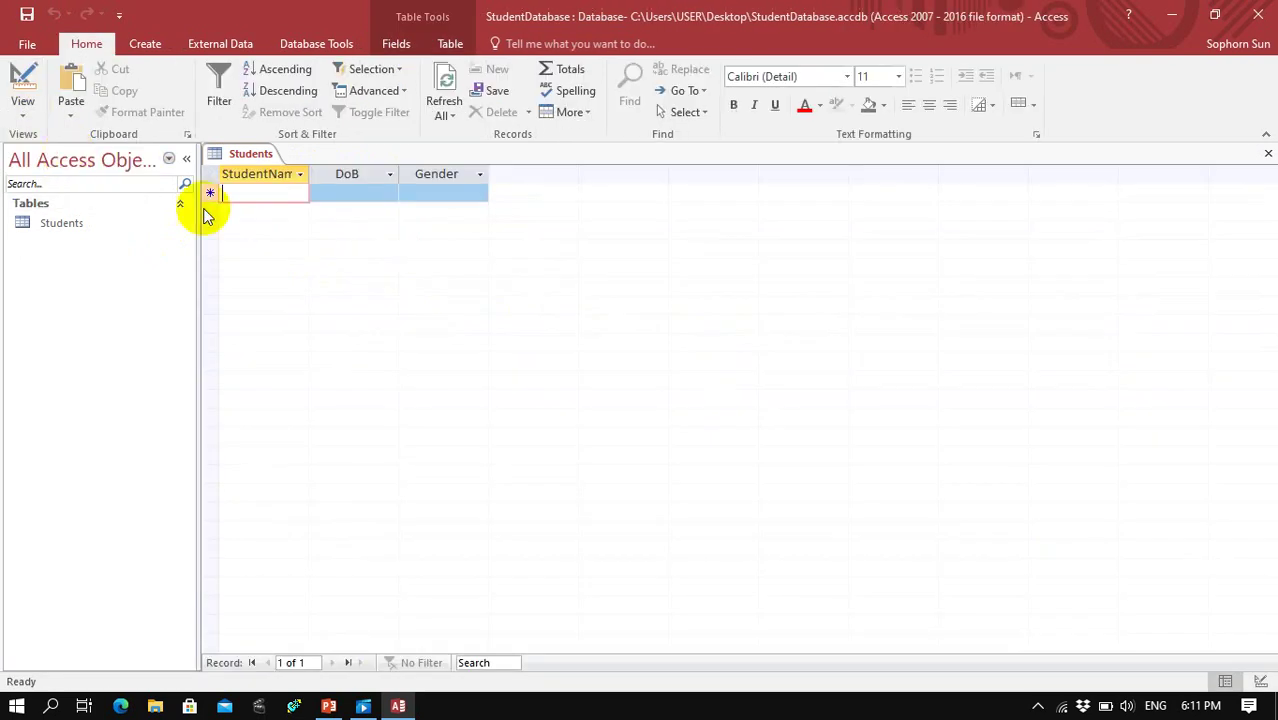
double_click(310, 174)
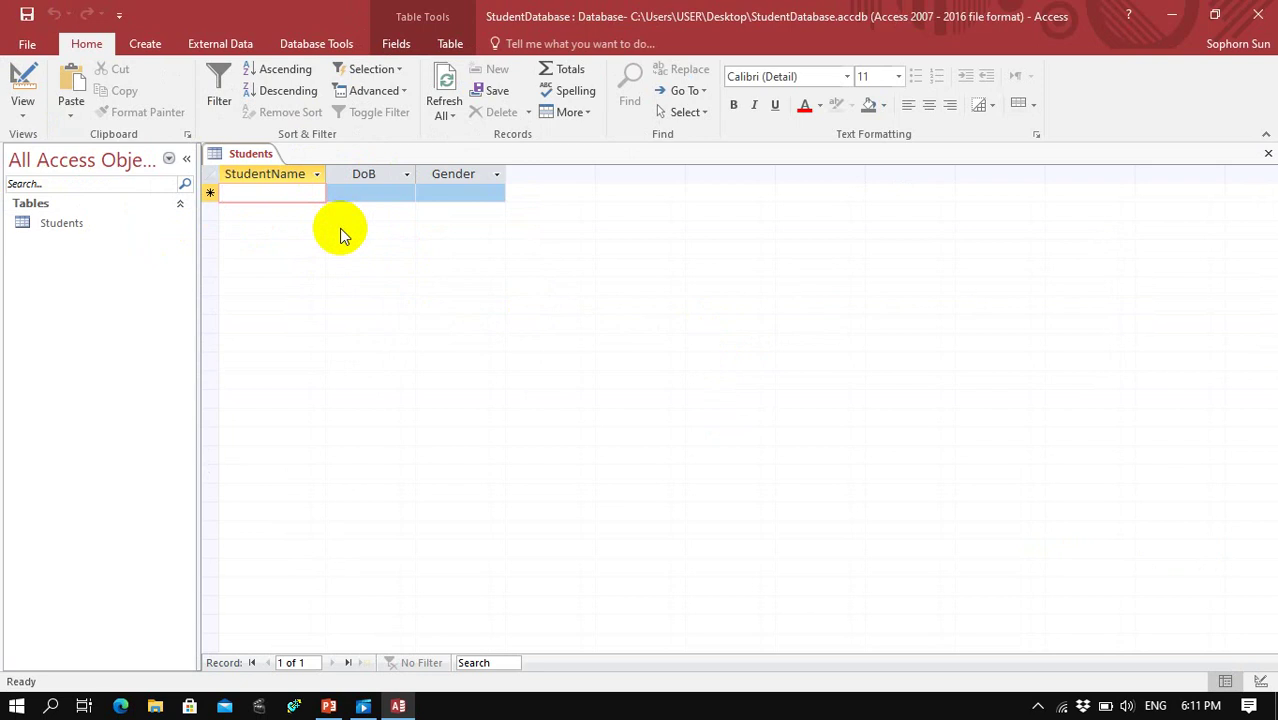
Enter the first record with the student's name, date of birth and the gender Male
text(J)
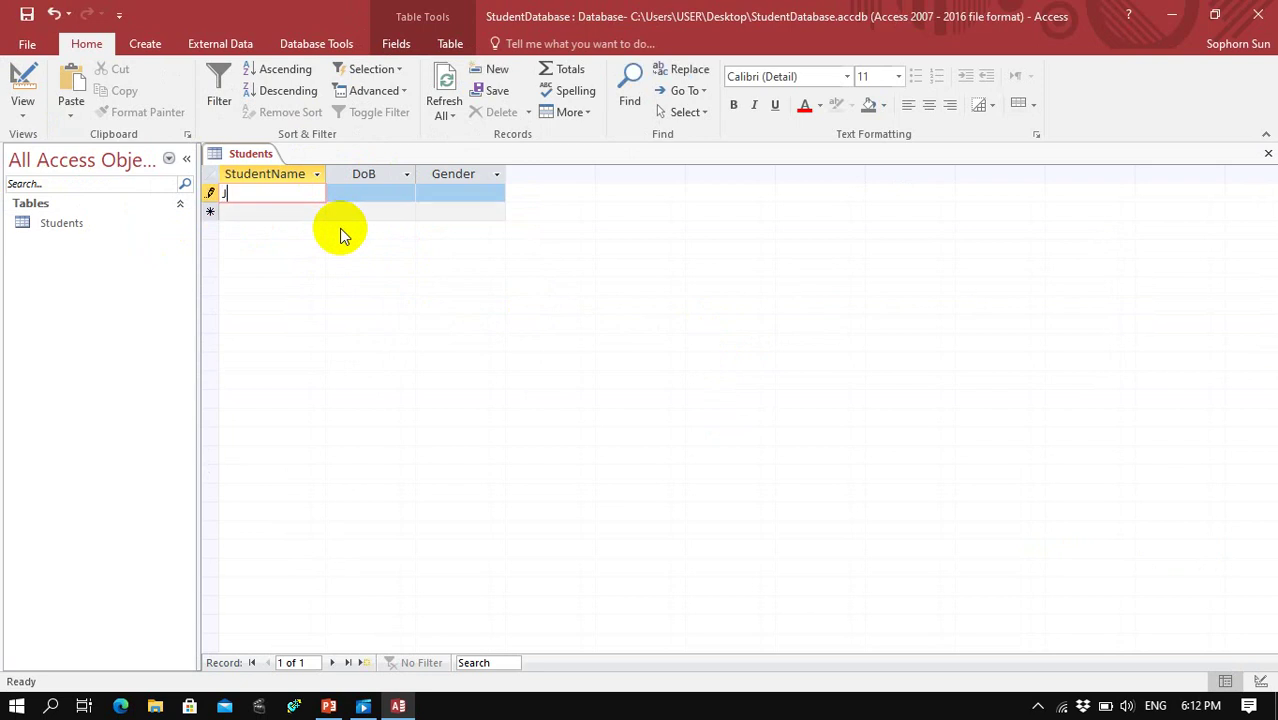
text(ohn)
key(Tab)
text(12/6)
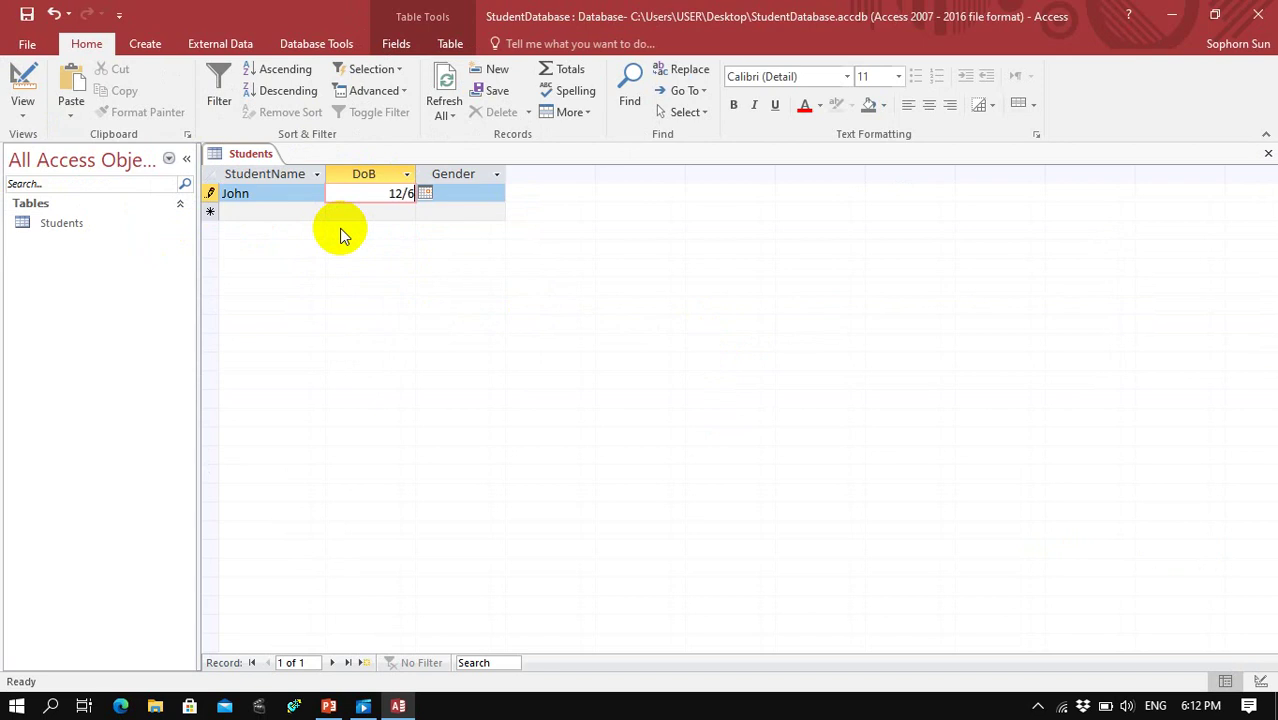
text(/94)
key(Tab)
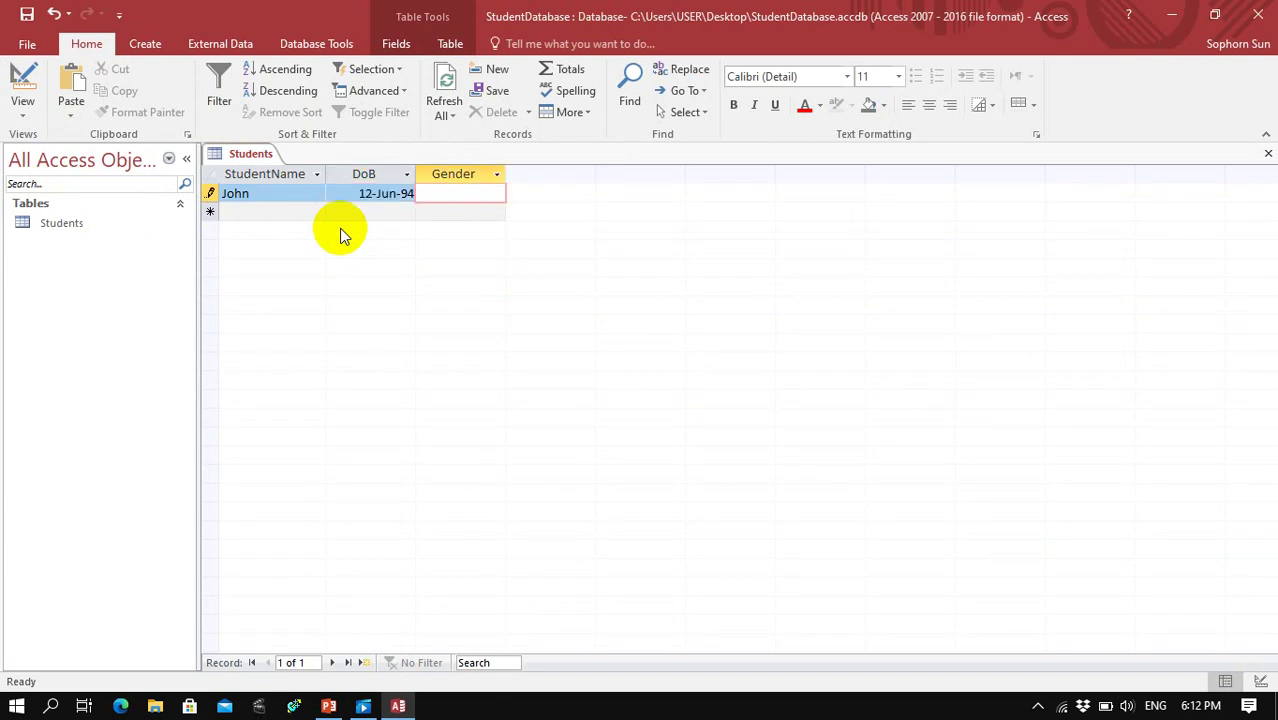
text(Male)
key(Tab)
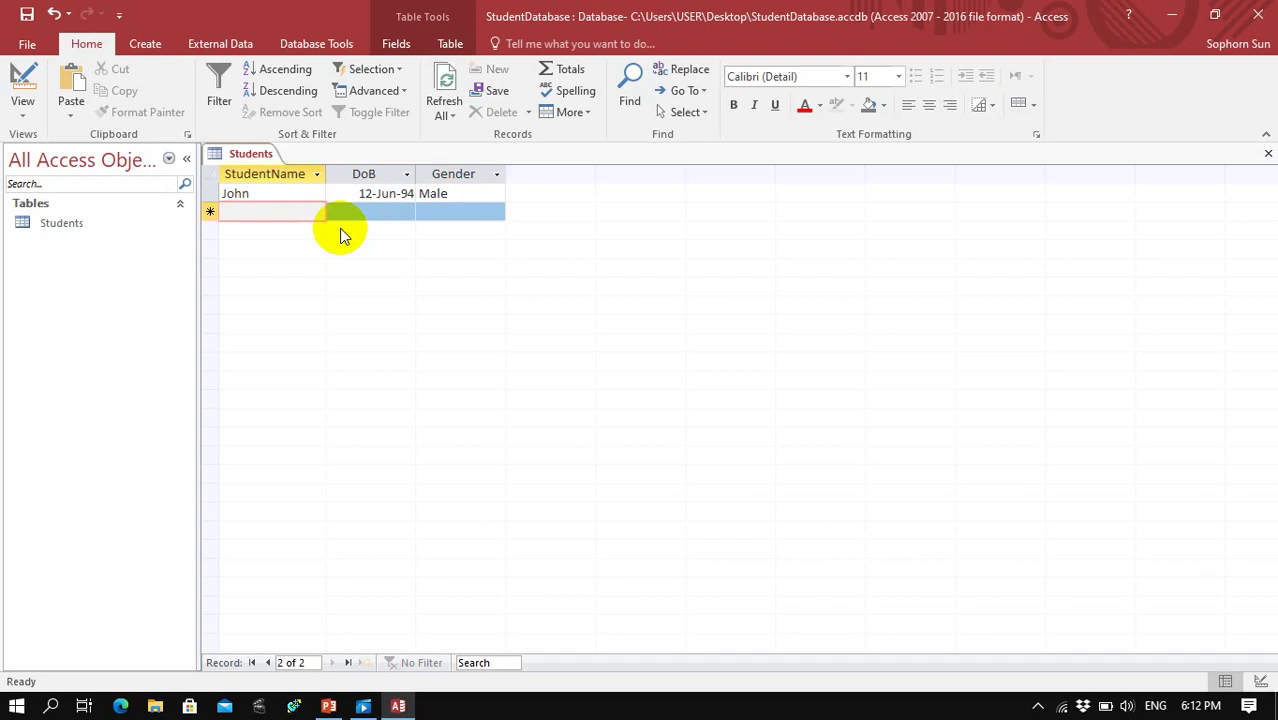
Enter a second record with another student's name, date of birth and the gender Male
text(David)
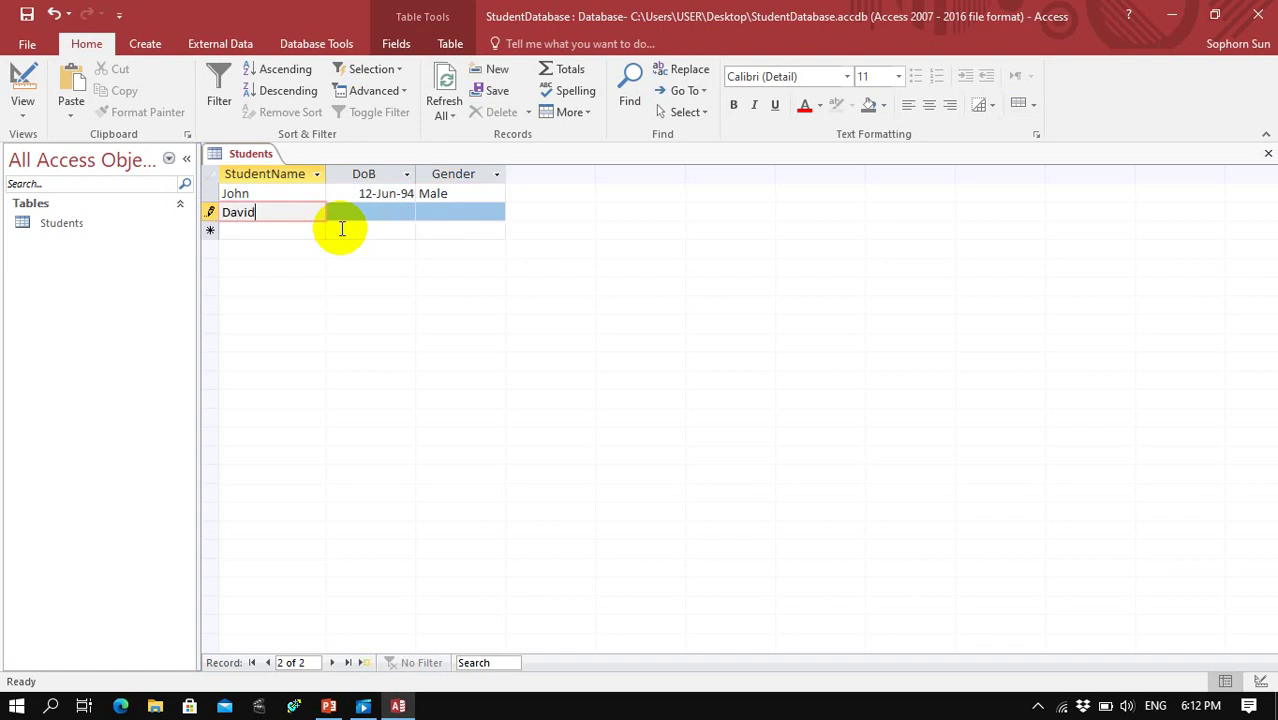
key(Tab)
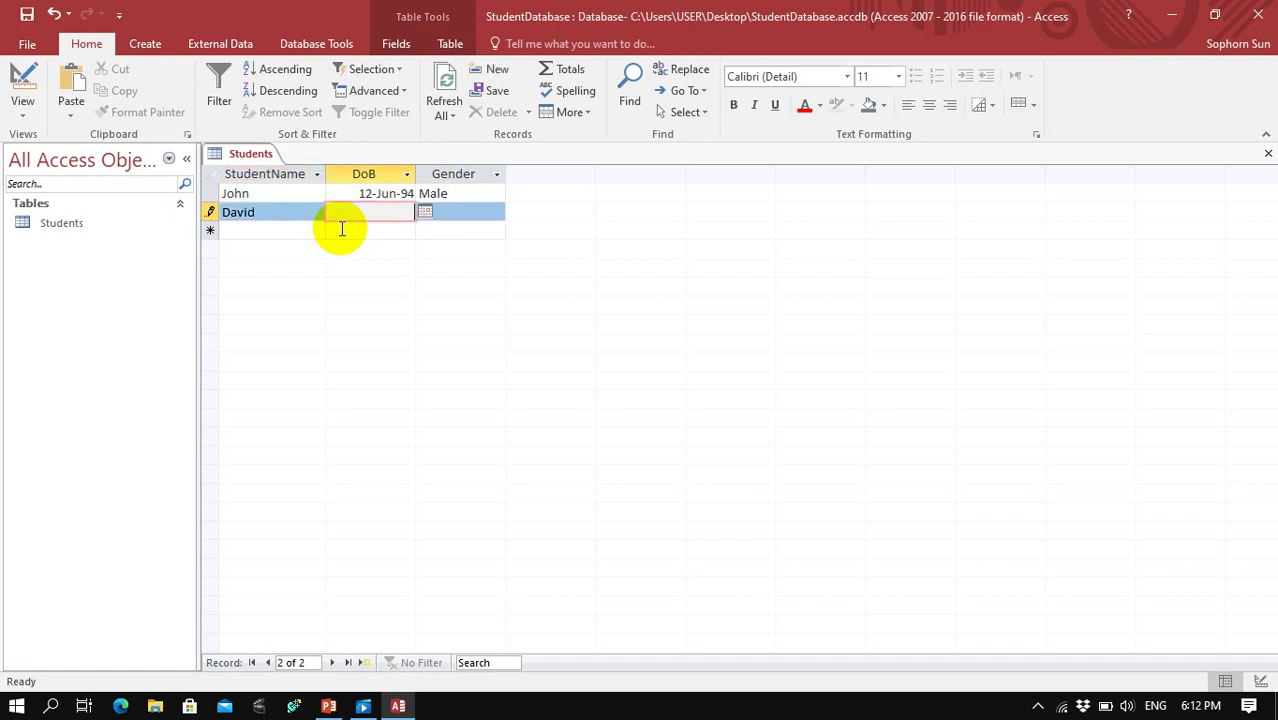
text(3/8/97)
key(Tab)
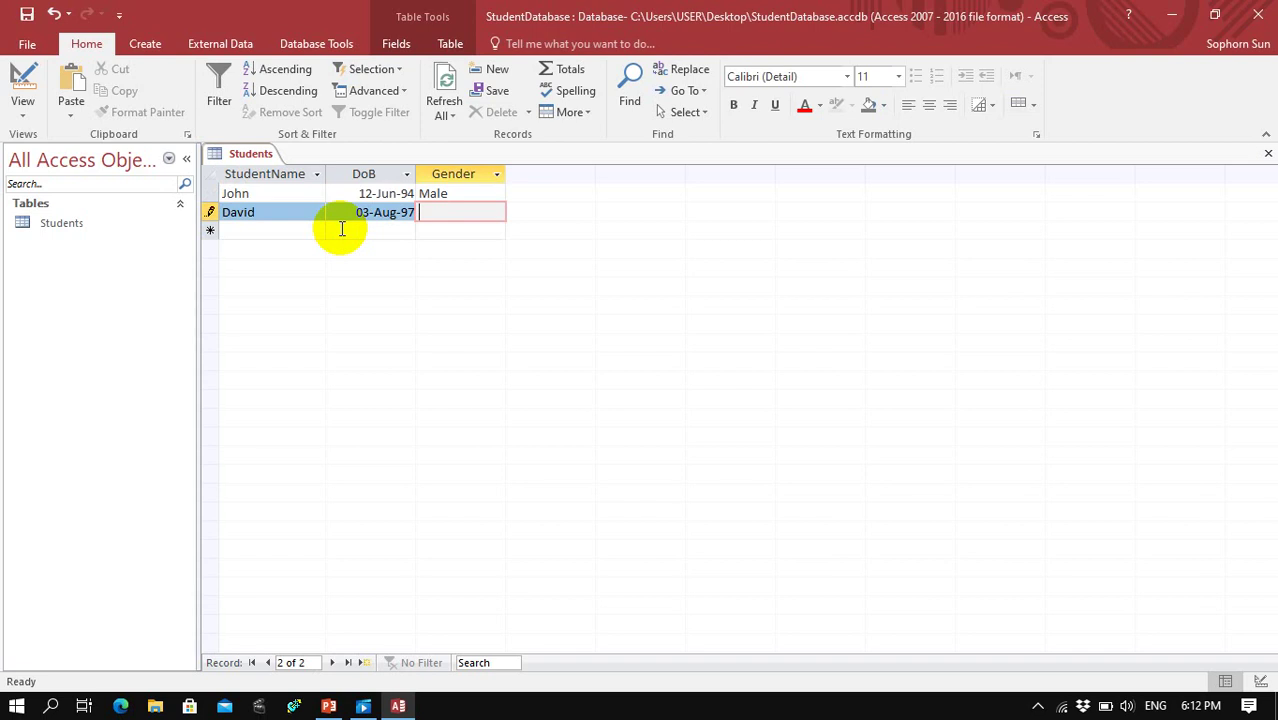
text(Male)
key(Tab)
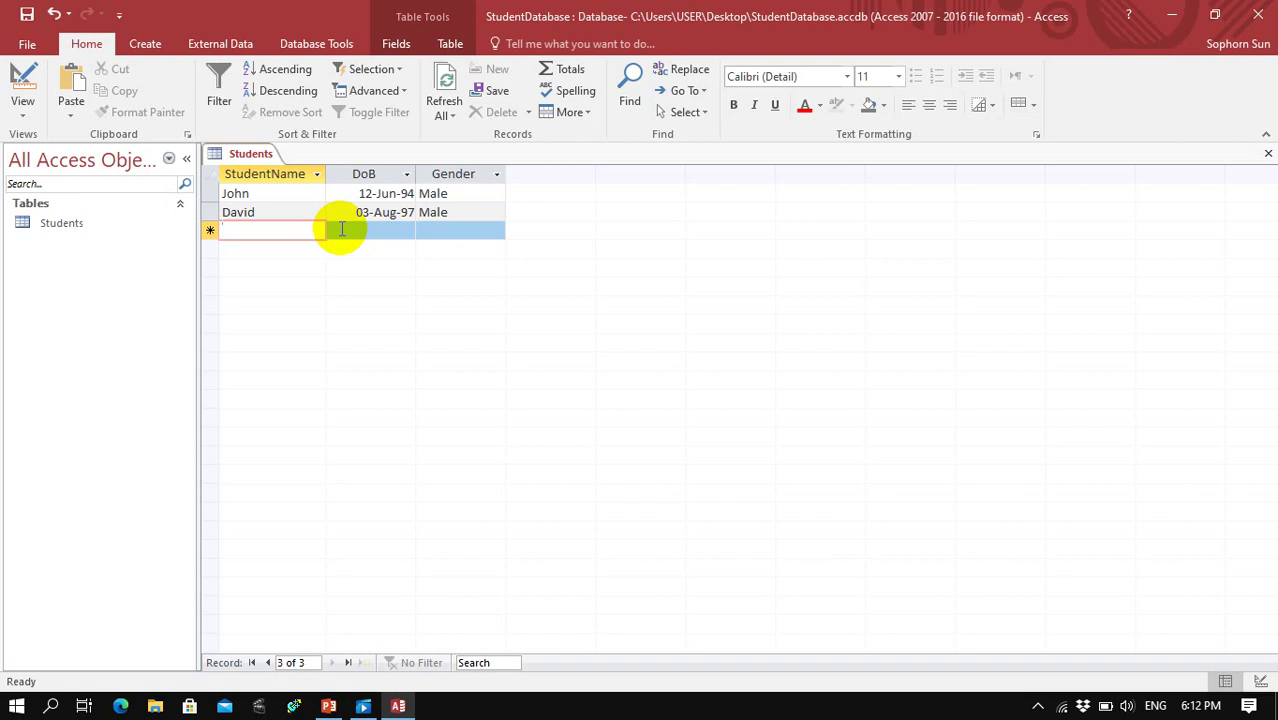
Enter a third record with a student's name, date of birth and the gender Female
text(Rose)
click(341, 229)
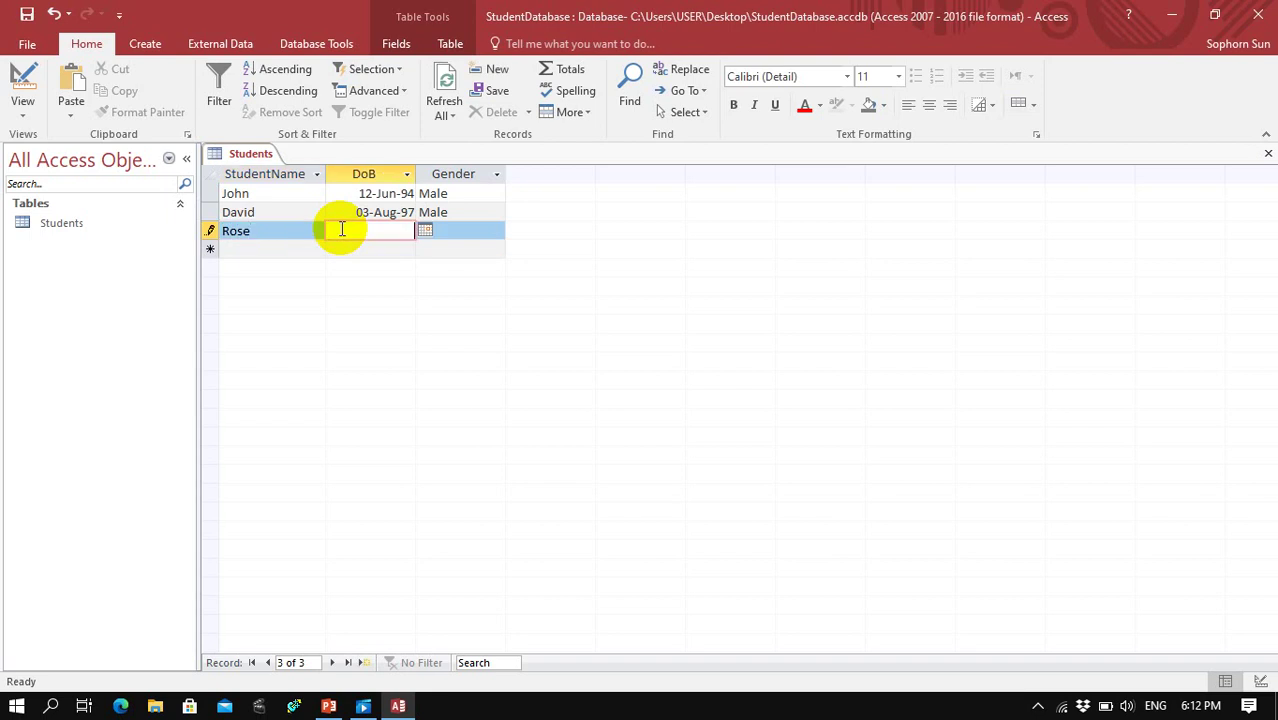
text(4/2/99)
key(Tab)
text(Fem)
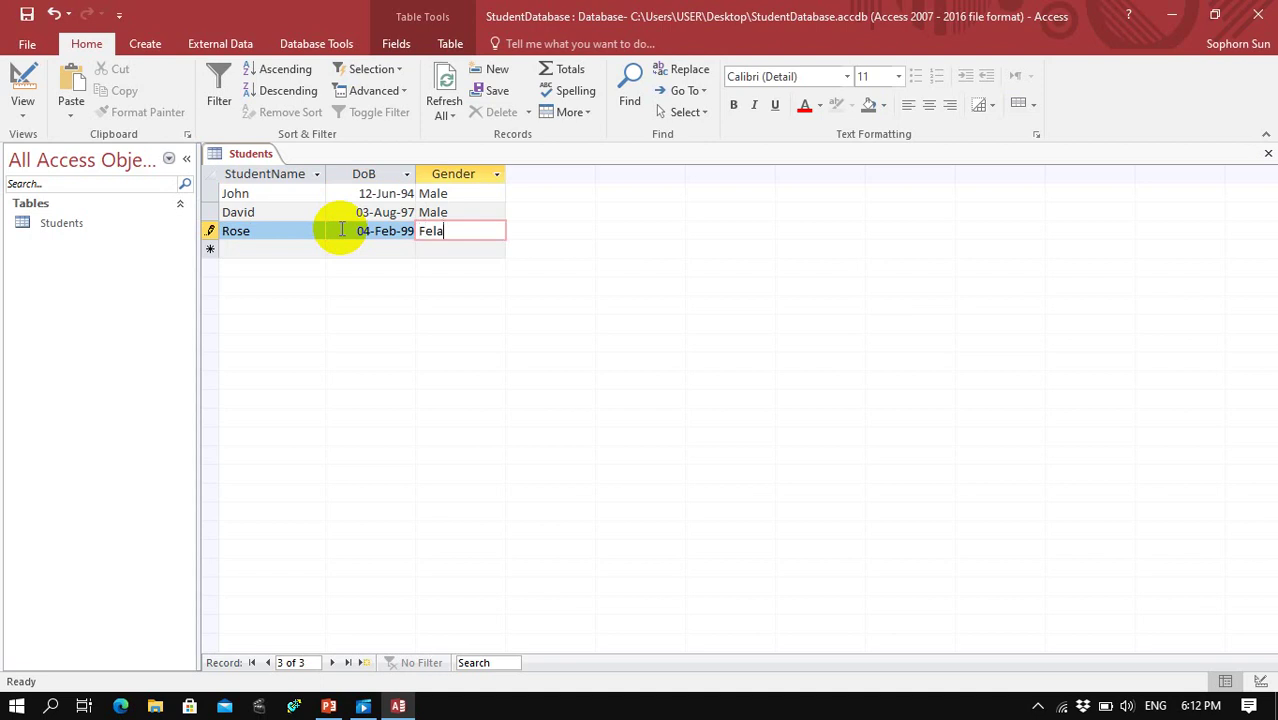
key(BackSpace)
key(BackSpace)
text(emale)
key(Tab)
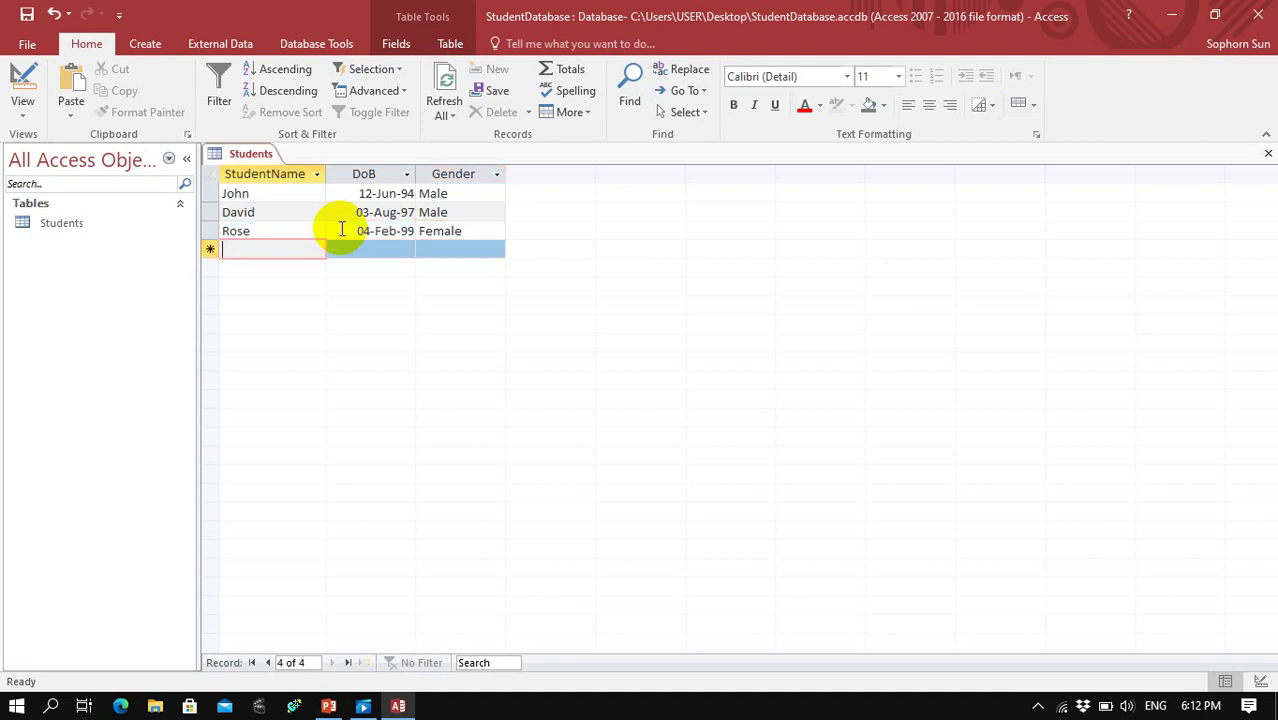
Enter a fourth record repeating the first student's name and date of birth, with the gender Male
text(Joh)
key(BackSpace)
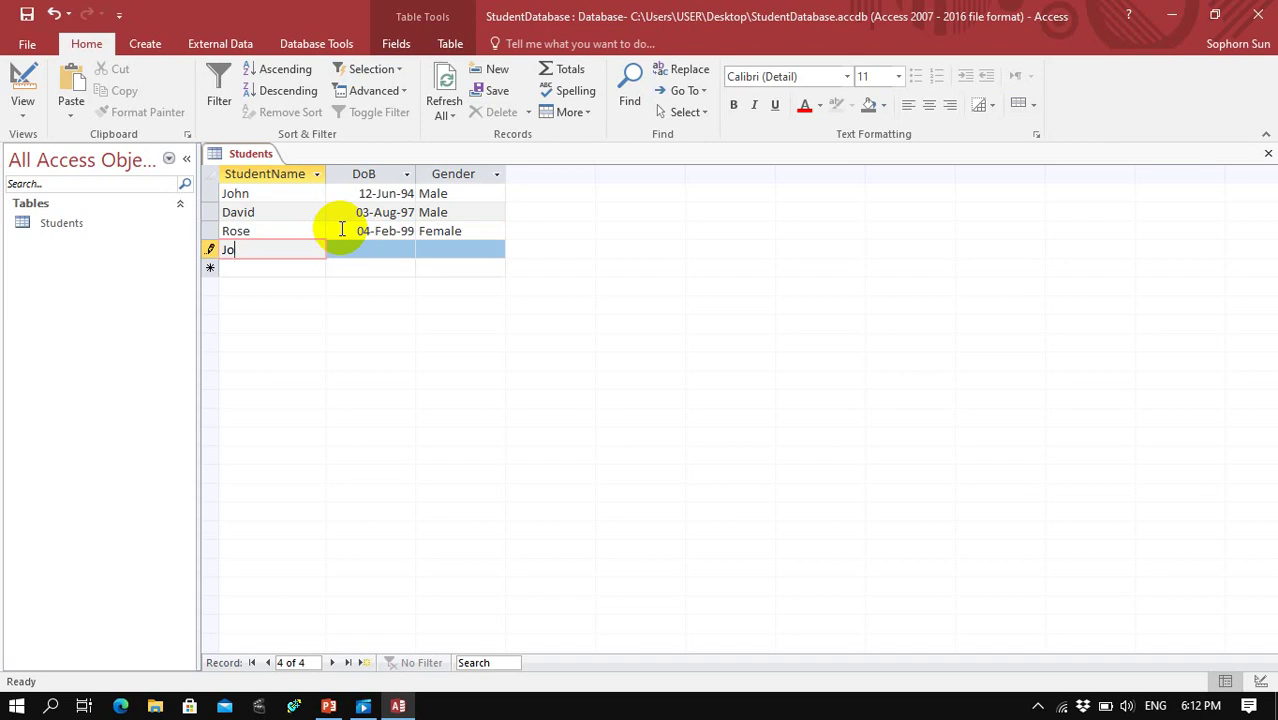
text(hn)
key(Tab)
text(12)
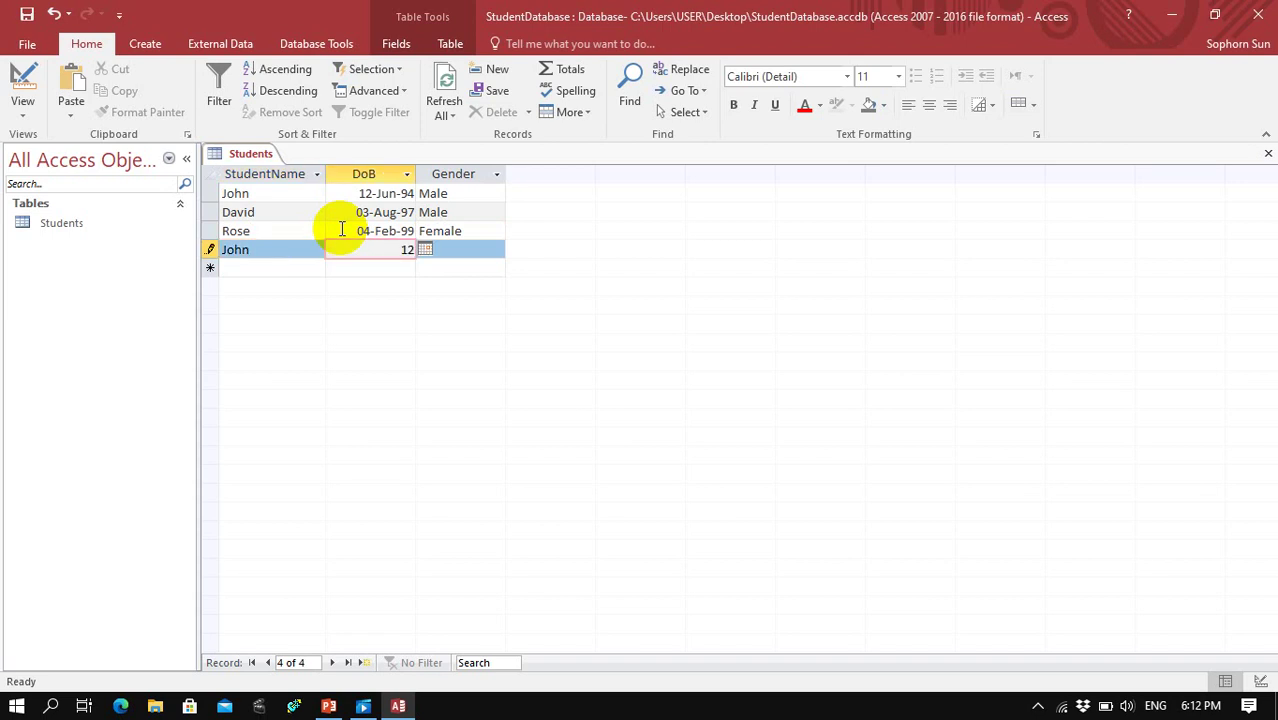
text(/6/94)
key(Tab)
text(Male)
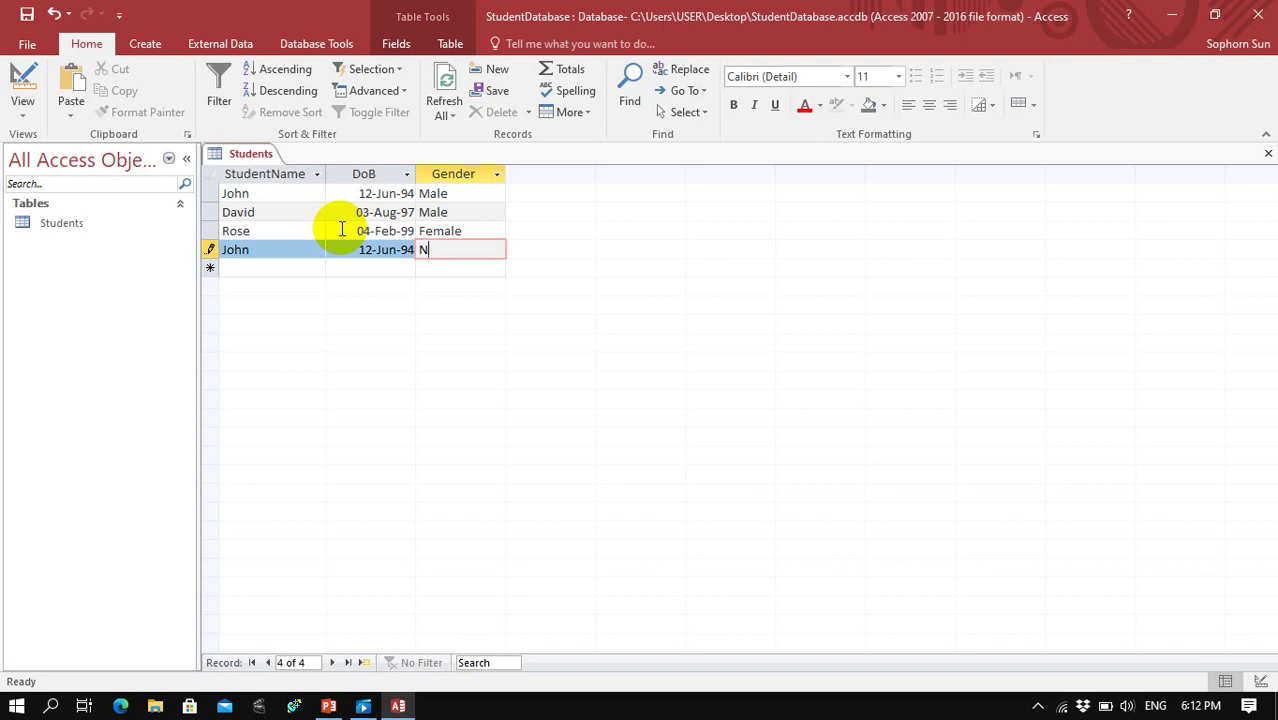
key(BackSpace)
key(BackSpace)
key(BackSpace)
key(BackSpace)
text(Male)
key(Tab)
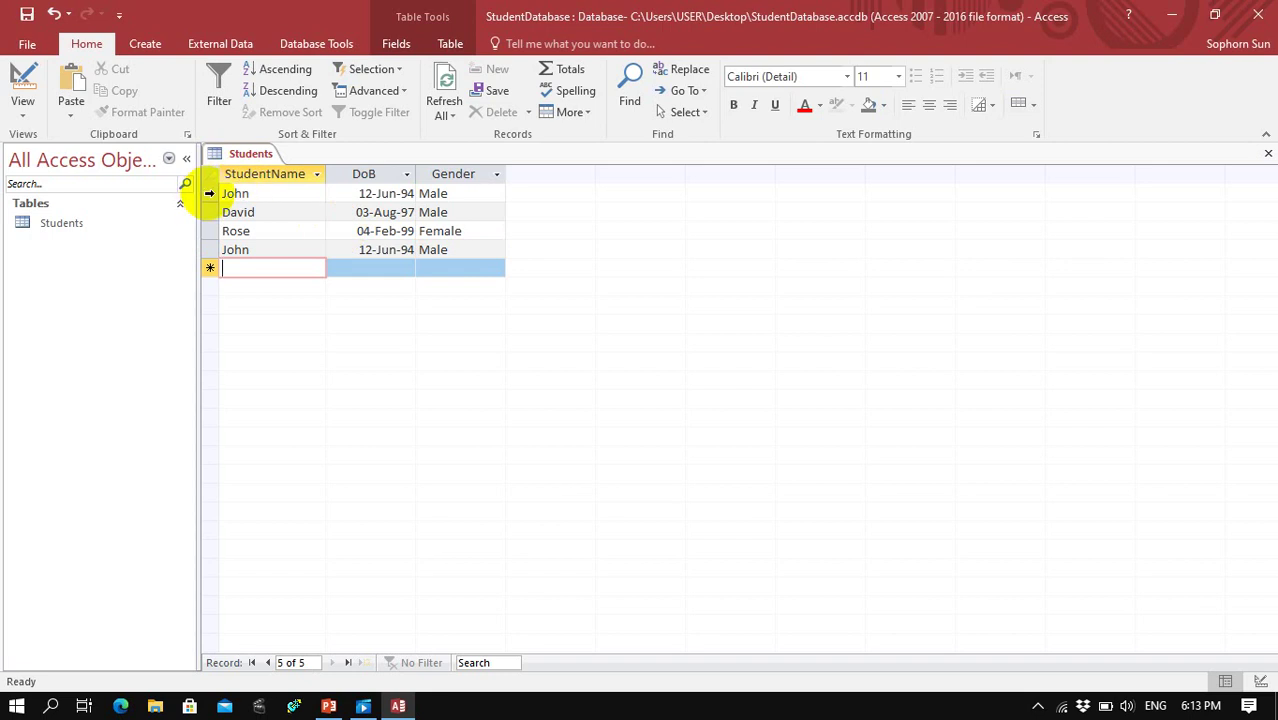
Select the first and fourth records in turn to compare their values
click(210, 193)
click(209, 249)
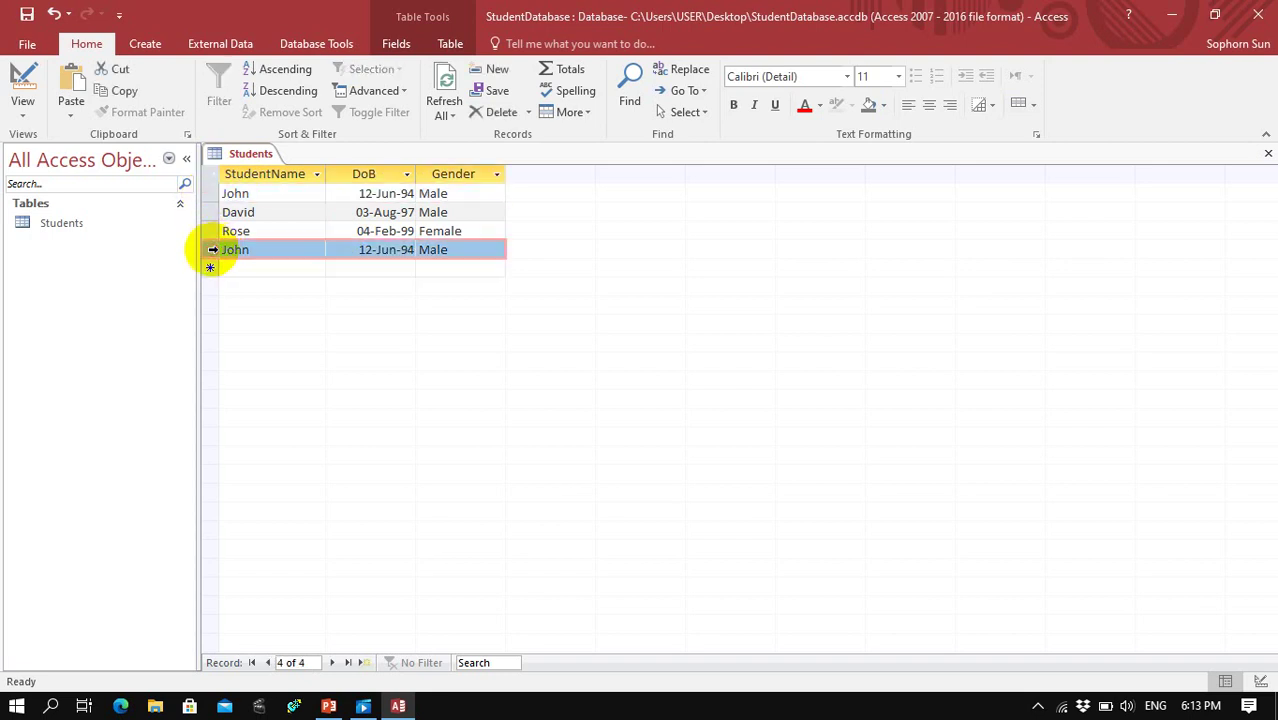
click(212, 193)
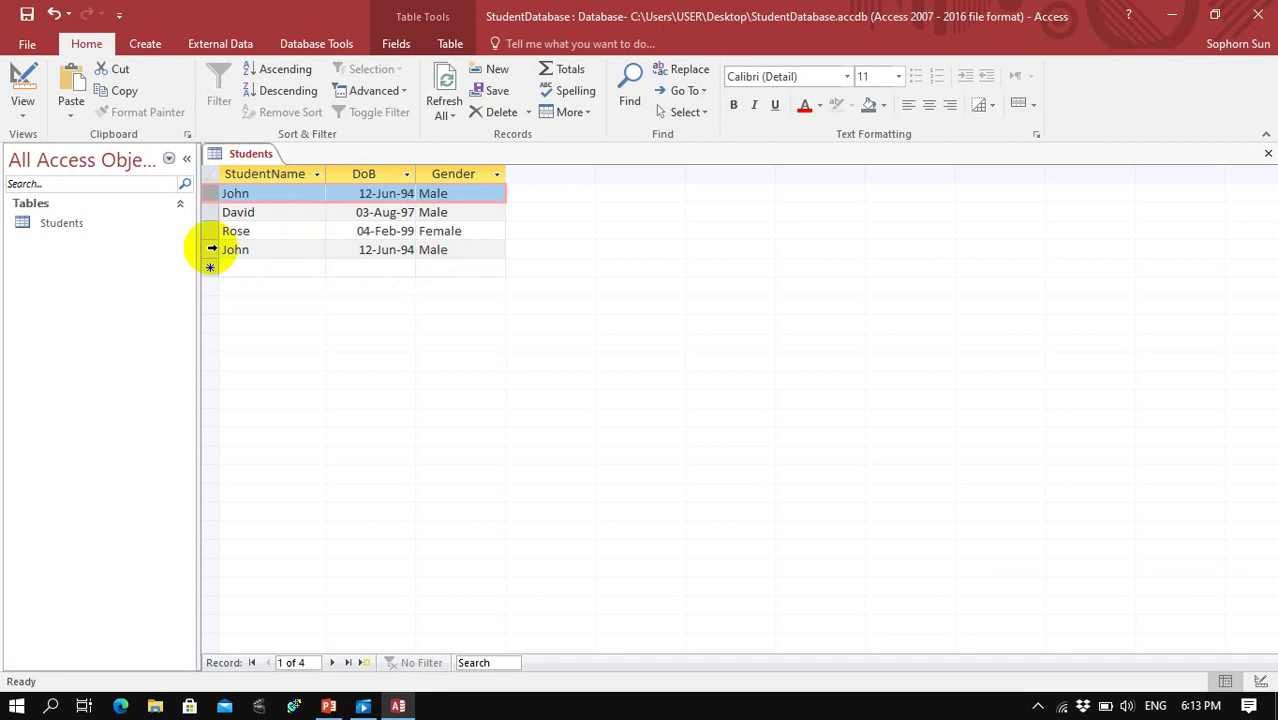
click(209, 249)
click(211, 193)
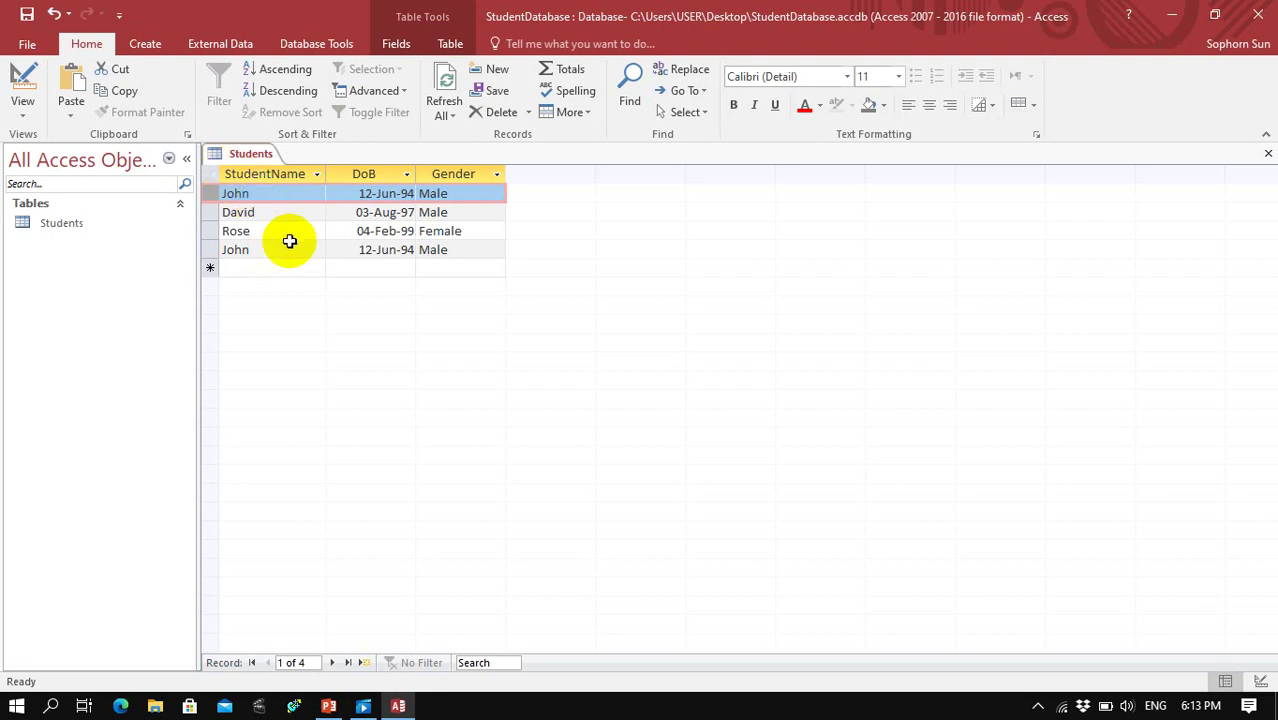
In the table's Design View, insert a StudentID field with the Short Text data type above StudentName
click(22, 108)
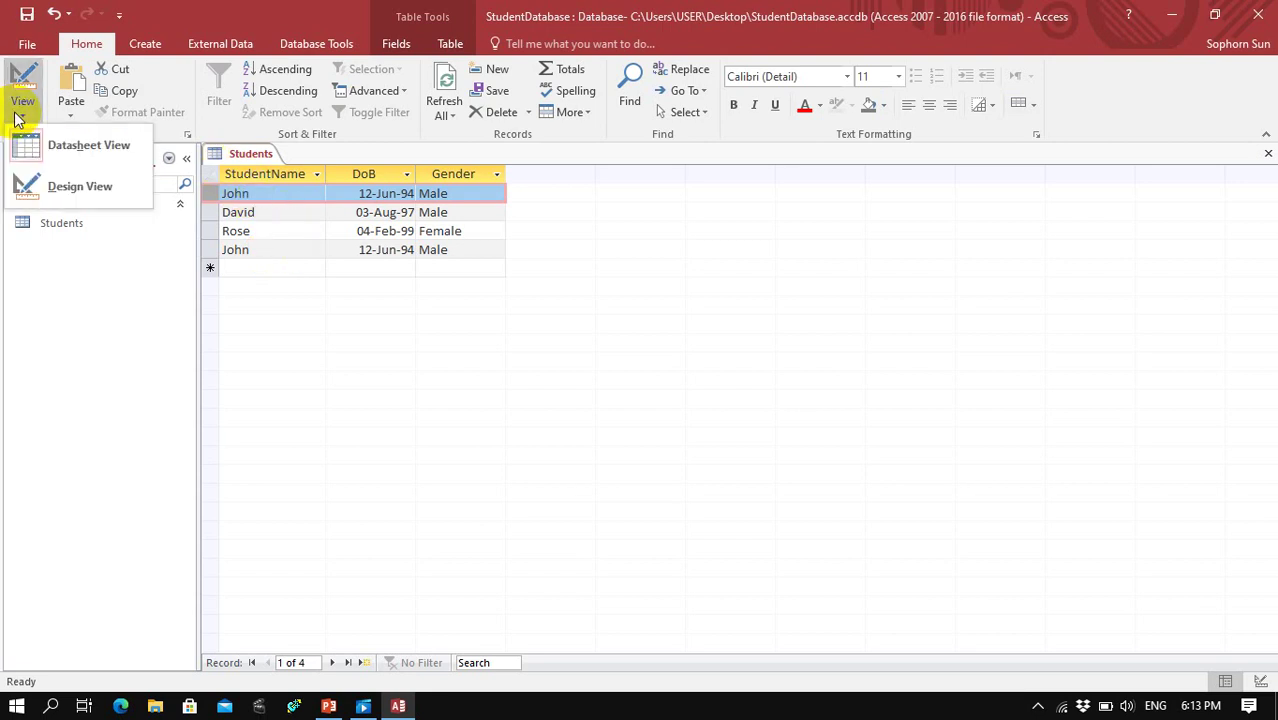
click(78, 191)
click(285, 228)
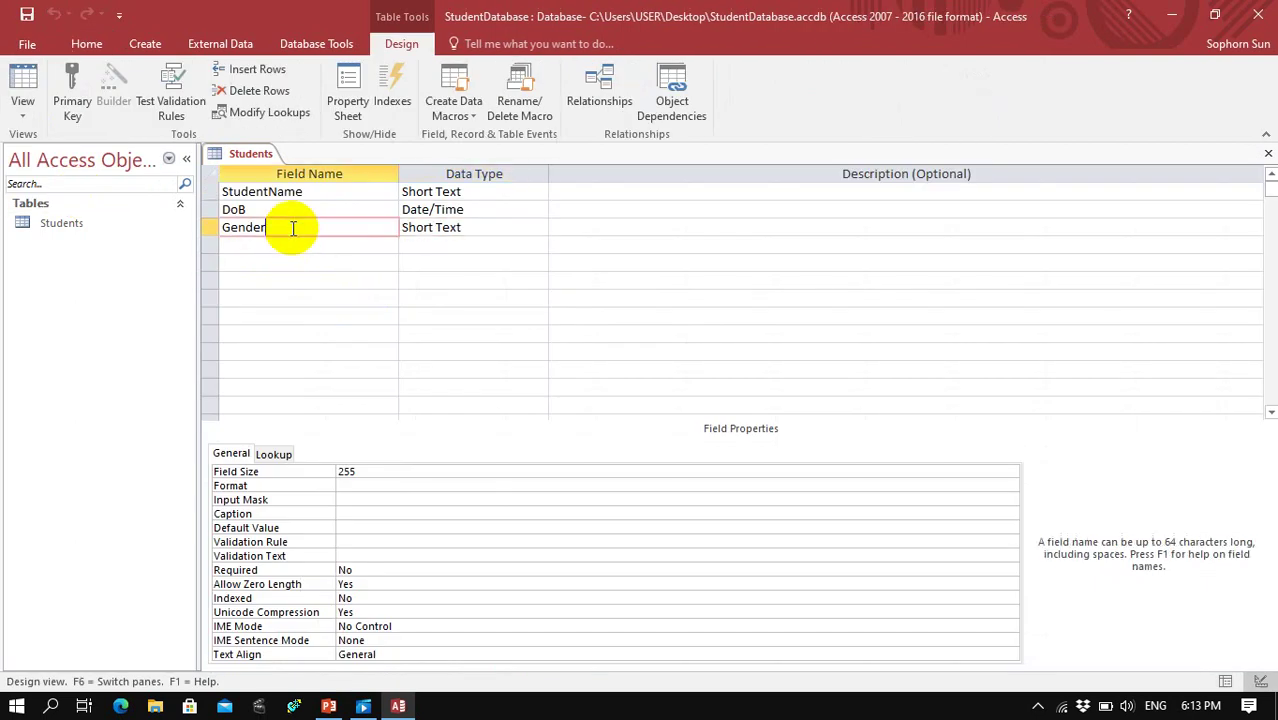
click(212, 194)
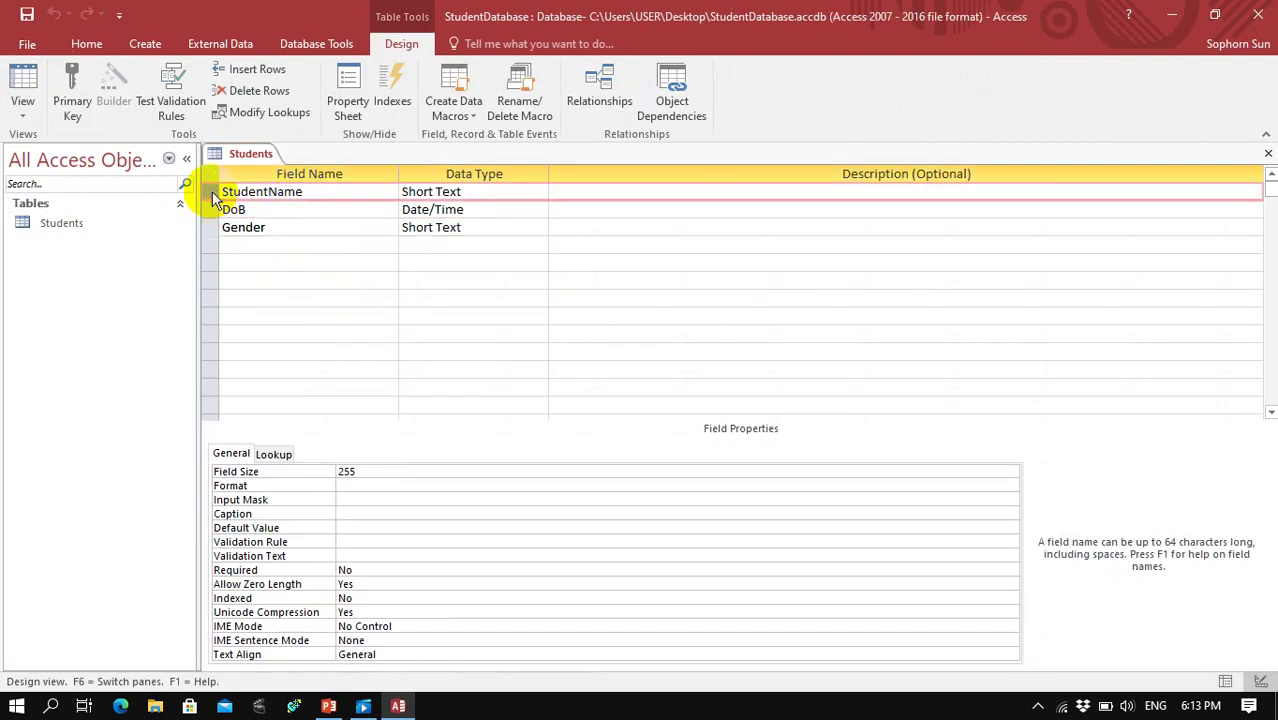
right_click(212, 196)
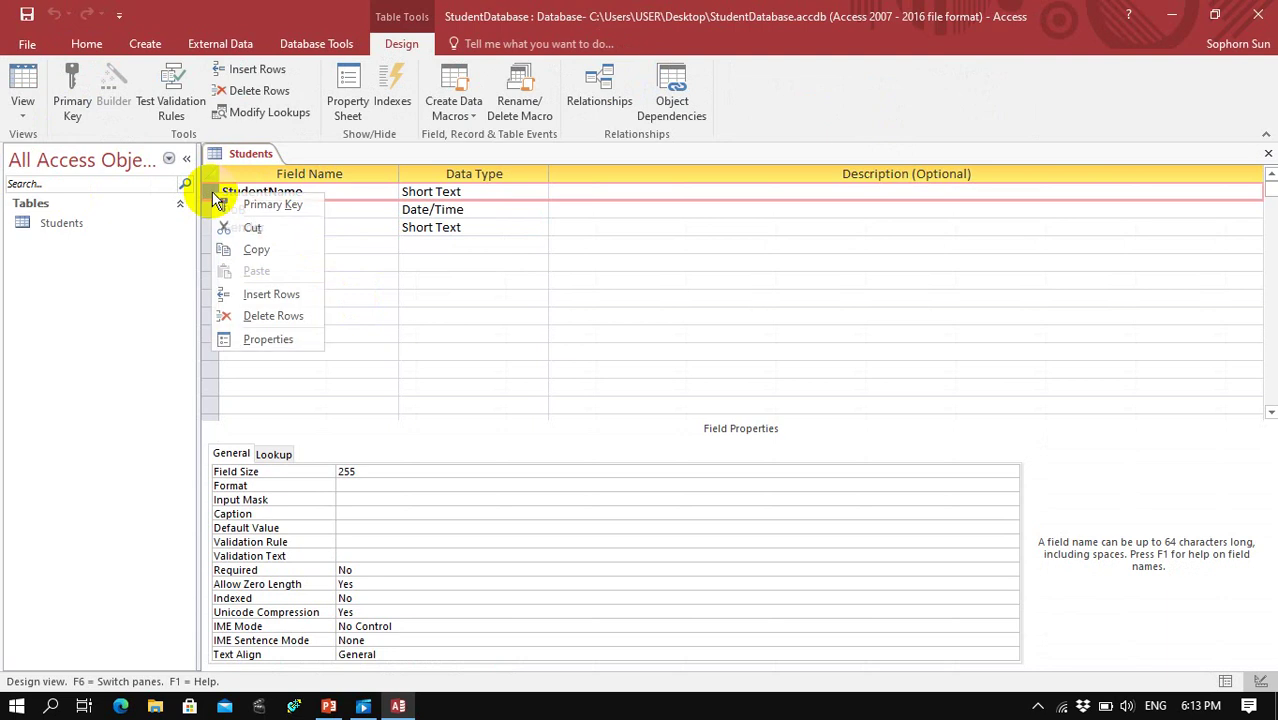
click(257, 296)
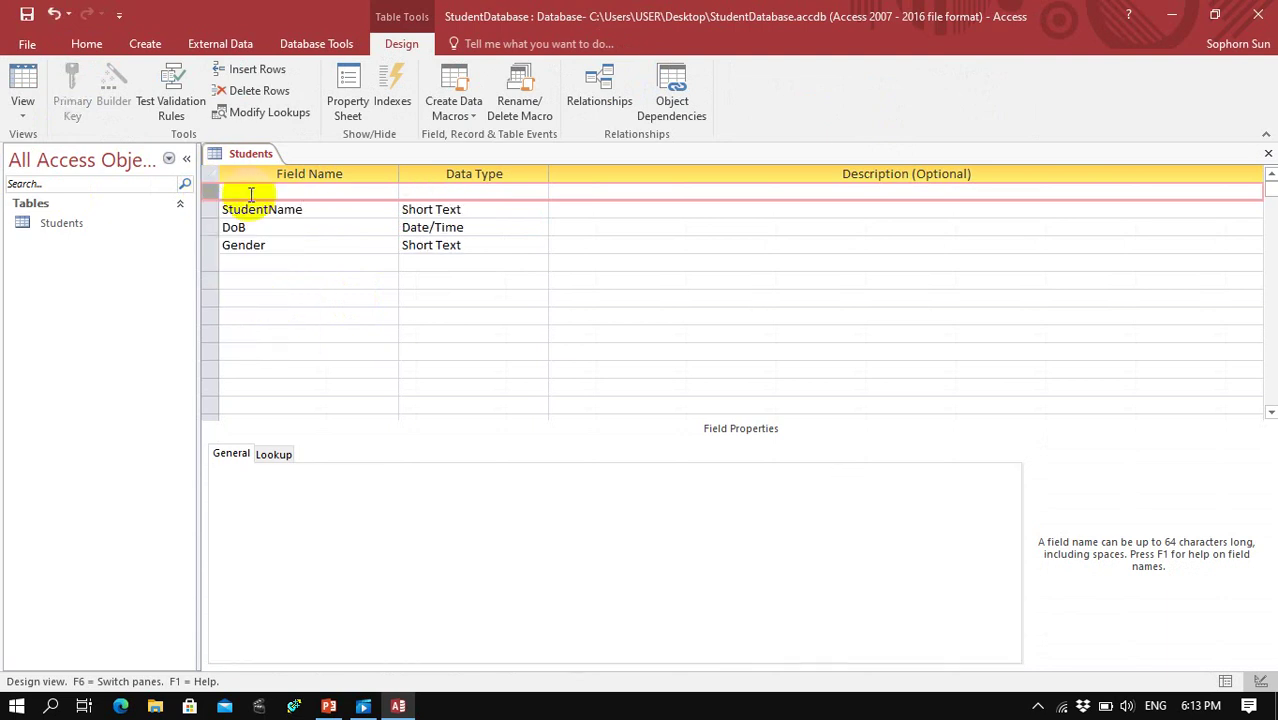
click(255, 192)
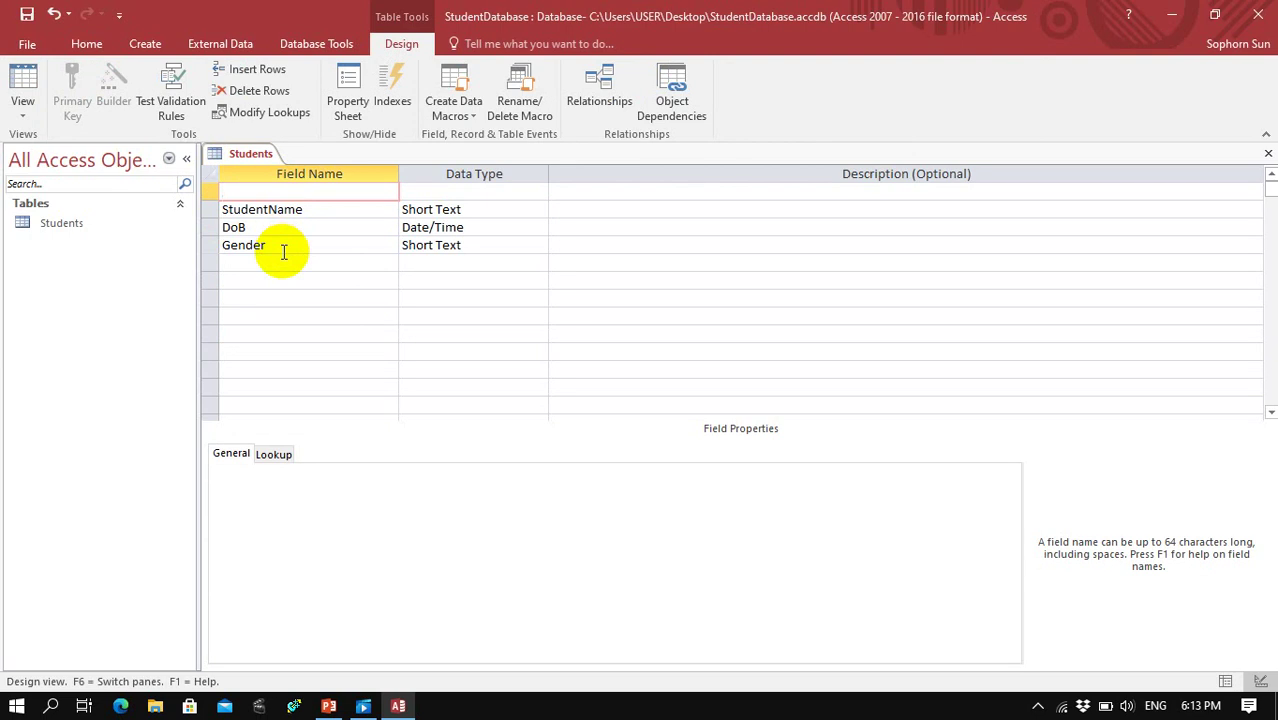
text(Stu)
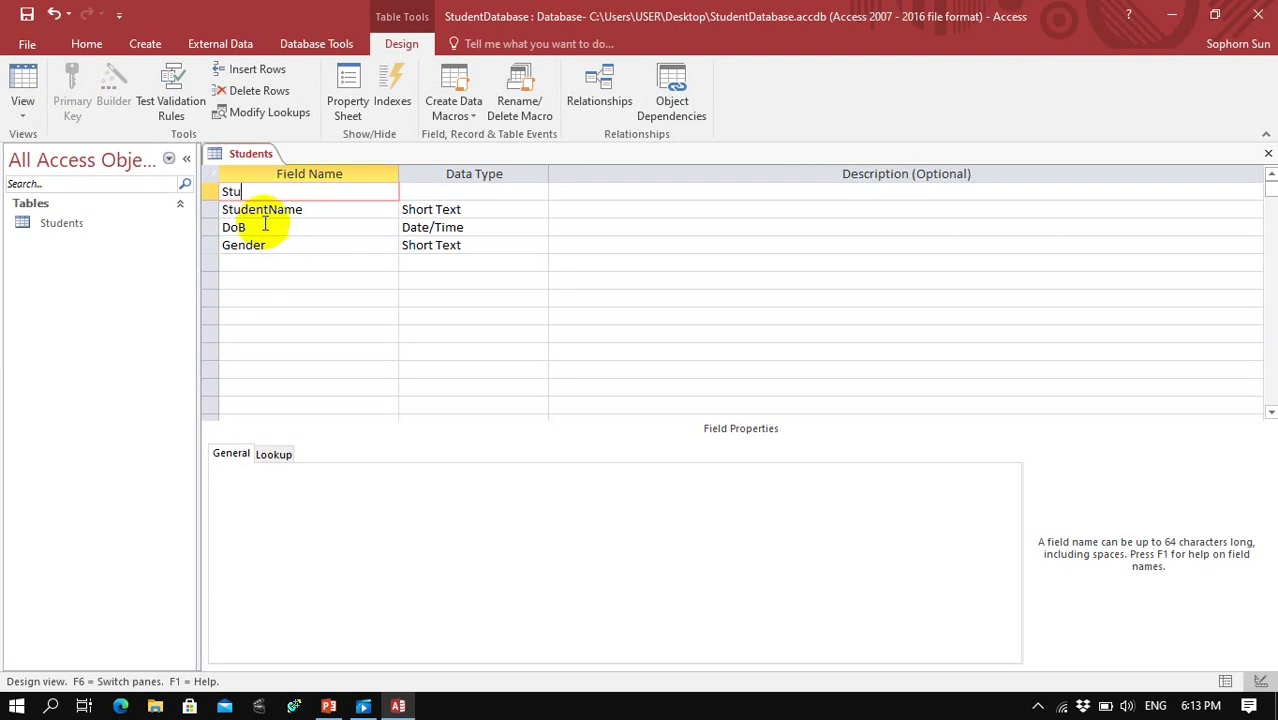
text(dent)
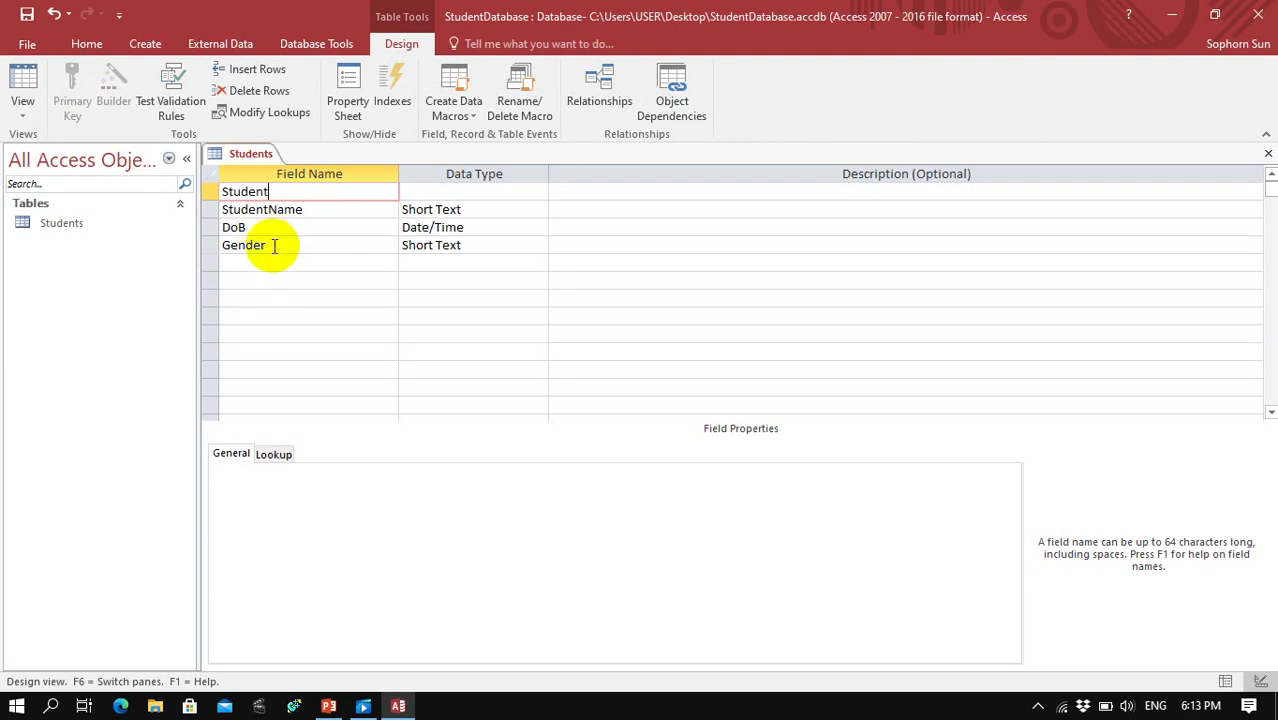
text(ID)
key(Tab)
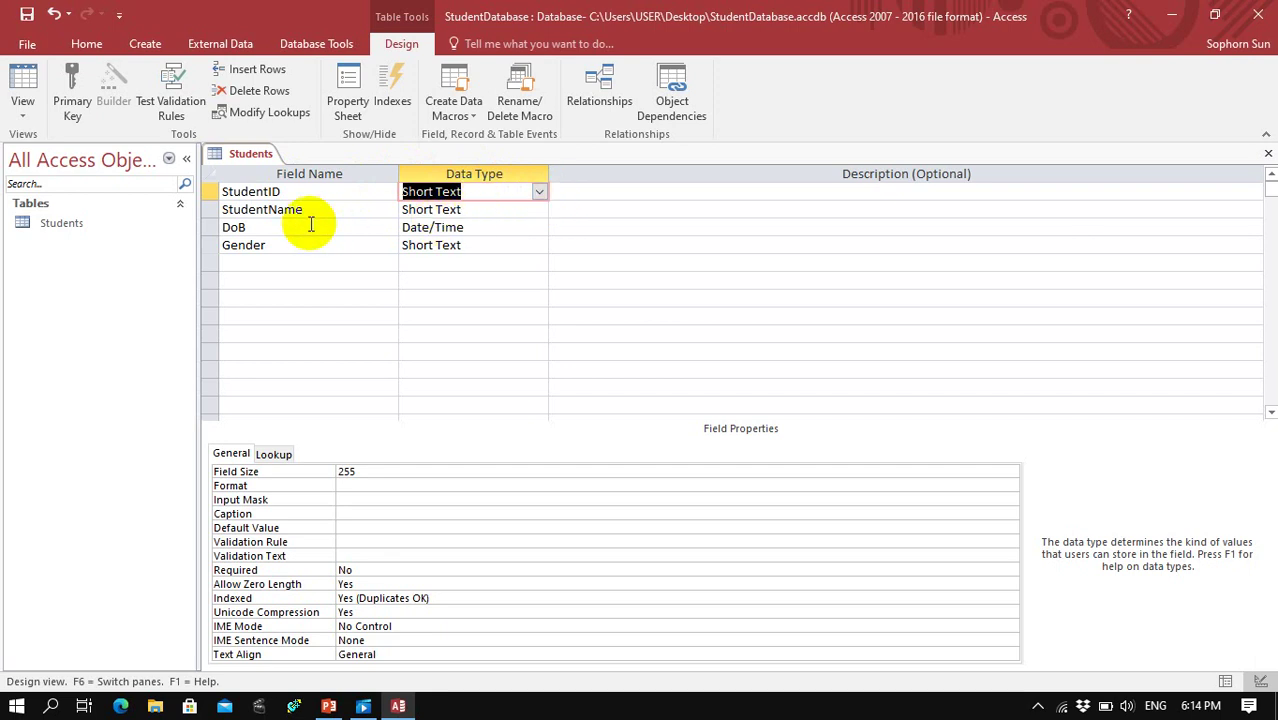
Set the StudentID field as the primary key of the Students table
click(300, 195)
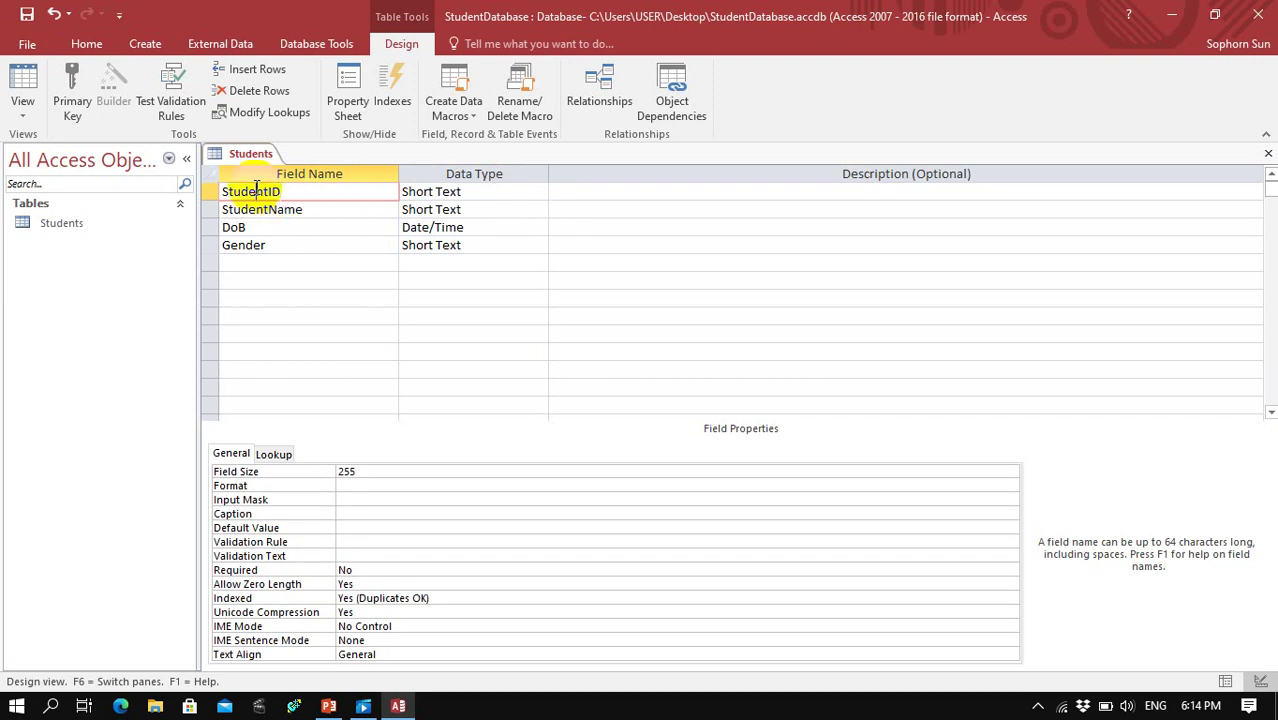
key(Left)
key(Left)
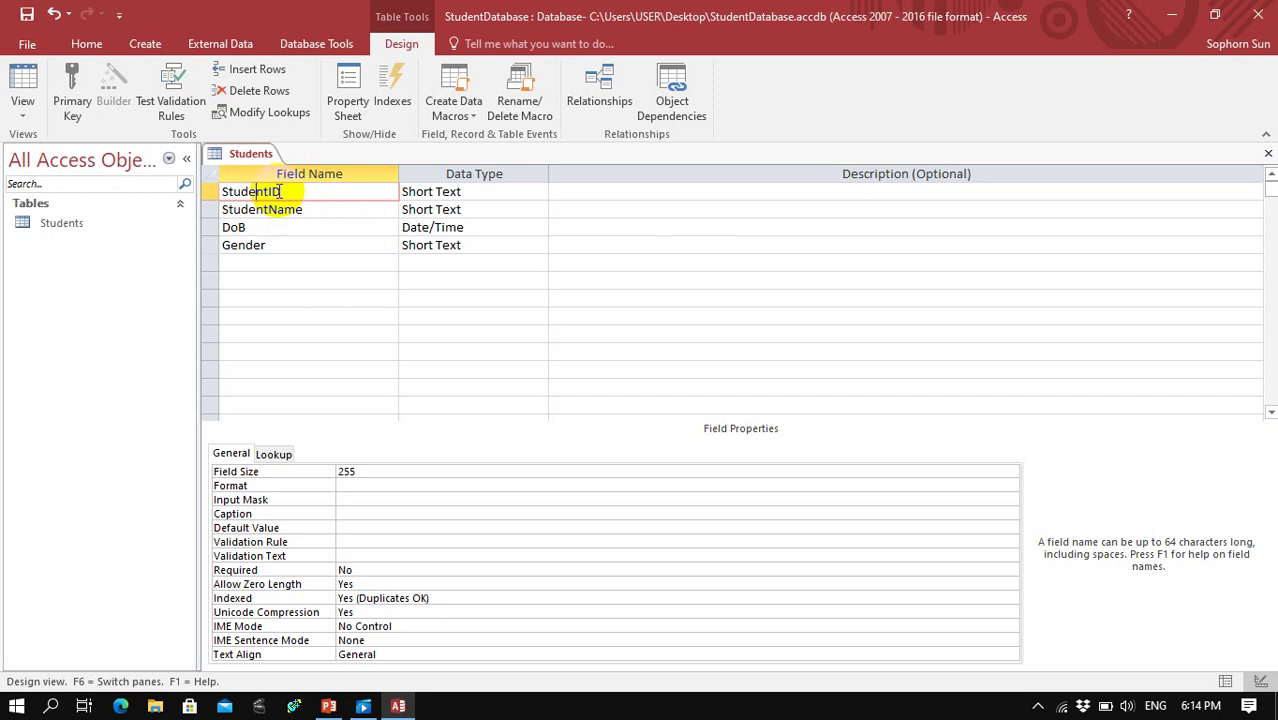
click(76, 88)
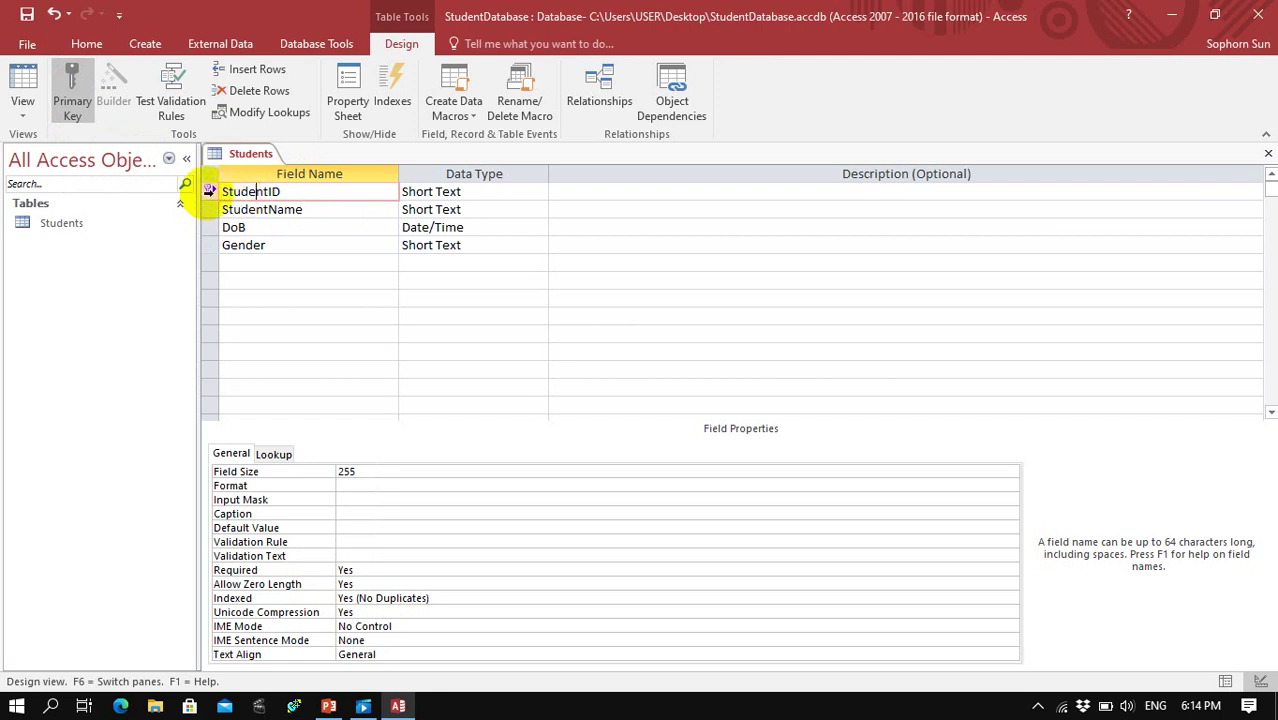
double_click(257, 193)
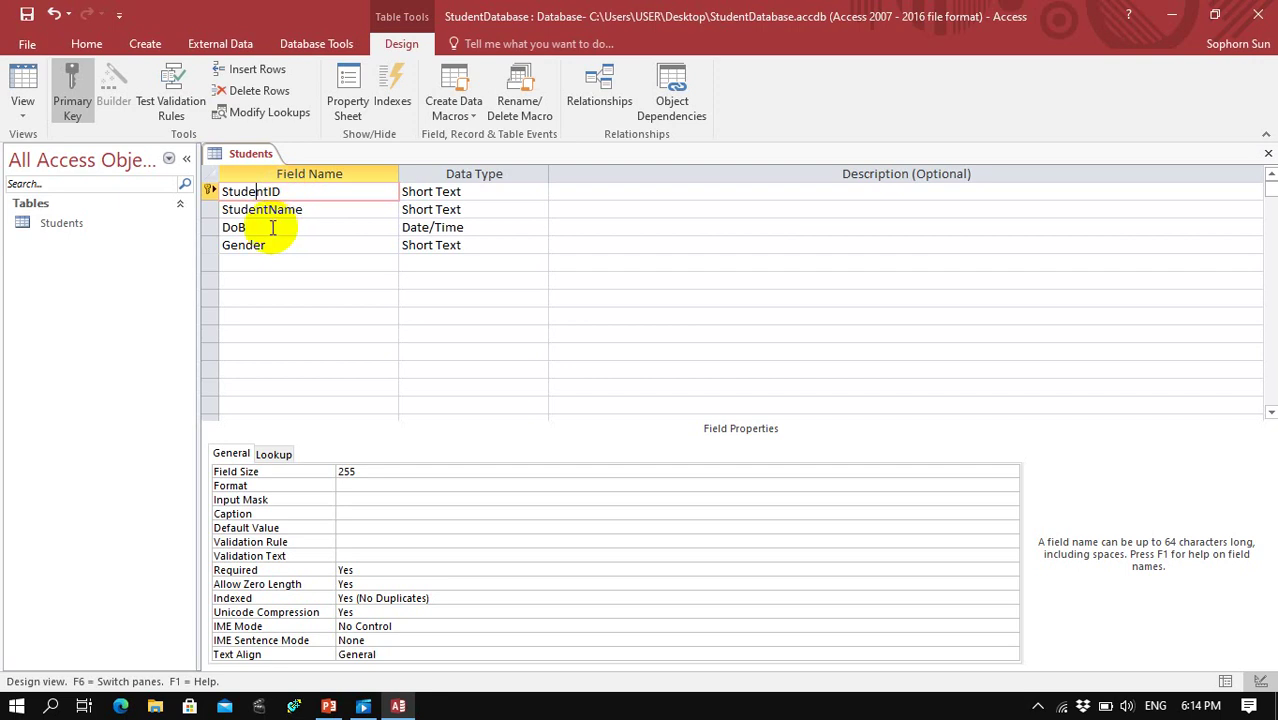
Try to save the Students table with StudentID as its primary key and switch to Datasheet View
click(22, 112)
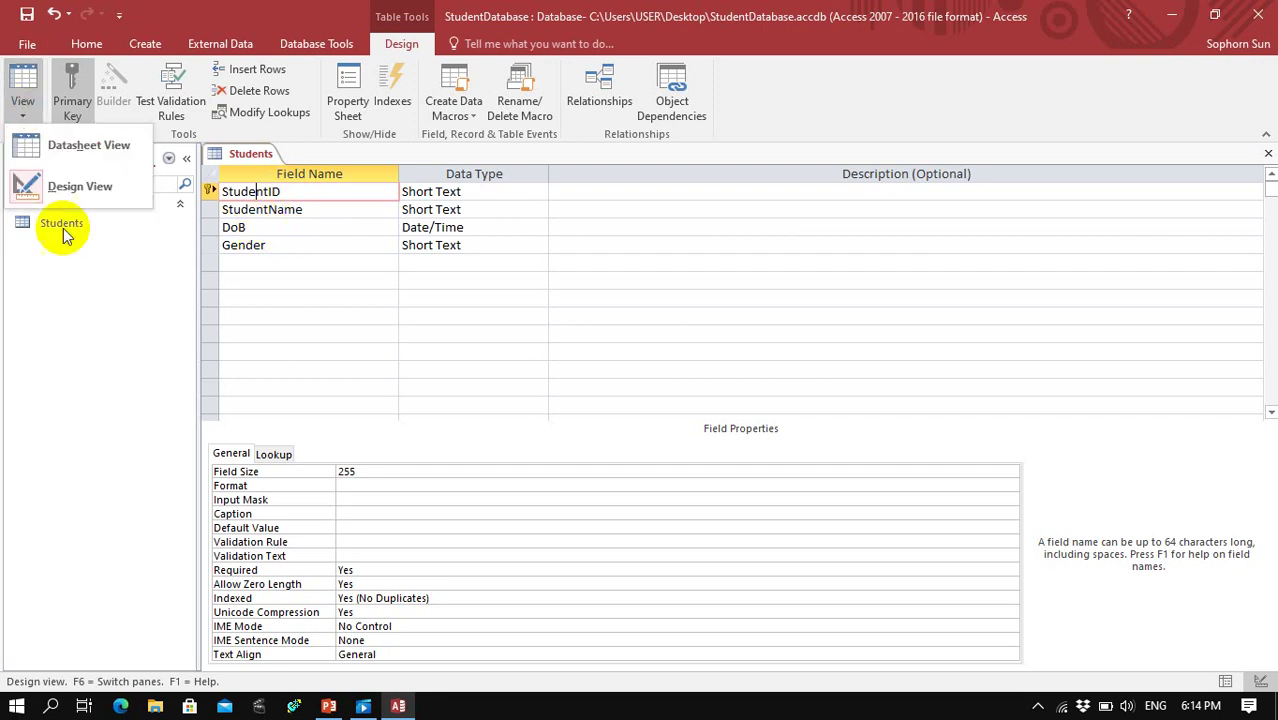
click(72, 155)
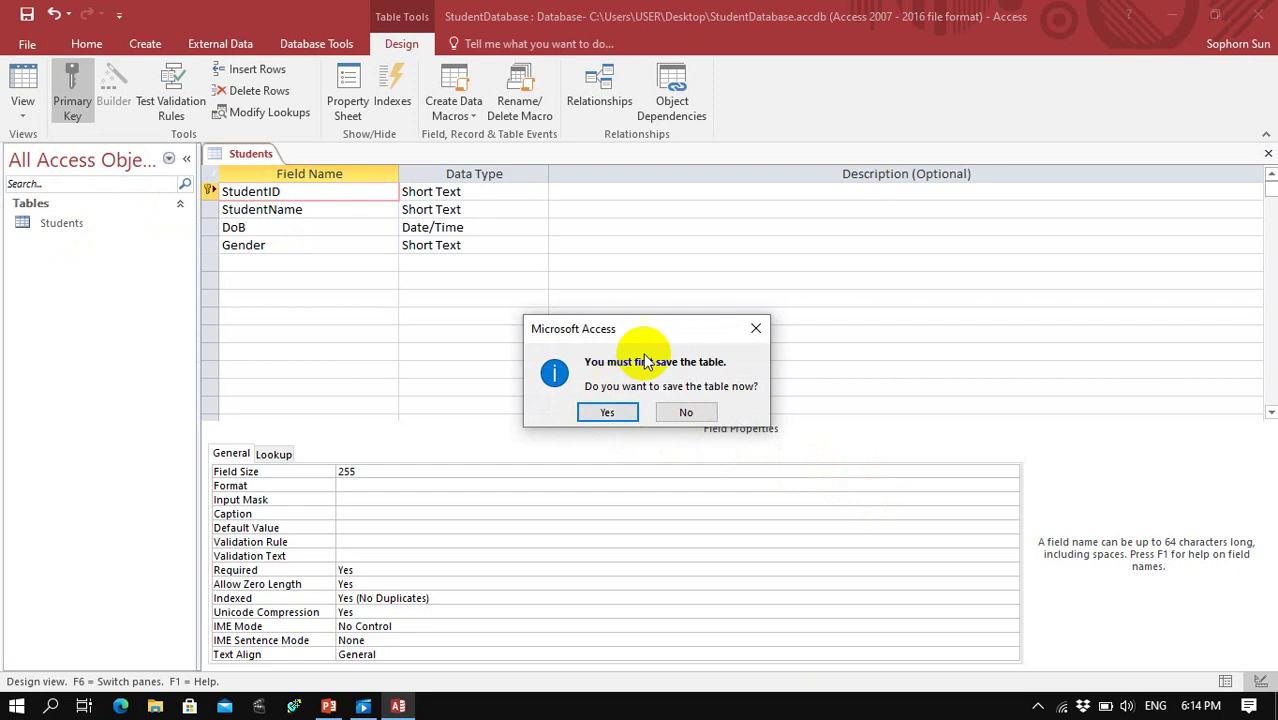
click(605, 413)
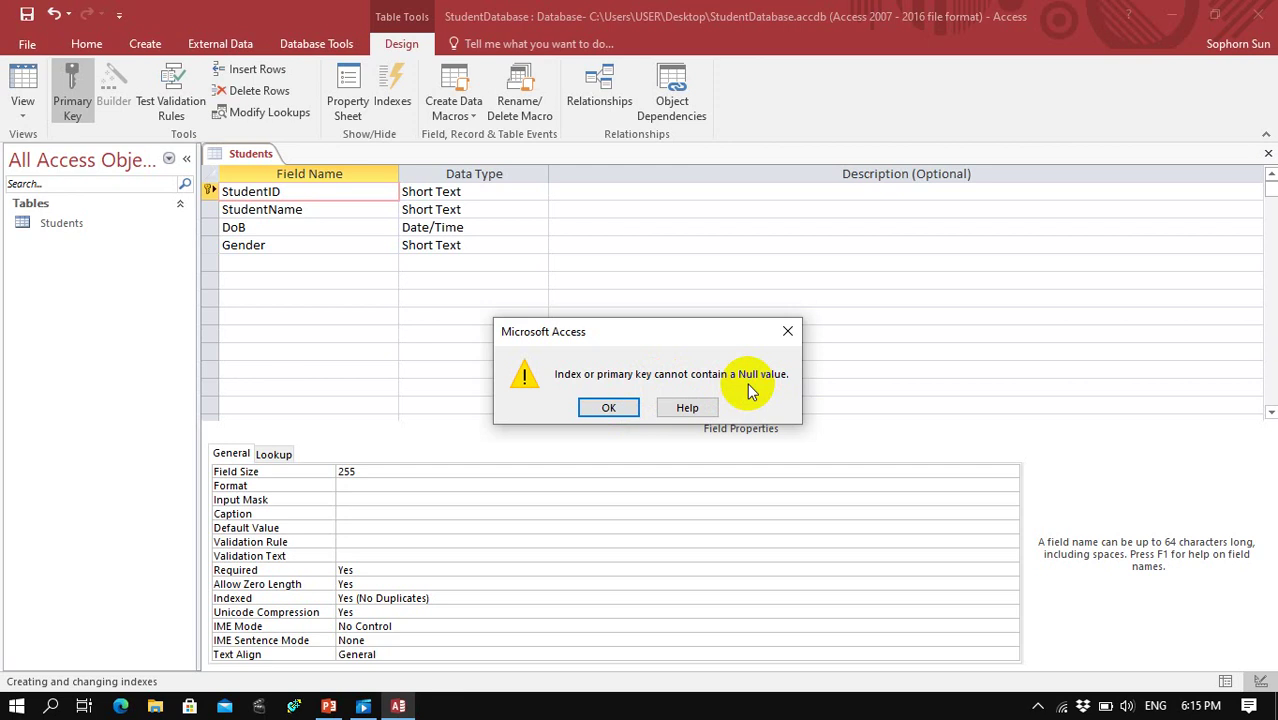
click(604, 405)
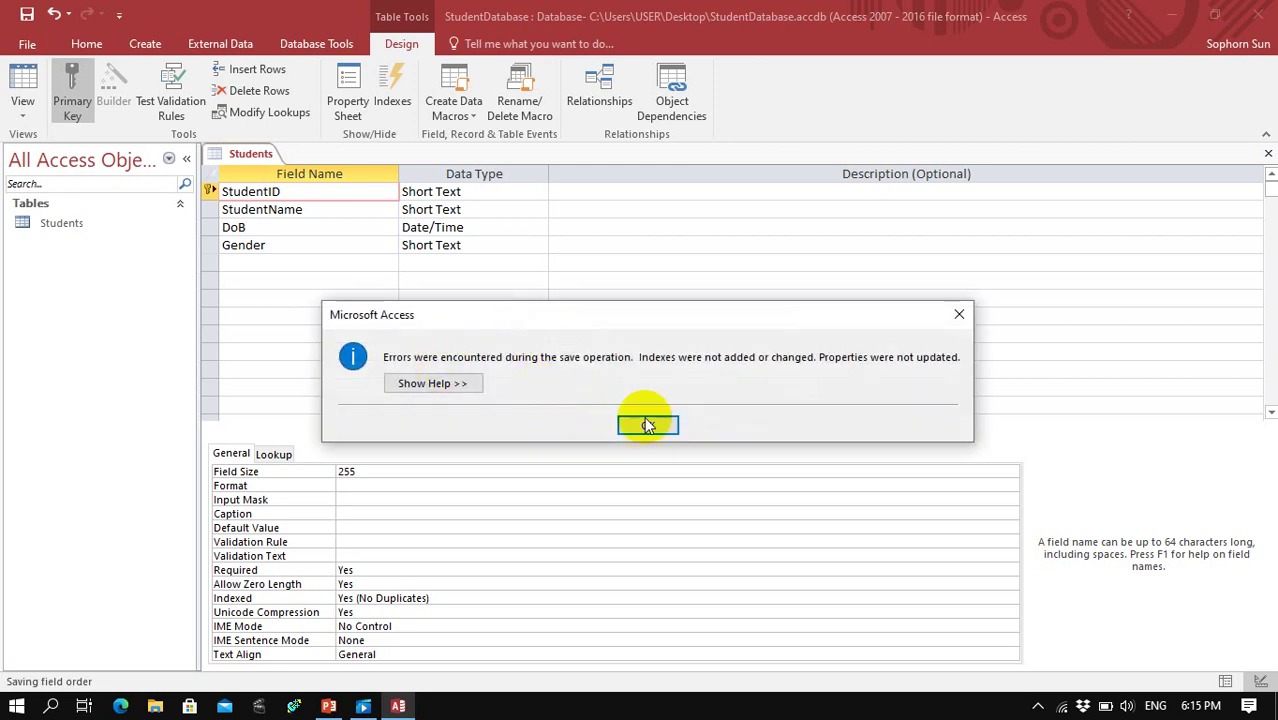
click(646, 425)
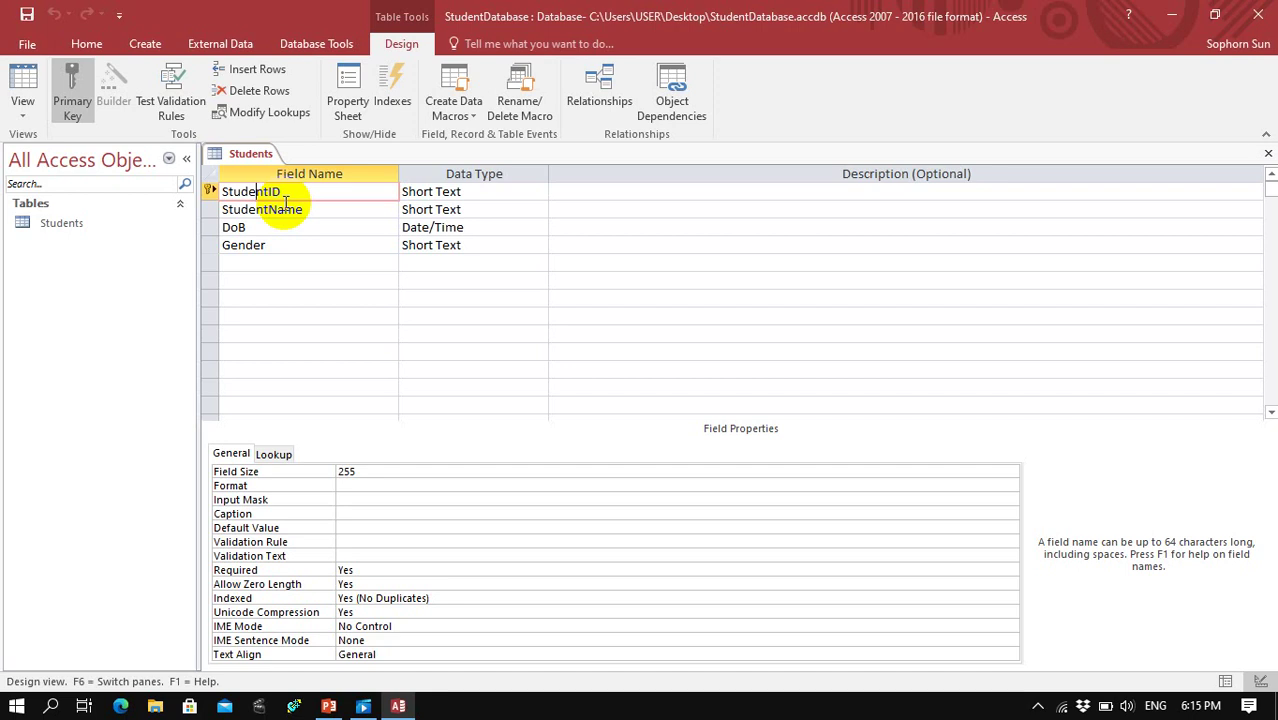
Remove the primary key from StudentID, then save the table and show it in Datasheet View
click(78, 100)
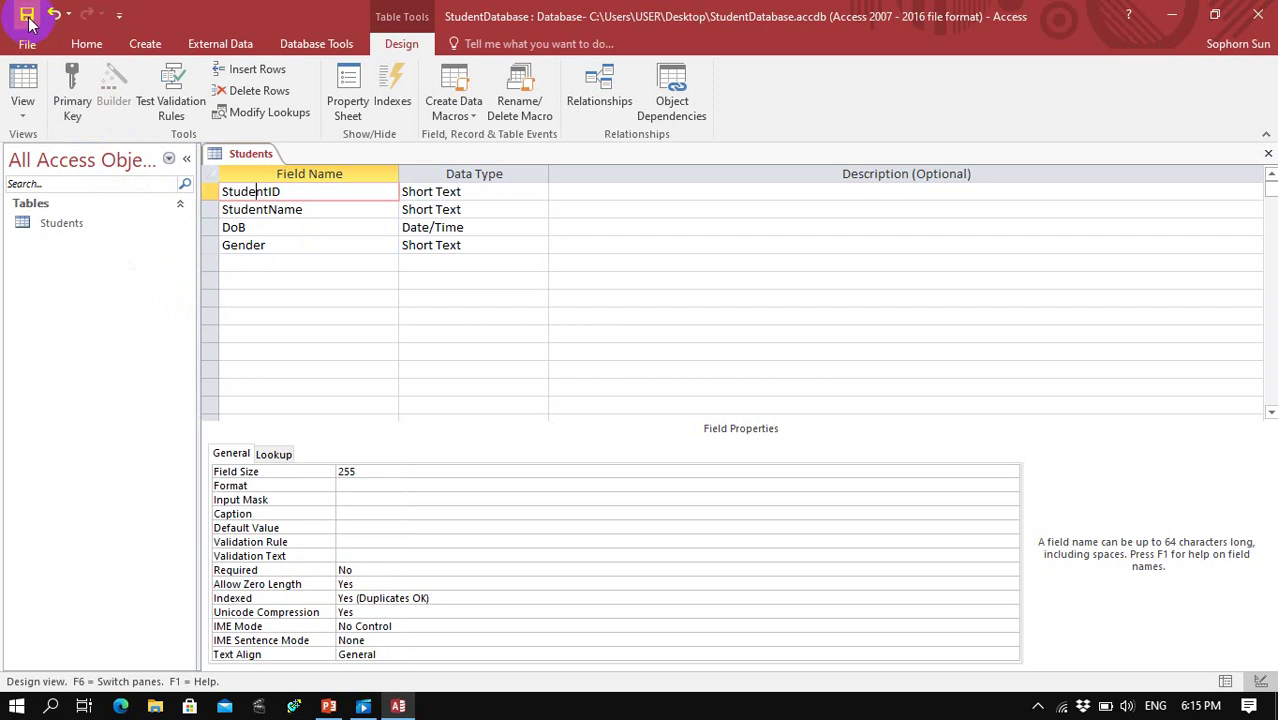
click(33, 116)
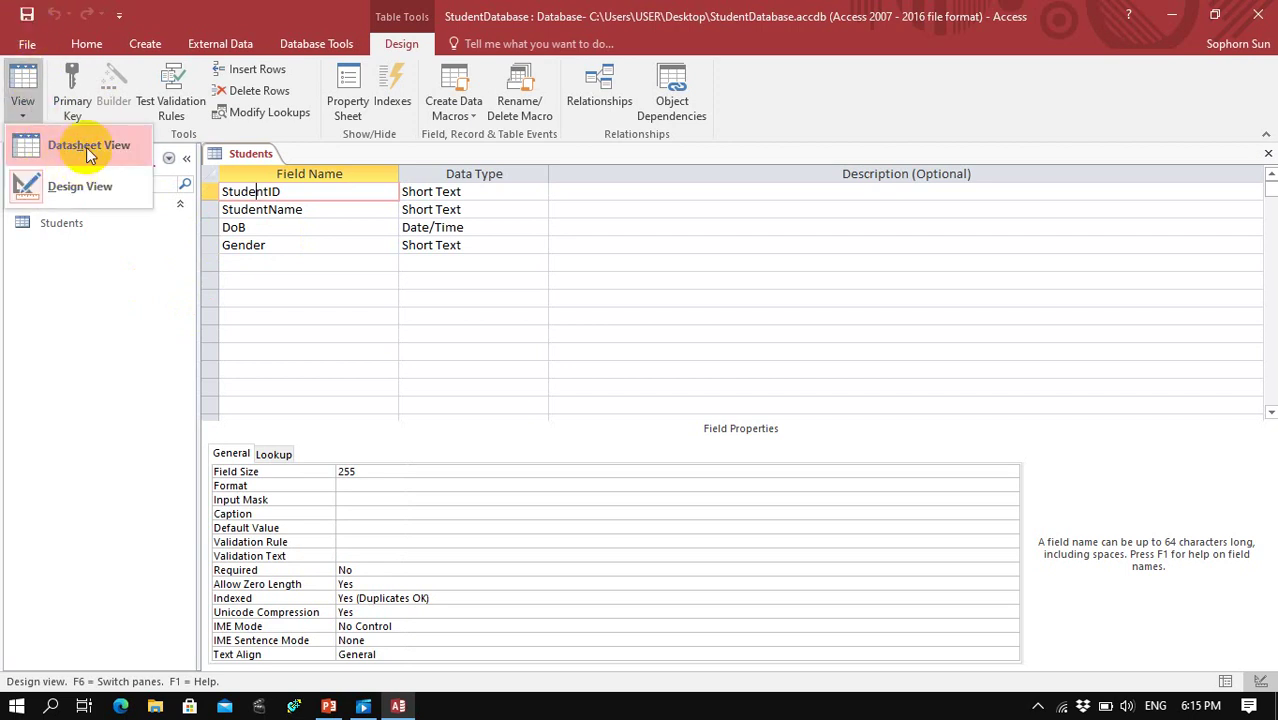
click(86, 147)
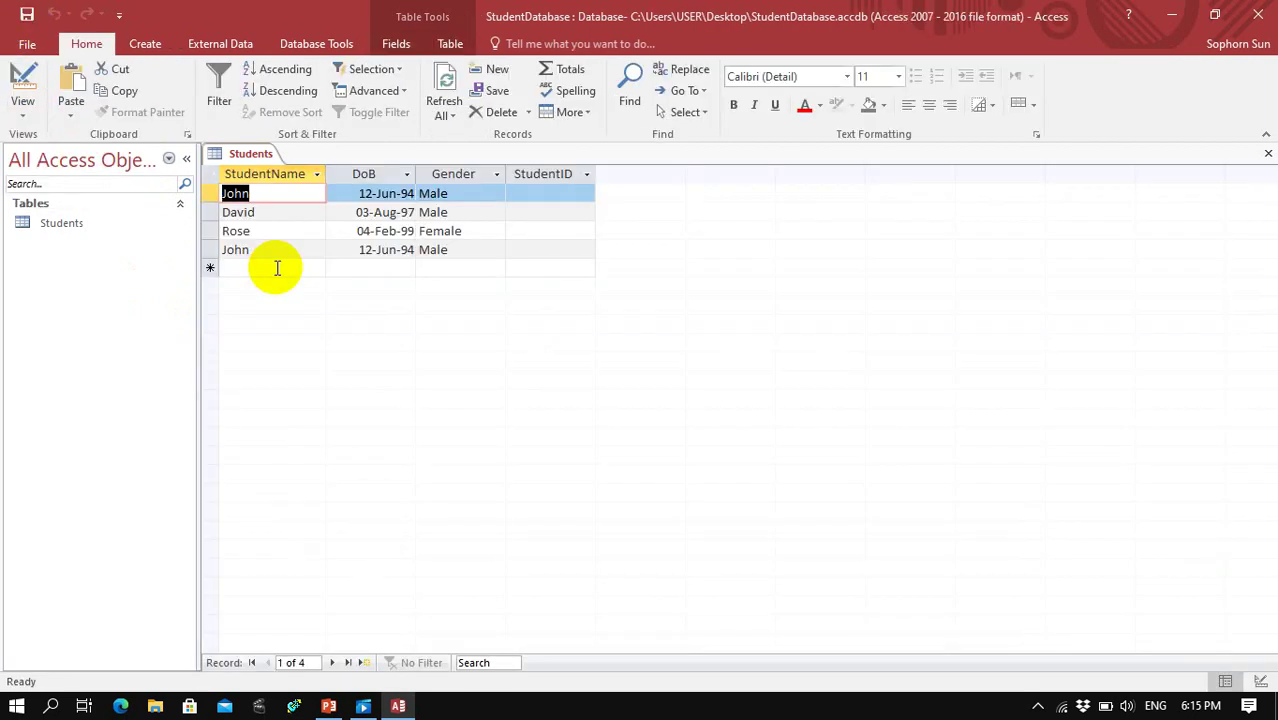
Move the StudentID column in front of StudentName in the datasheet
click(550, 193)
click(550, 174)
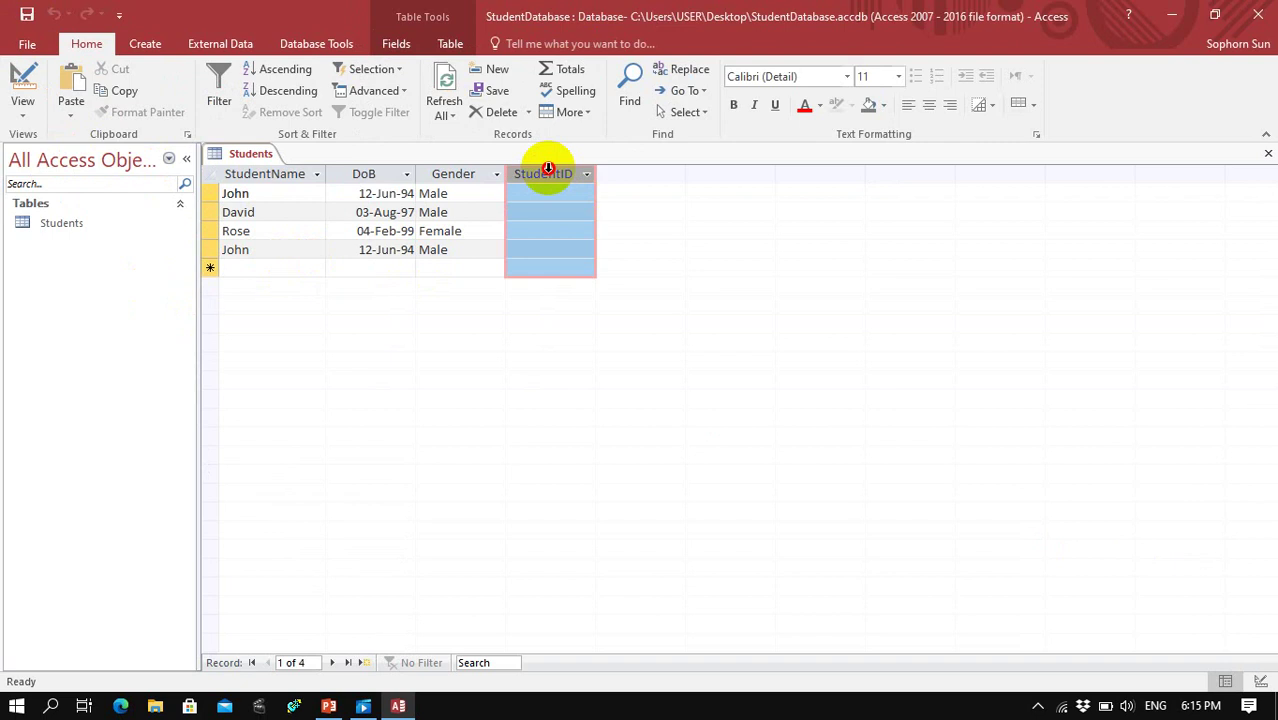
mouse_move(548, 167)
mouse_down()
mouse_move(244, 170)
mouse_move(549, 178)
mouse_up()
drag(550, 172, 266, 172)
Enter the StudentID values 1, 2, 3 and 2 for the four student records in order
click(245, 193)
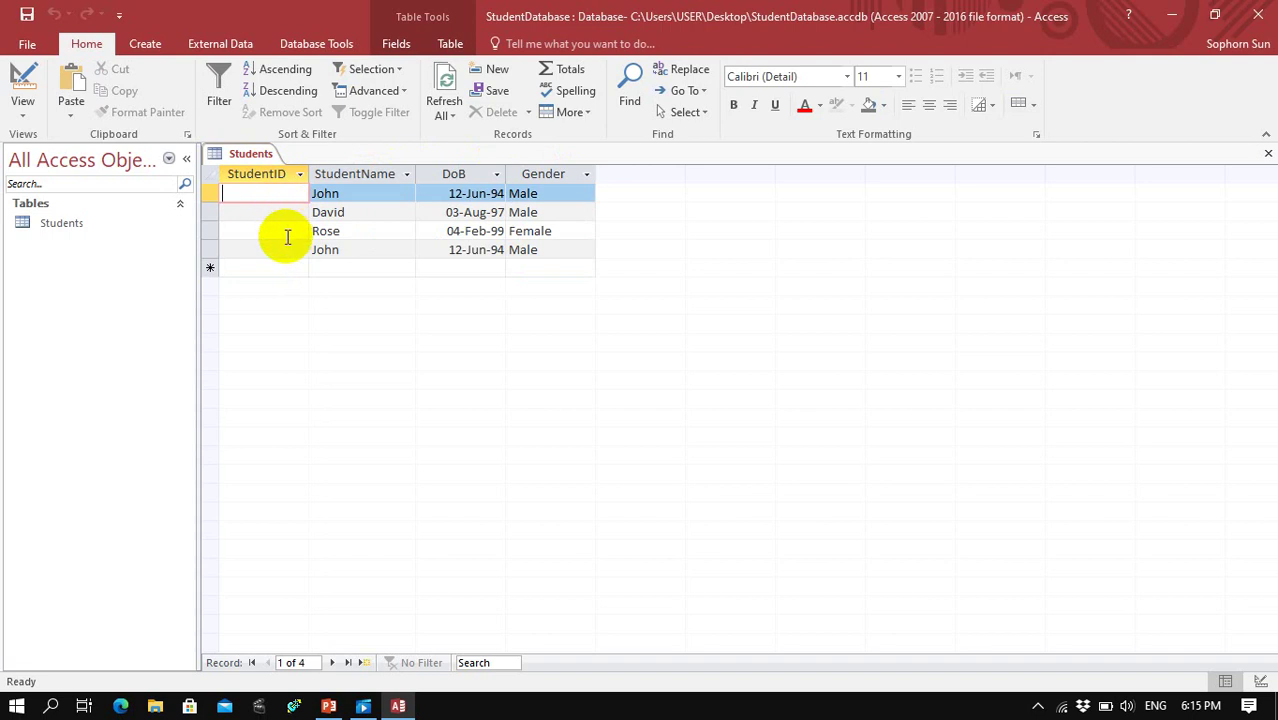
text(1)
key(Down)
text(2)
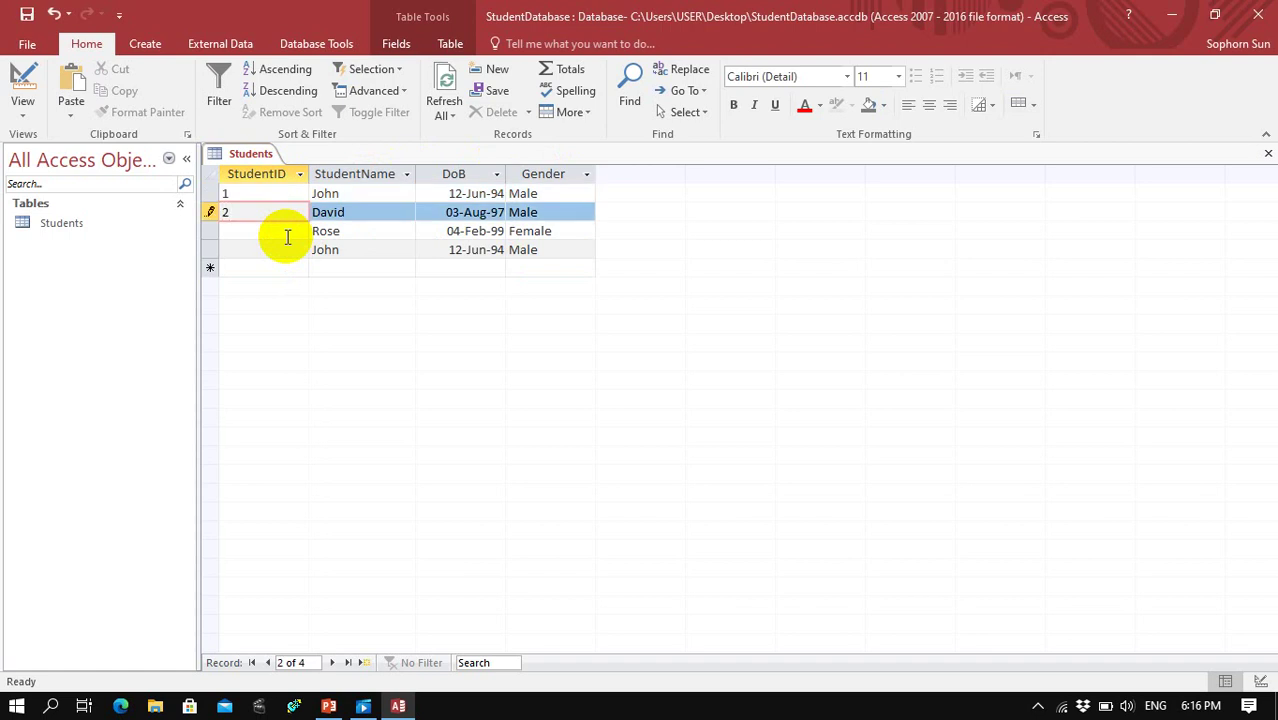
key(Down)
text(3)
key(Down)
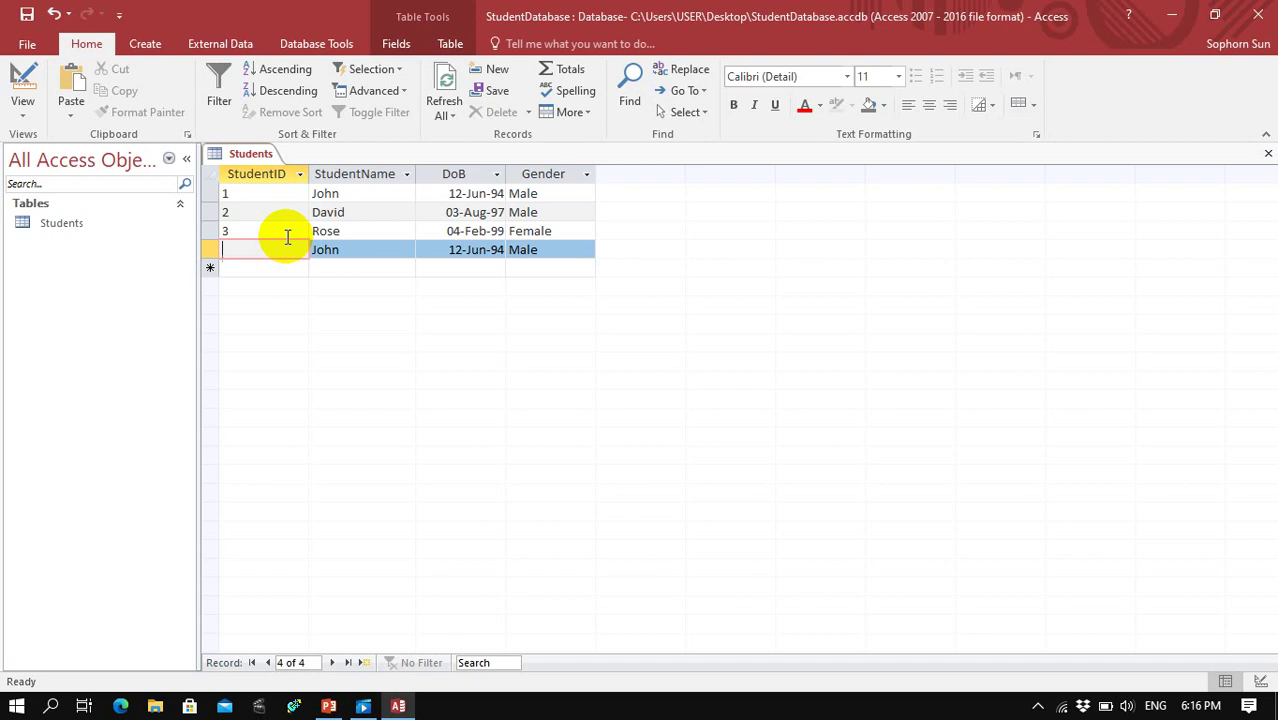
text(2)
key(Down)
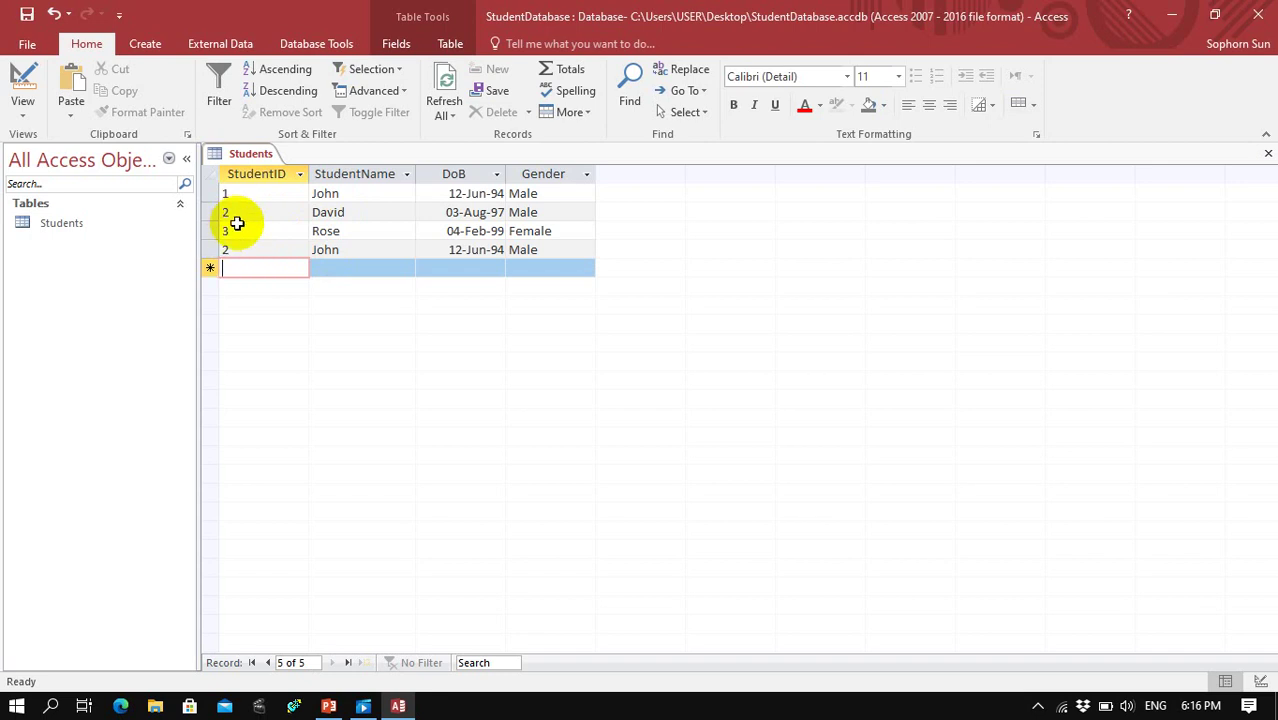
Examine the StudentID column, comparing the values of the second and fourth records
click(251, 177)
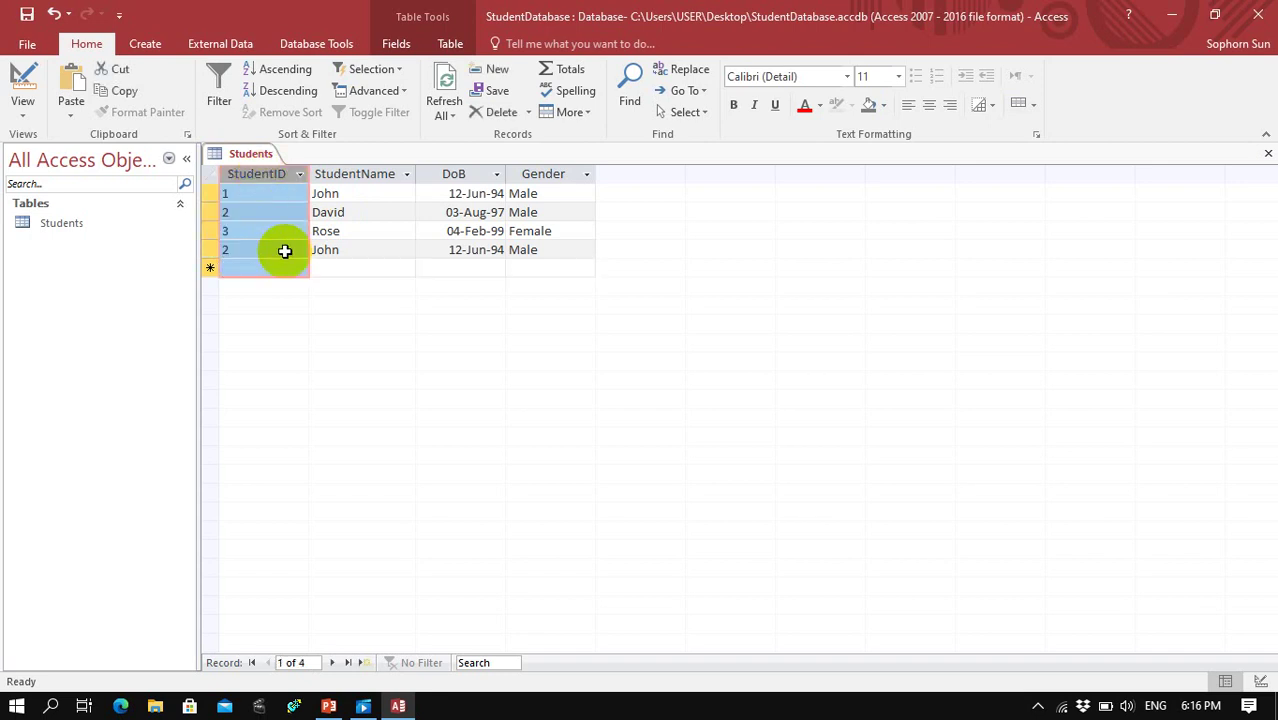
click(248, 212)
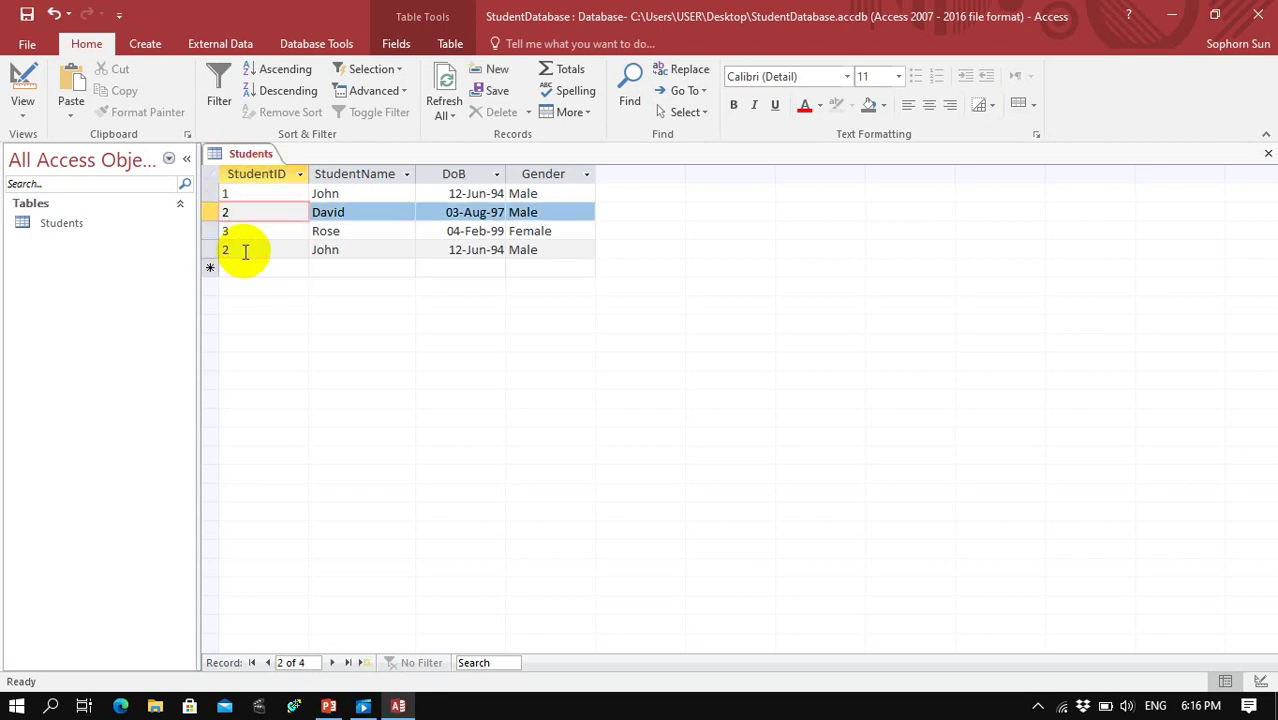
click(248, 249)
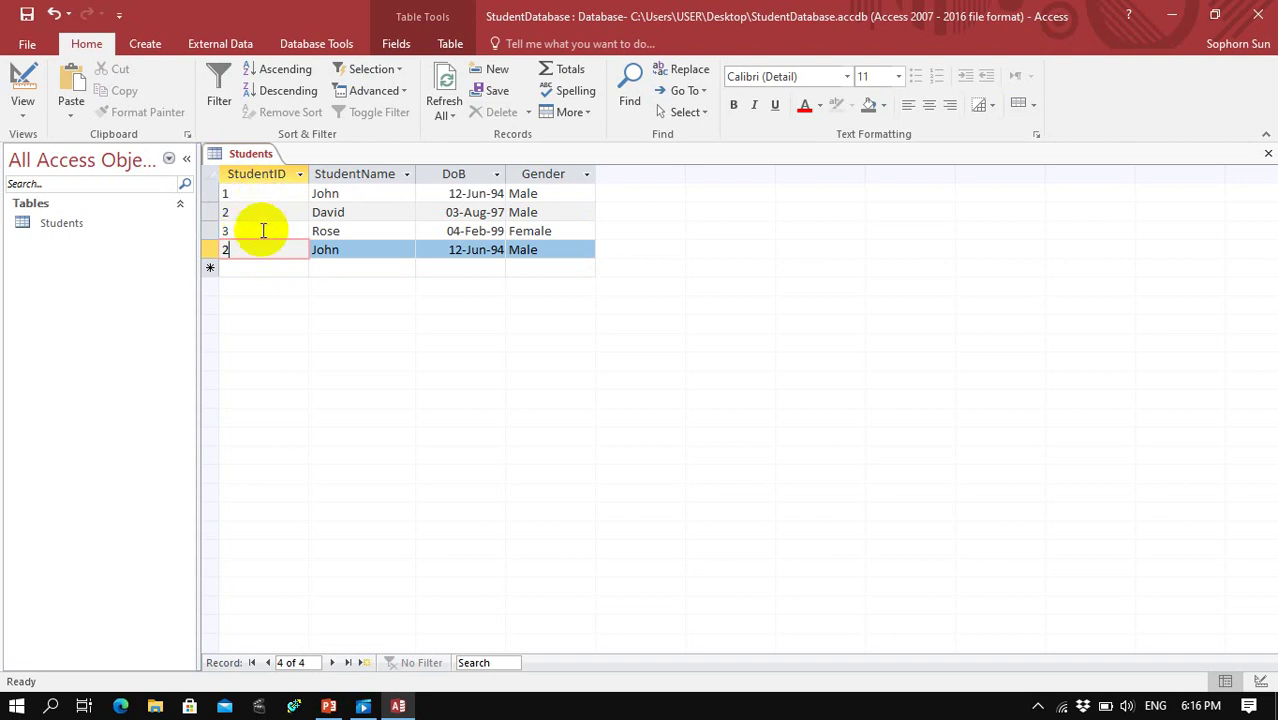
Try to set StudentID as the primary key in Design View and save the table
click(23, 110)
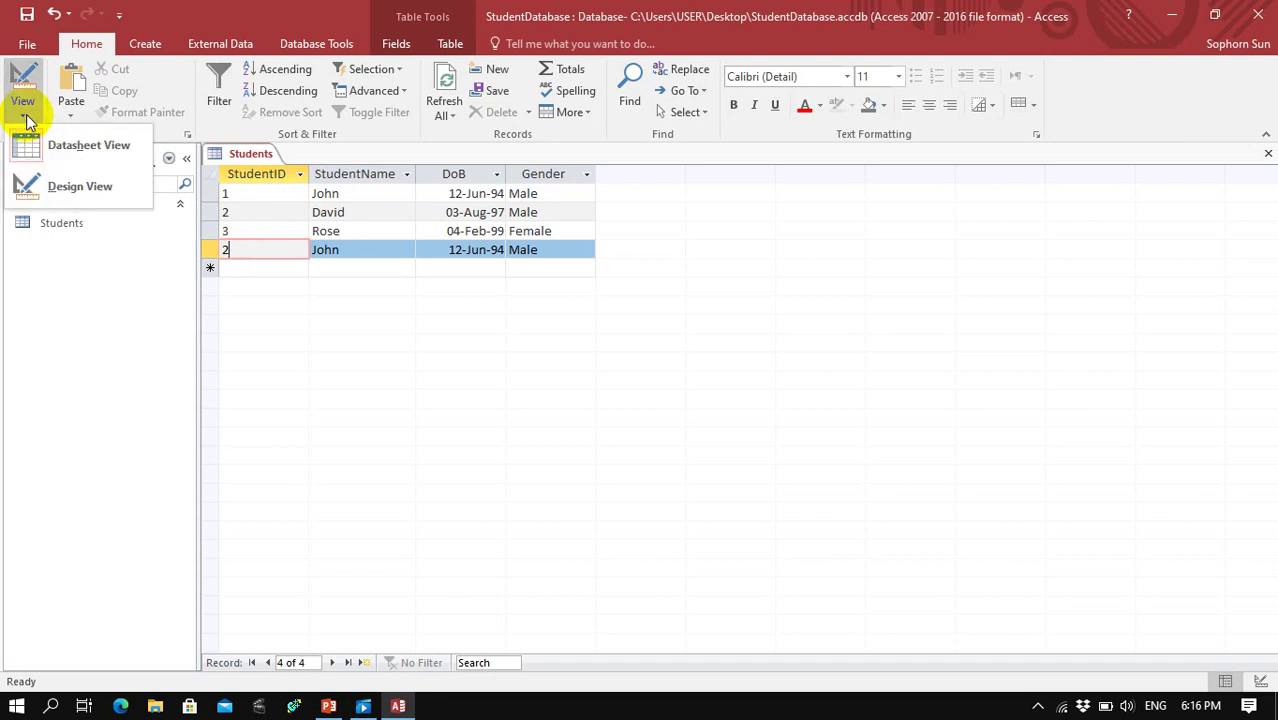
click(64, 193)
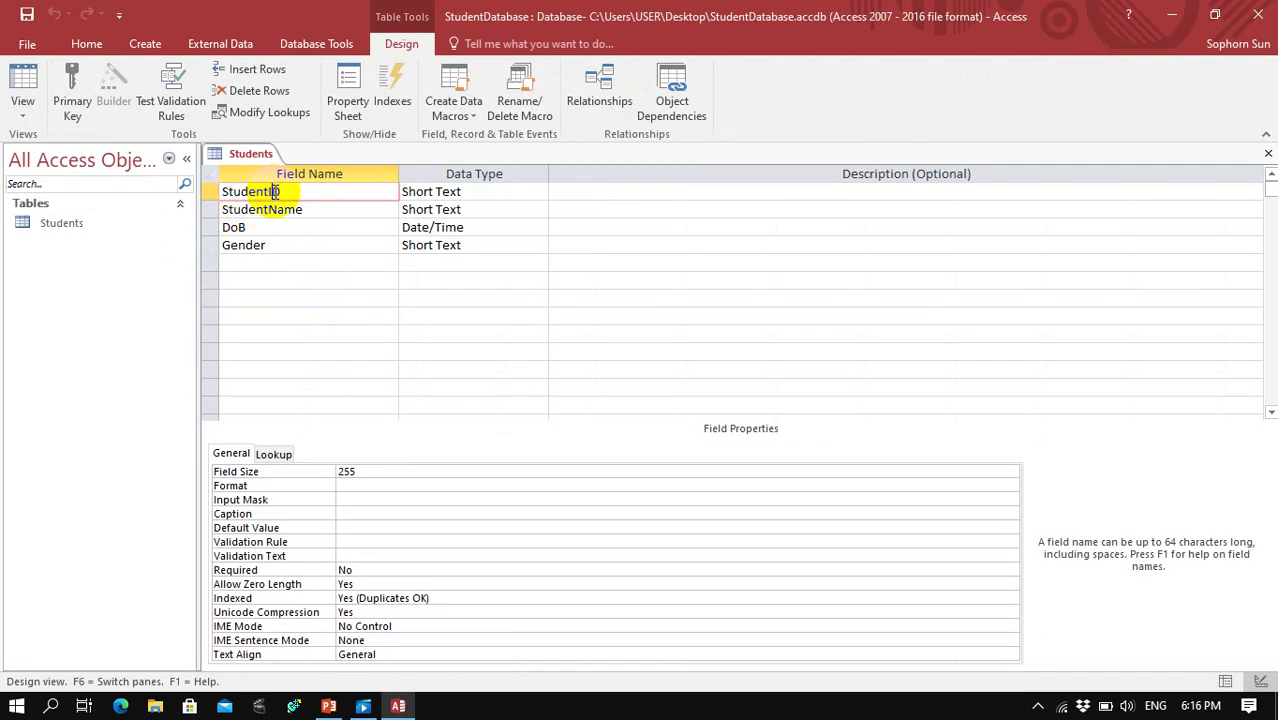
click(77, 84)
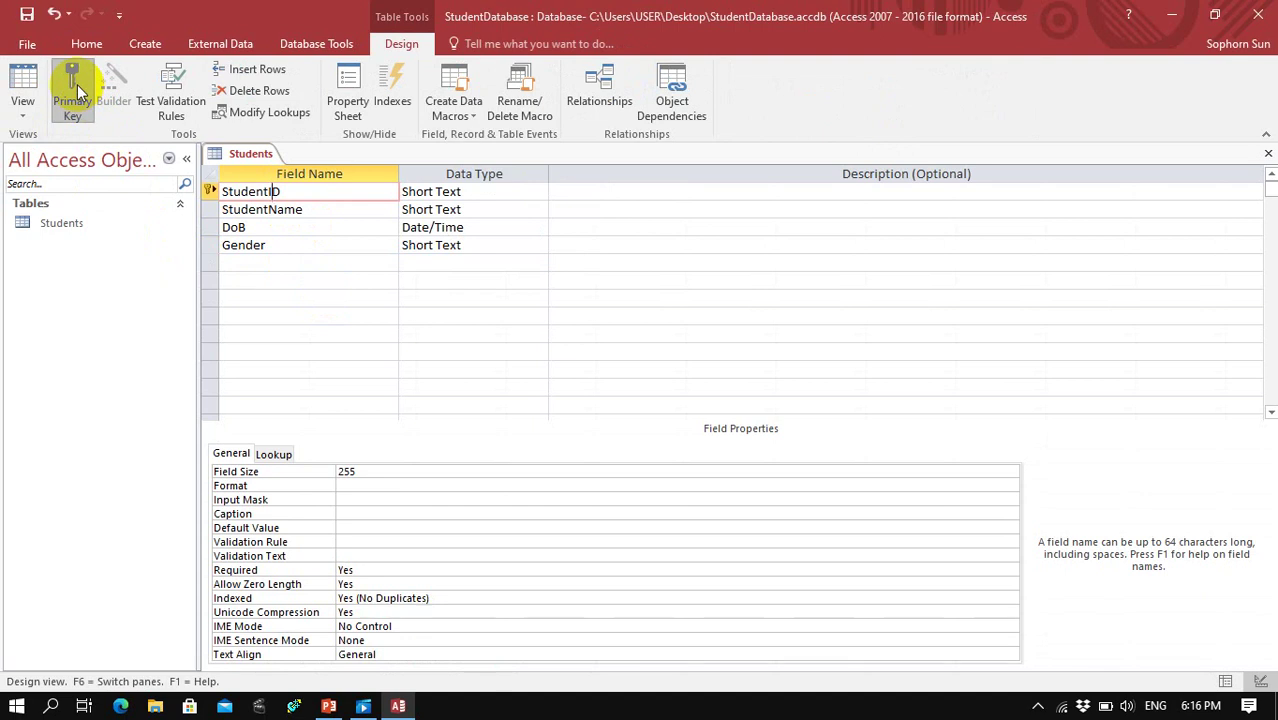
click(27, 20)
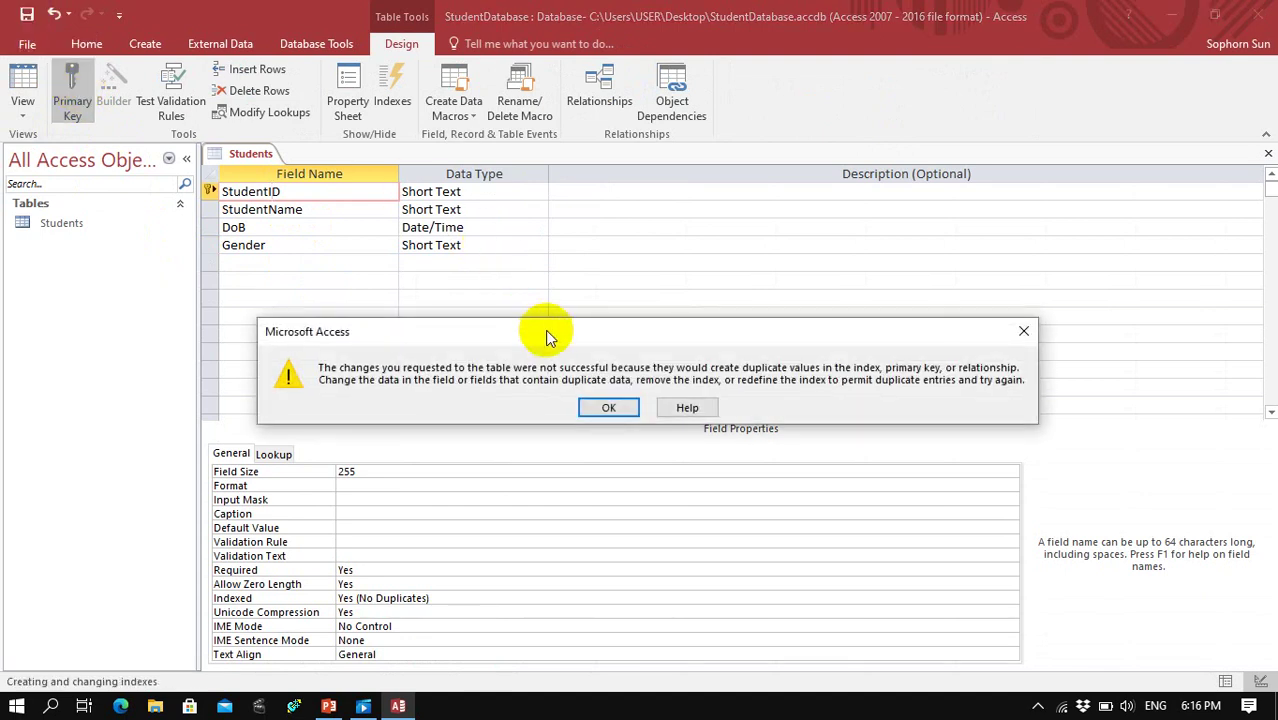
drag(550, 338, 702, 228)
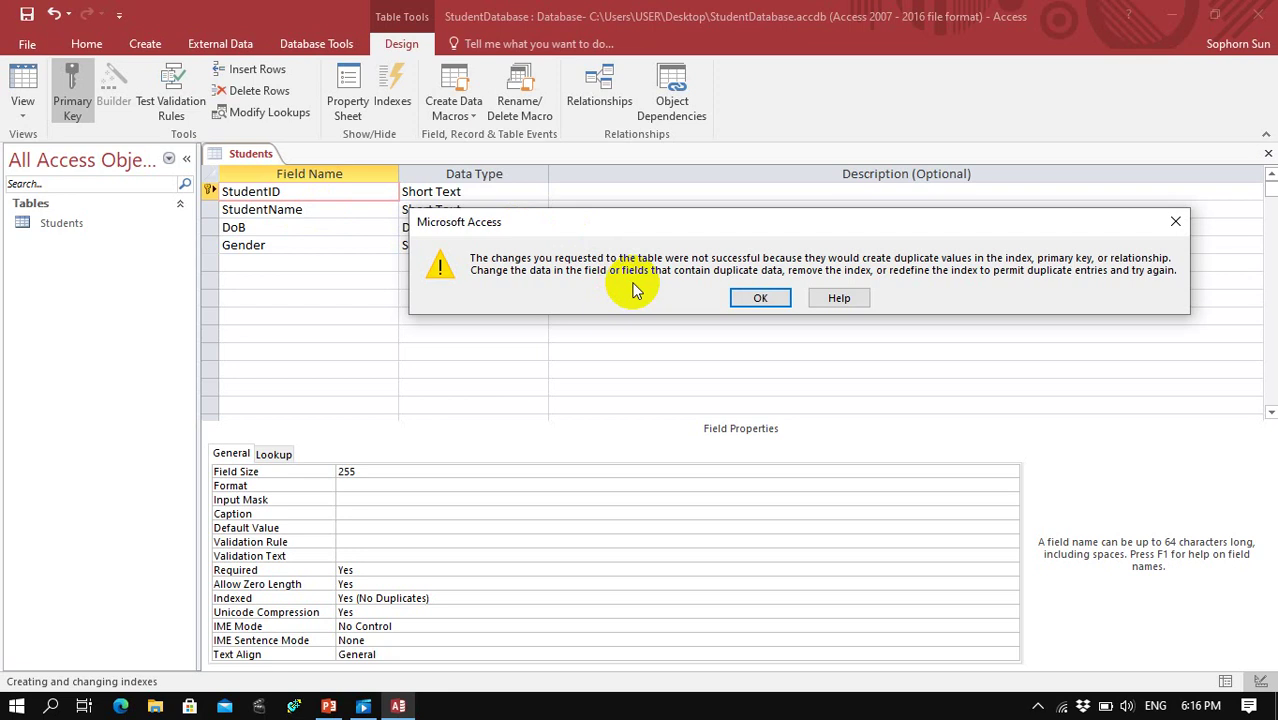
click(760, 296)
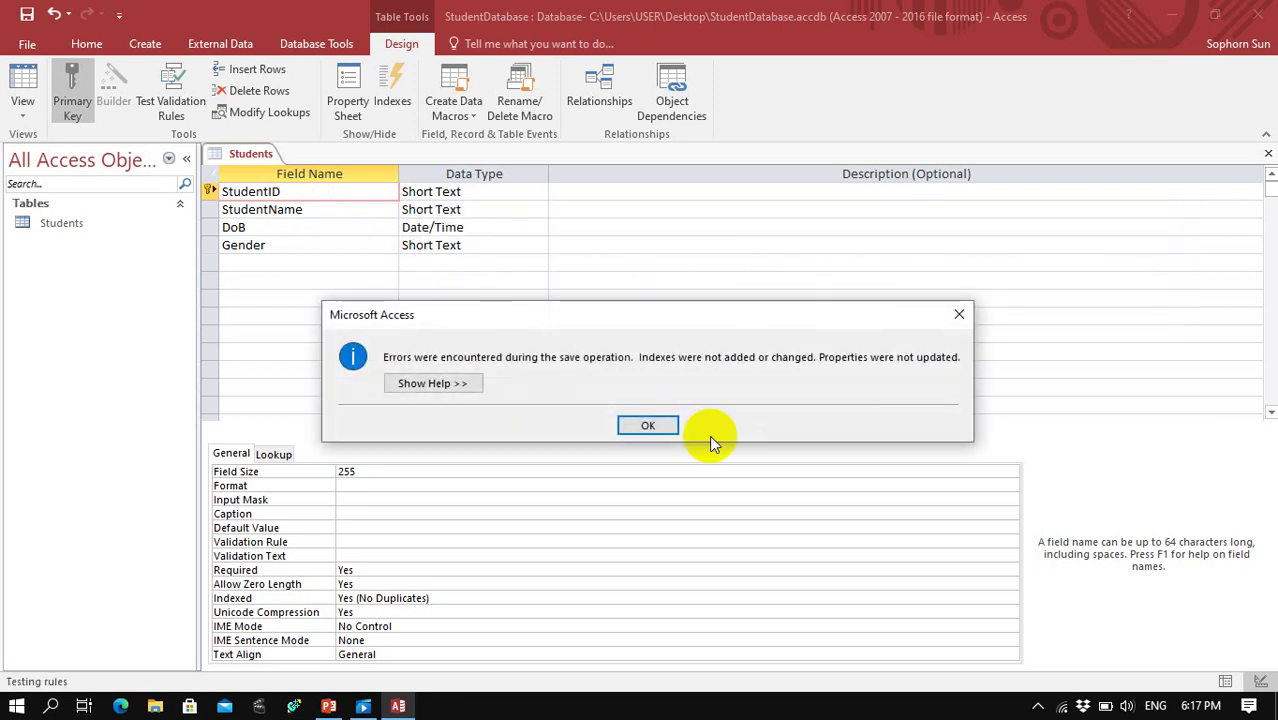
click(650, 426)
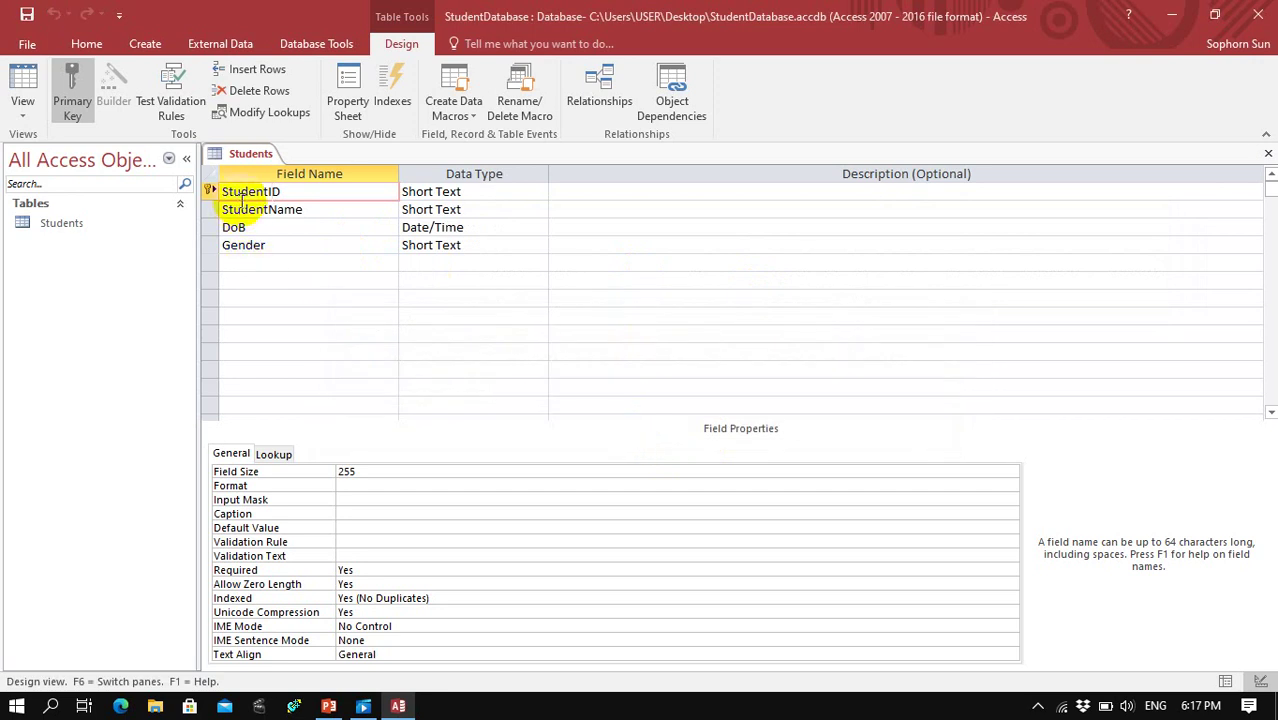
Remove the primary key from StudentID and save the table, returning to Datasheet View
click(72, 95)
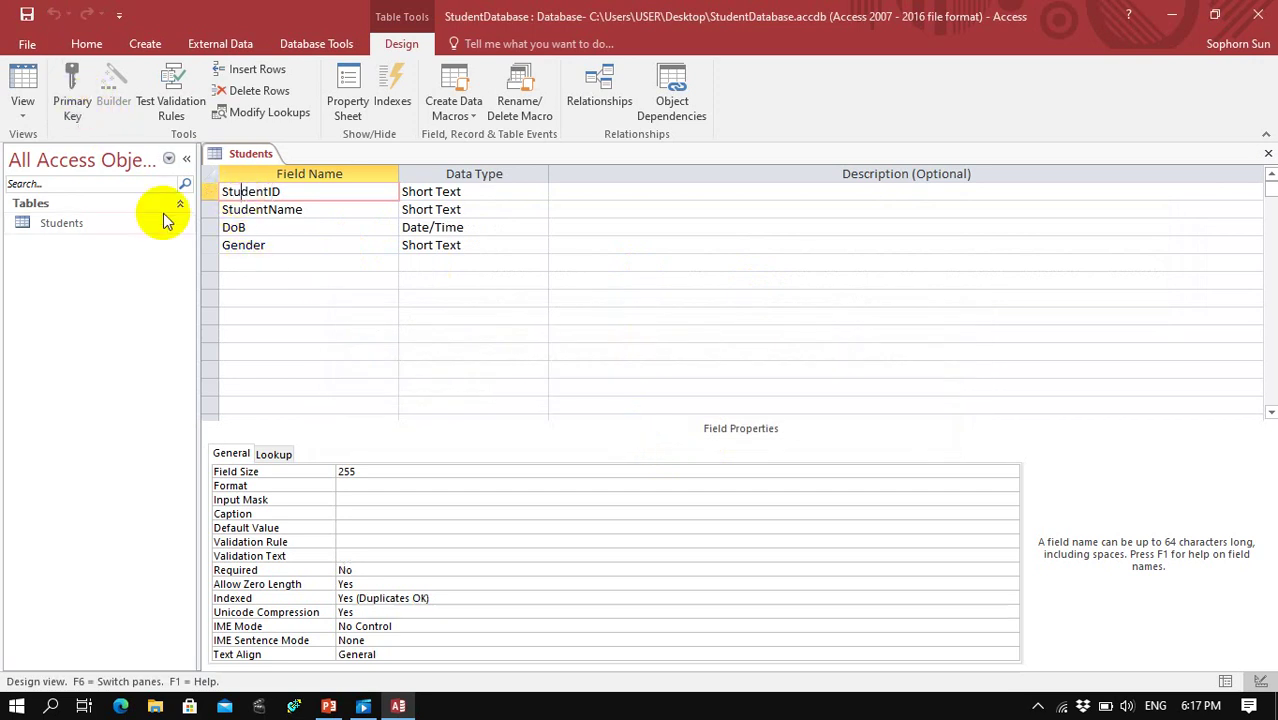
click(22, 105)
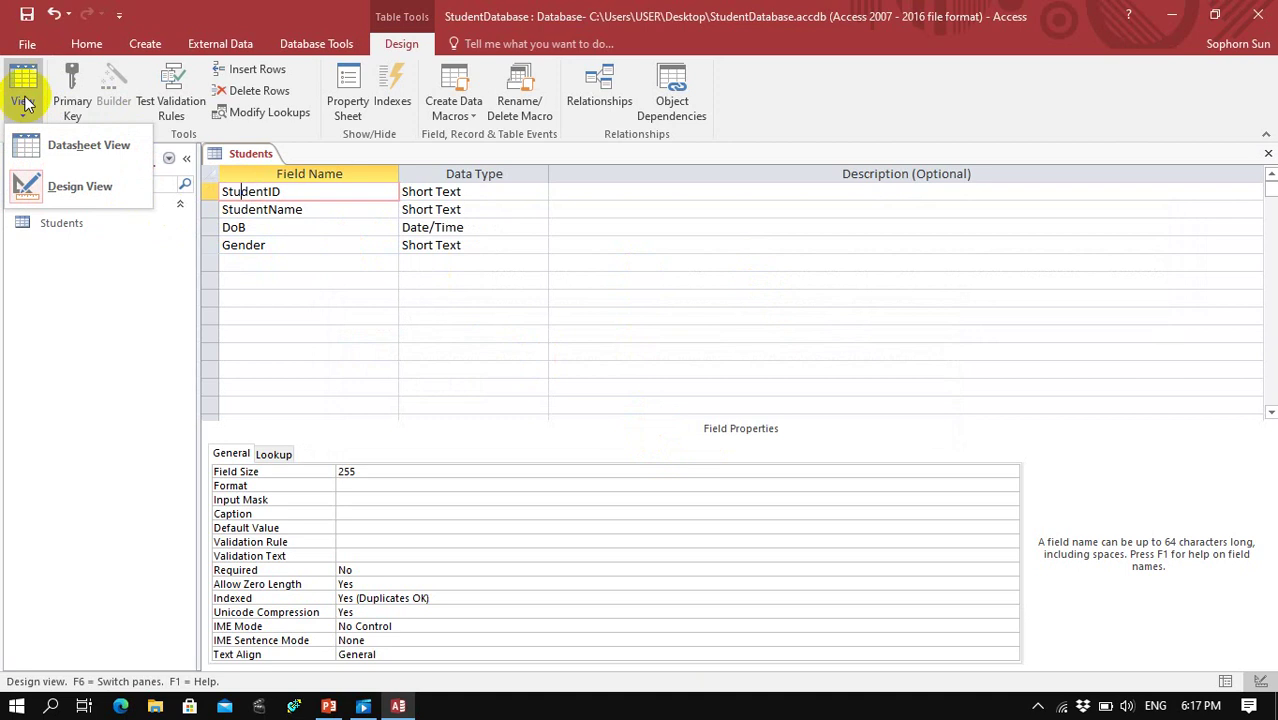
click(30, 14)
click(22, 100)
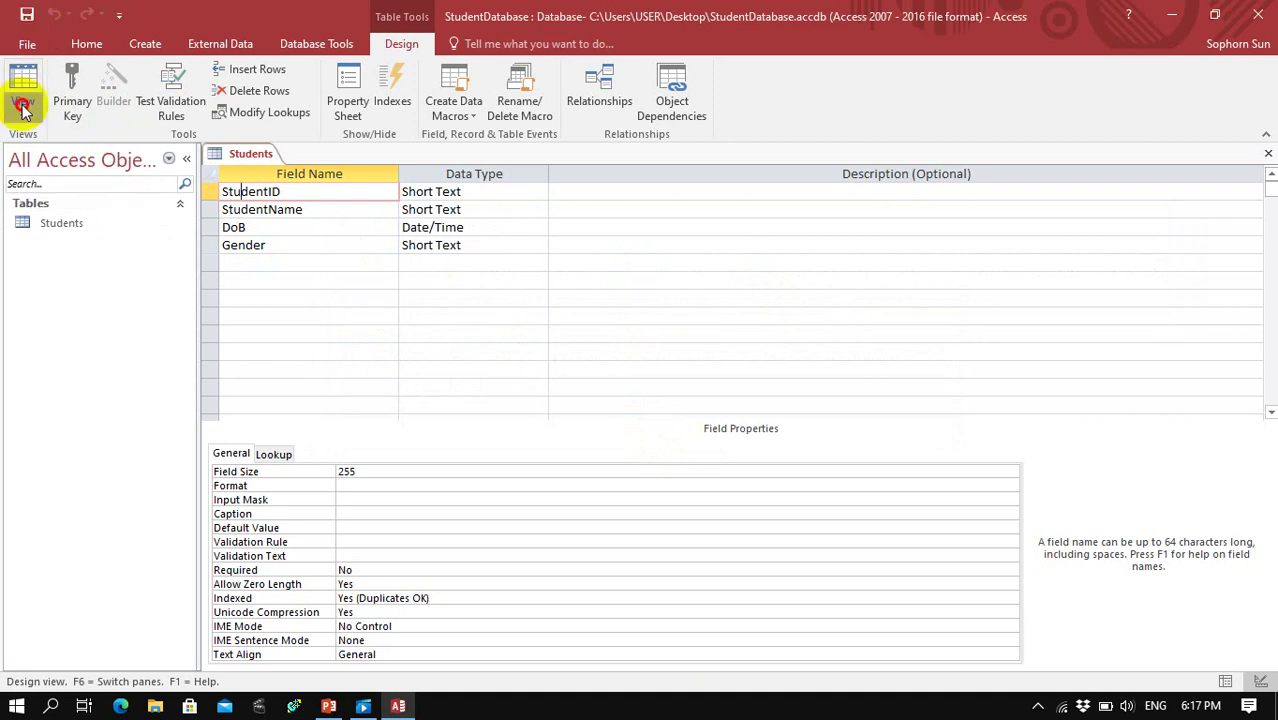
click(42, 160)
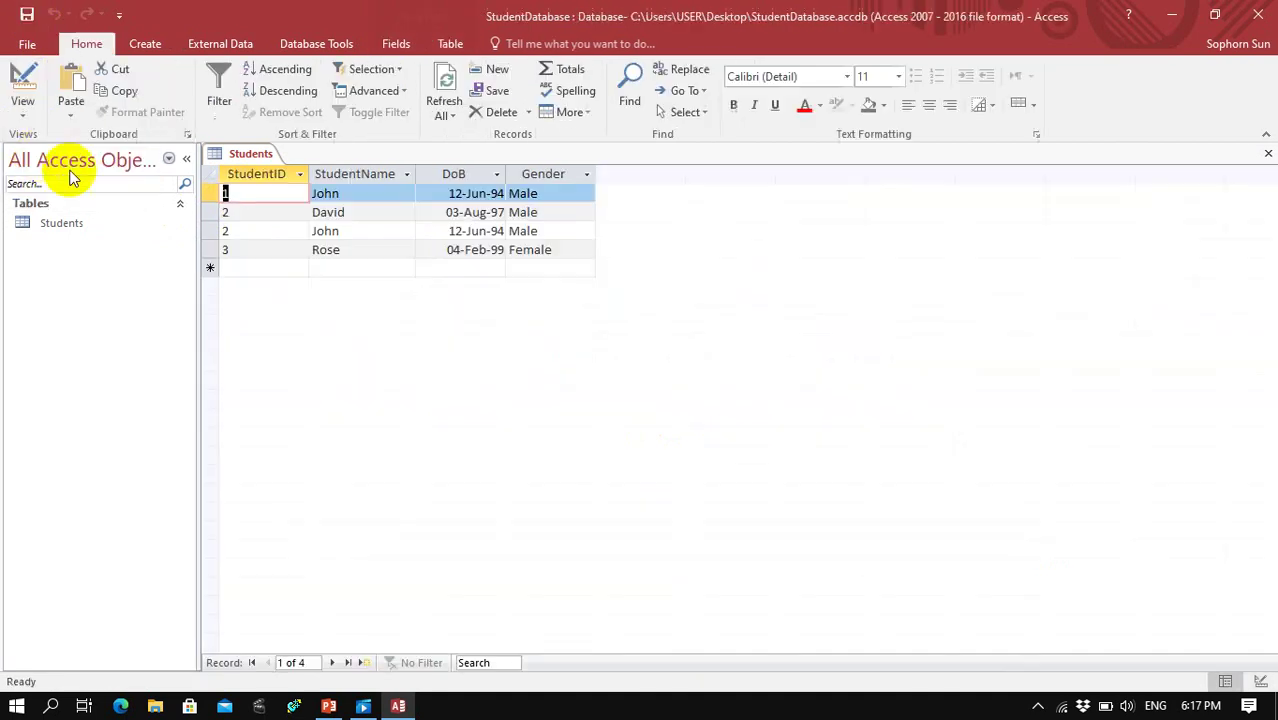
Change the StudentID to 3 in the third record and to 4 in the fourth record
click(238, 231)
click(240, 209)
click(236, 231)
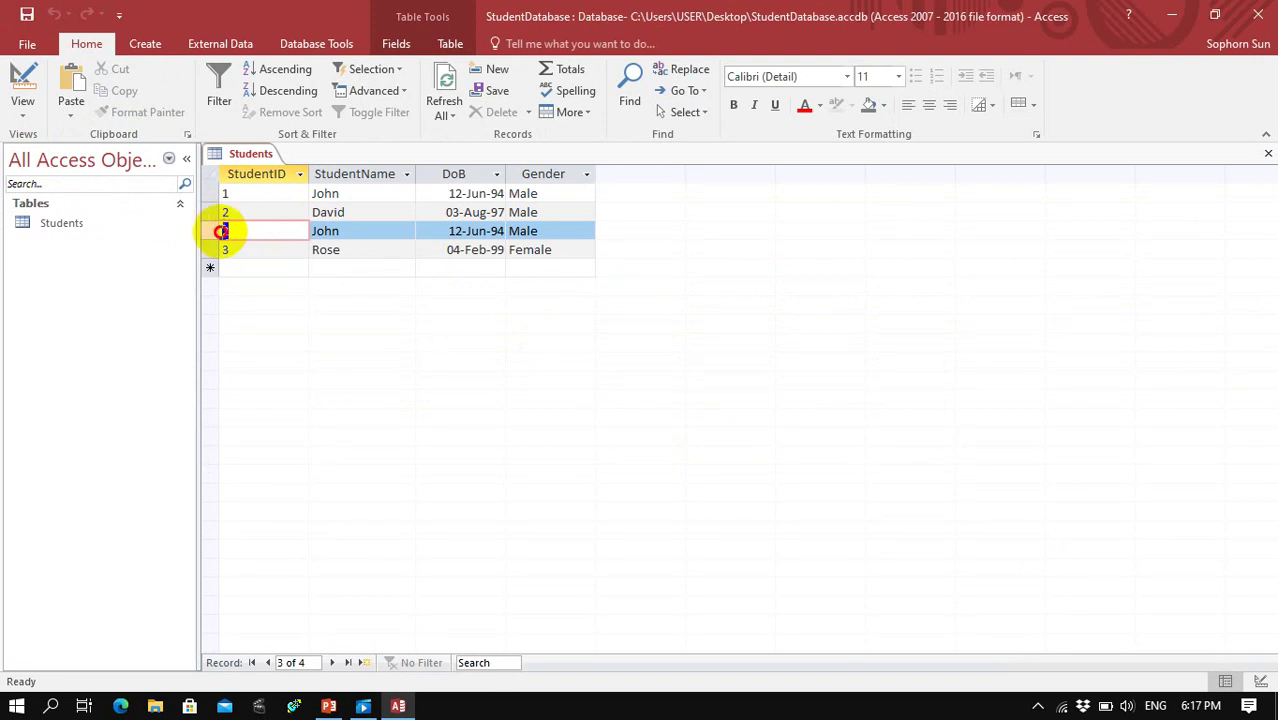
click(219, 231)
text(3)
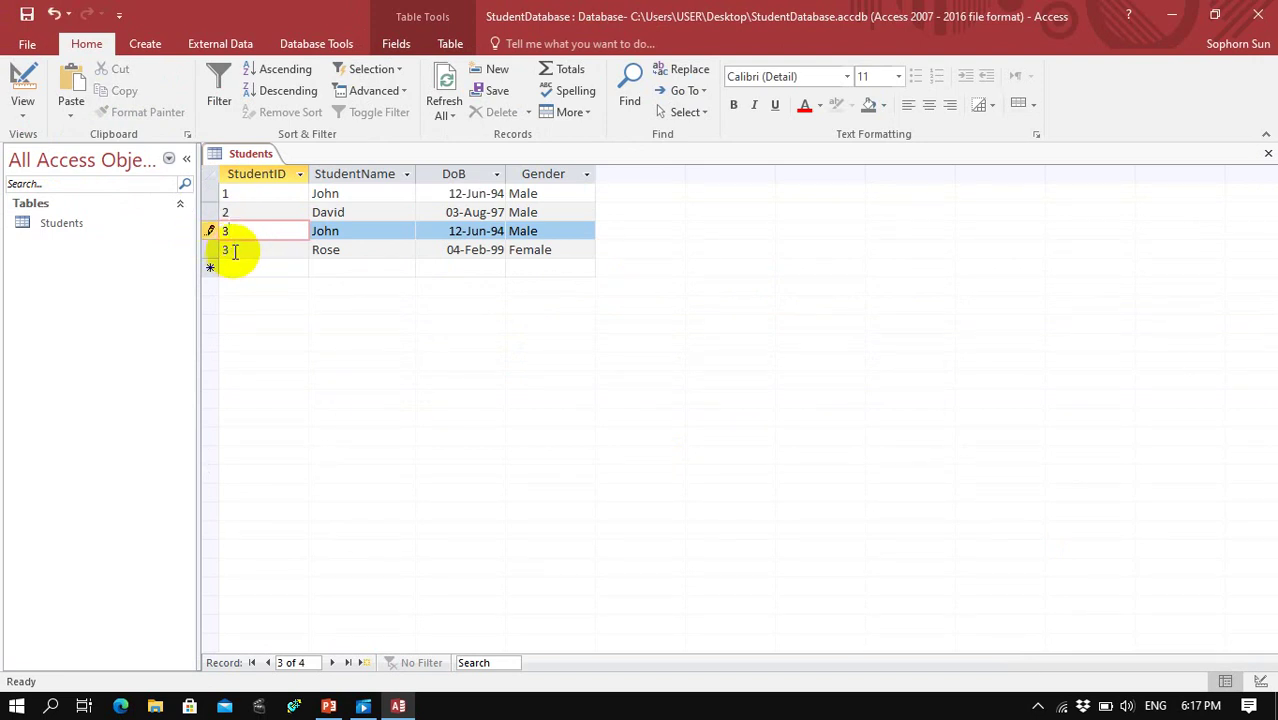
click(212, 249)
text(4)
click(240, 267)
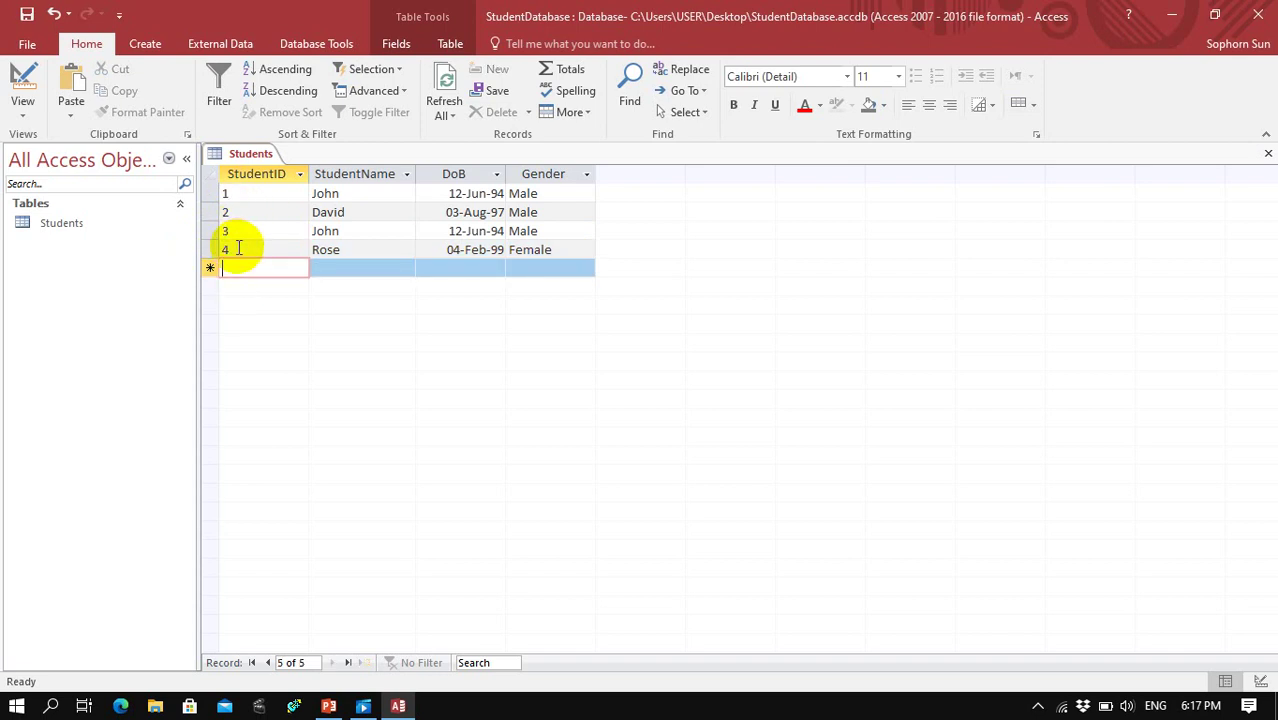
Set StudentID as the primary key in Design View and save the Students table
click(24, 118)
click(66, 180)
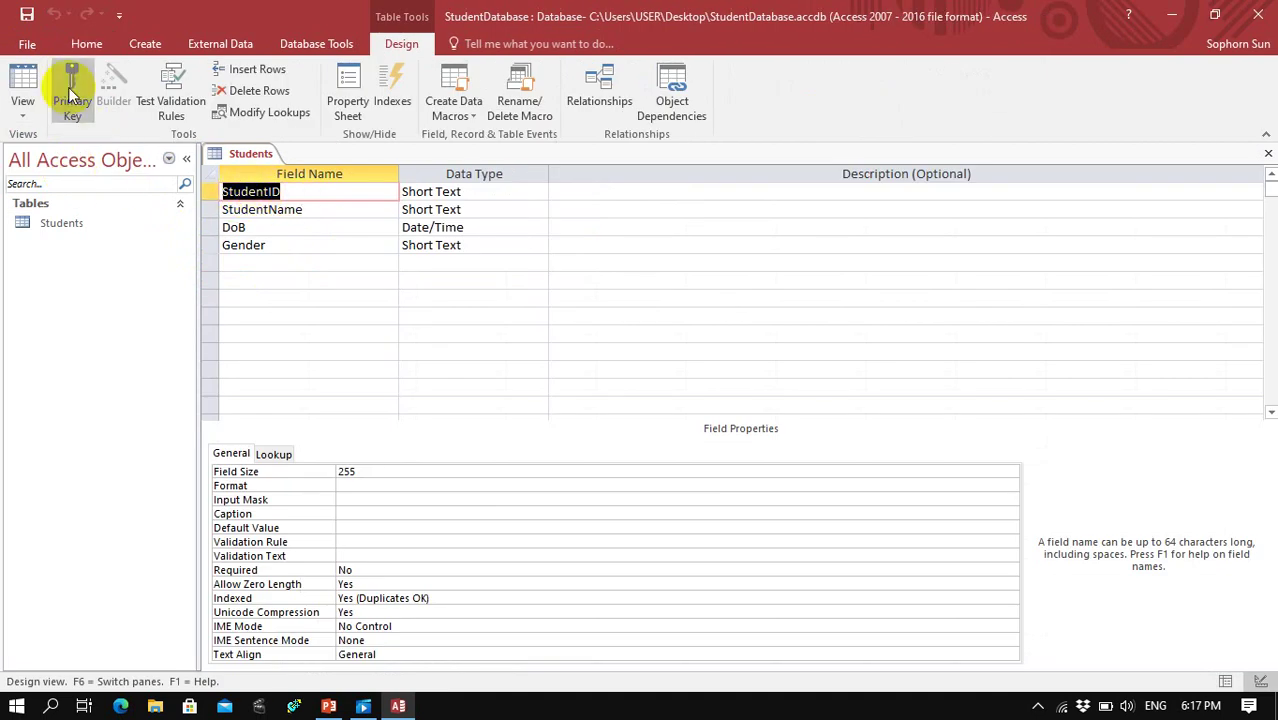
click(72, 93)
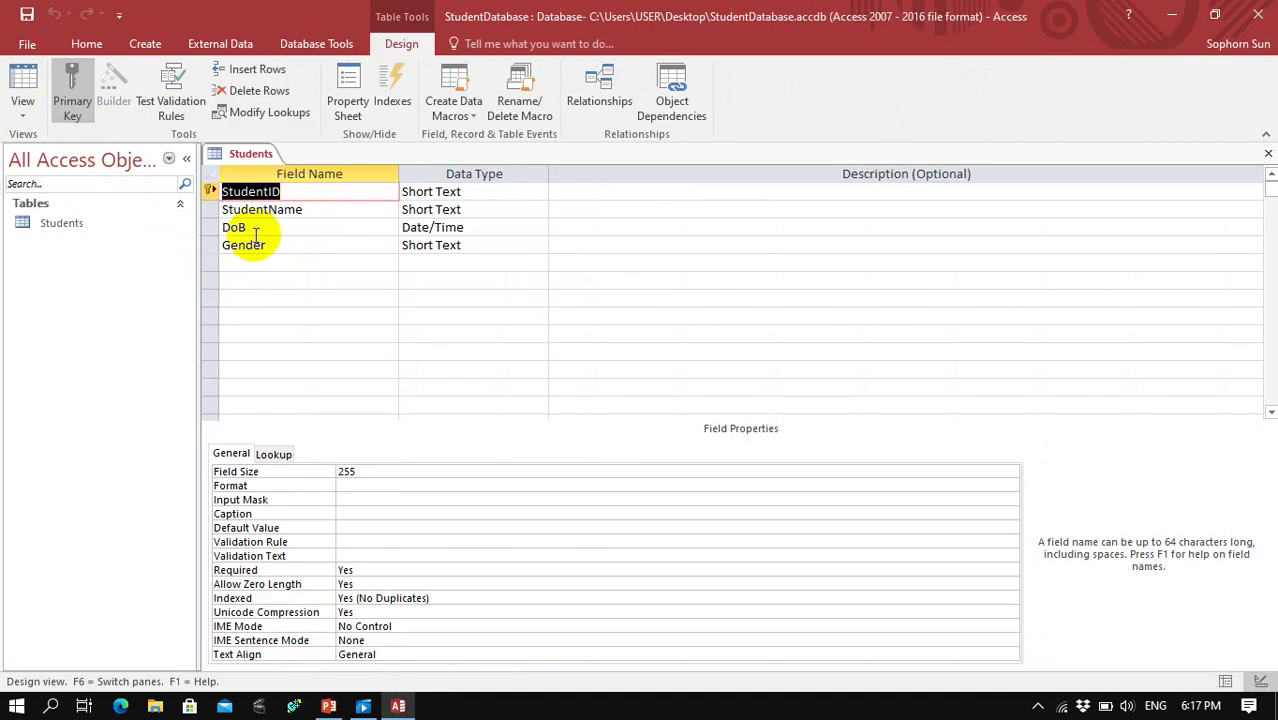
click(24, 14)
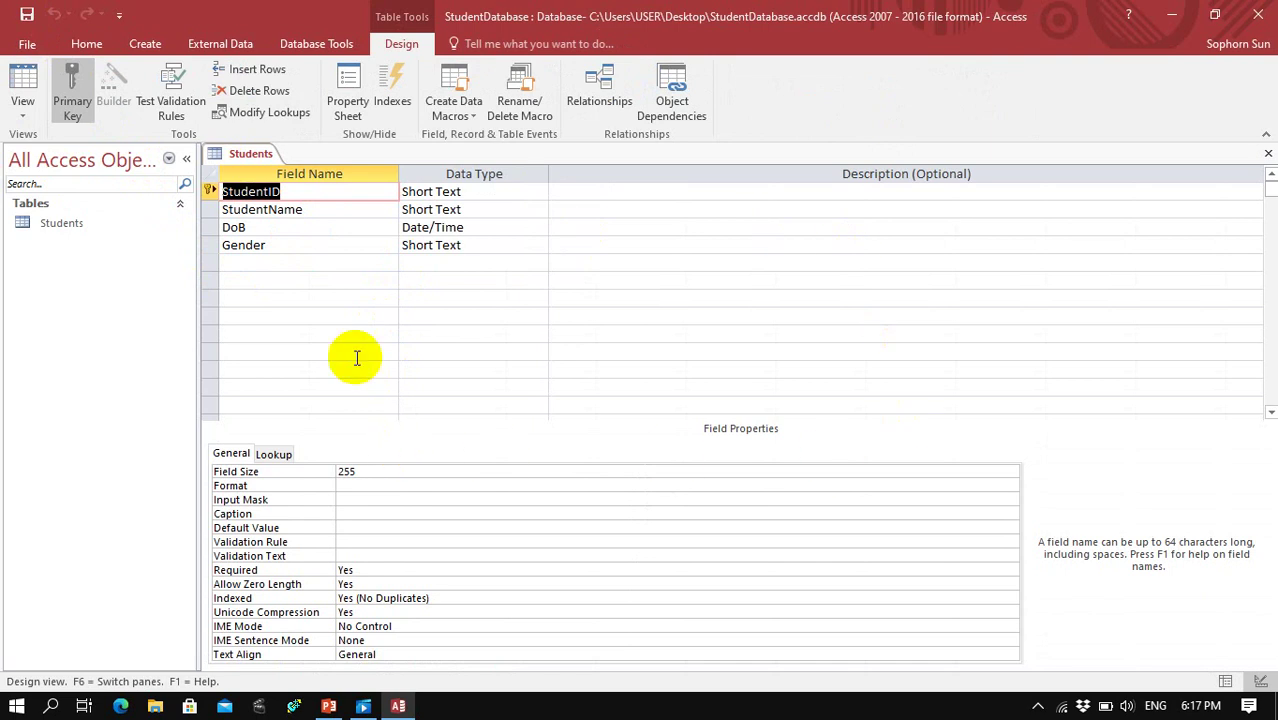
Add a fifth record in Datasheet View with a student name, date of birth and gender Male, and try to save it without a StudentID
drag(230, 192, 282, 193)
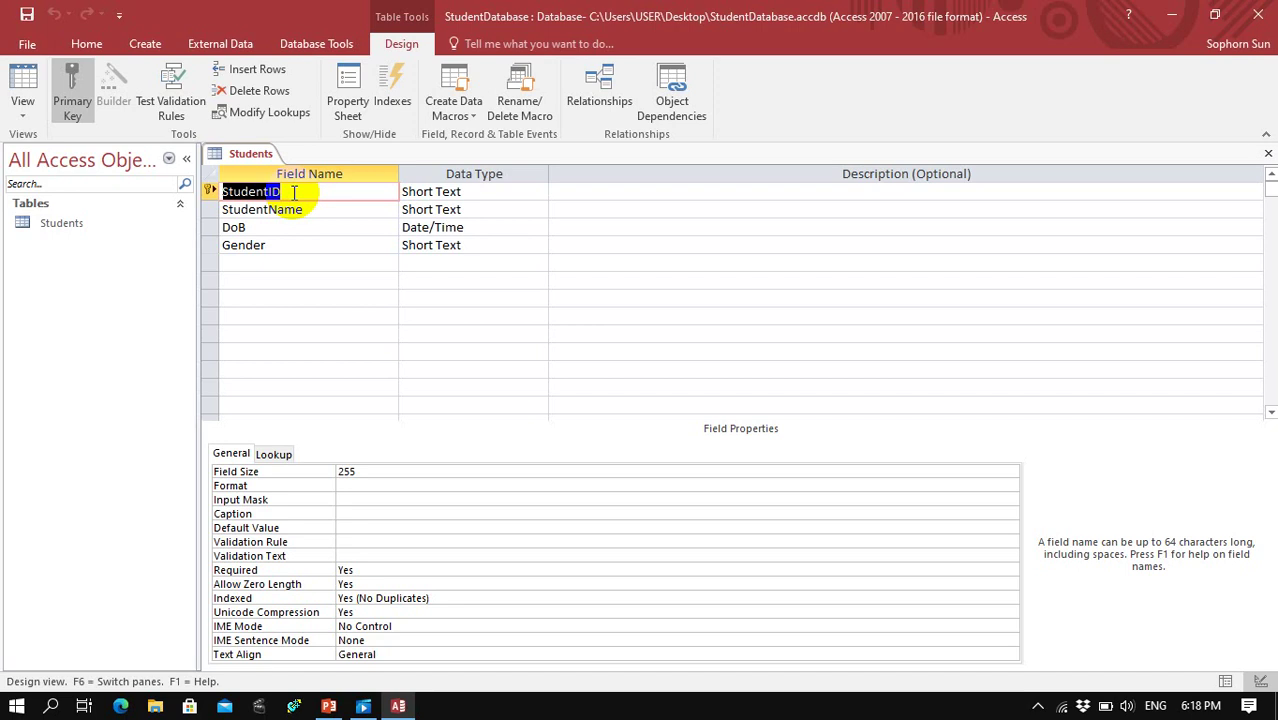
click(22, 108)
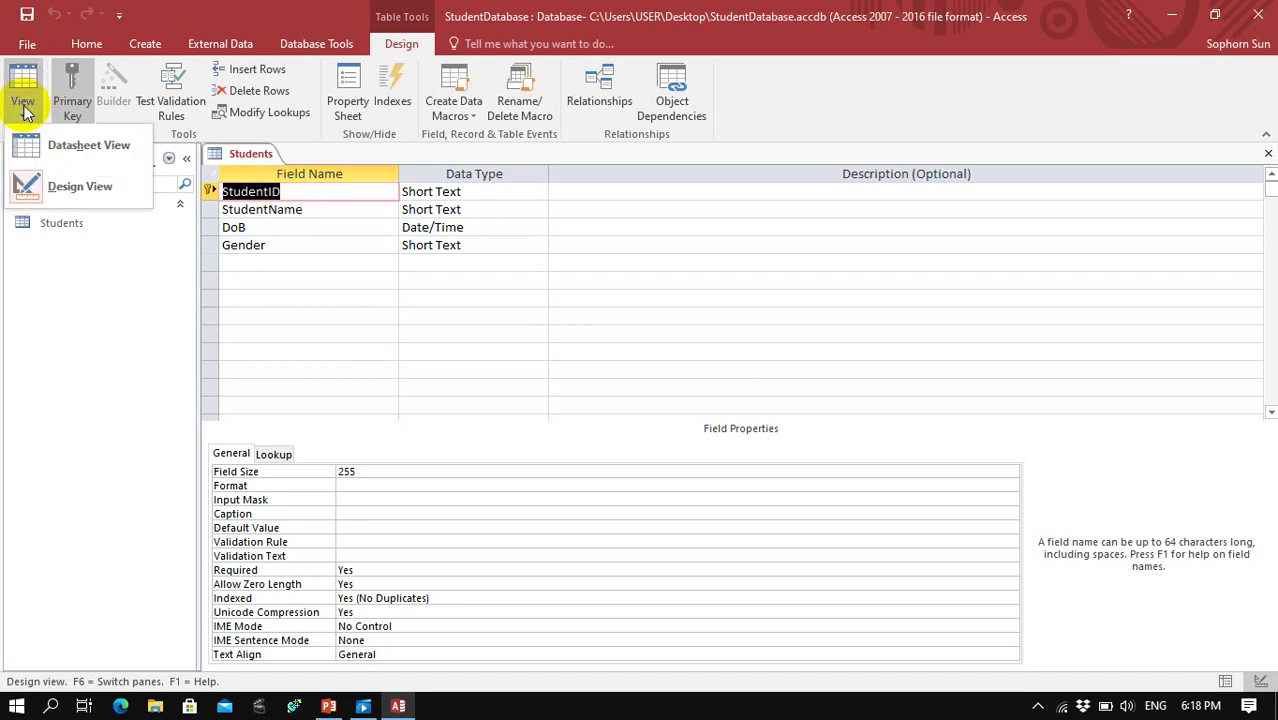
click(57, 147)
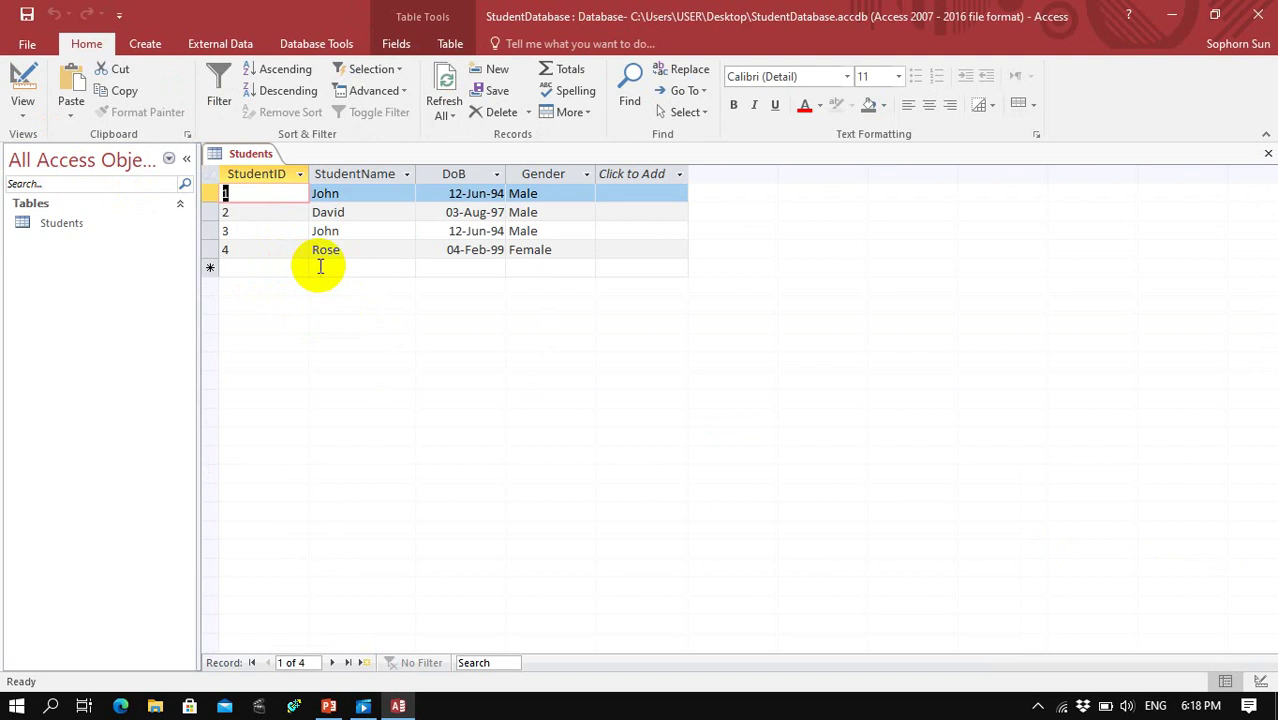
click(321, 267)
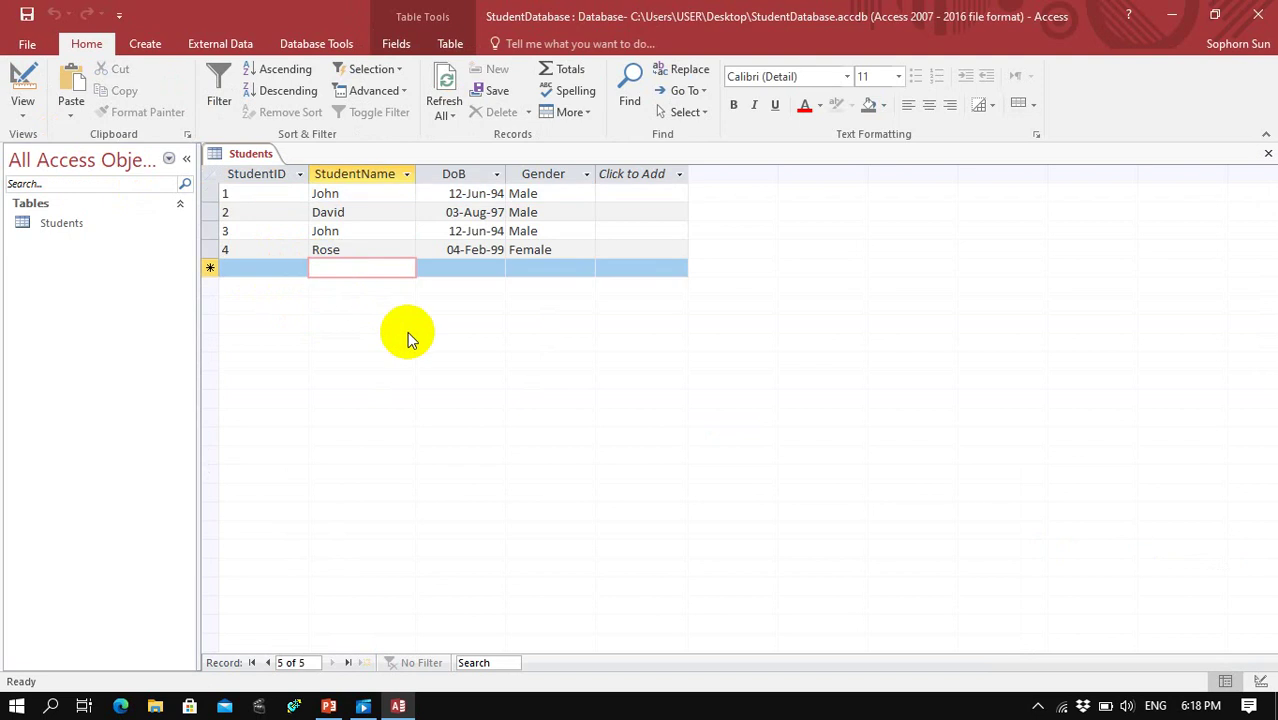
text(Dara)
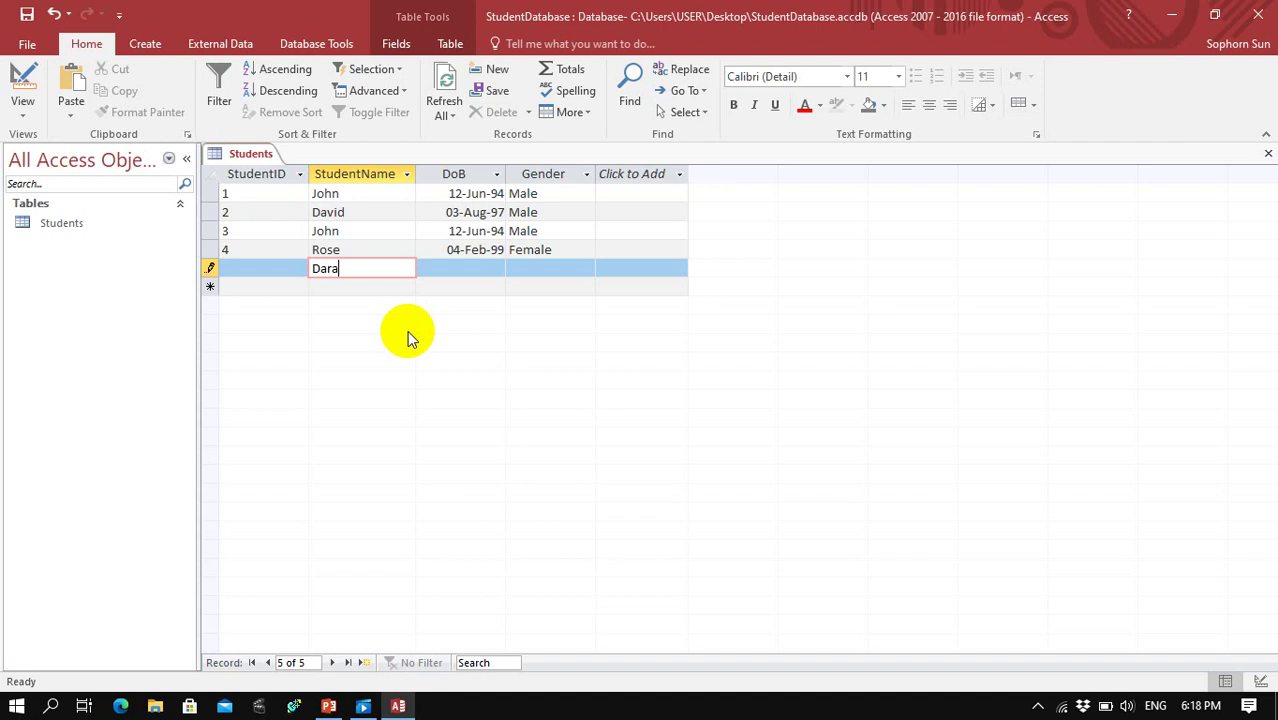
key(Tab)
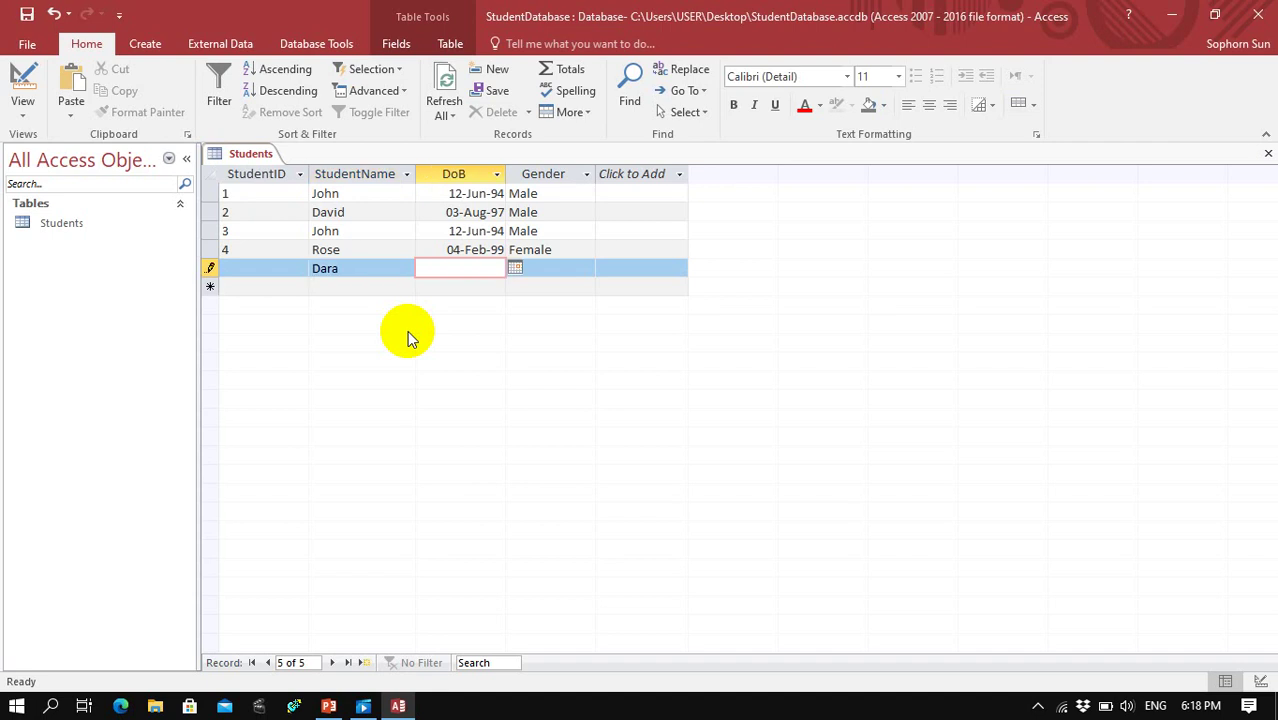
text(3/8/98)
key(Tab)
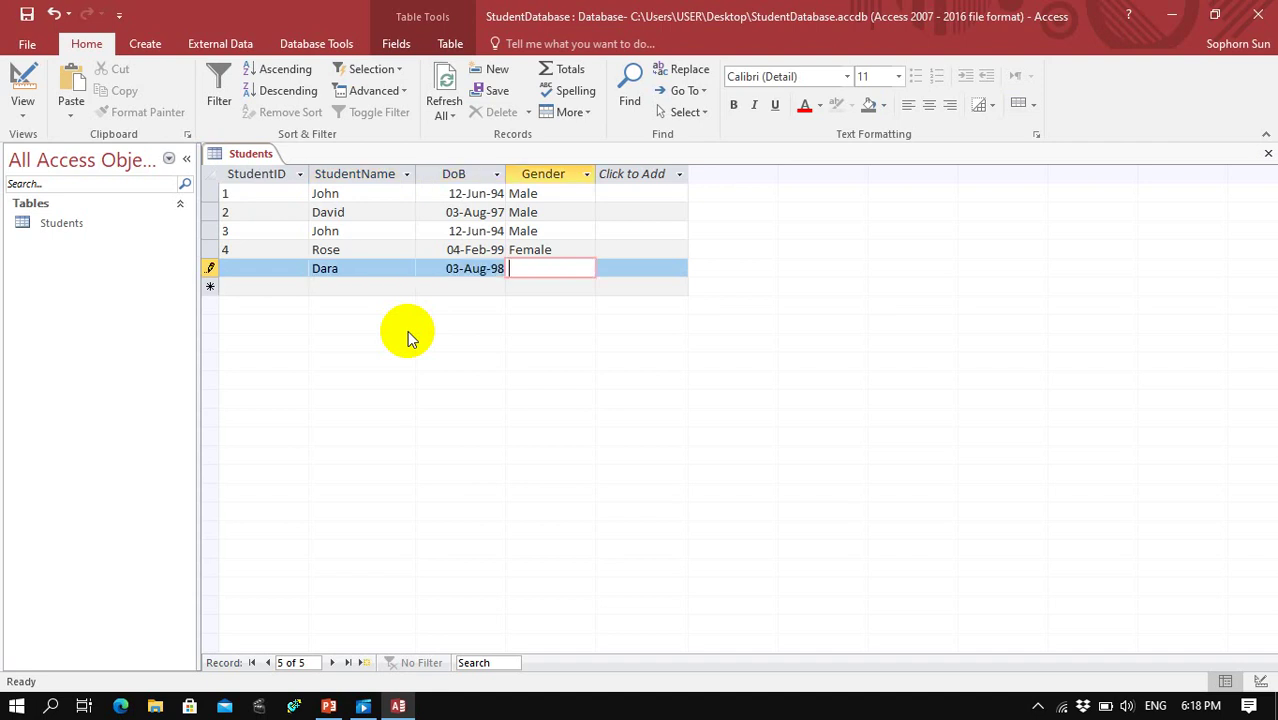
text(Male)
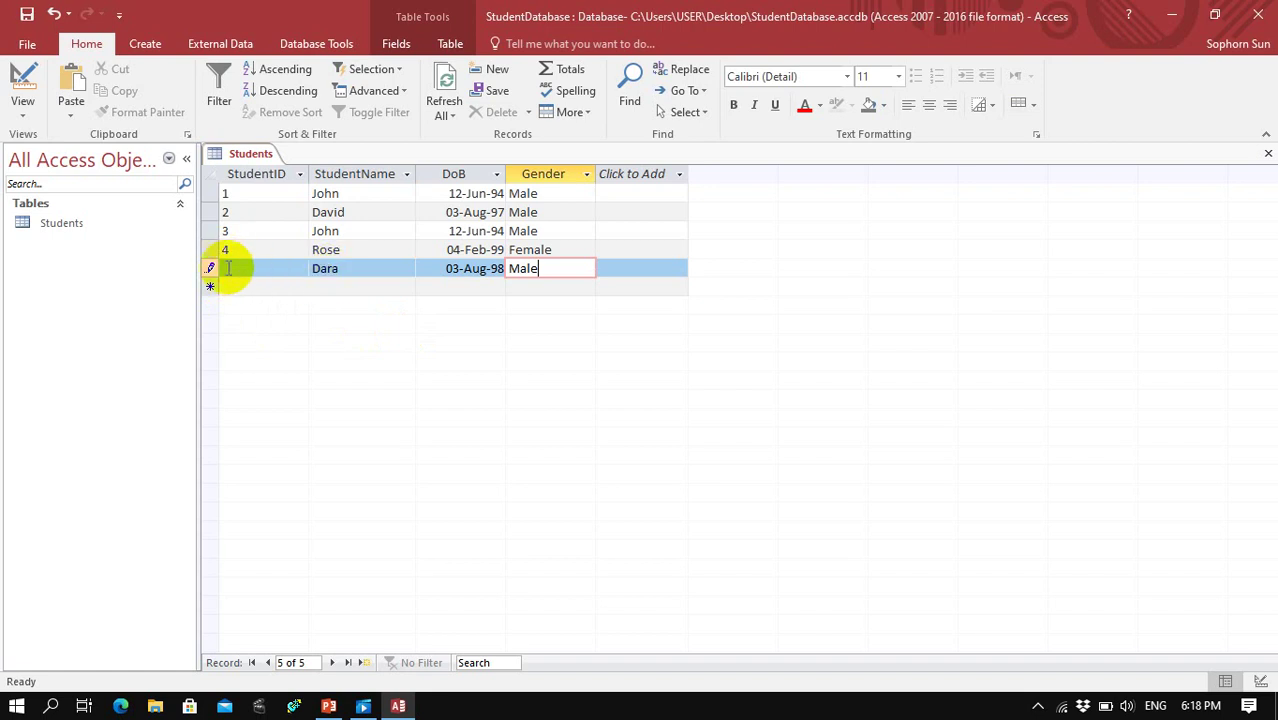
click(288, 285)
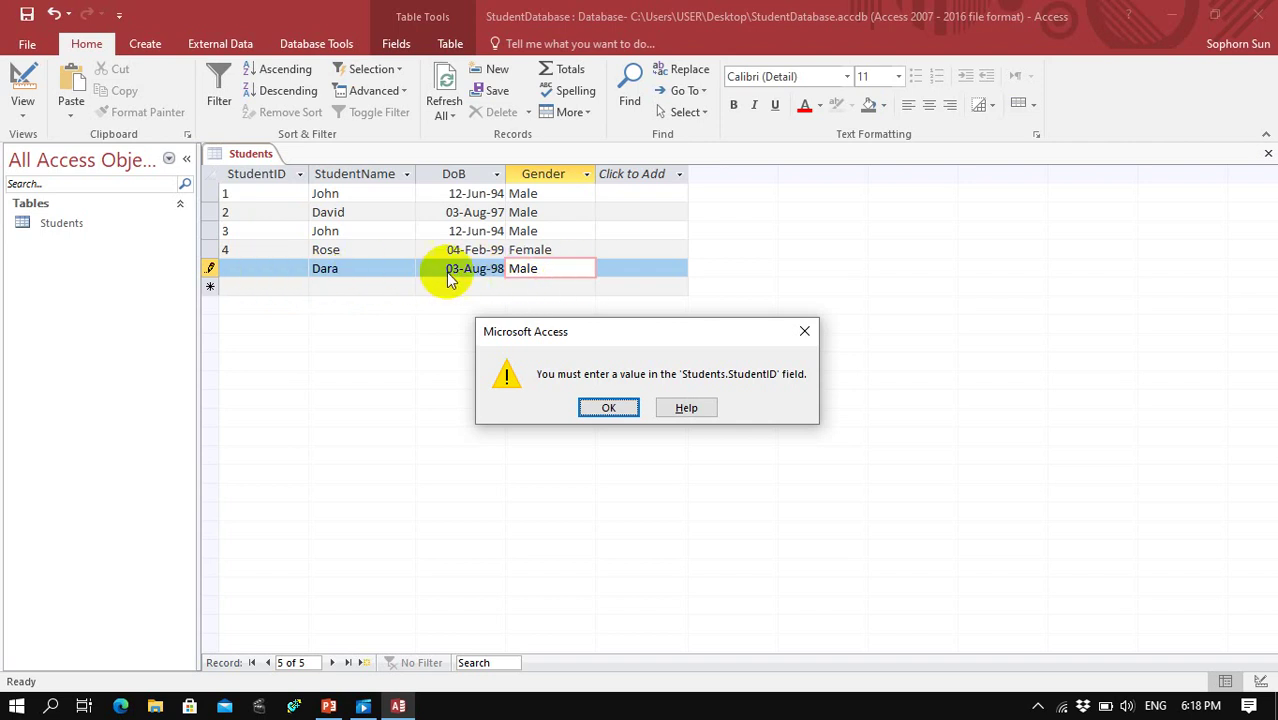
click(606, 408)
Try to save the fifth record with 3 as its StudentID
click(246, 270)
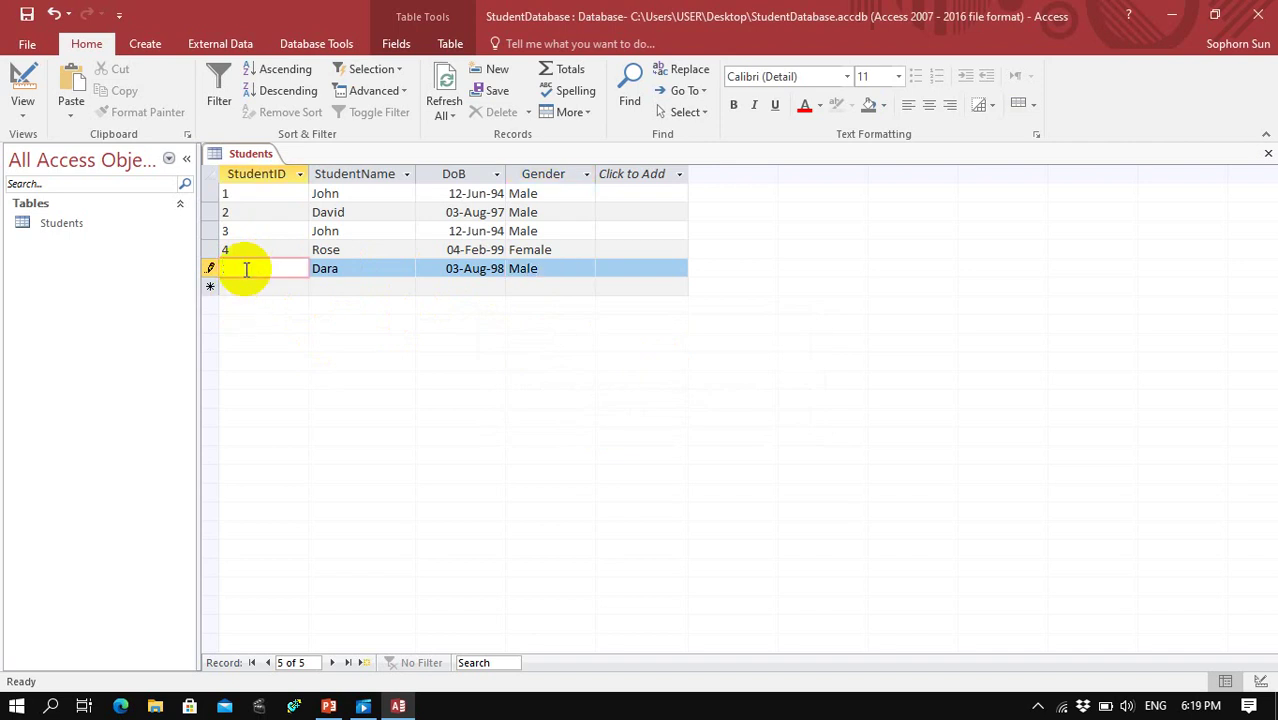
text(3)
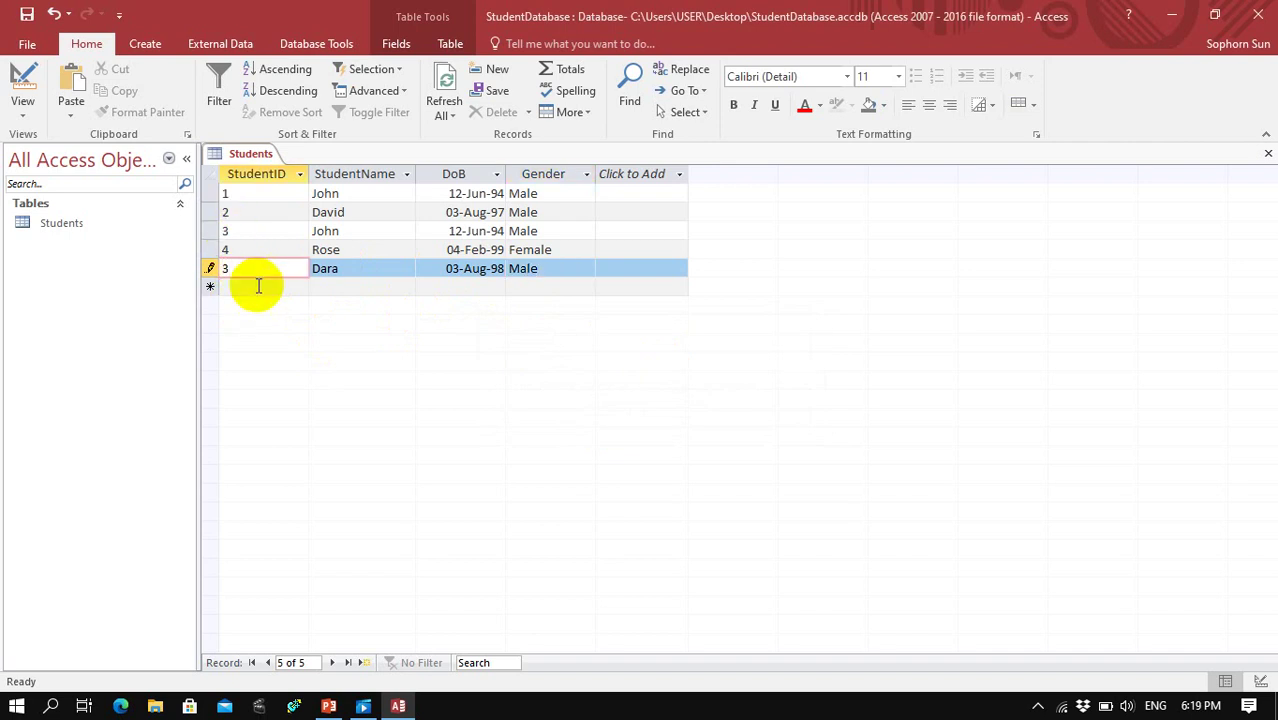
key(Tab)
key(Tab)
key(Tab)
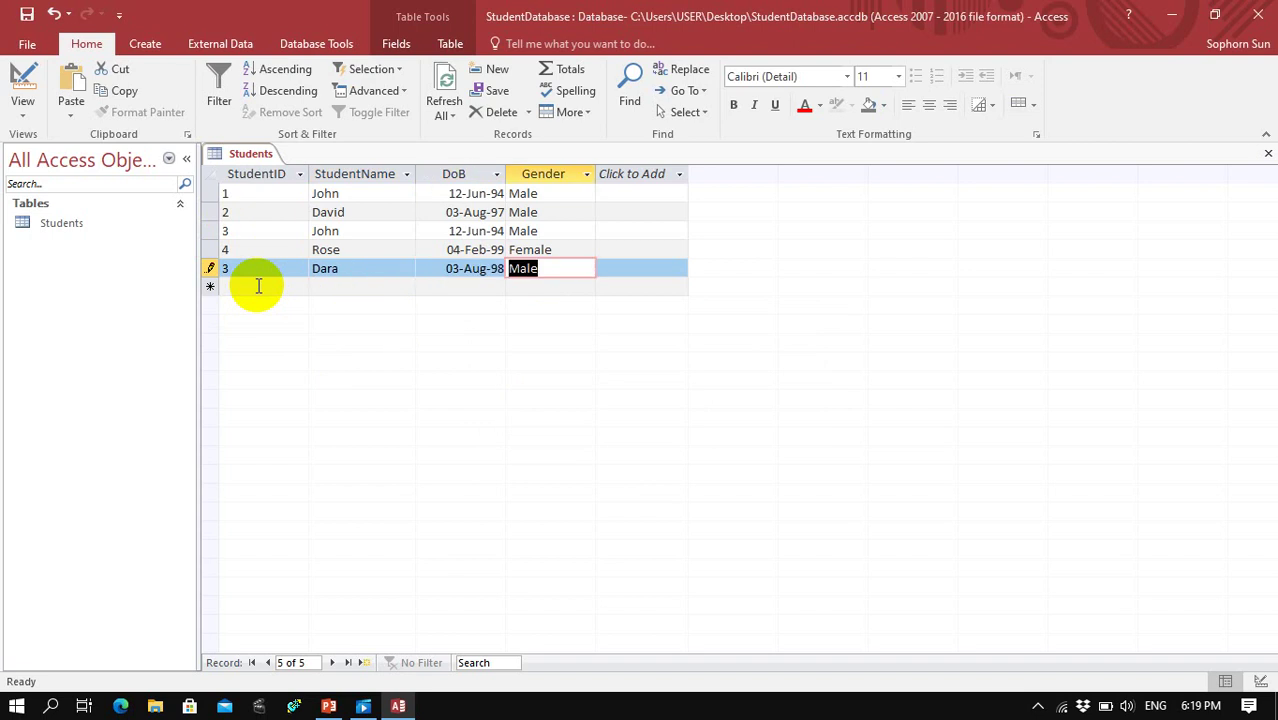
key(Tab)
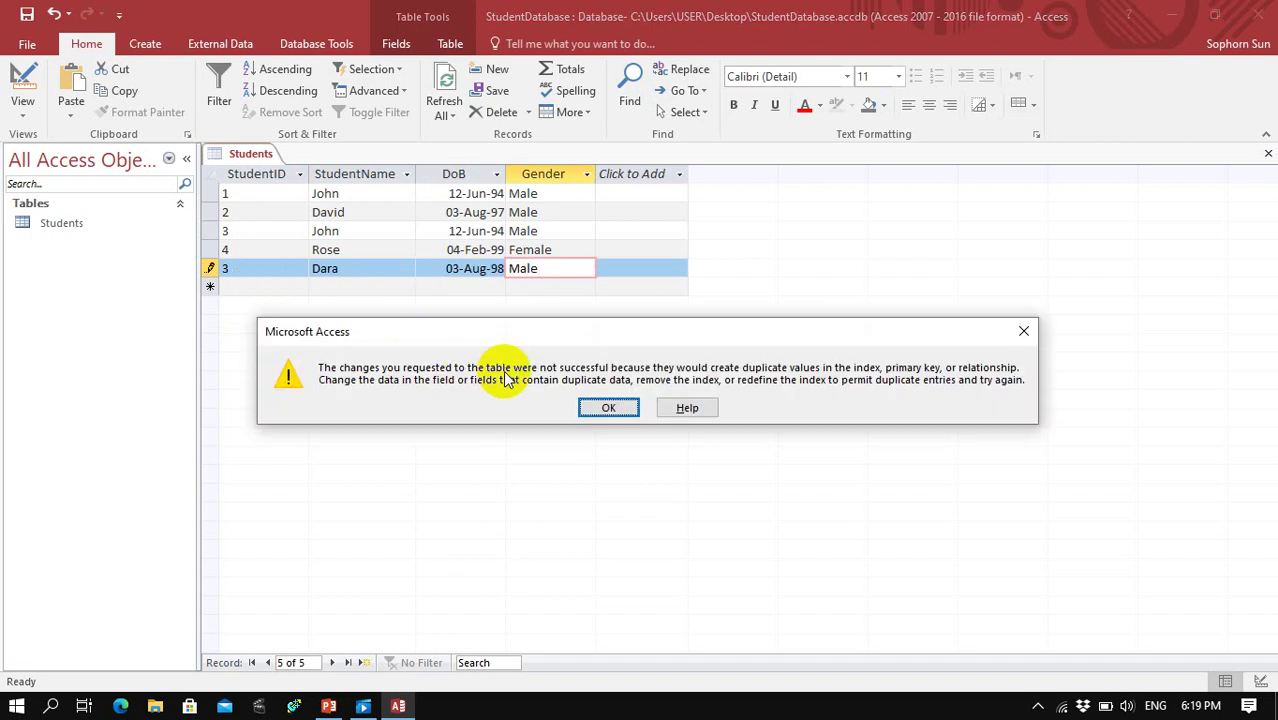
click(612, 410)
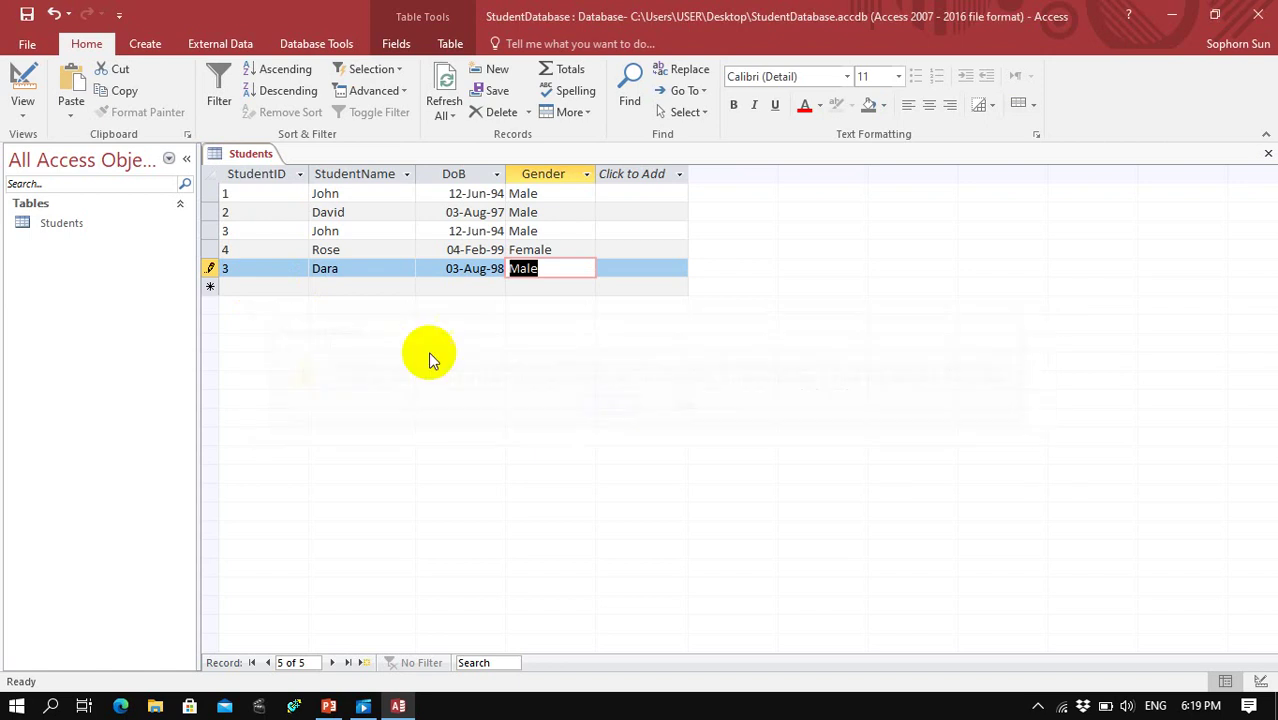
Set the fifth record's StudentID to 5 and save the record
click(215, 268)
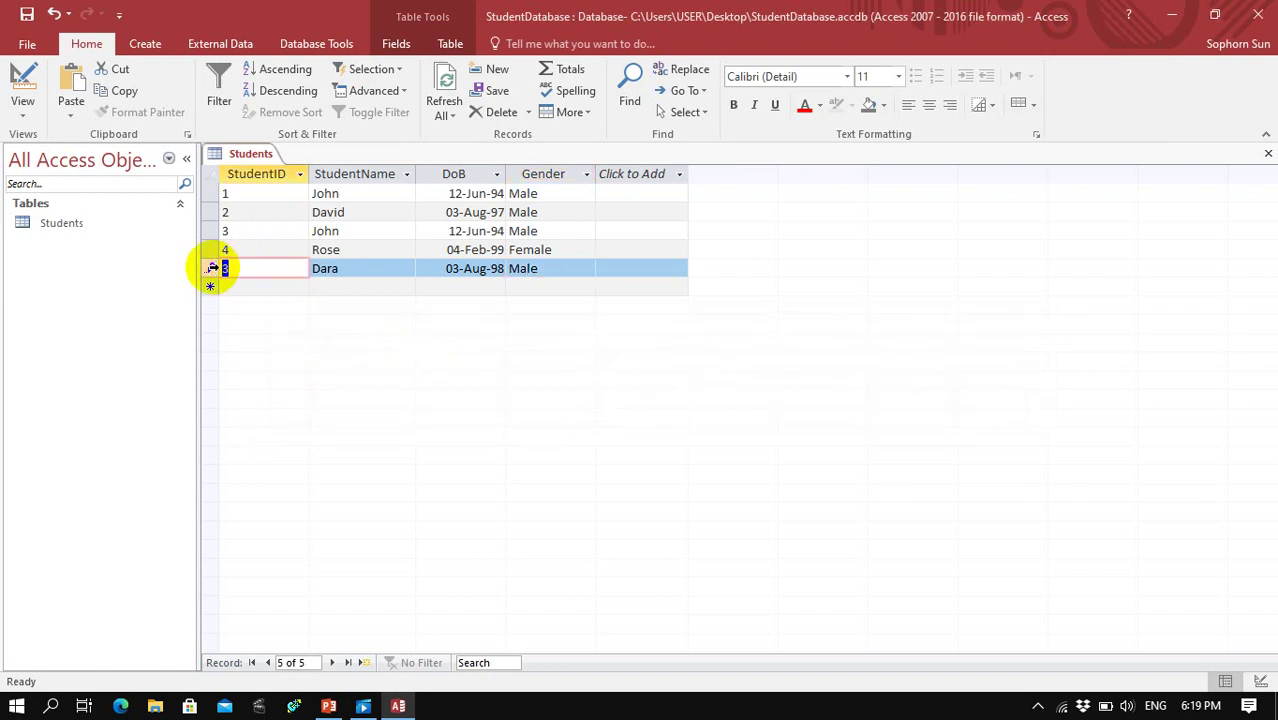
text(5)
key(Tab)
key(Tab)
key(Tab)
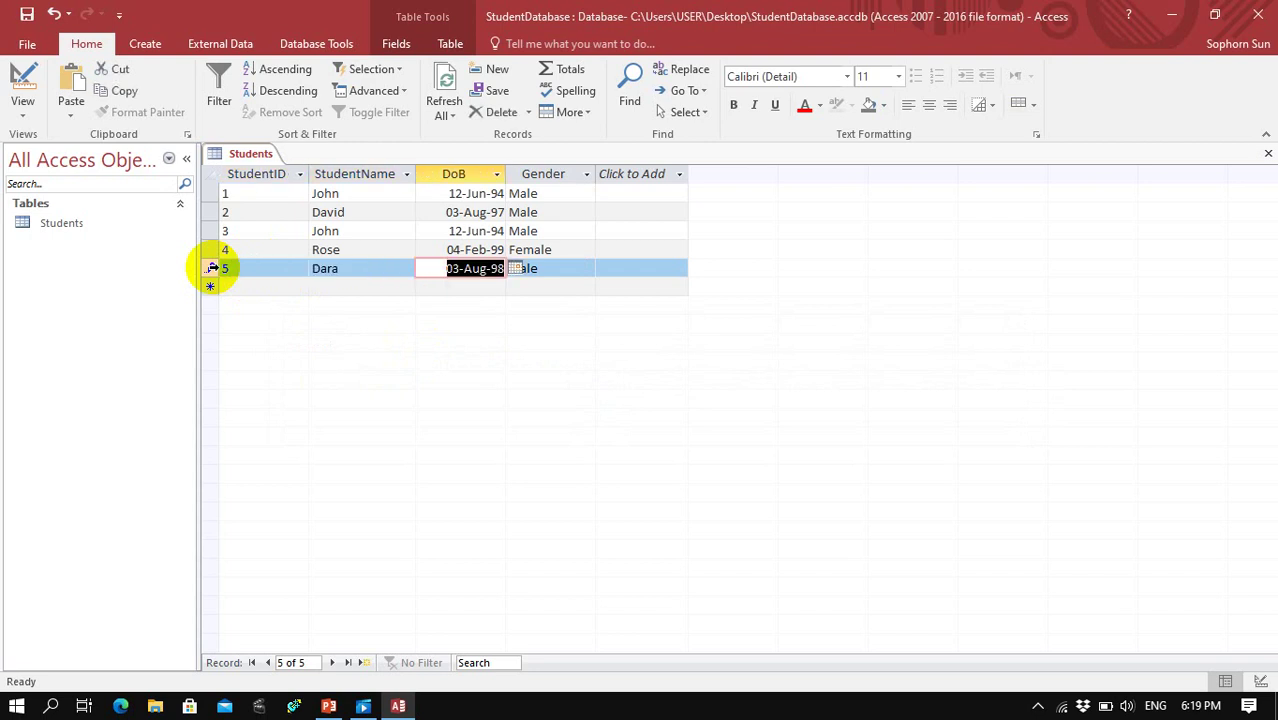
key(Tab)
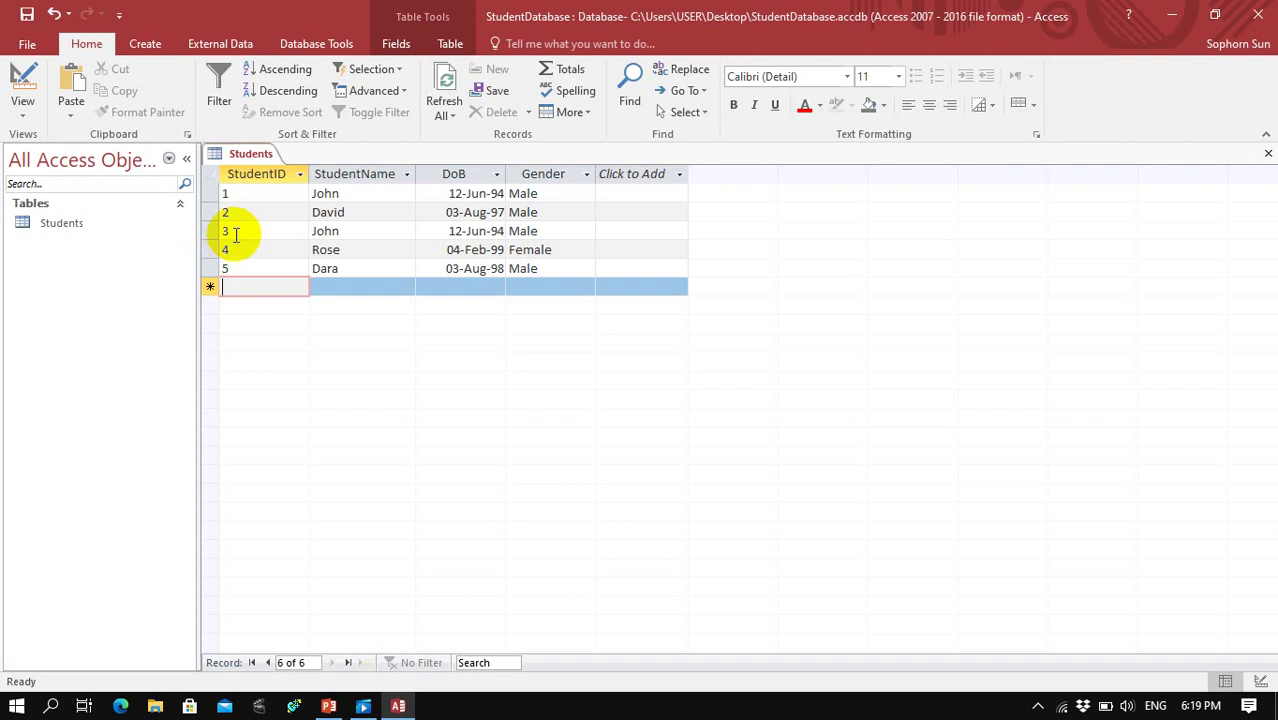
Examine how the StudentID values distinguish the student records, and switch to the Primary Key slide in PowerPoint
click(253, 175)
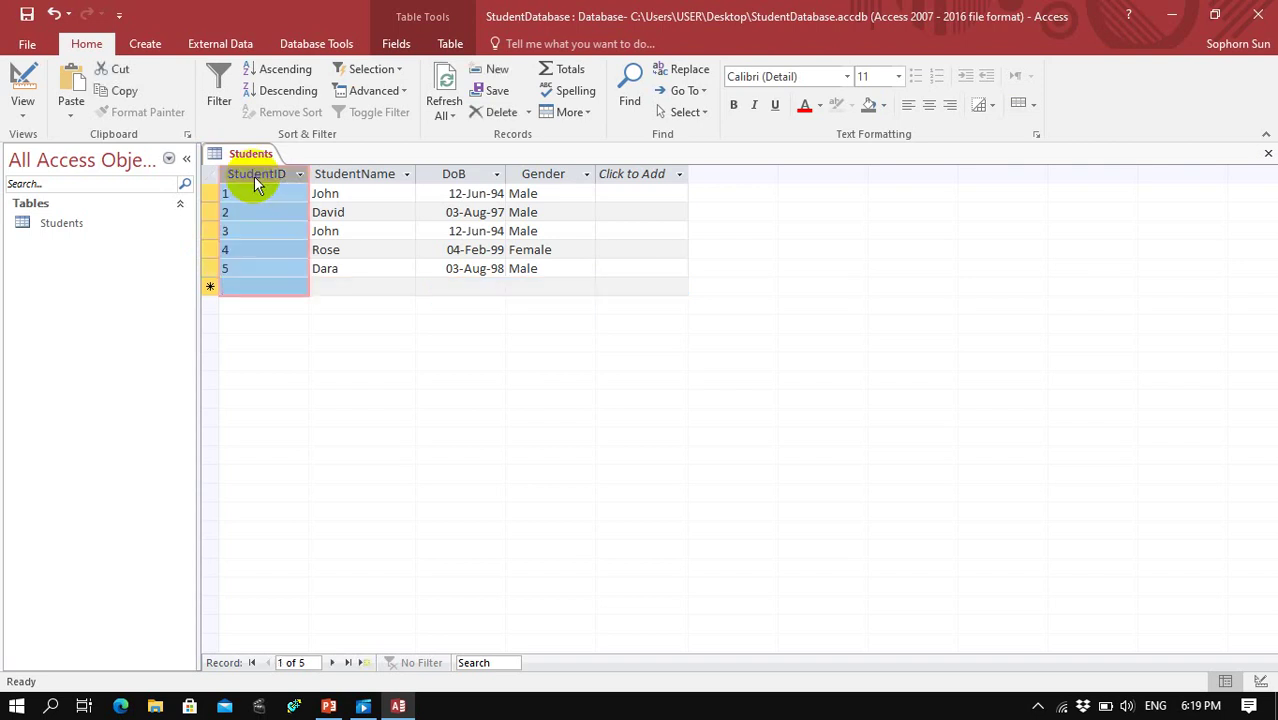
click(256, 195)
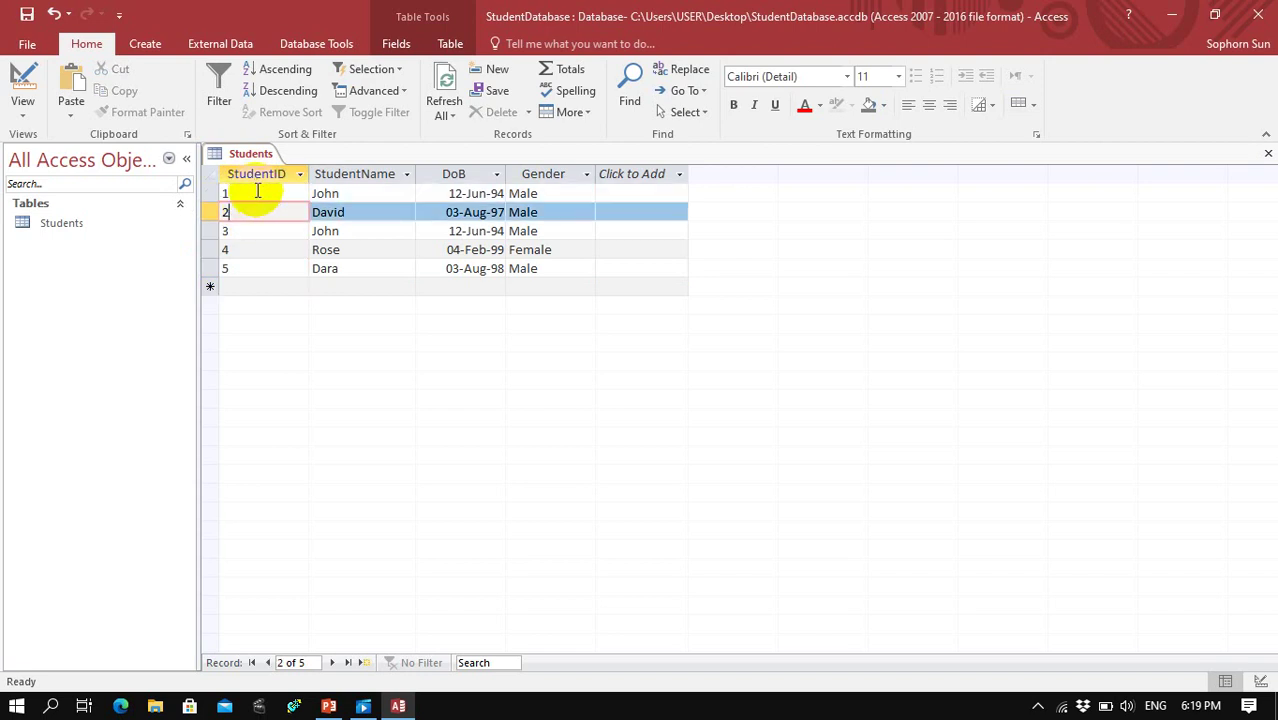
click(257, 192)
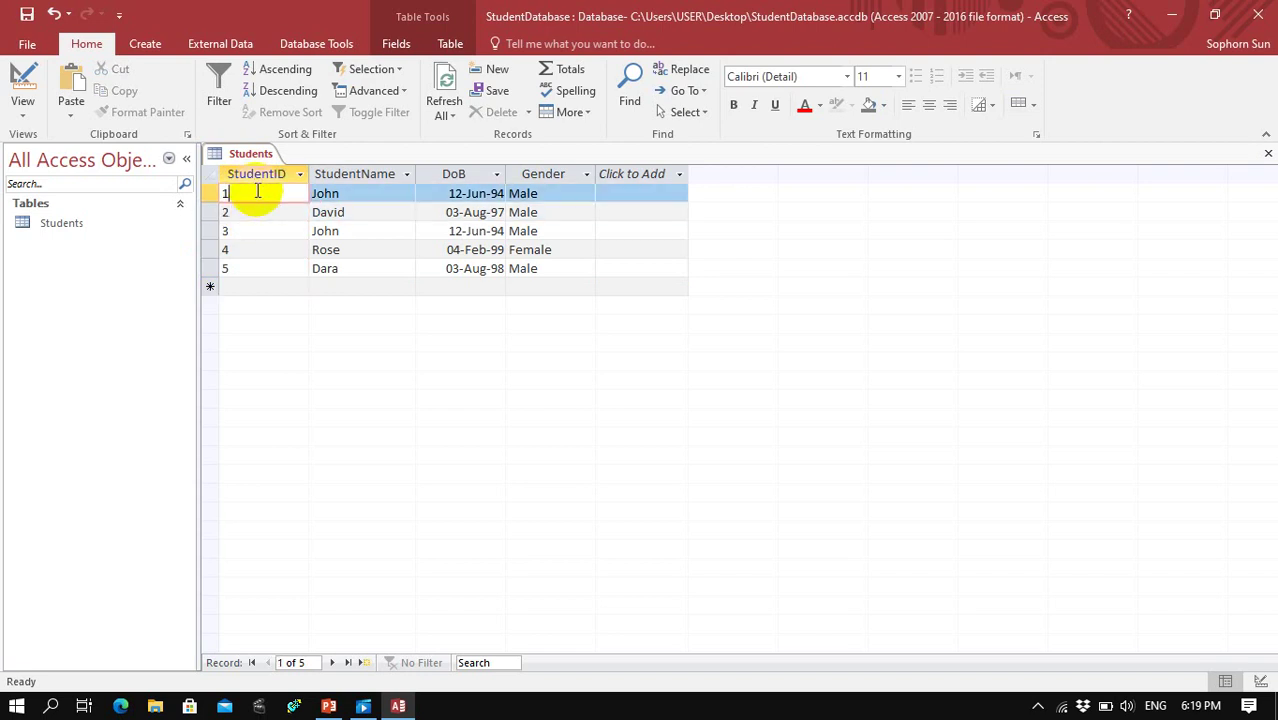
click(348, 197)
click(241, 194)
click(247, 213)
click(248, 231)
click(252, 250)
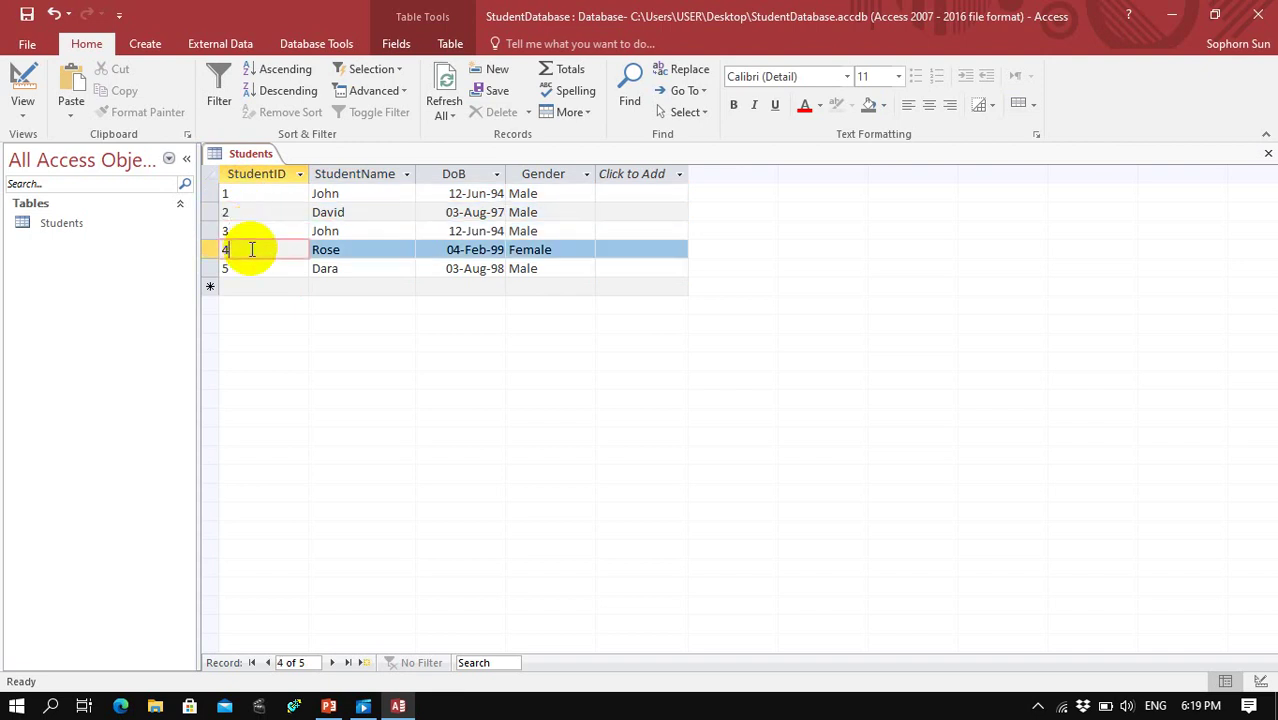
click(241, 195)
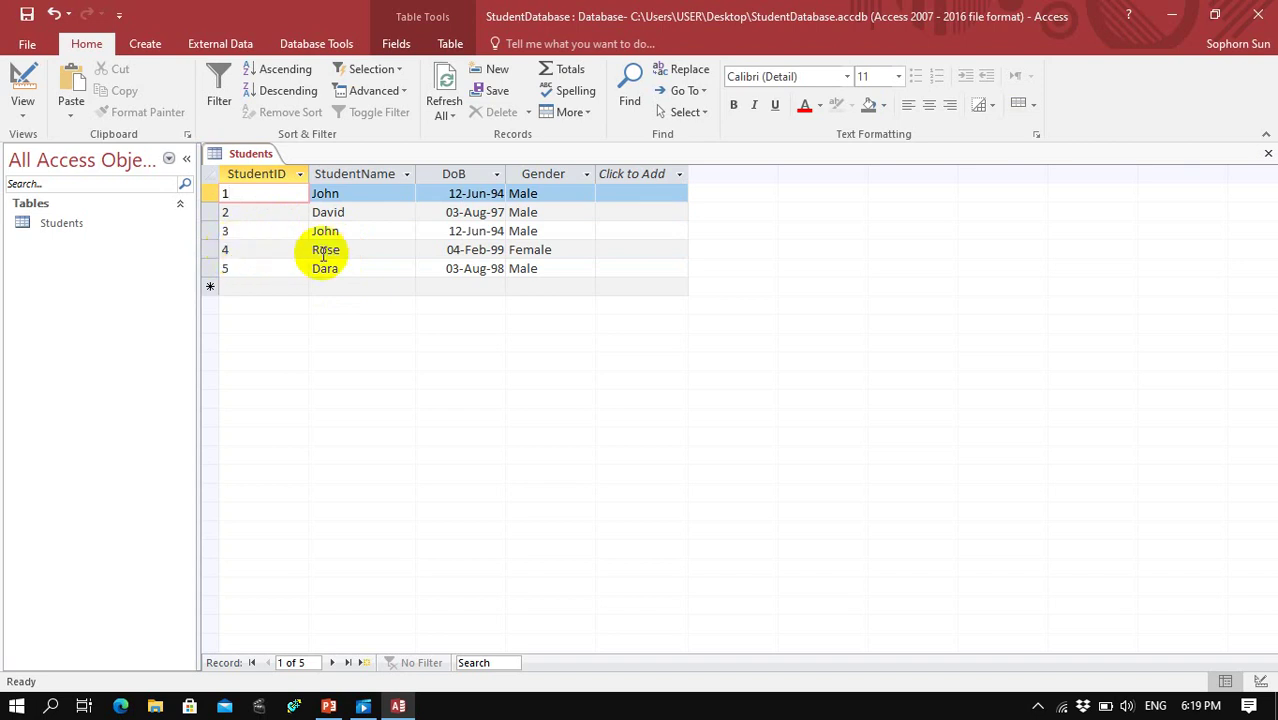
click(225, 250)
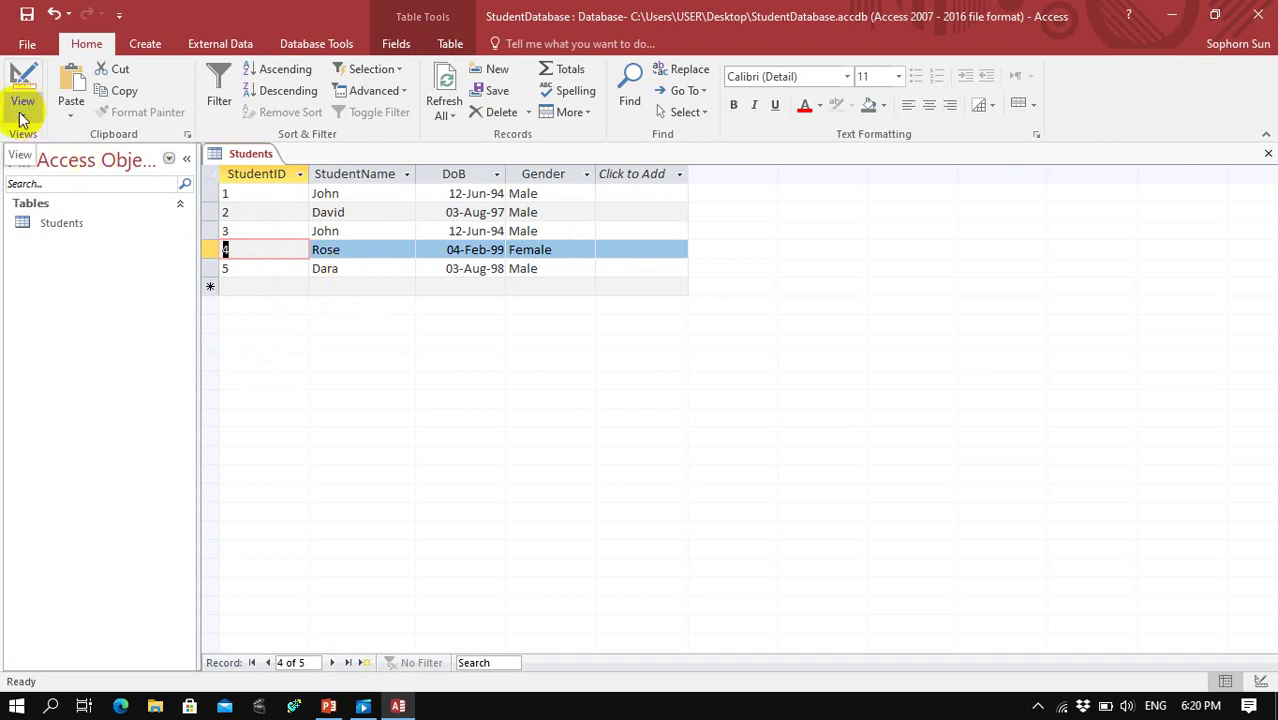
click(330, 704)
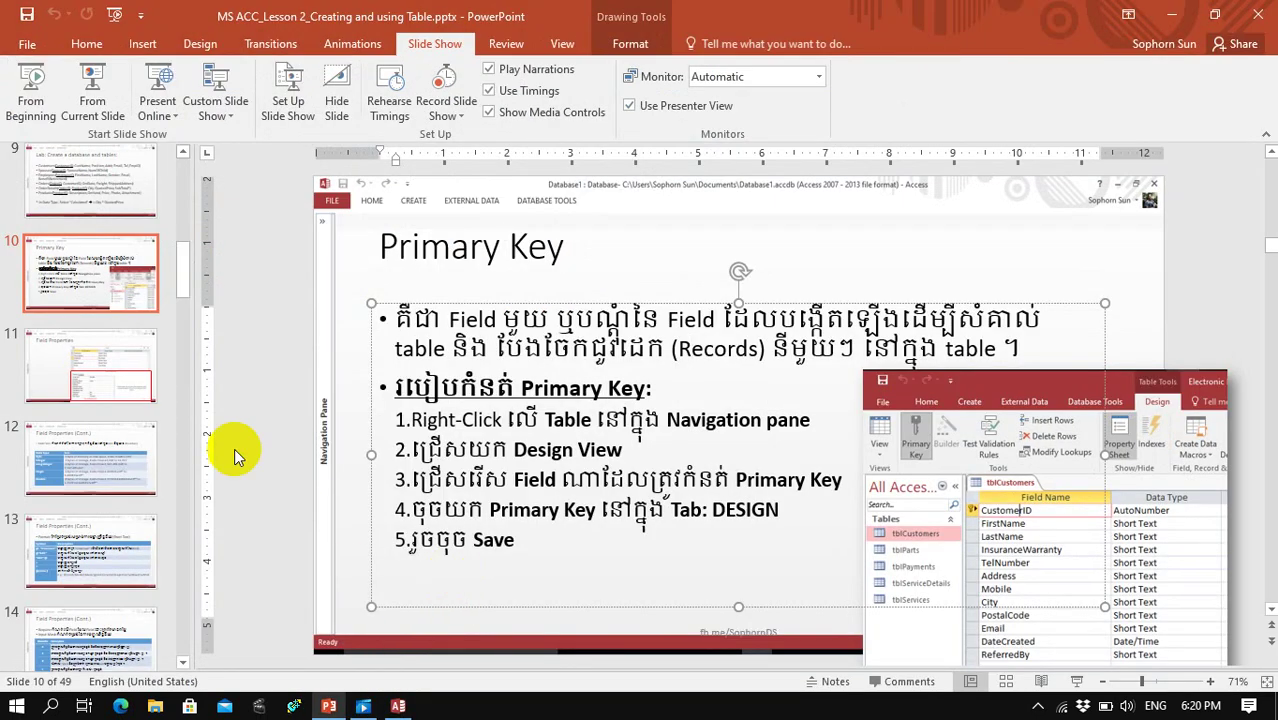
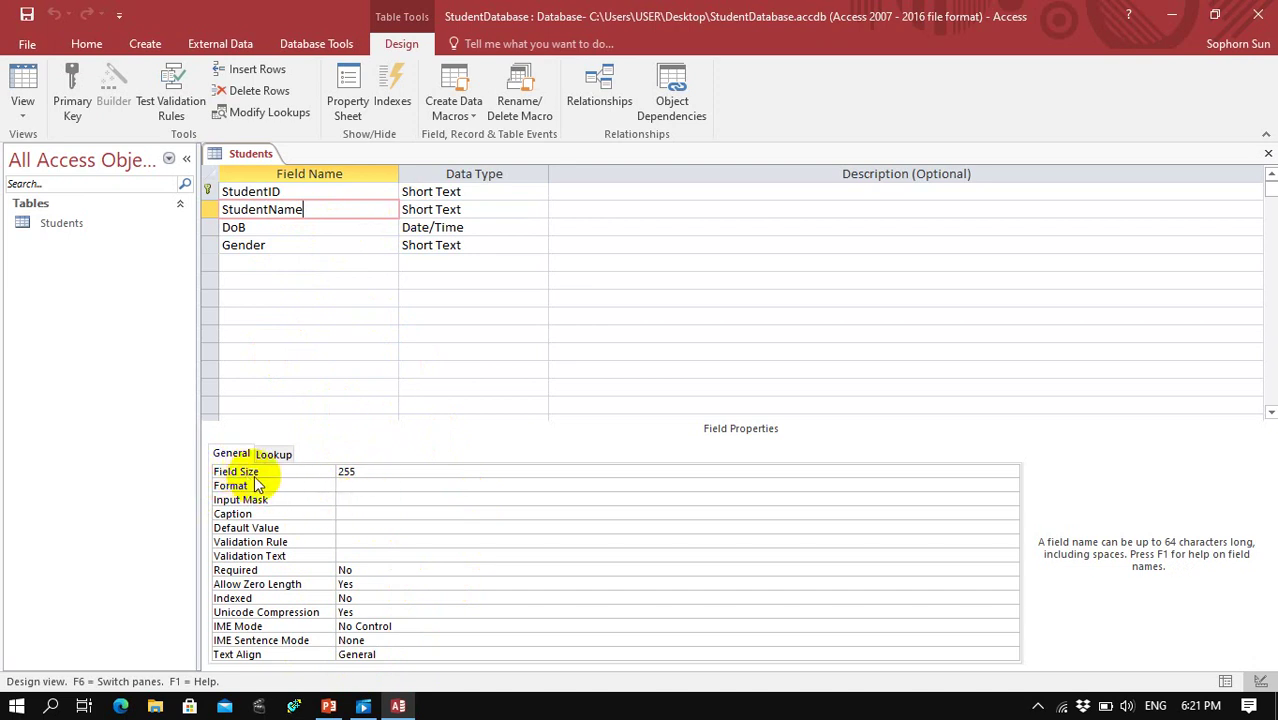
Set the StudentName field size to 10 and save the table, accepting the possible data loss
click(325, 474)
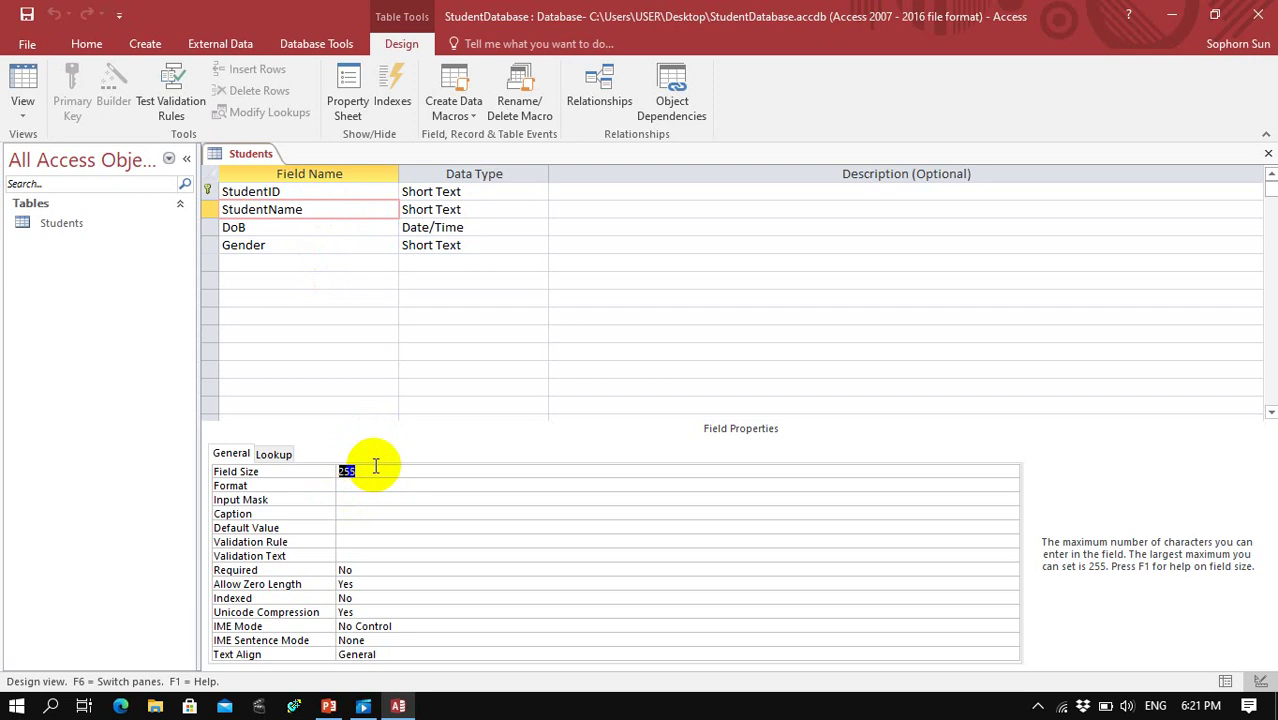
text(10)
key(Return)
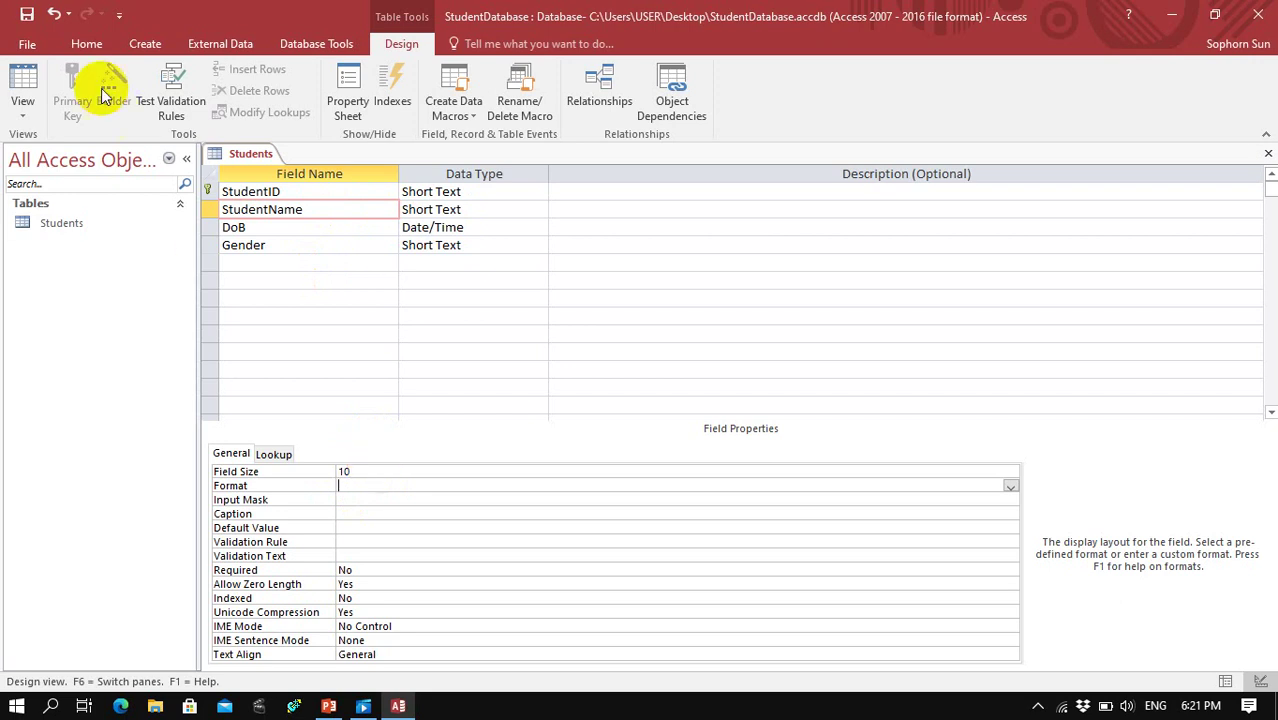
click(27, 13)
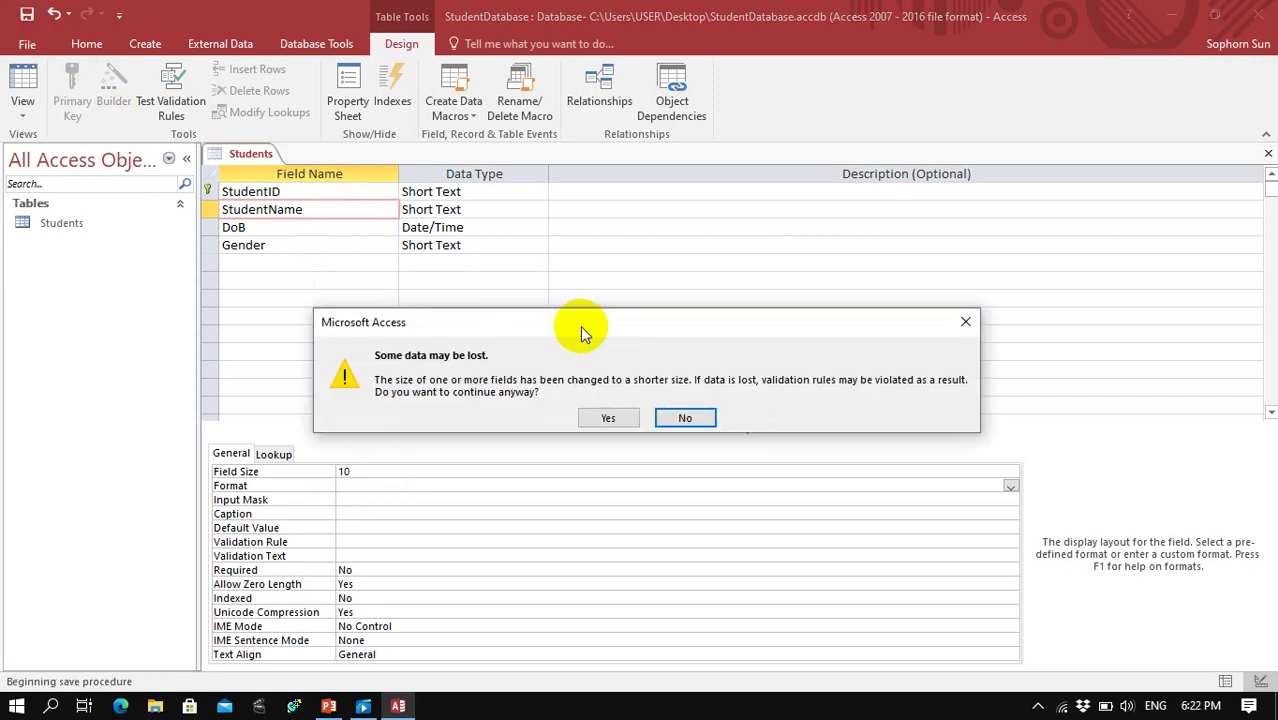
drag(595, 325, 855, 225)
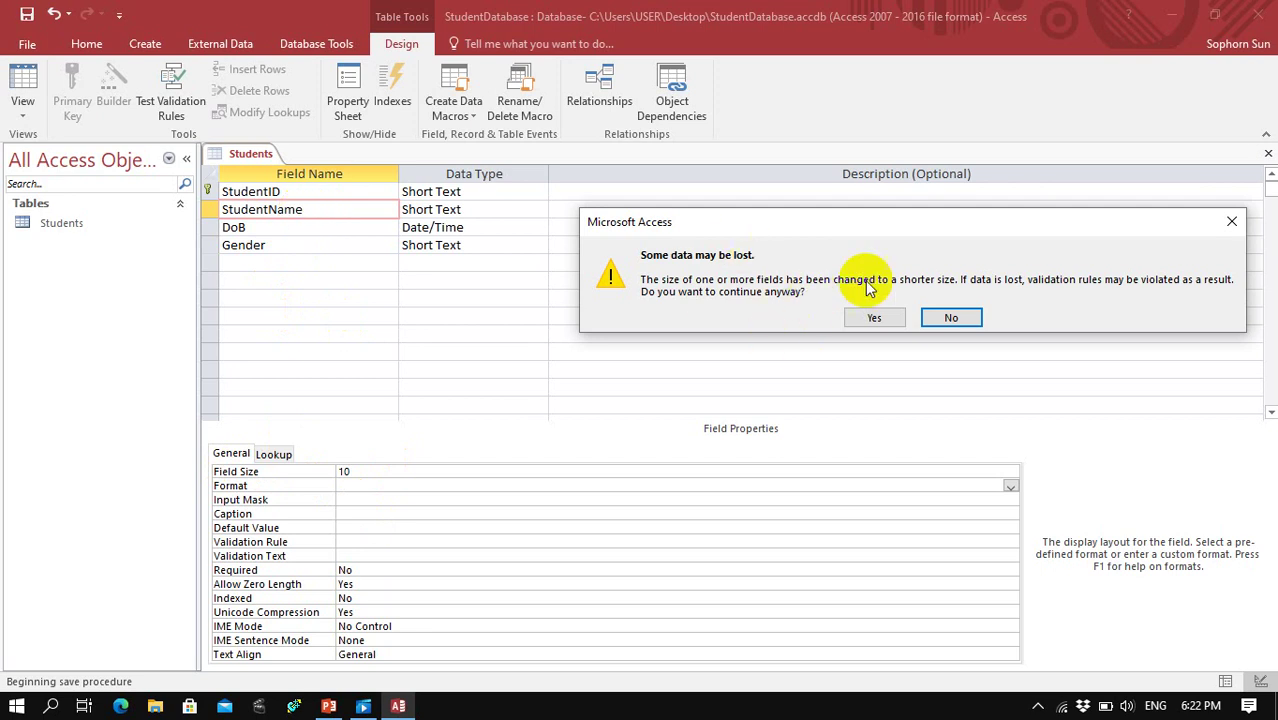
click(872, 318)
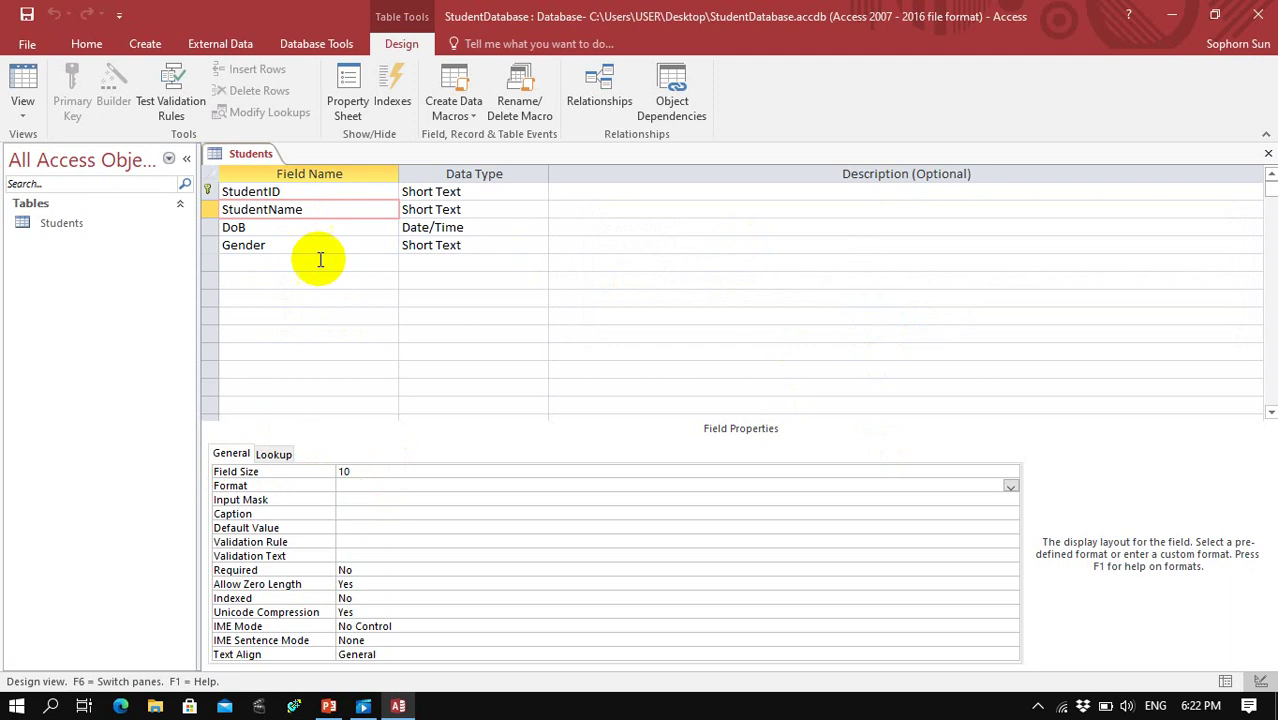
Try appending extra characters to the fifth record's StudentName in Datasheet View to test the field size, and delete them again
click(22, 105)
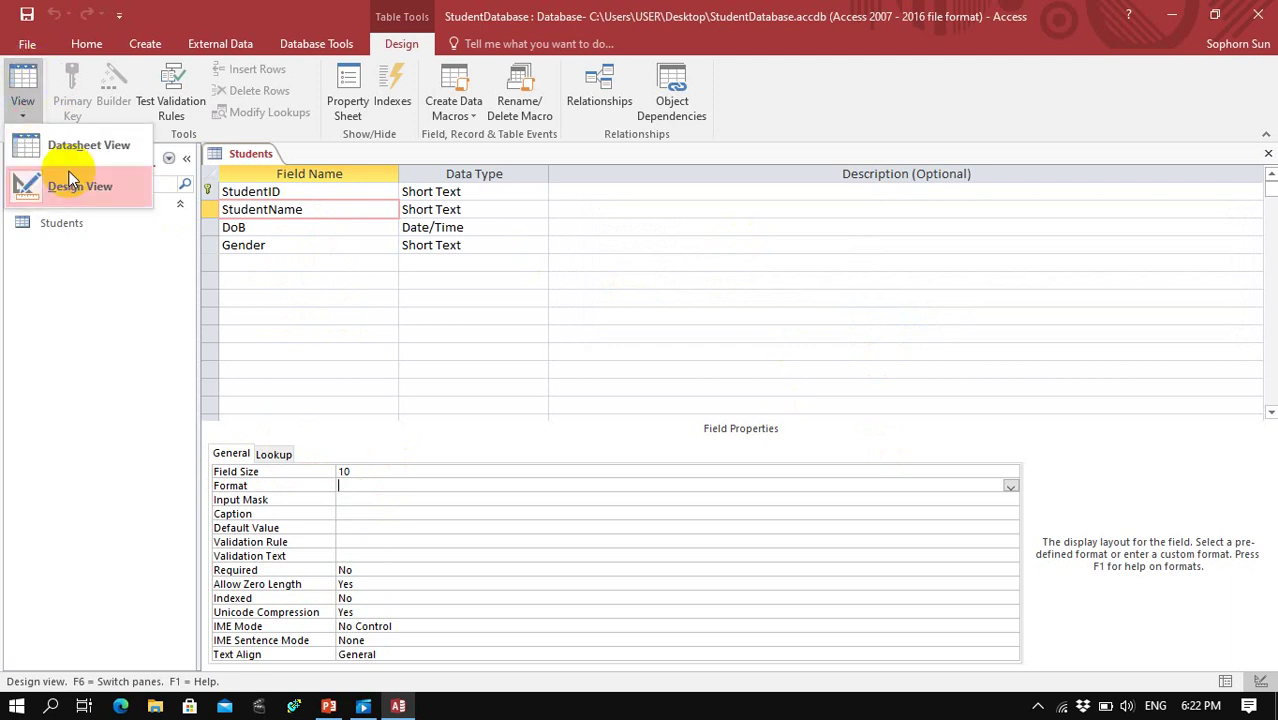
click(81, 148)
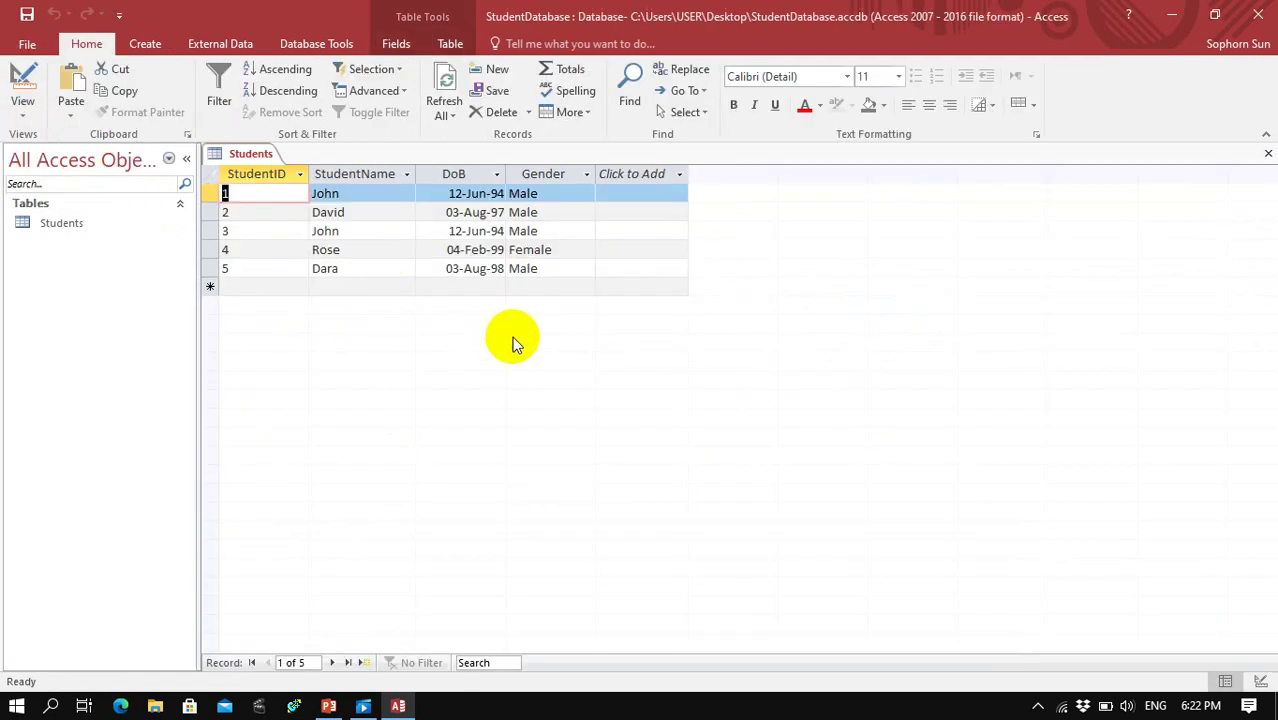
double_click(322, 268)
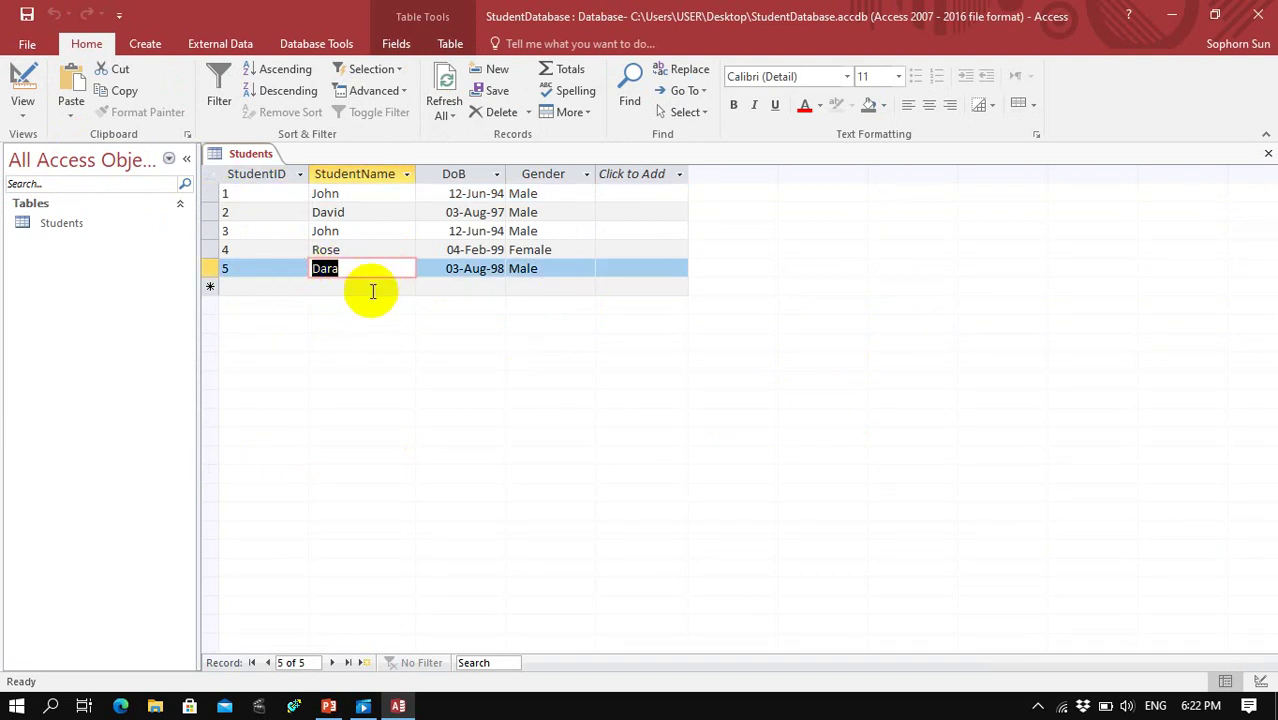
click(361, 267)
text(dfhgs)
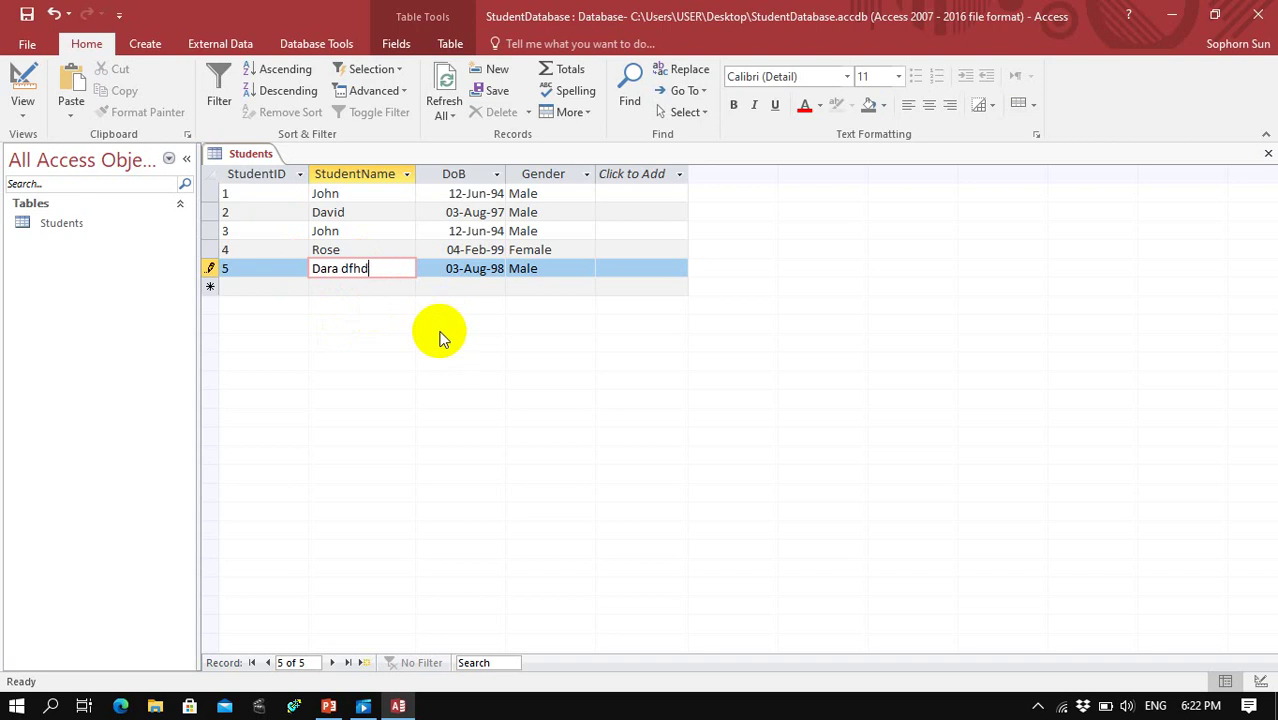
key(BackSpace)
key(BackSpace)
key(BackSpace)
key(BackSpace)
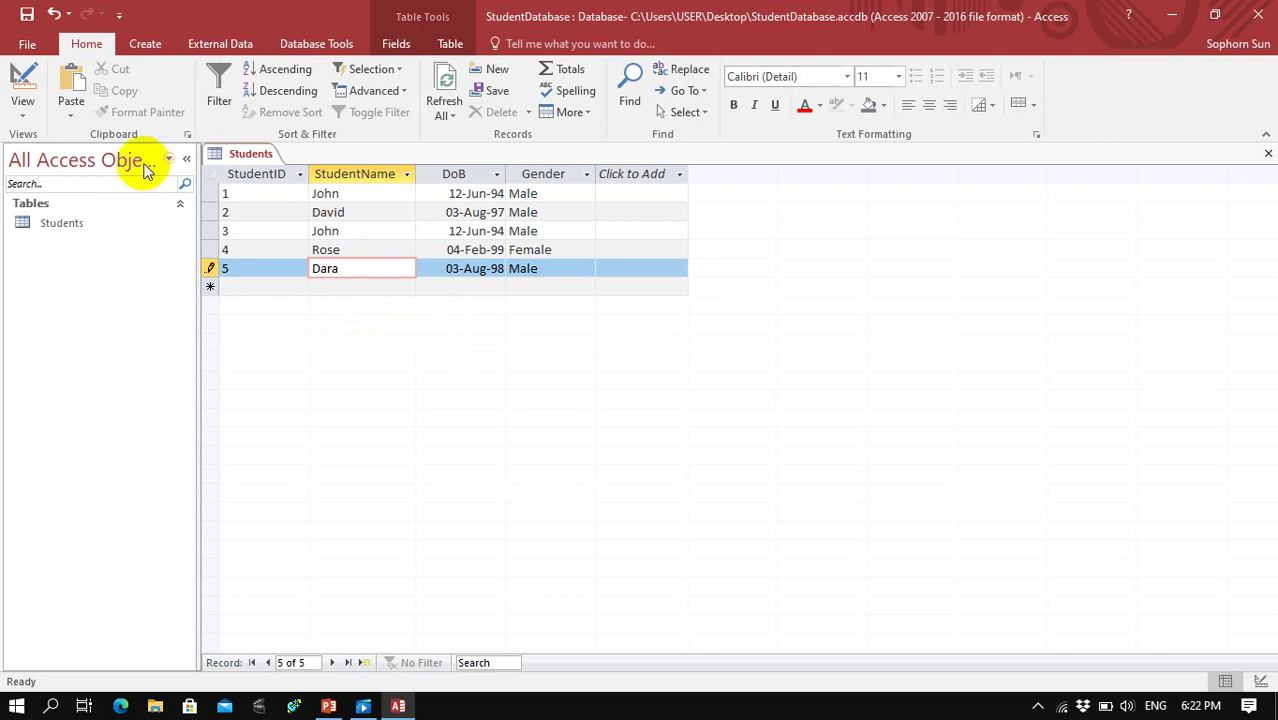
Switch the Students table to Design View and add a Score field with the Number data type
click(22, 112)
click(66, 192)
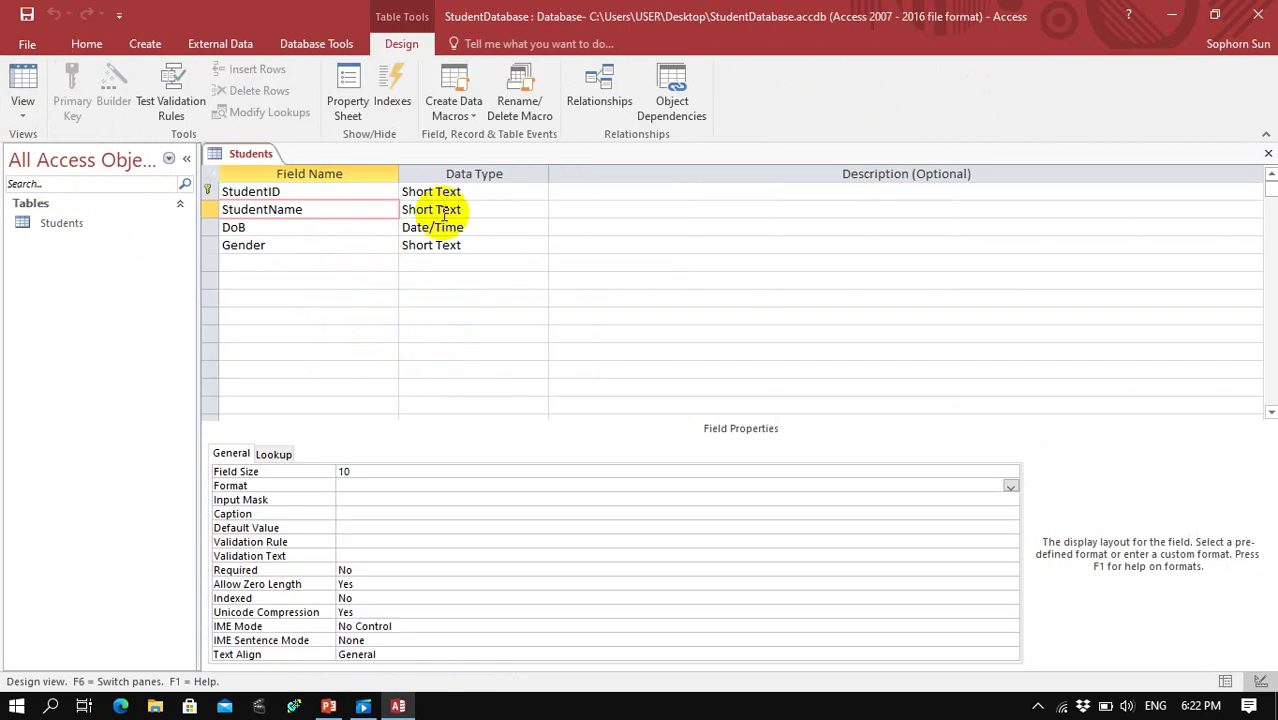
click(260, 263)
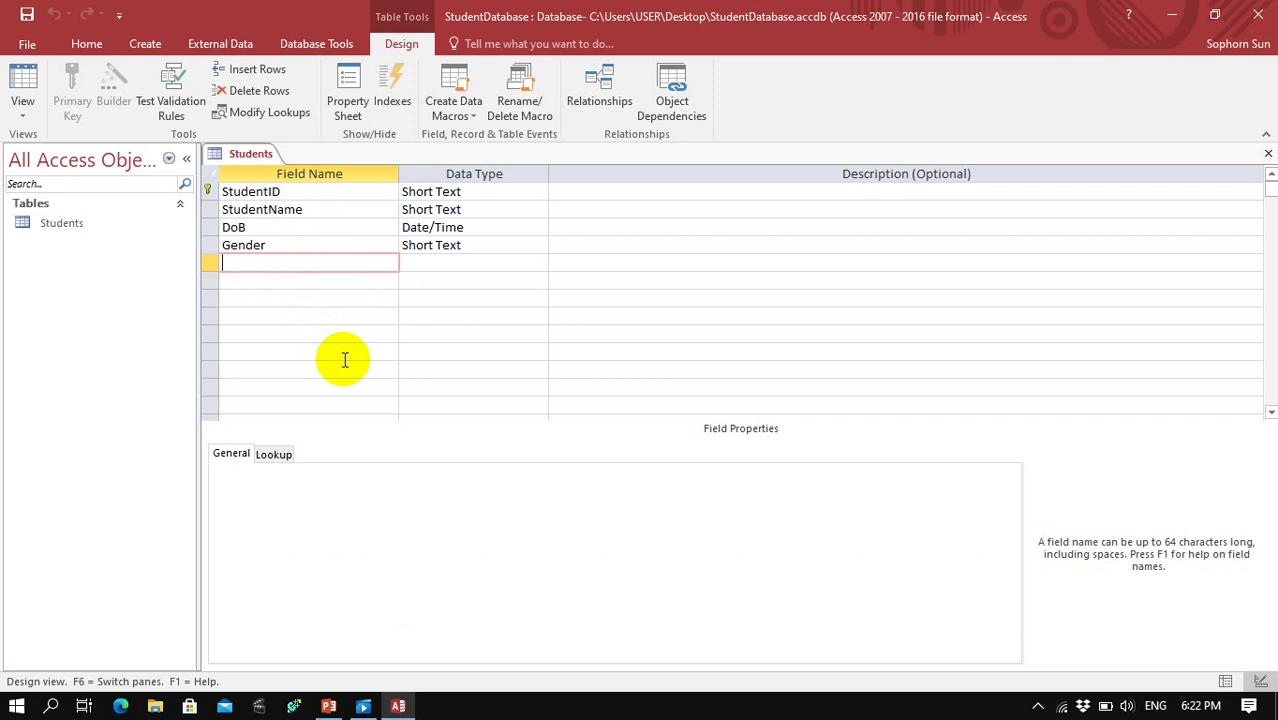
text(So)
text(ore)
key(Tab)
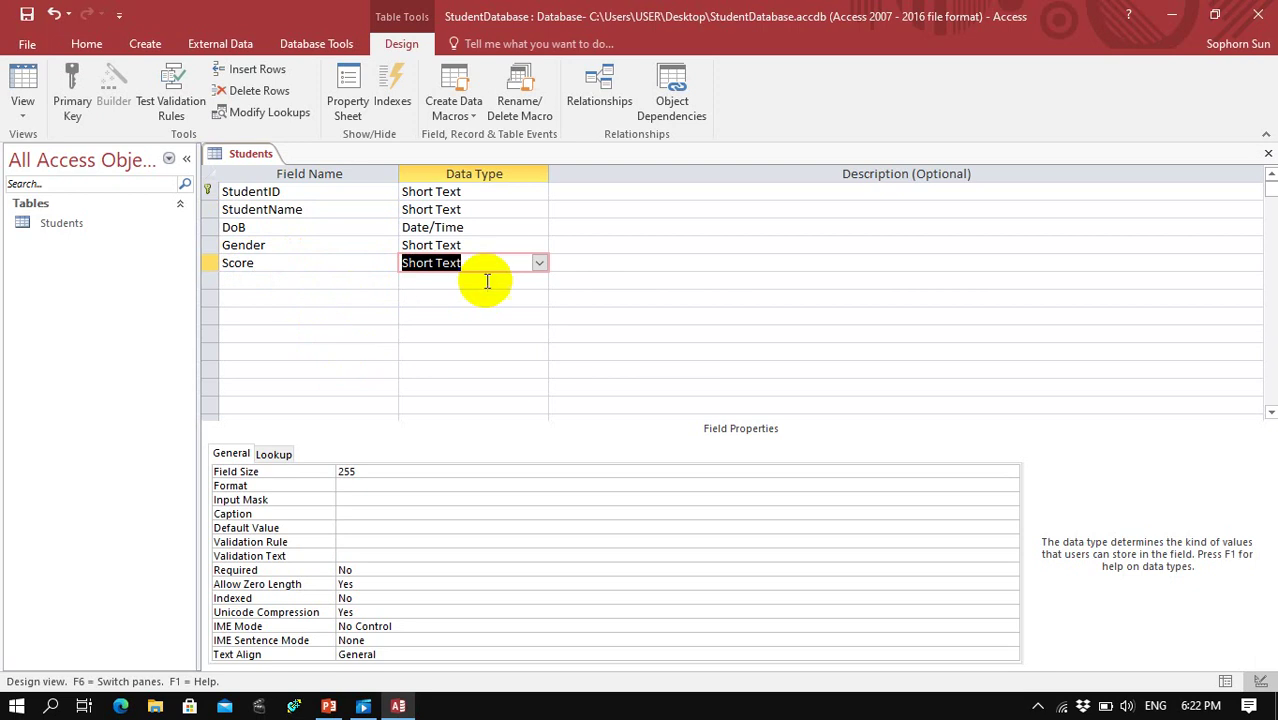
click(537, 264)
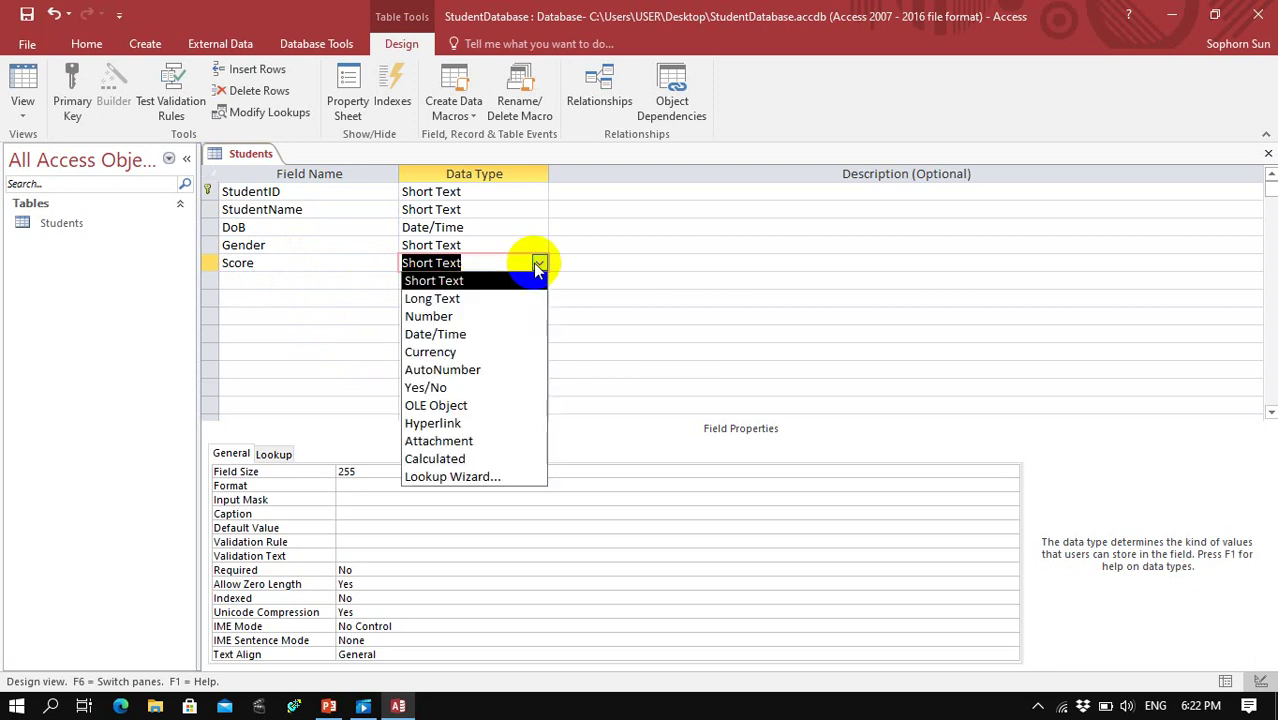
click(427, 317)
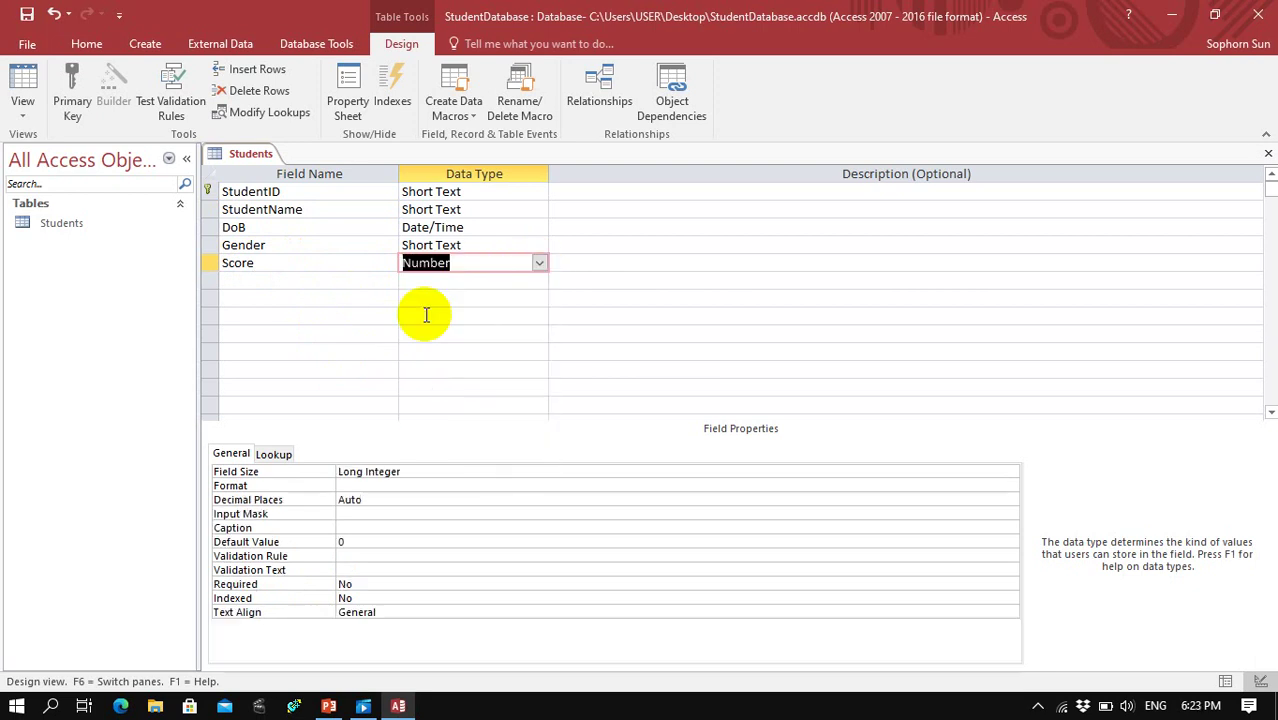
Examine the Score field's Field Size options and switch to the PowerPoint slide describing the Number field sizes
click(410, 472)
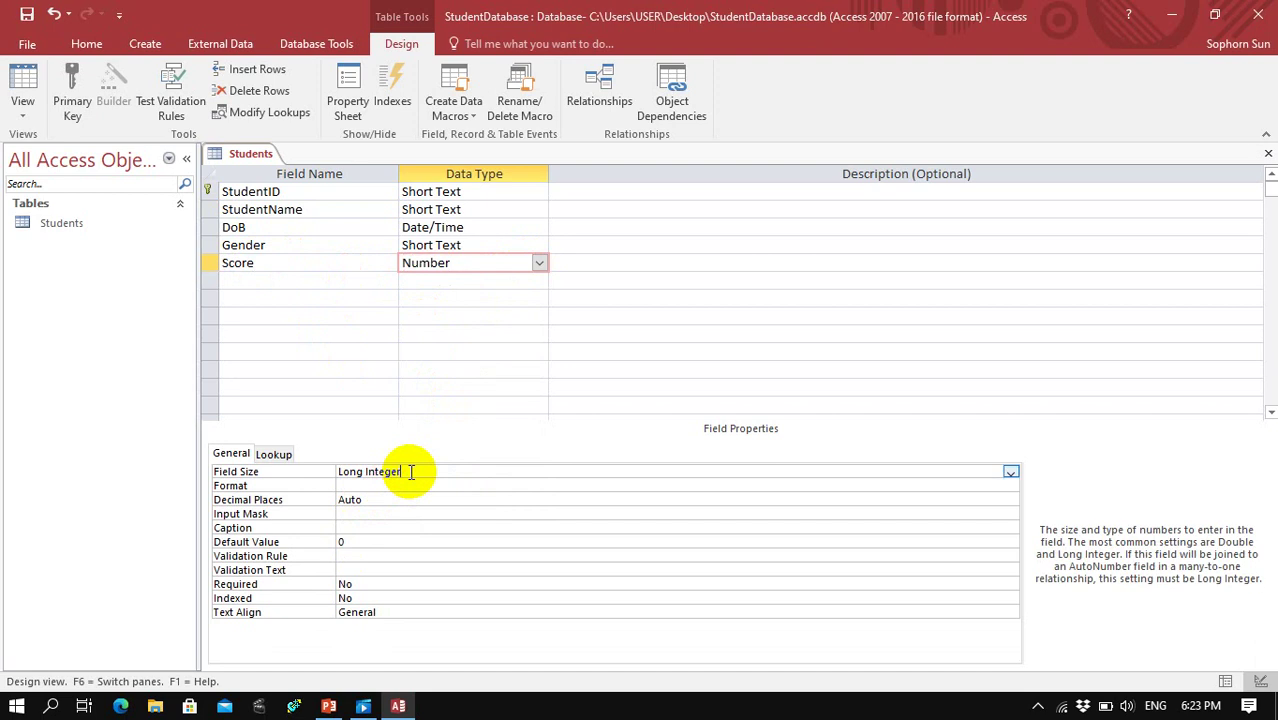
click(1010, 472)
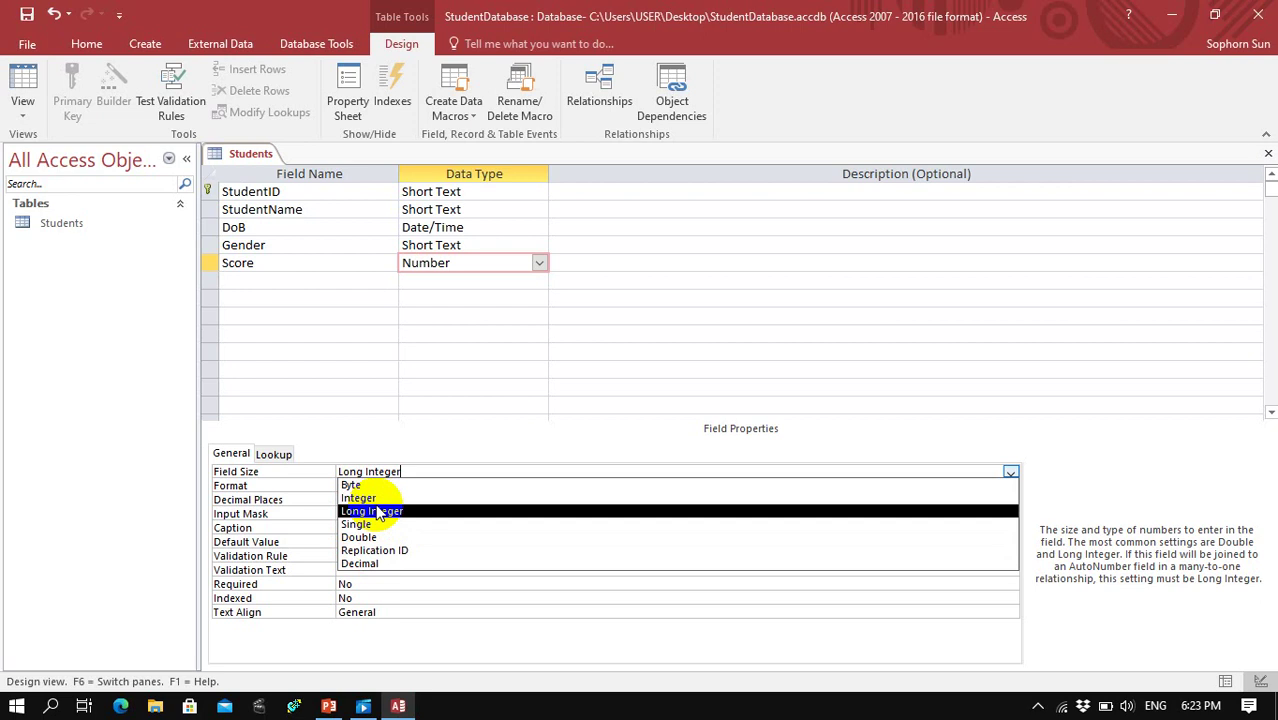
click(330, 705)
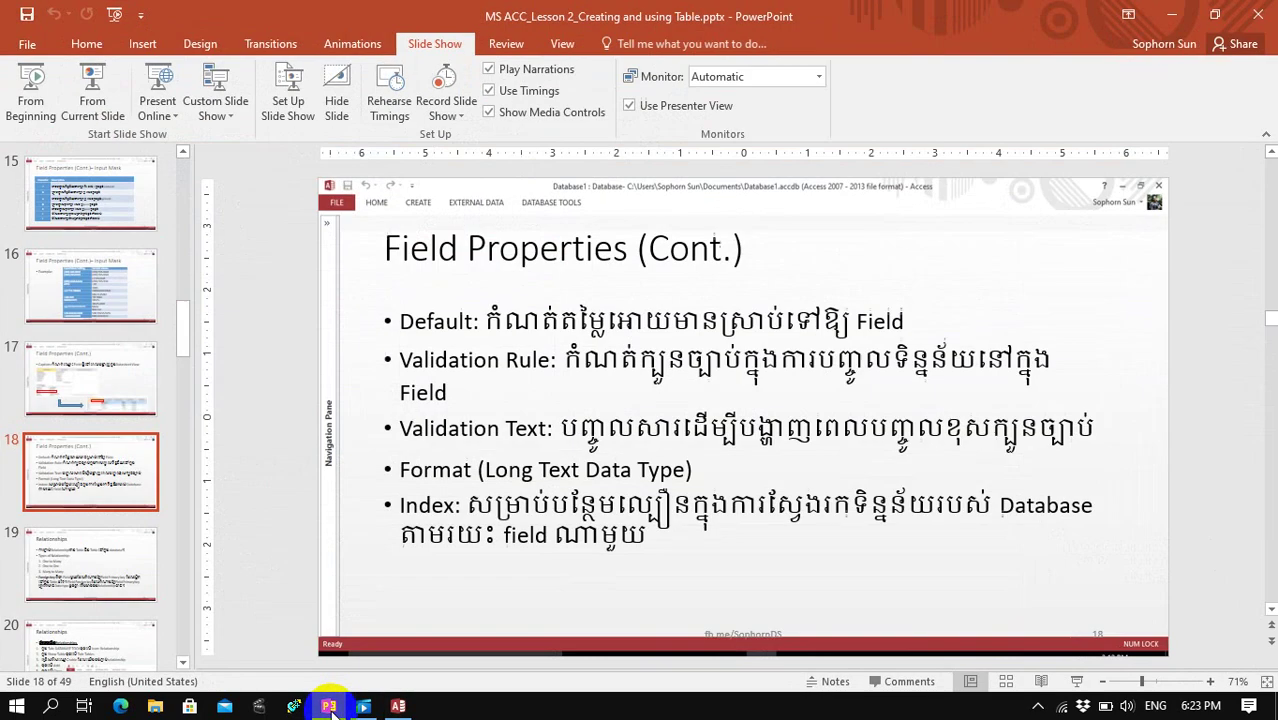
click(100, 285)
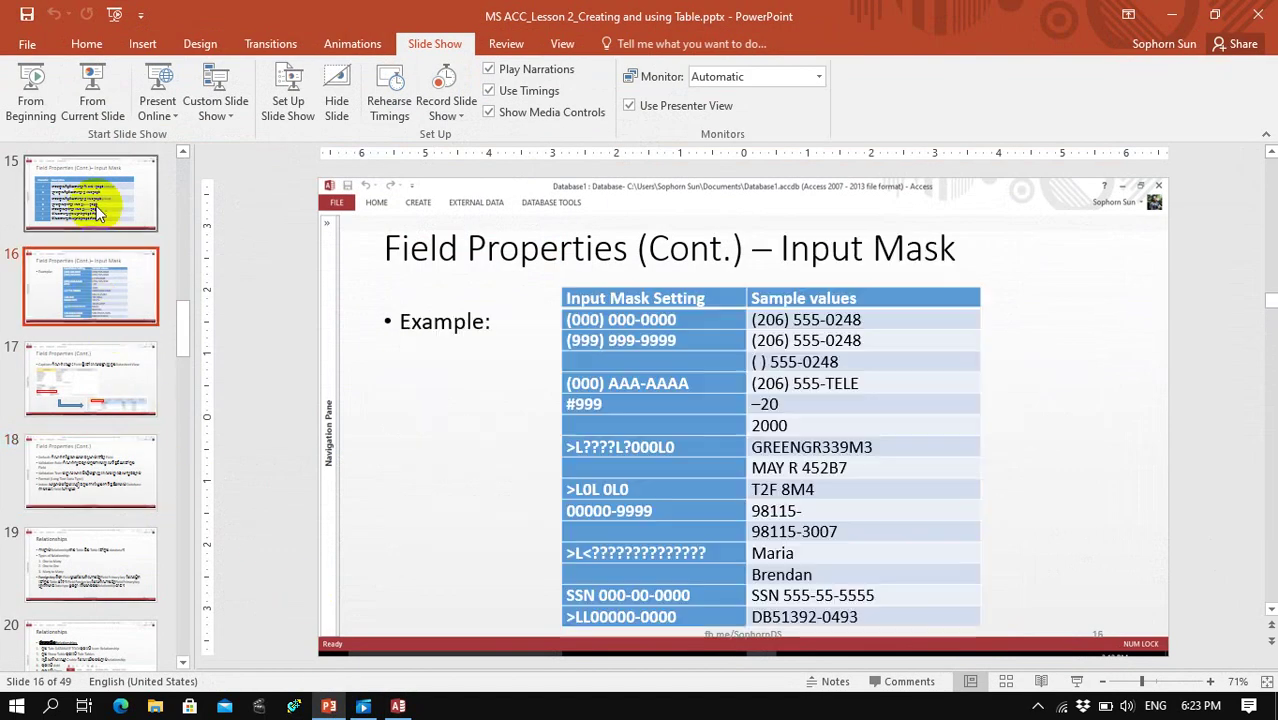
click(97, 208)
key(Up)
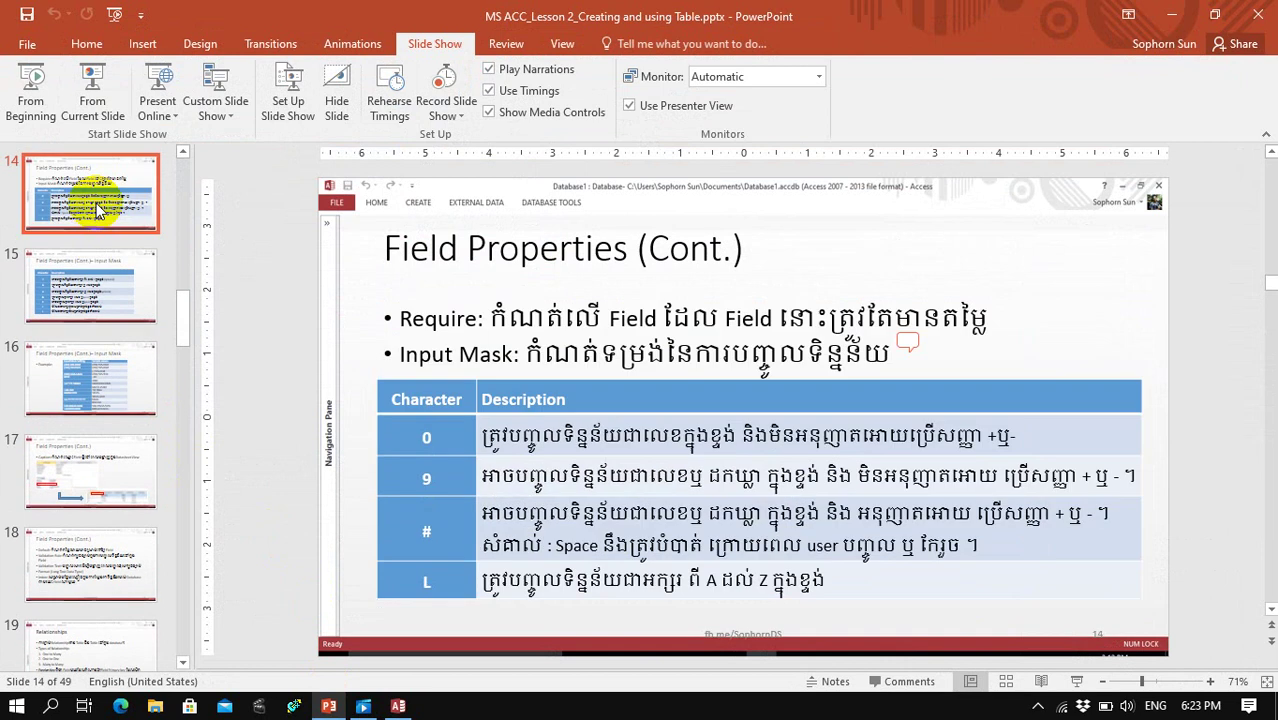
key(Up)
key(Up)
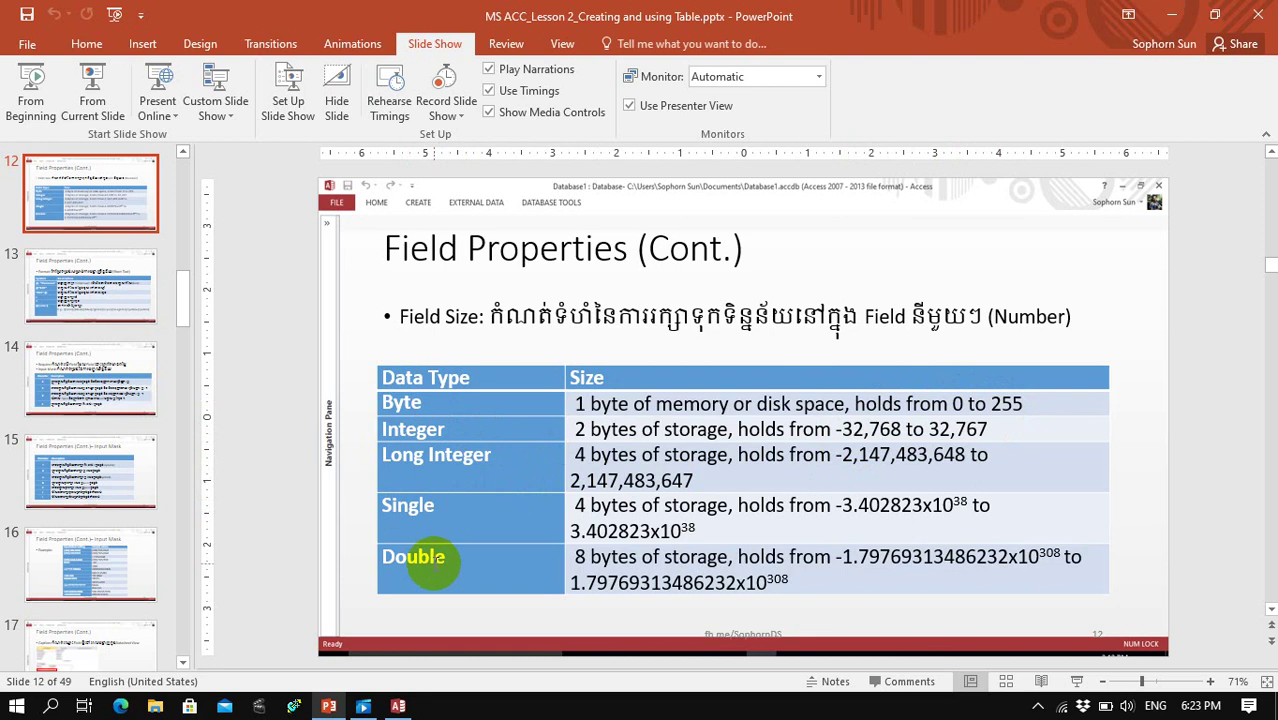
Return to Access and review the Score field's Field Size and Input Mask properties
click(398, 706)
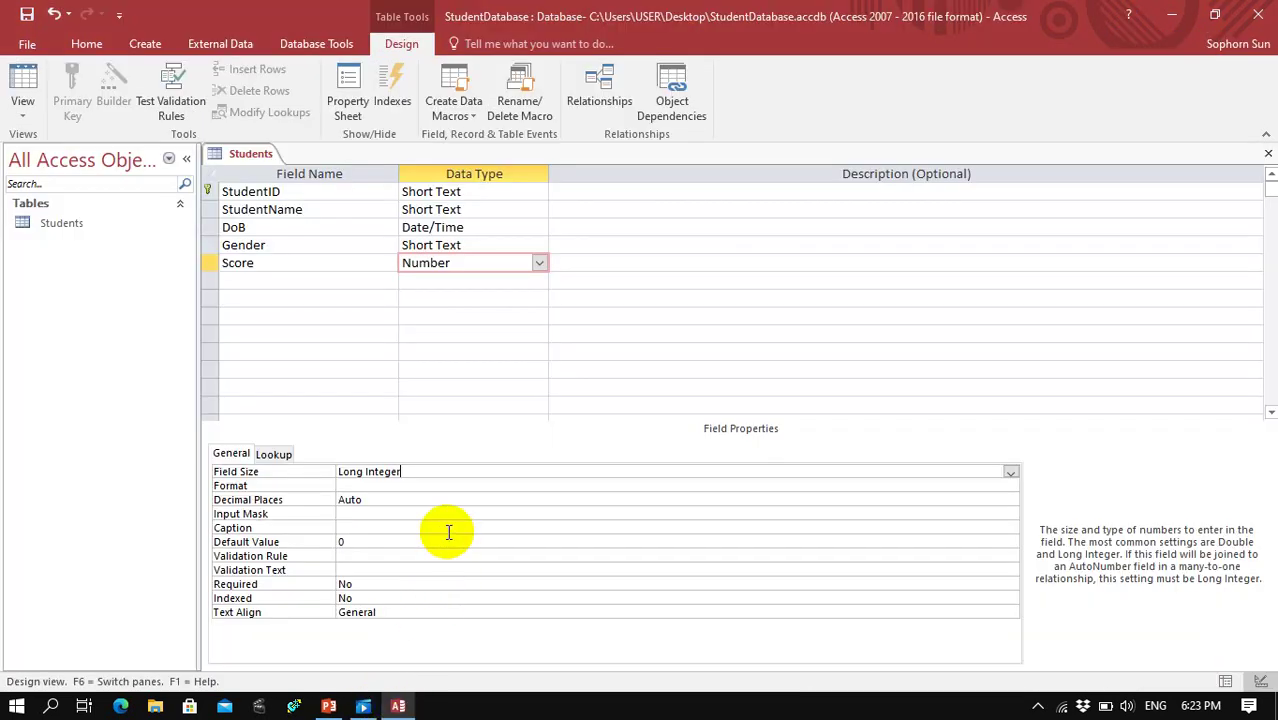
click(426, 470)
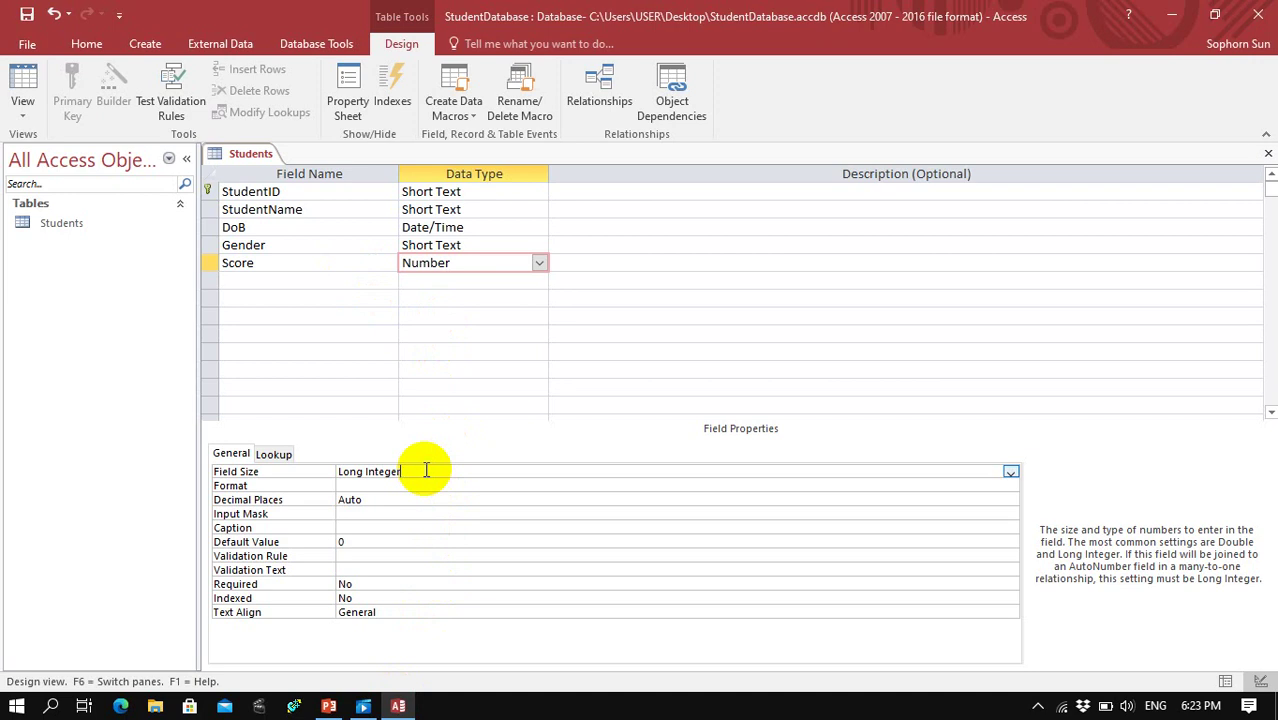
click(258, 280)
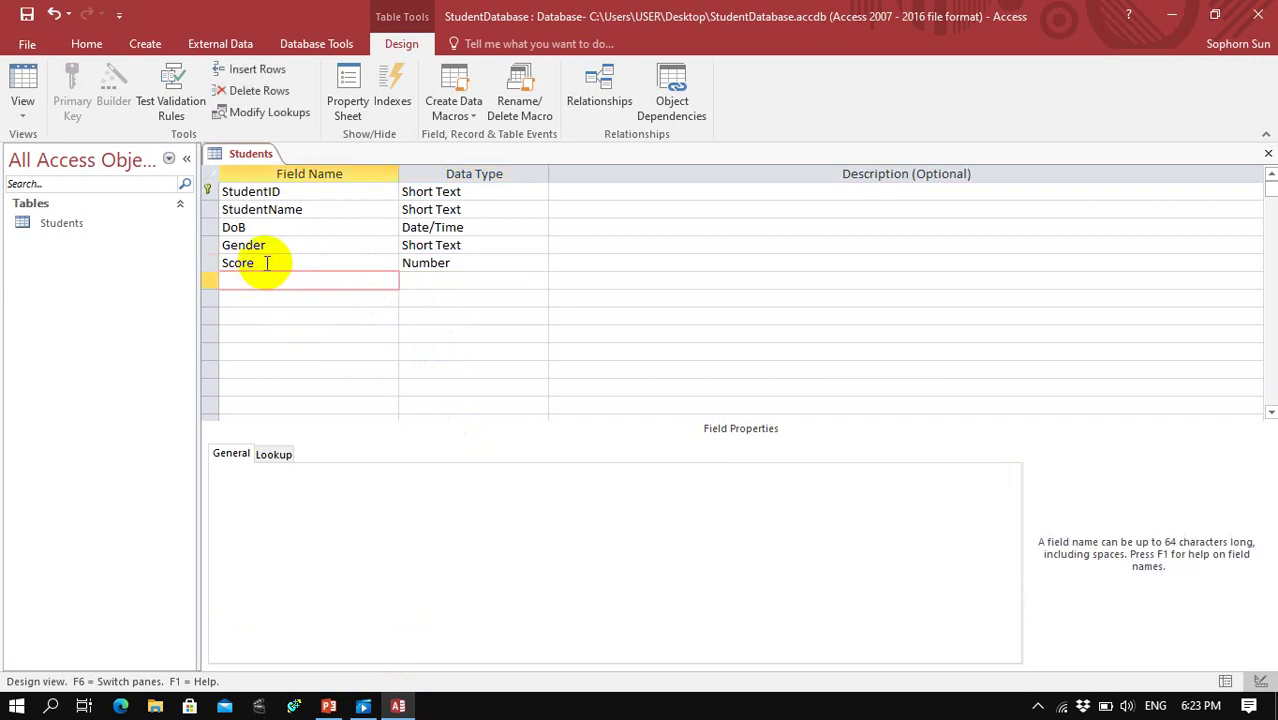
click(267, 263)
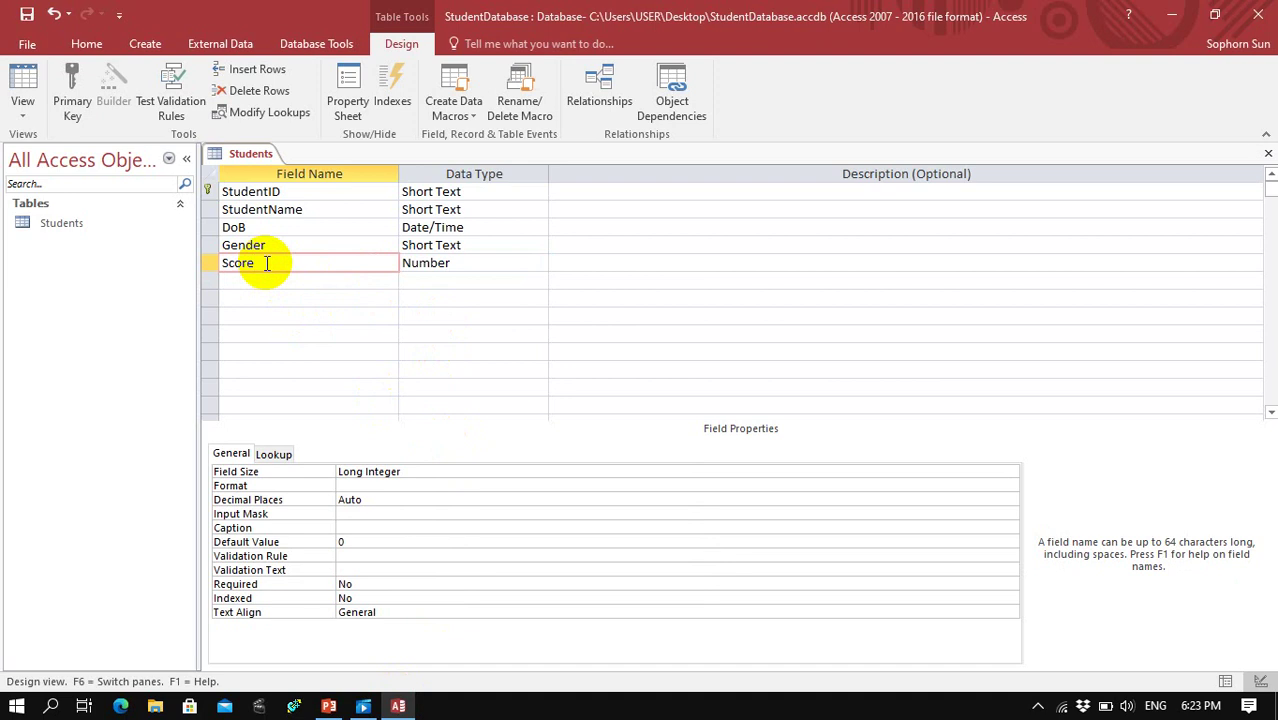
click(345, 514)
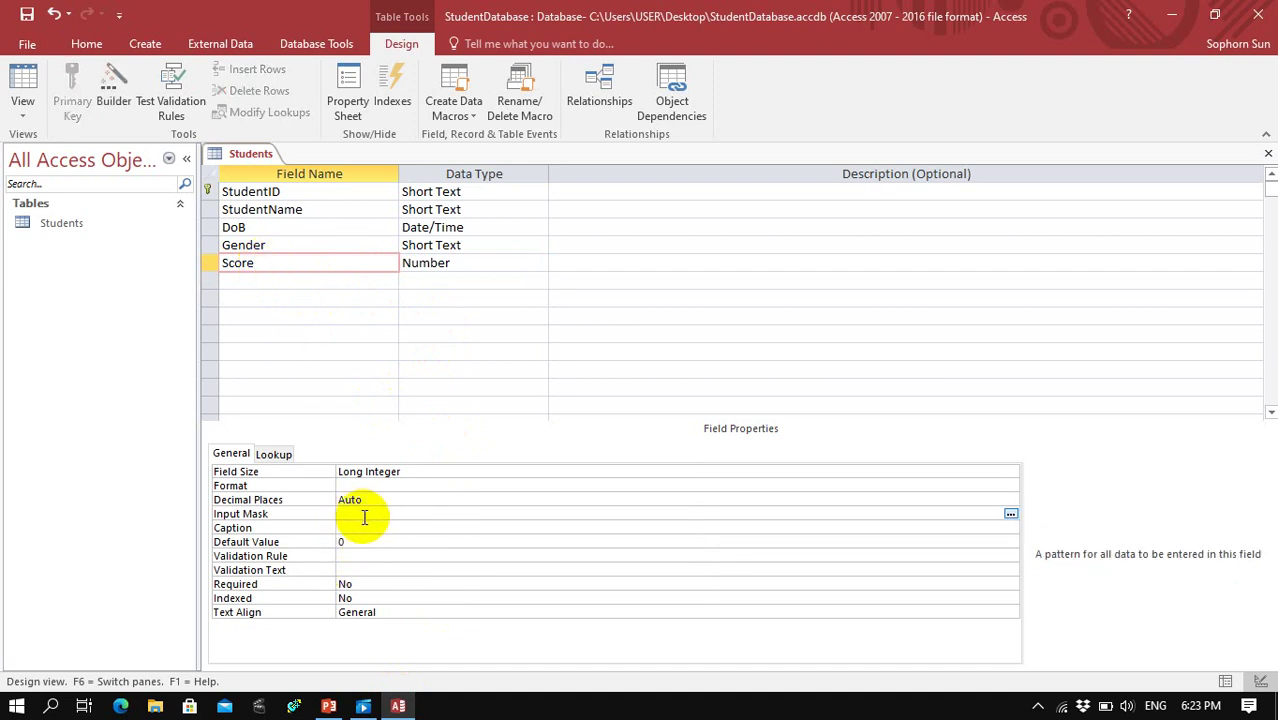
Add a Tel field below Score with the Short Text data type
click(256, 281)
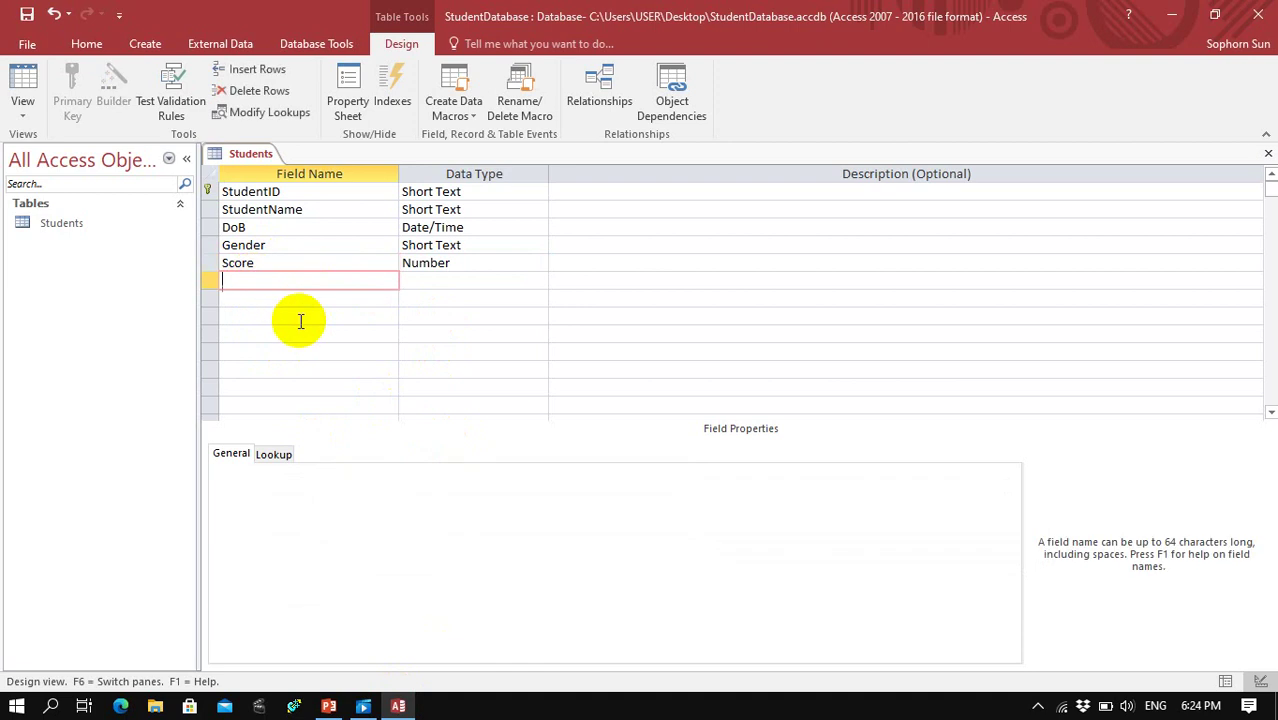
text(Tel)
key(Tab)
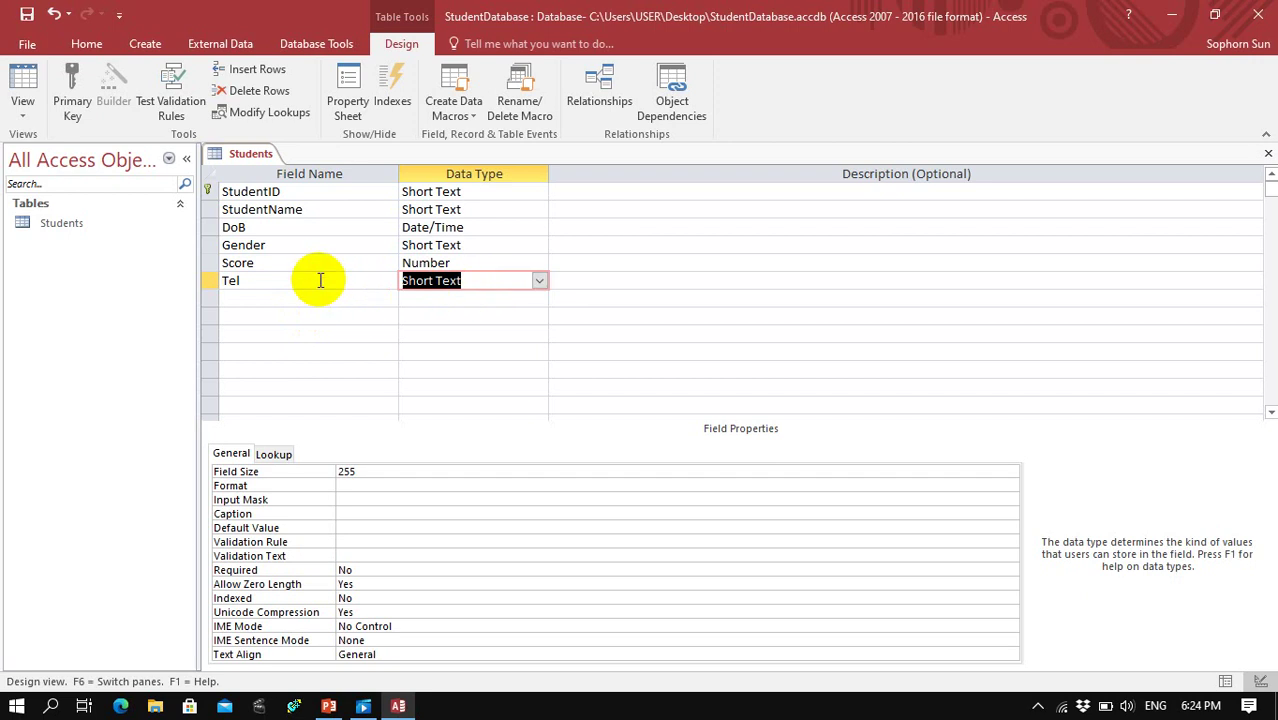
drag(433, 281, 463, 287)
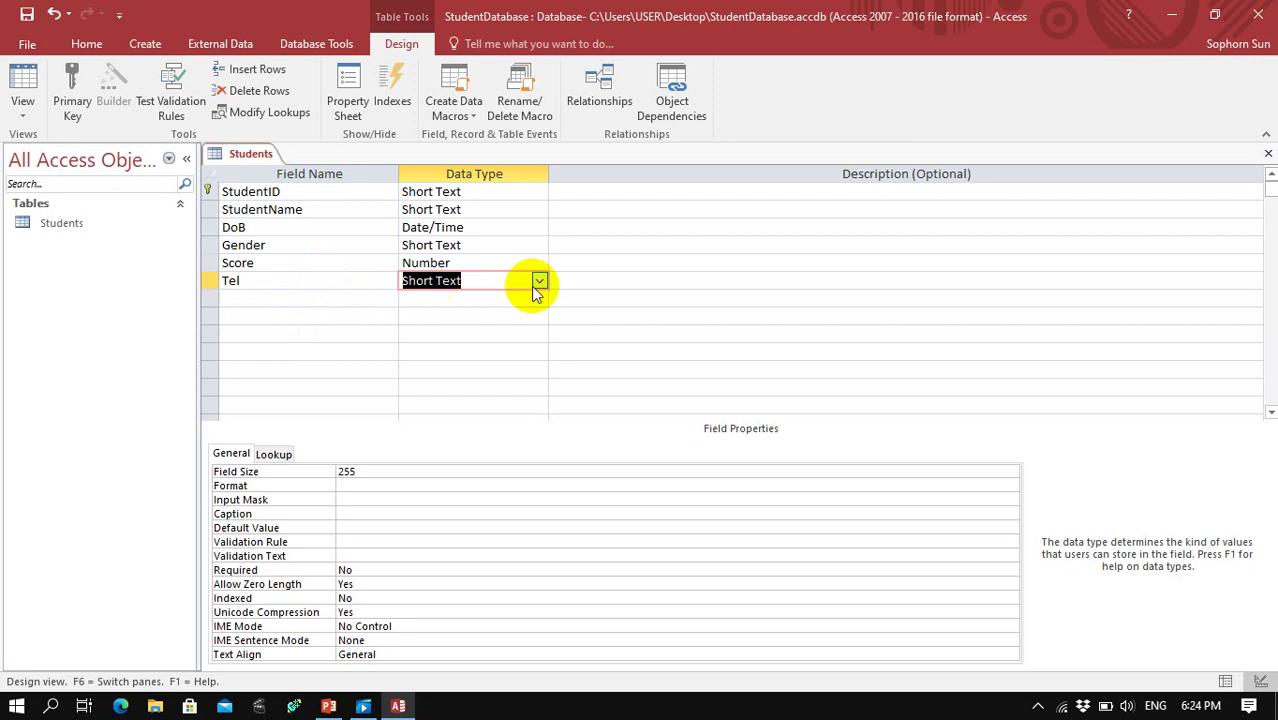
click(538, 281)
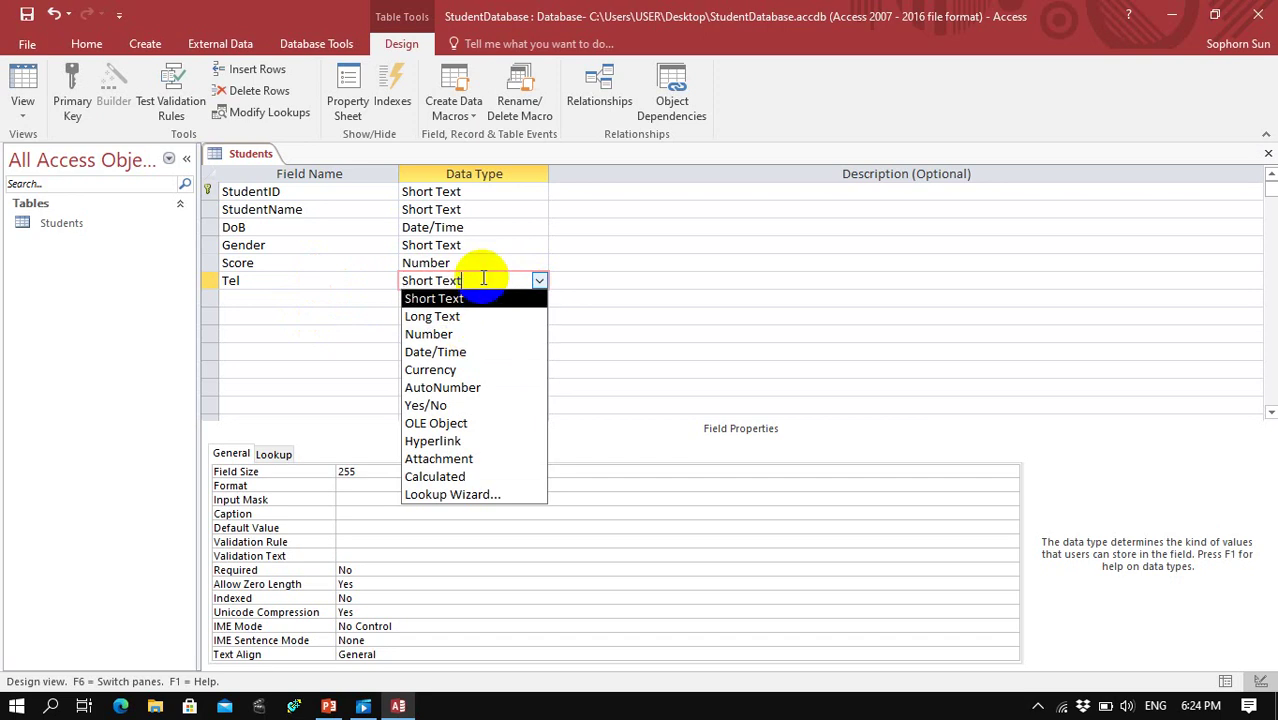
click(382, 280)
click(484, 273)
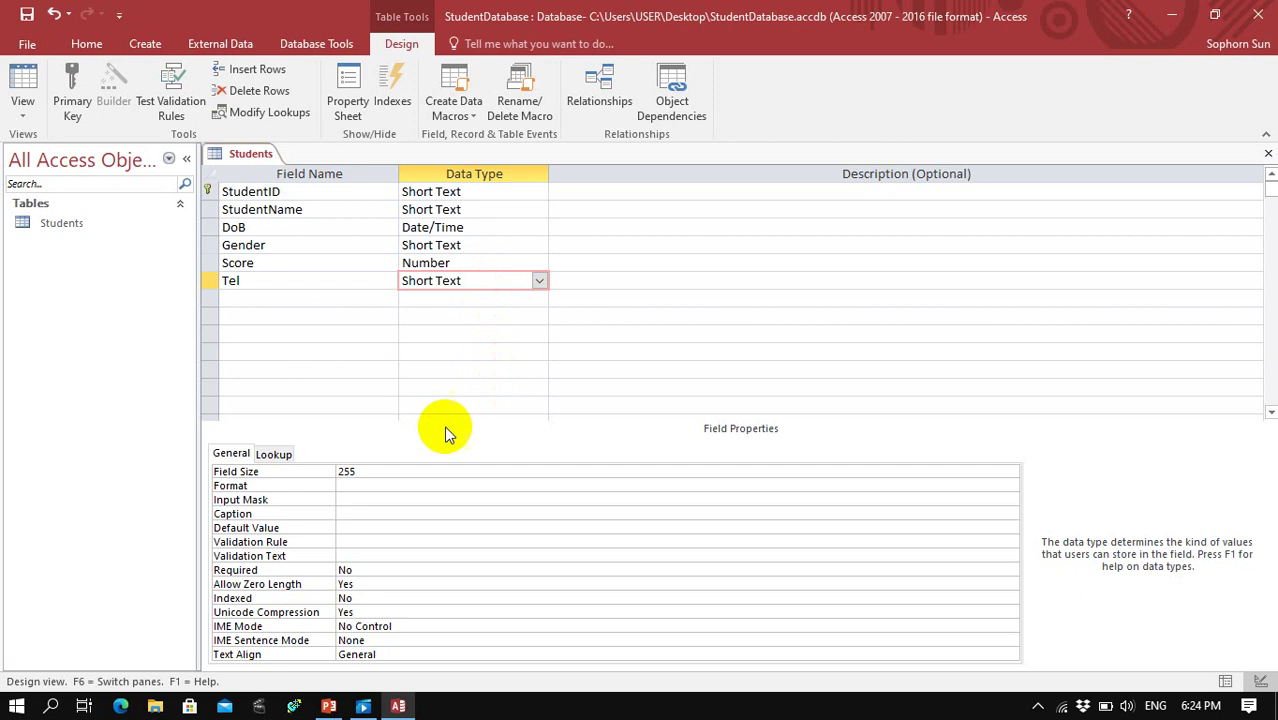
click(347, 500)
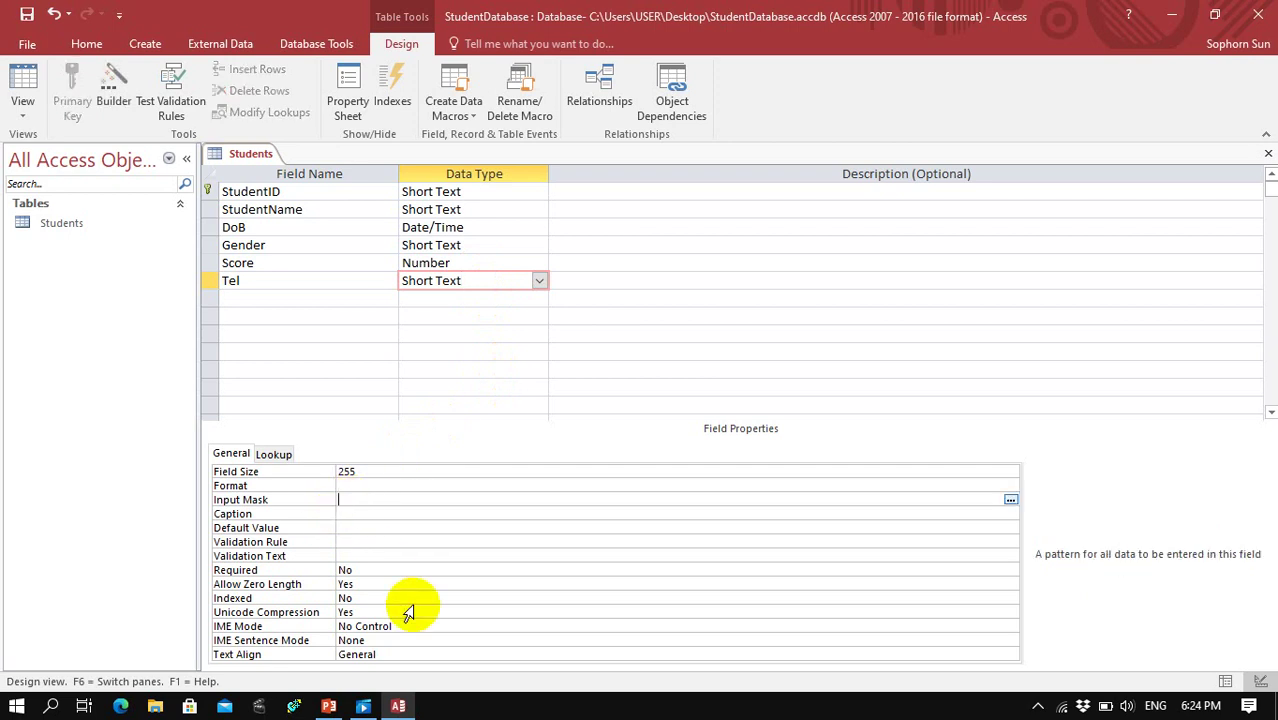
text((000)-)
text(999-9999)
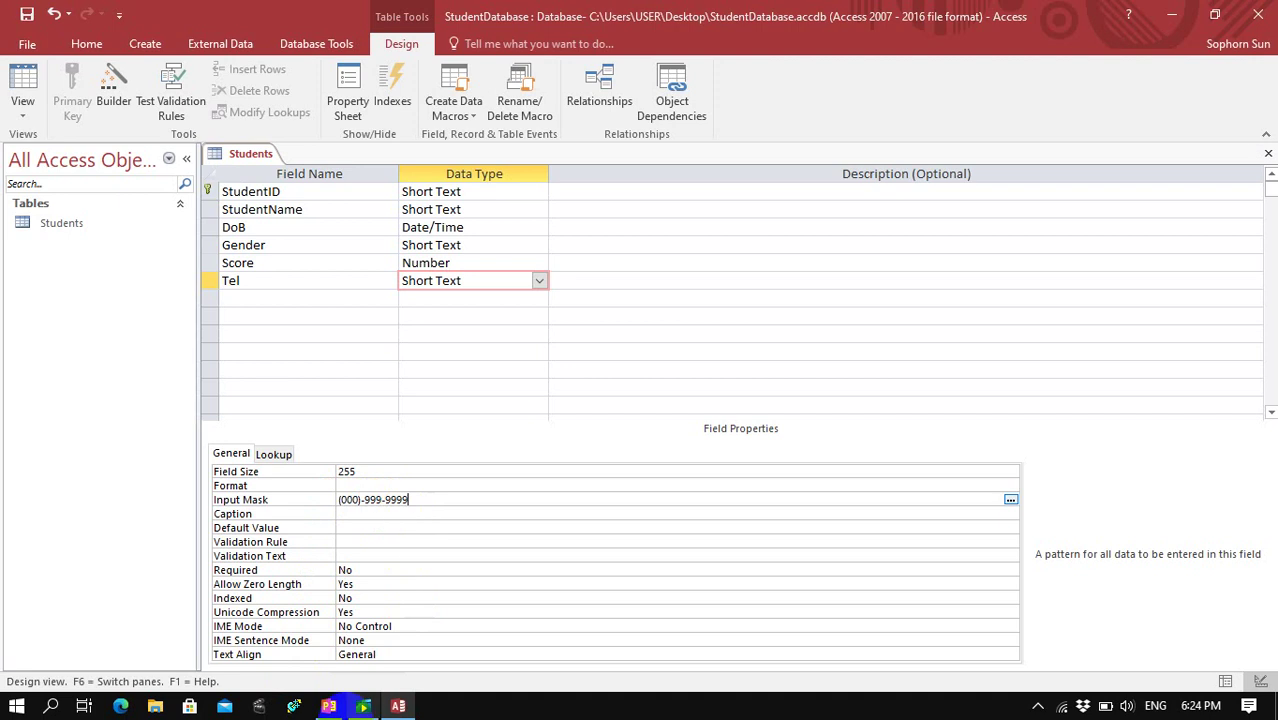
Switch to PowerPoint and examine the Input Mask slides with the mask characters and example settings
click(328, 706)
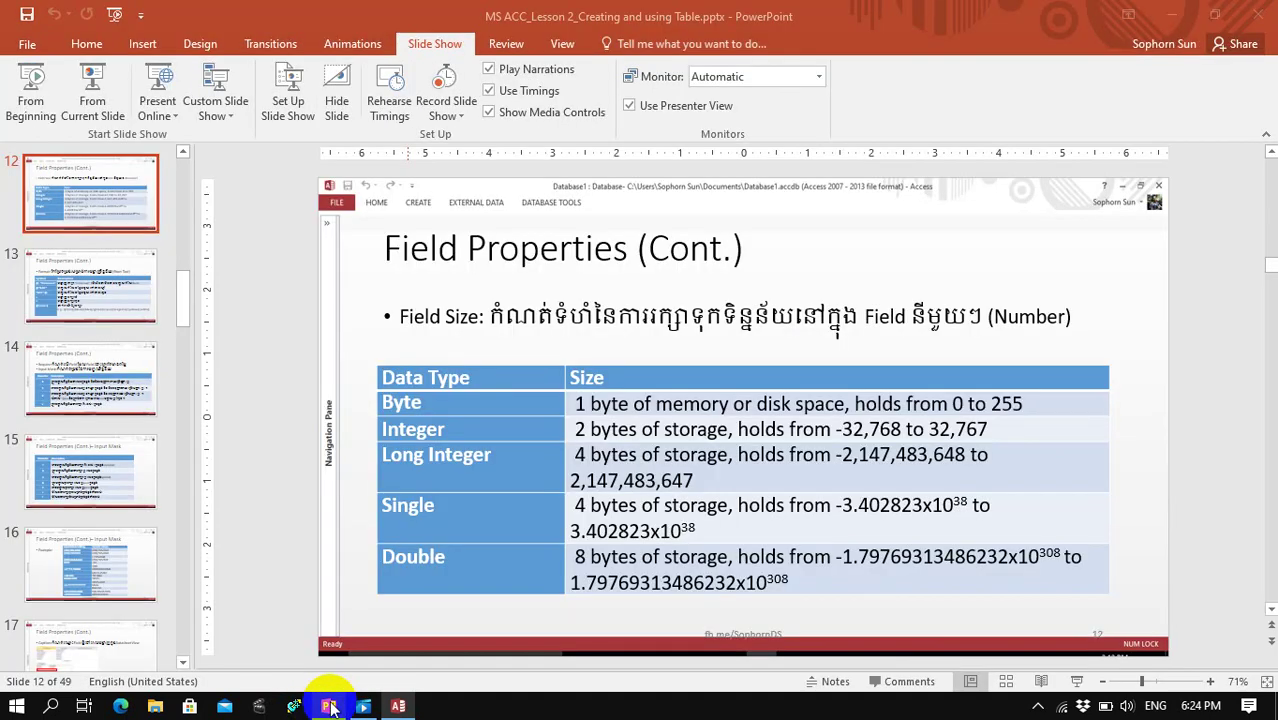
click(77, 287)
click(101, 462)
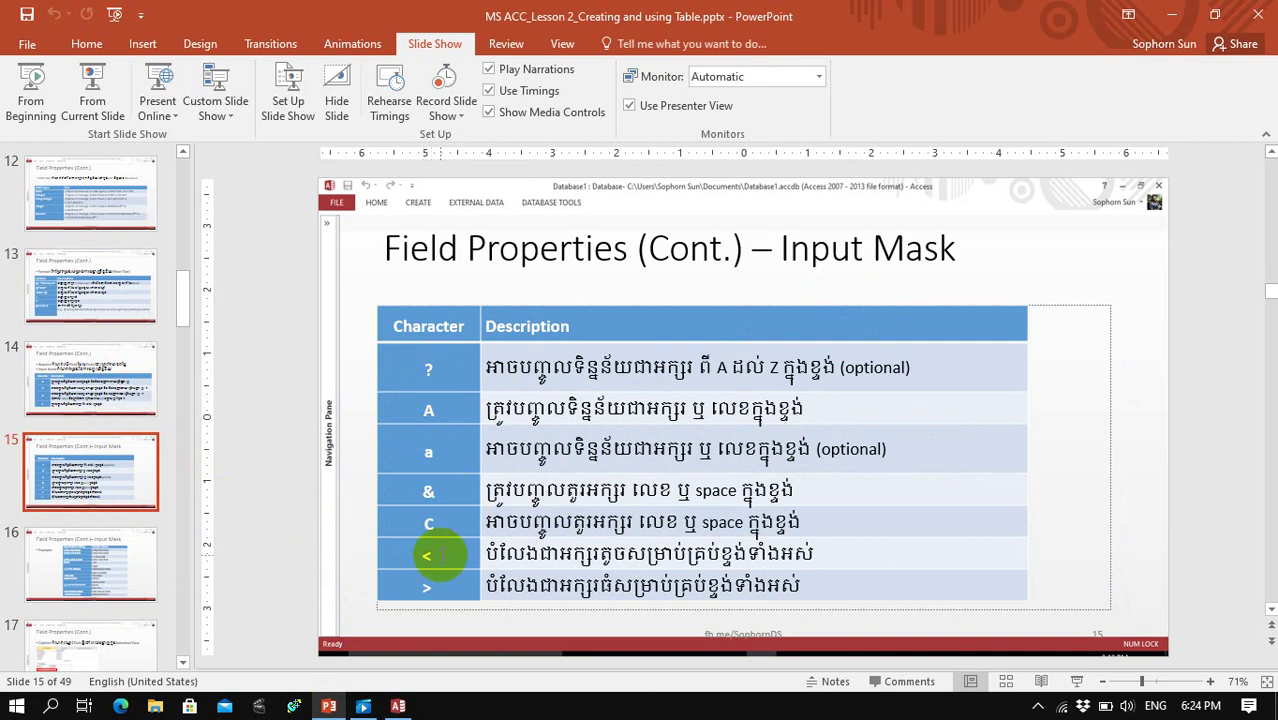
click(106, 556)
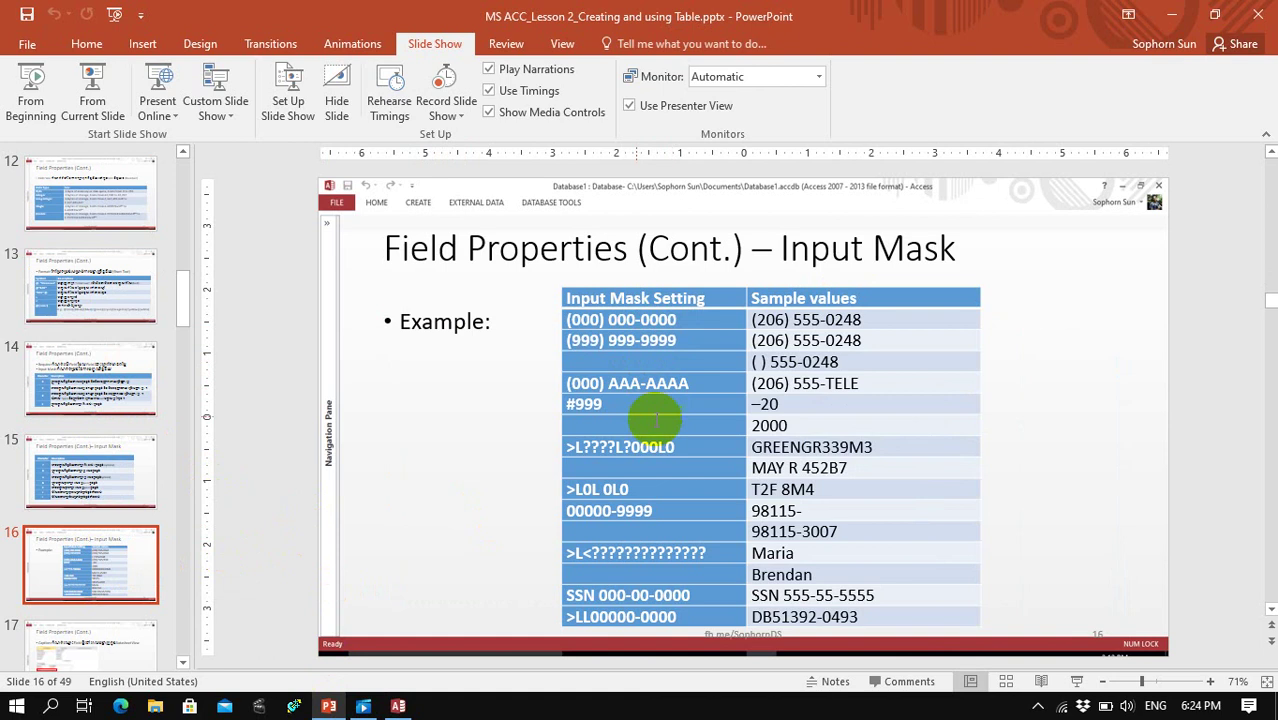
Return to Access, save the Students table design, and show the table in Datasheet View
click(398, 706)
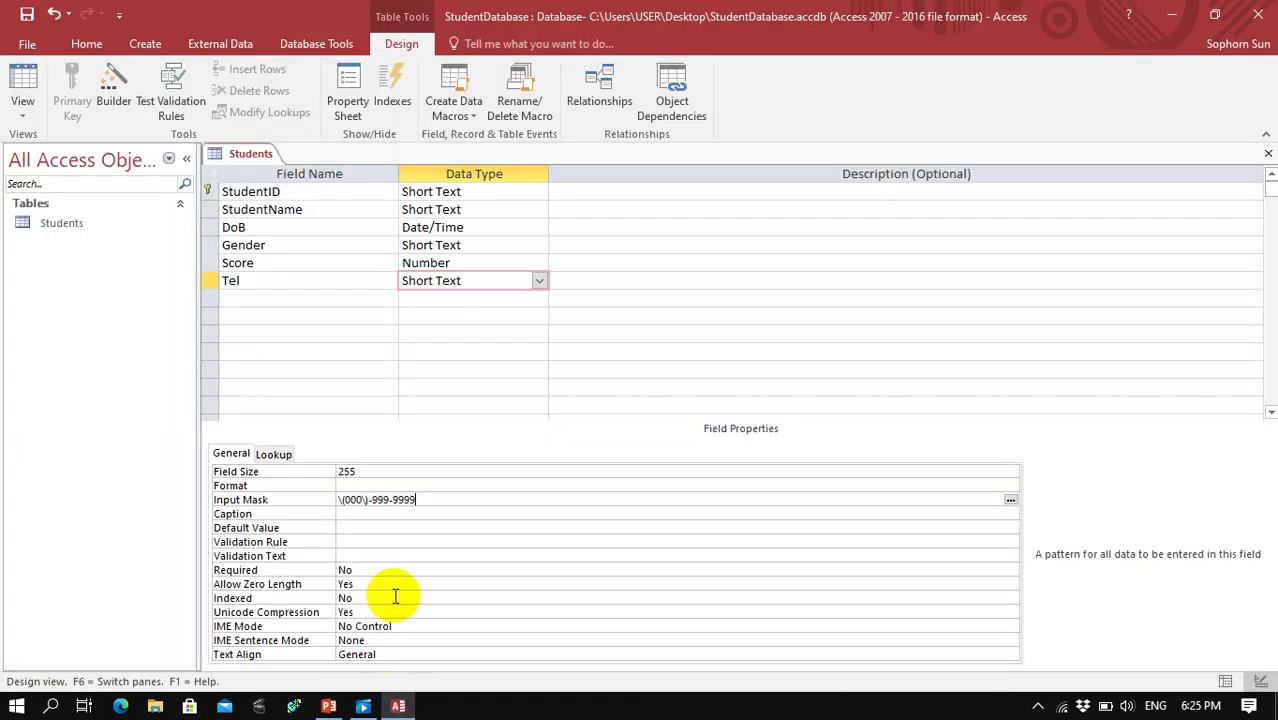
click(418, 514)
click(26, 13)
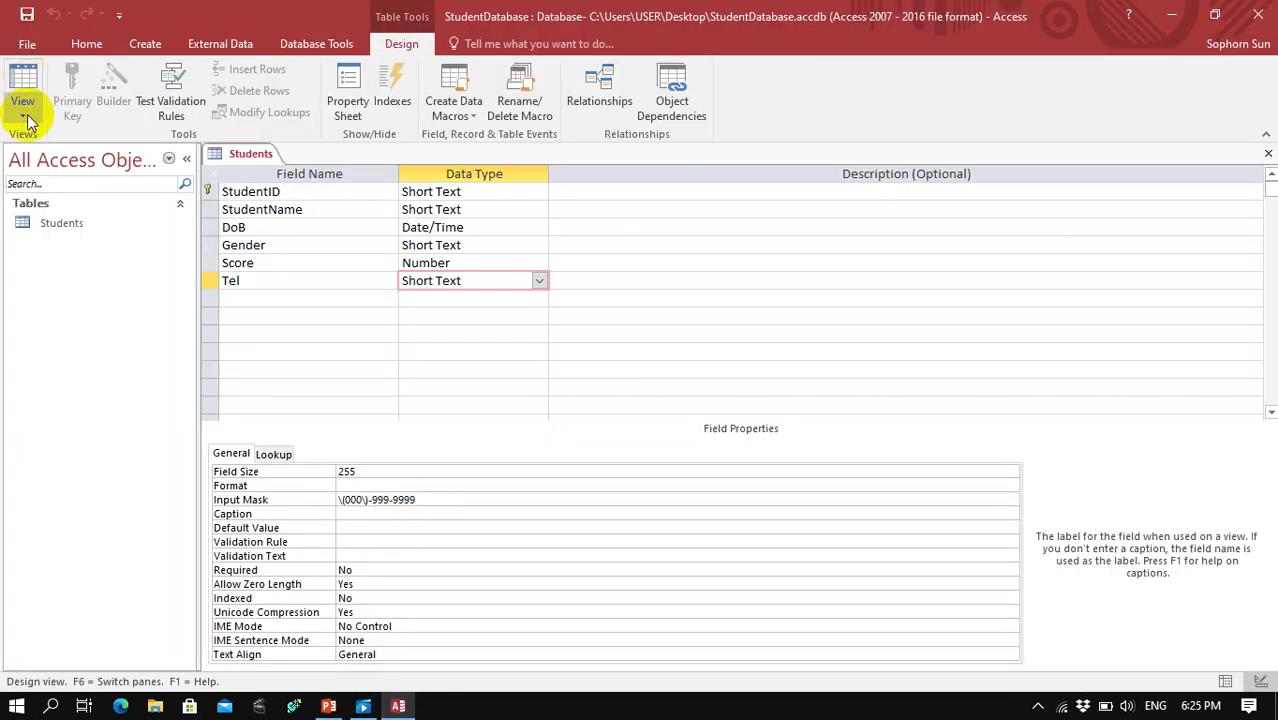
click(23, 118)
click(60, 141)
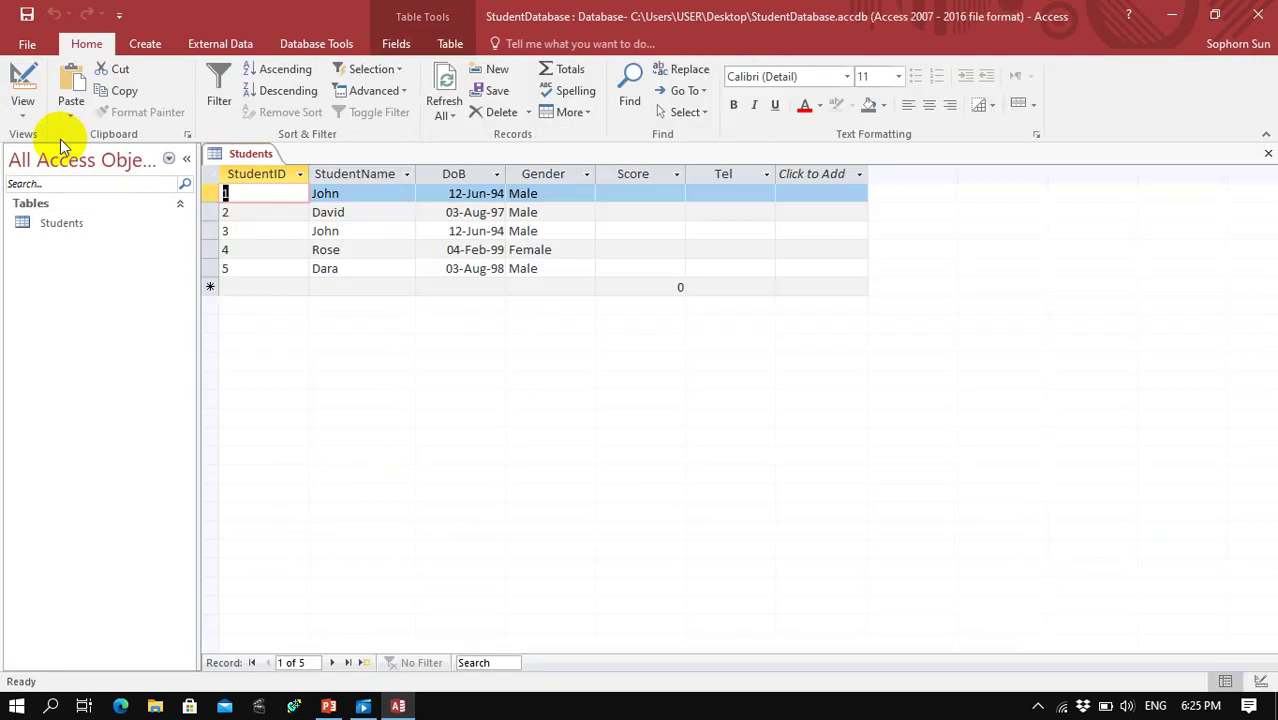
Enter a phone number in the first record's Tel field, leaving the last optional digits empty, and save the record
click(699, 192)
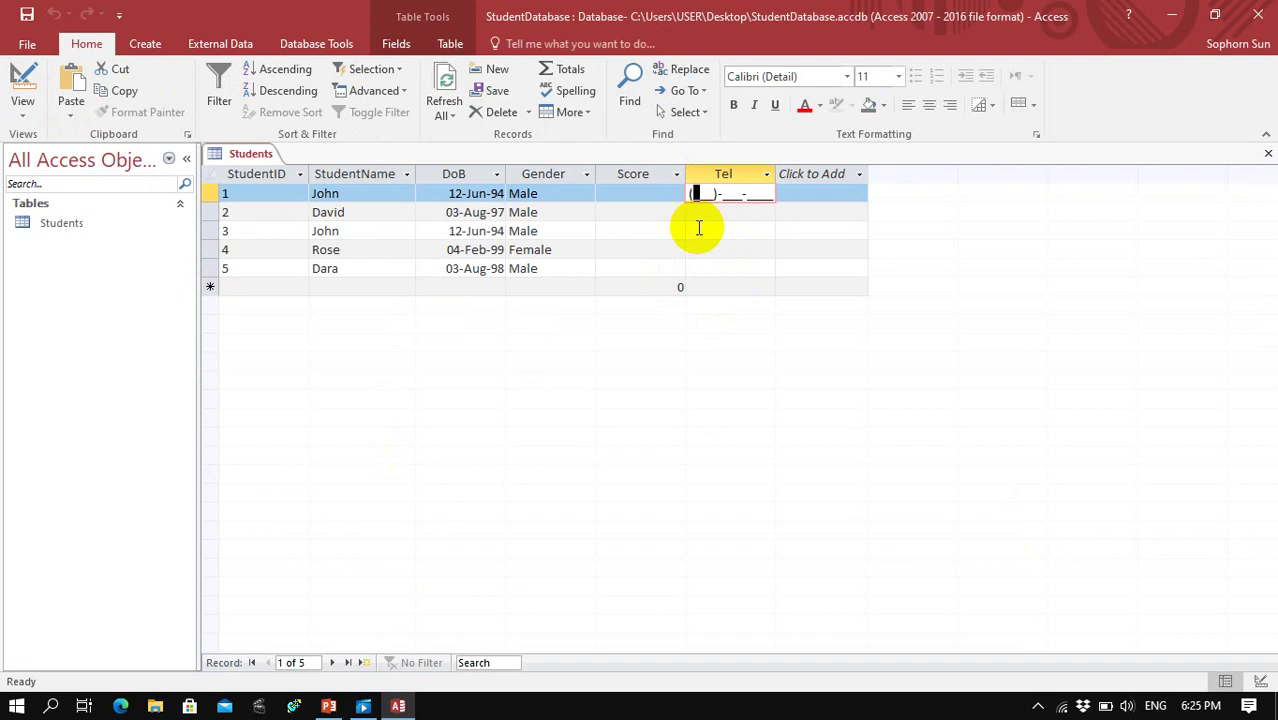
text(0)
text(012)-)
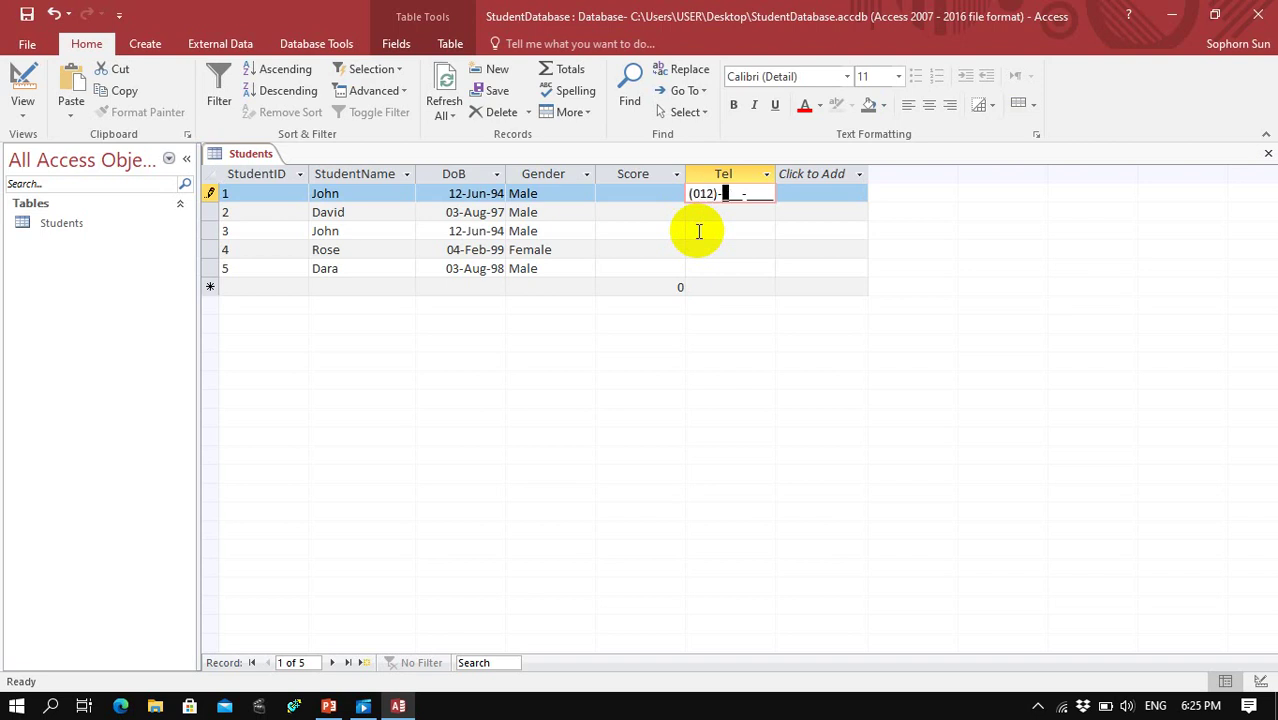
text(456-678)
key(BackSpace)
click(733, 211)
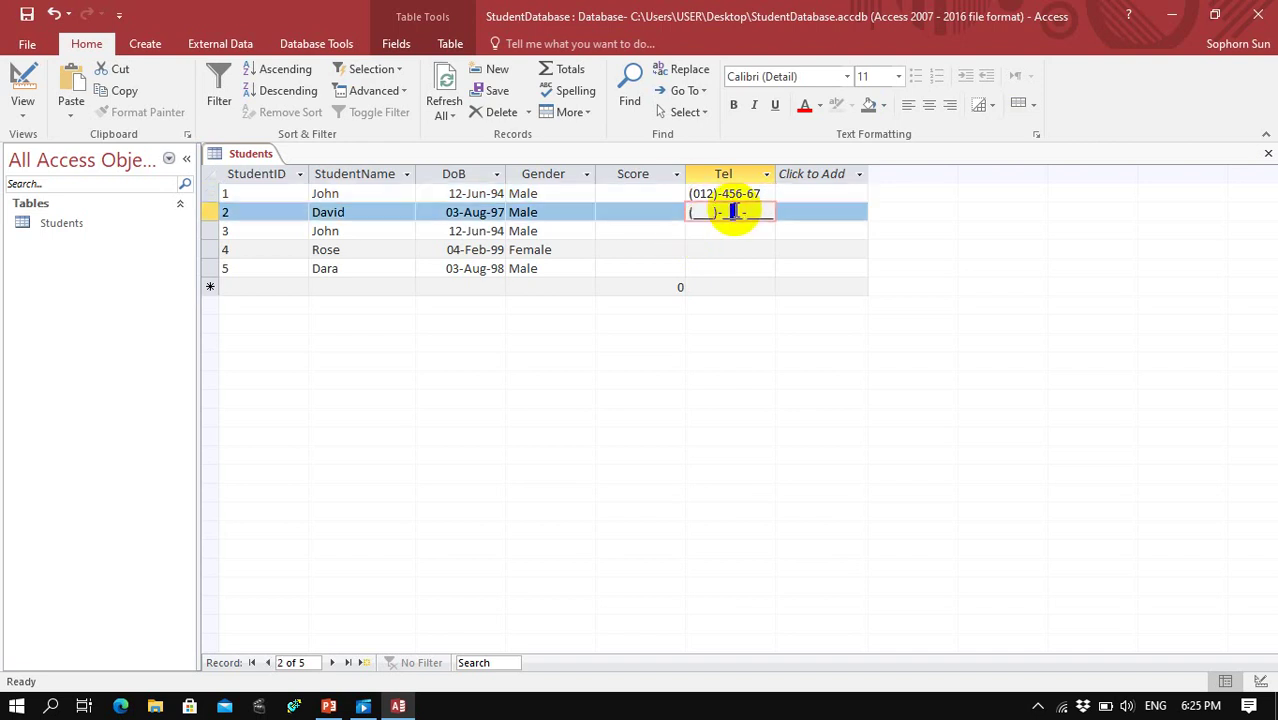
Try to save the first record's Tel entry with the third area-code digit removed, then dismiss the warning
click(768, 193)
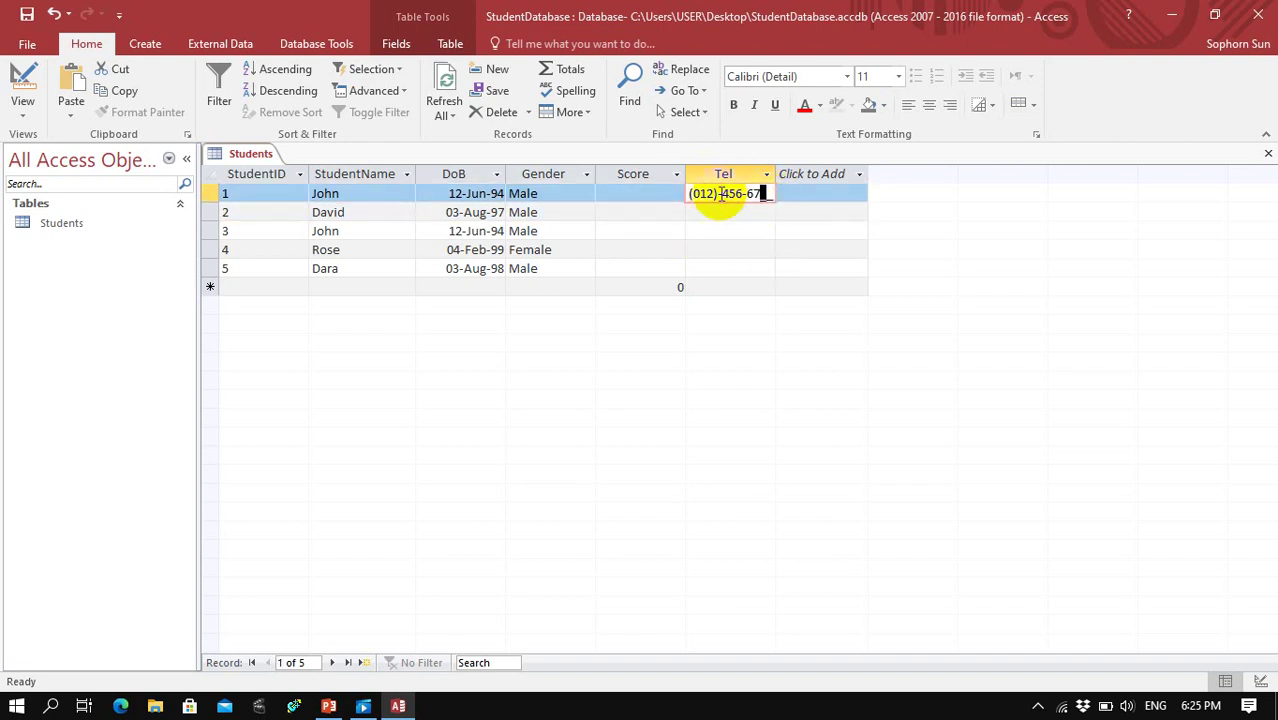
click(703, 193)
click(710, 193)
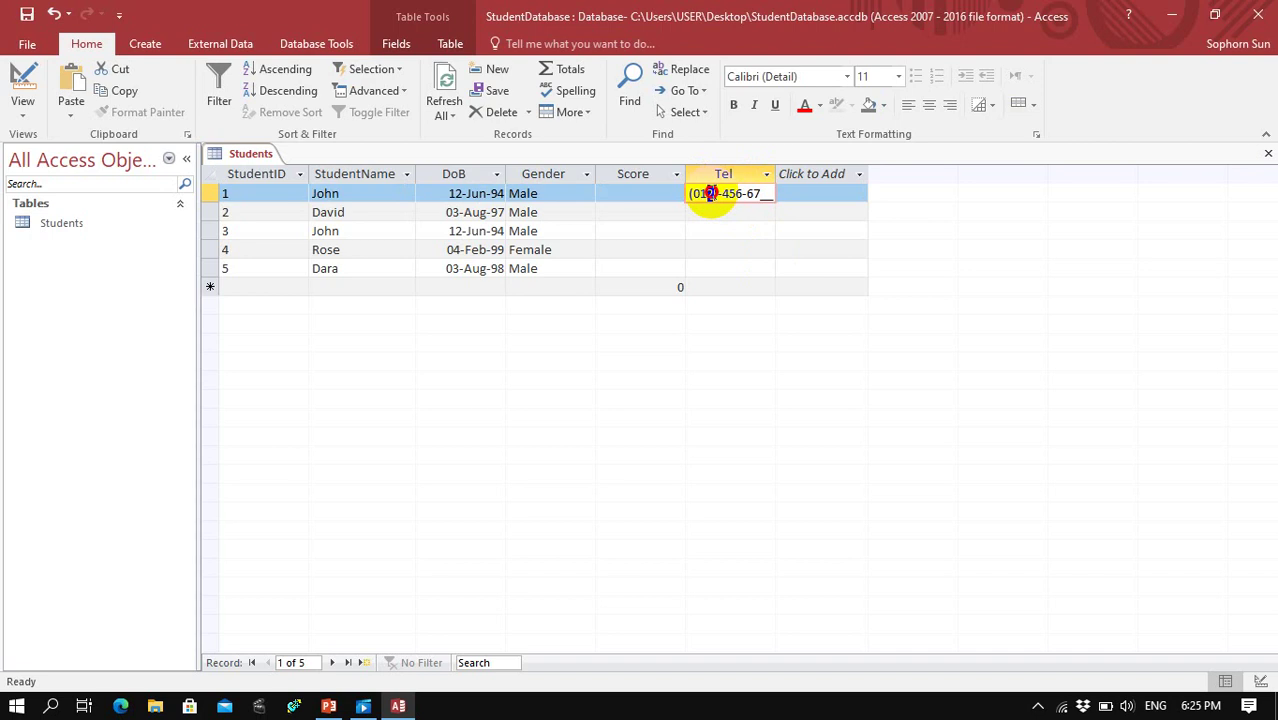
key(Delete)
key(Return)
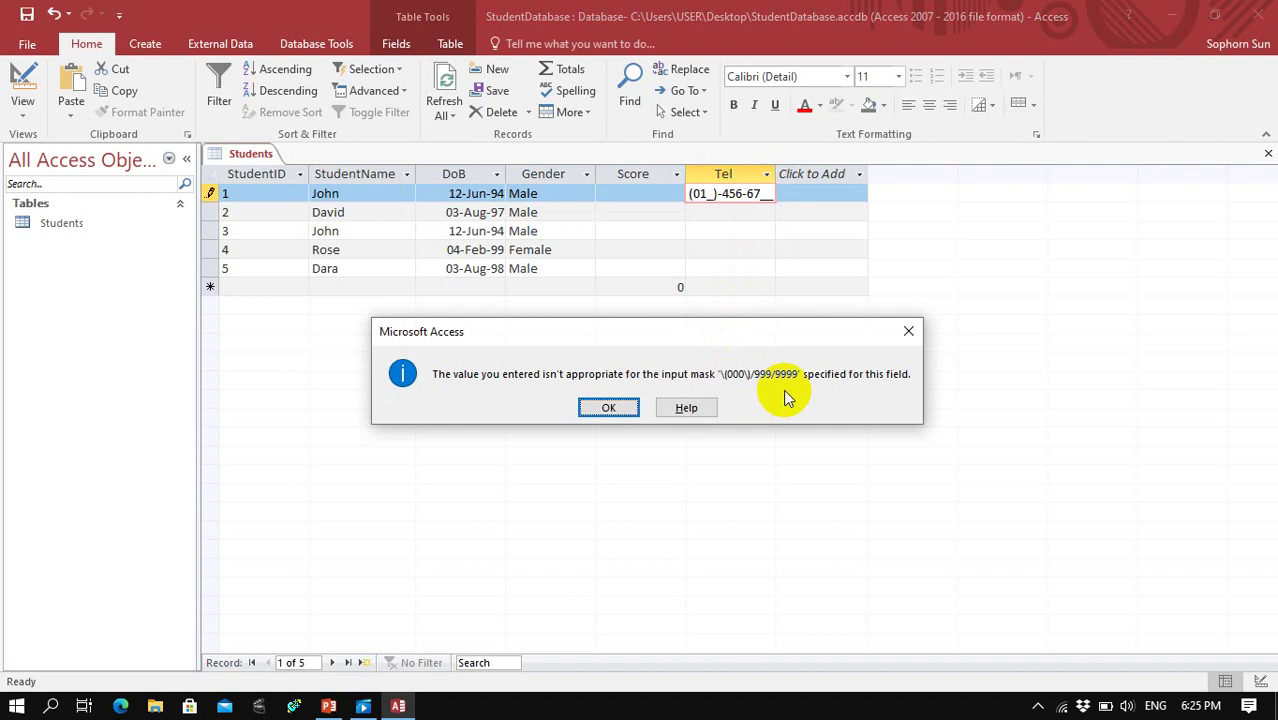
click(608, 406)
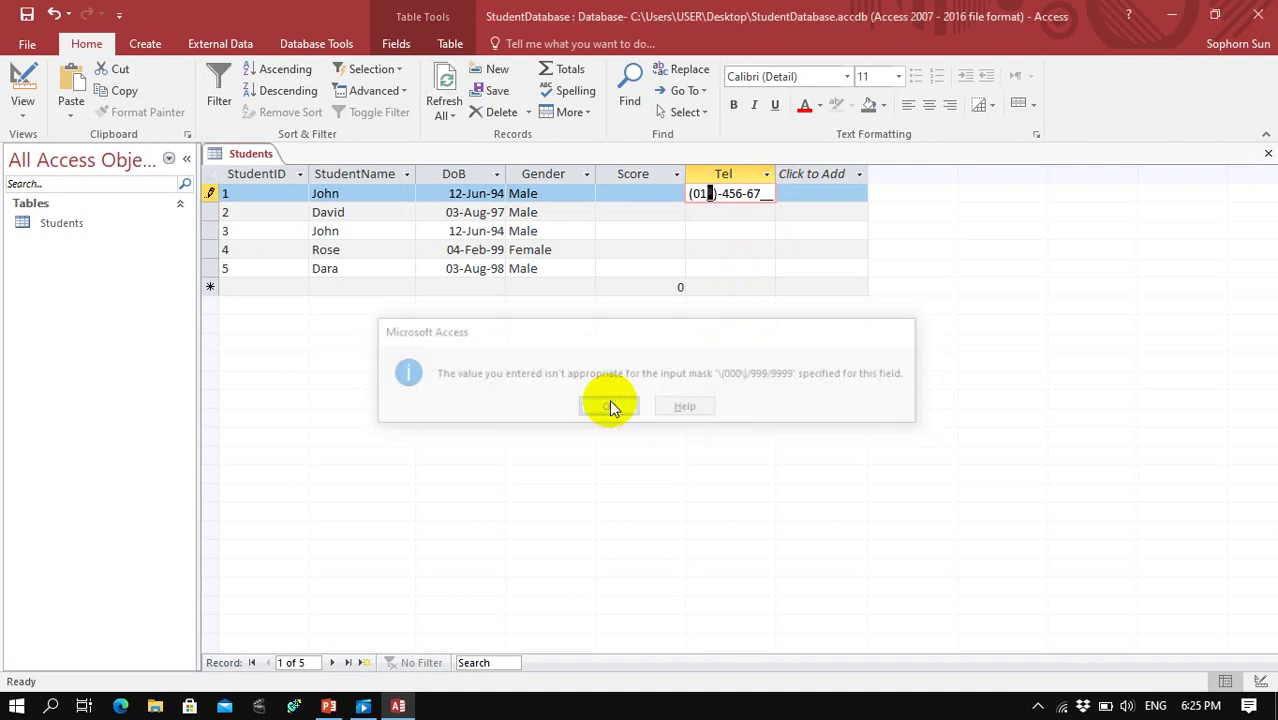
Switch to PowerPoint and review the Input Mask slides with the mask characters and the example settings
click(328, 706)
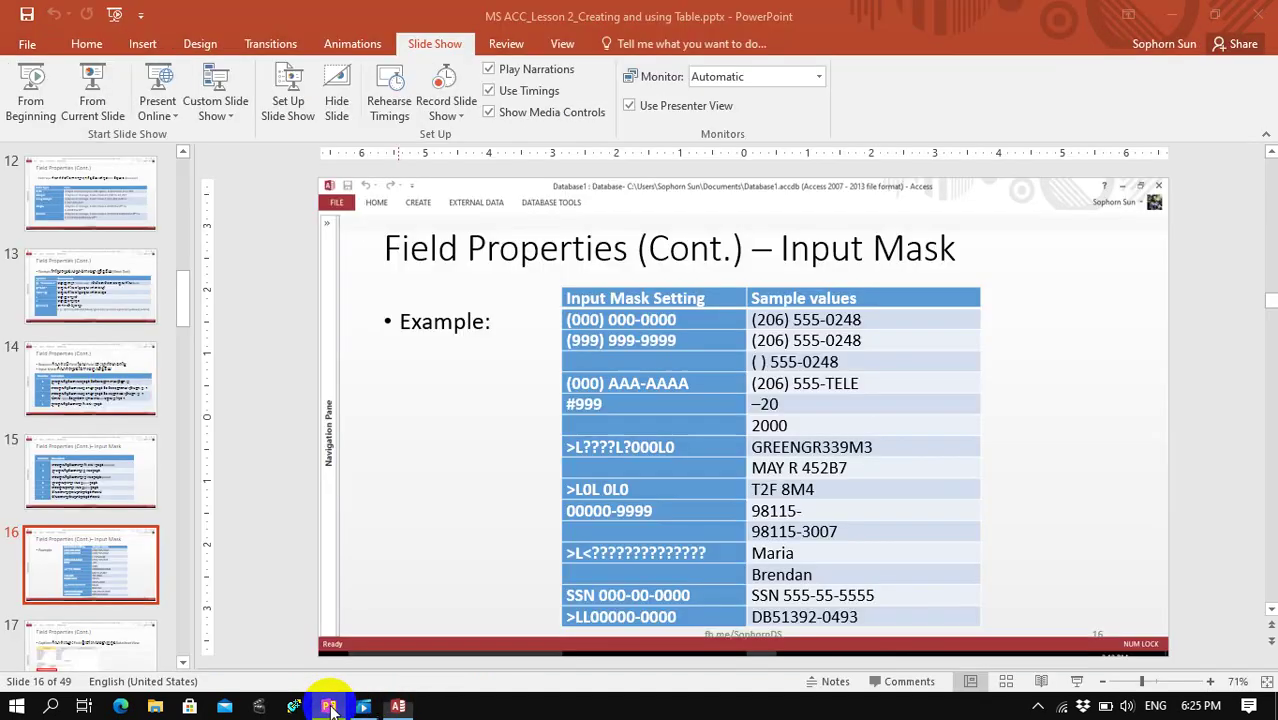
click(85, 455)
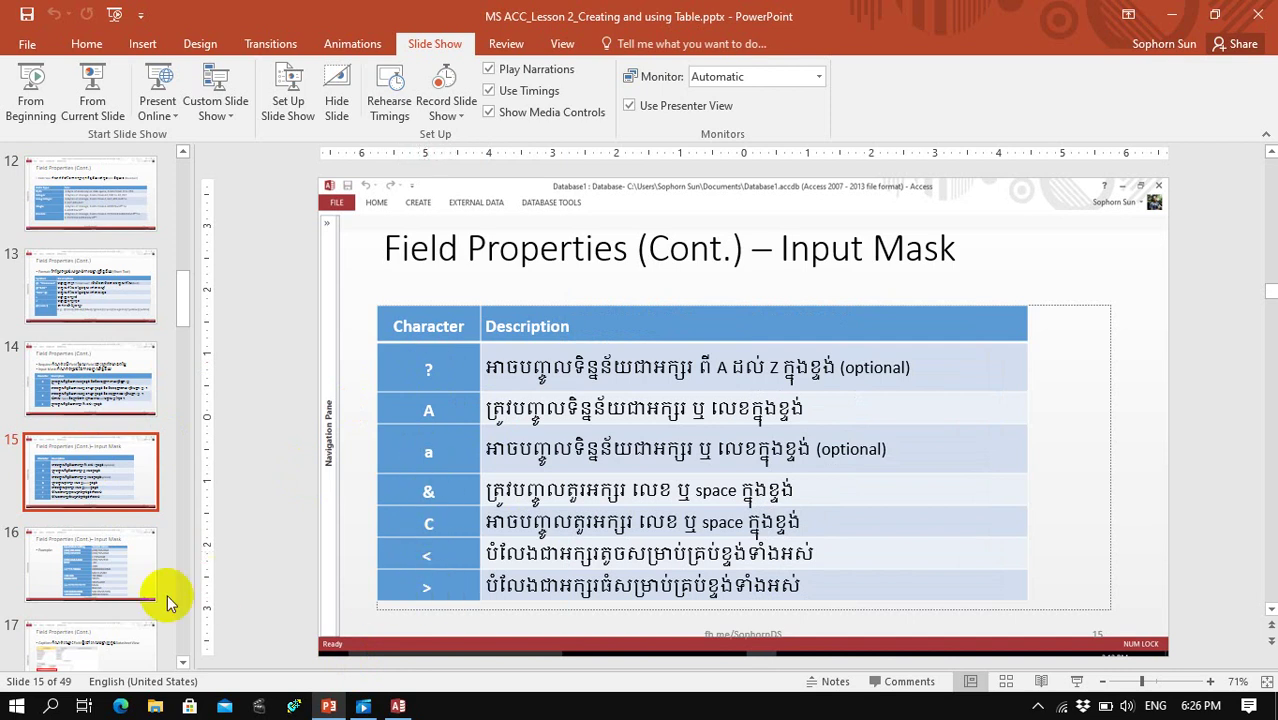
click(115, 561)
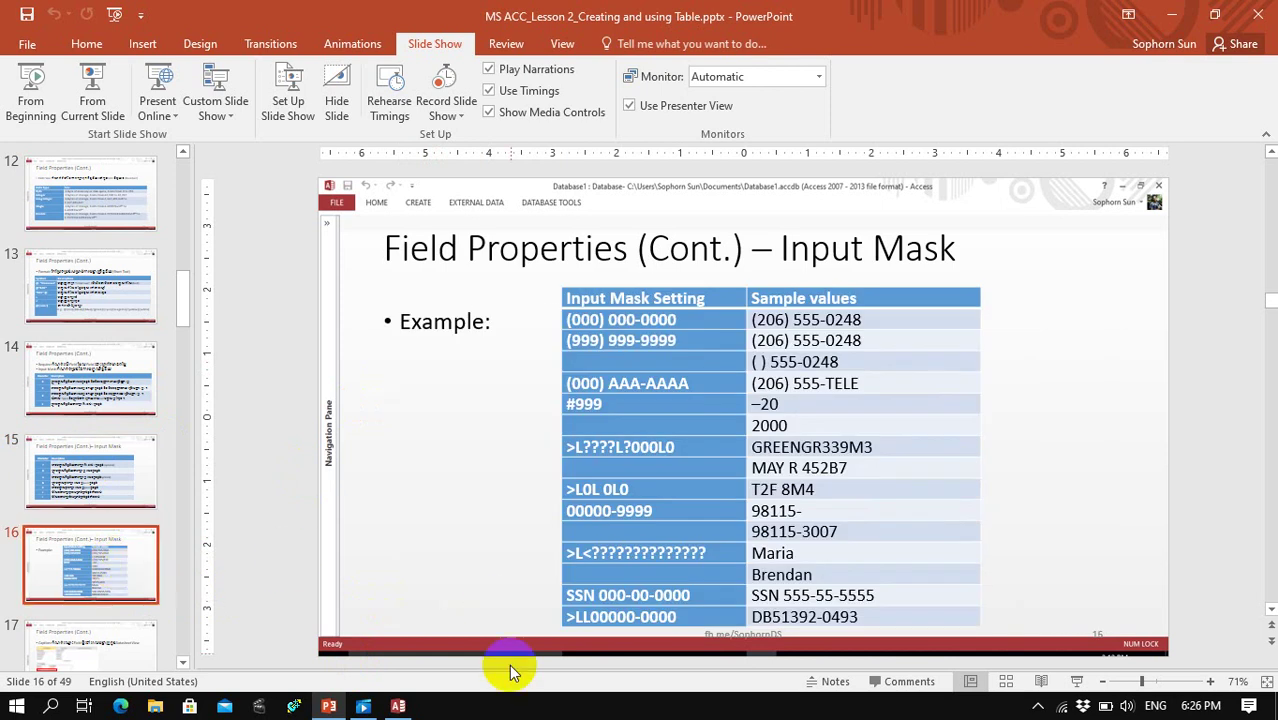
Return to Access and fill in the missing third area-code digit in the first record's Tel field
click(398, 706)
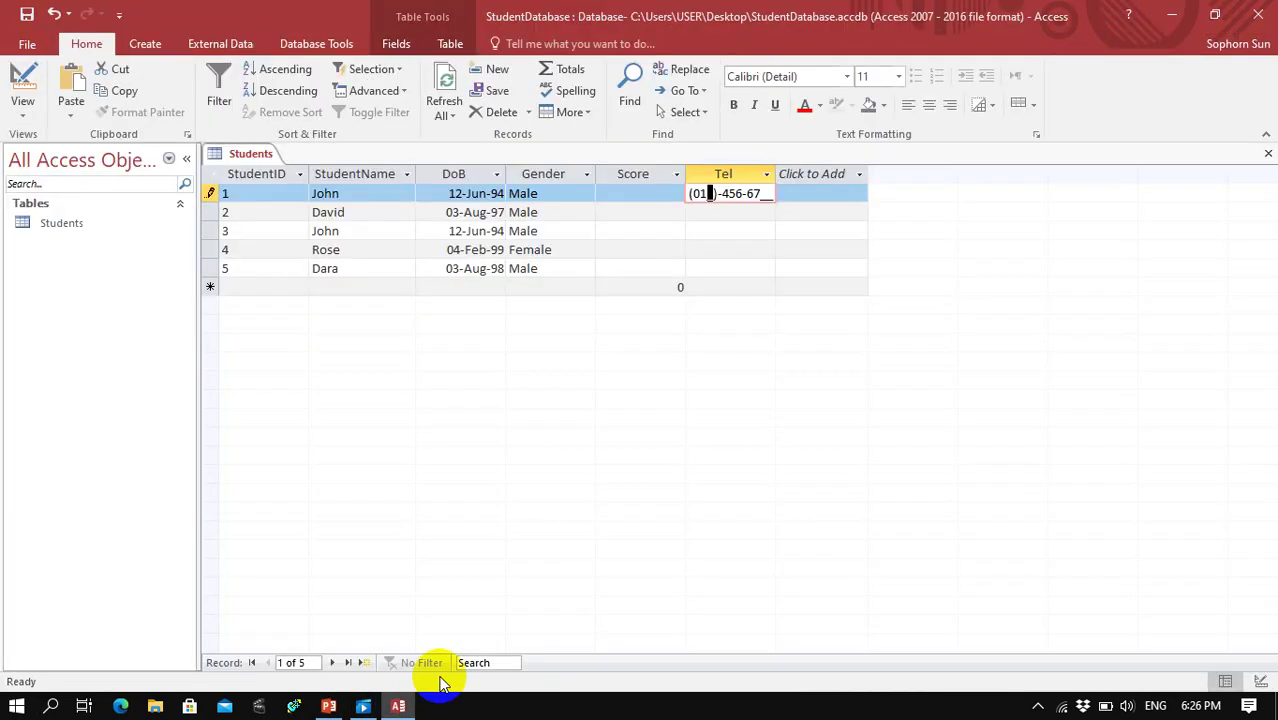
click(22, 88)
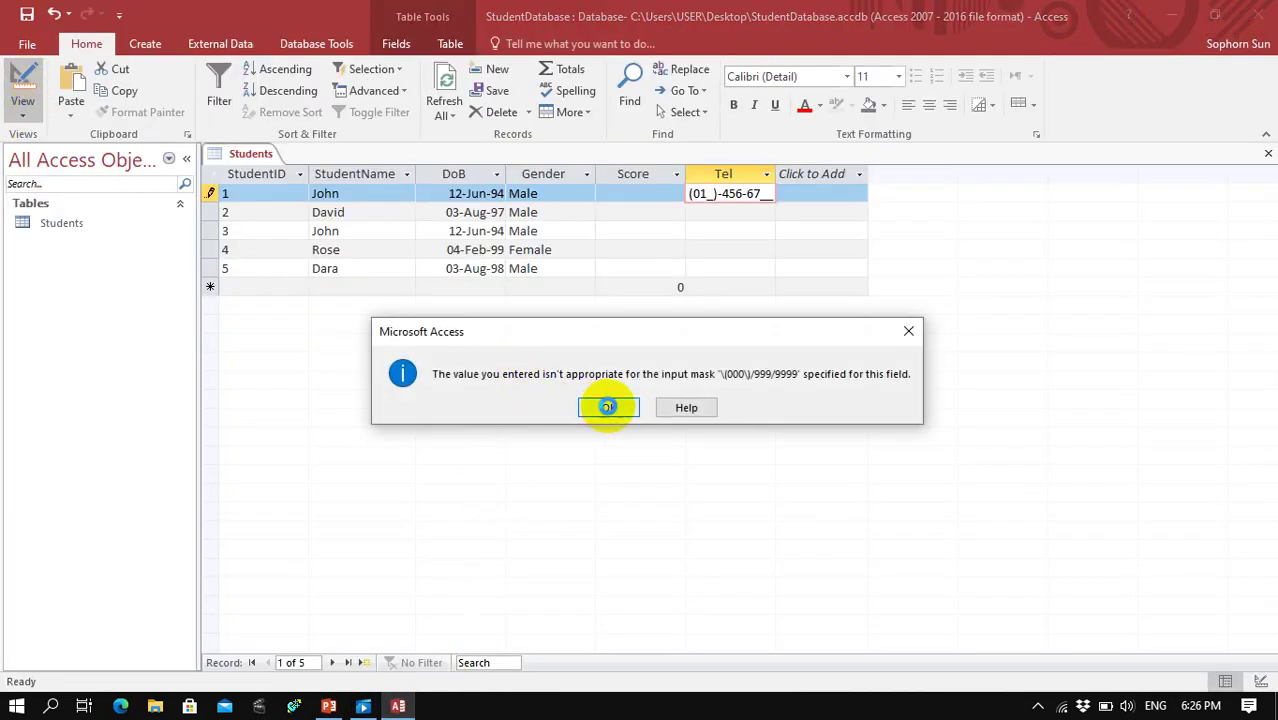
click(607, 408)
click(707, 193)
text(3)
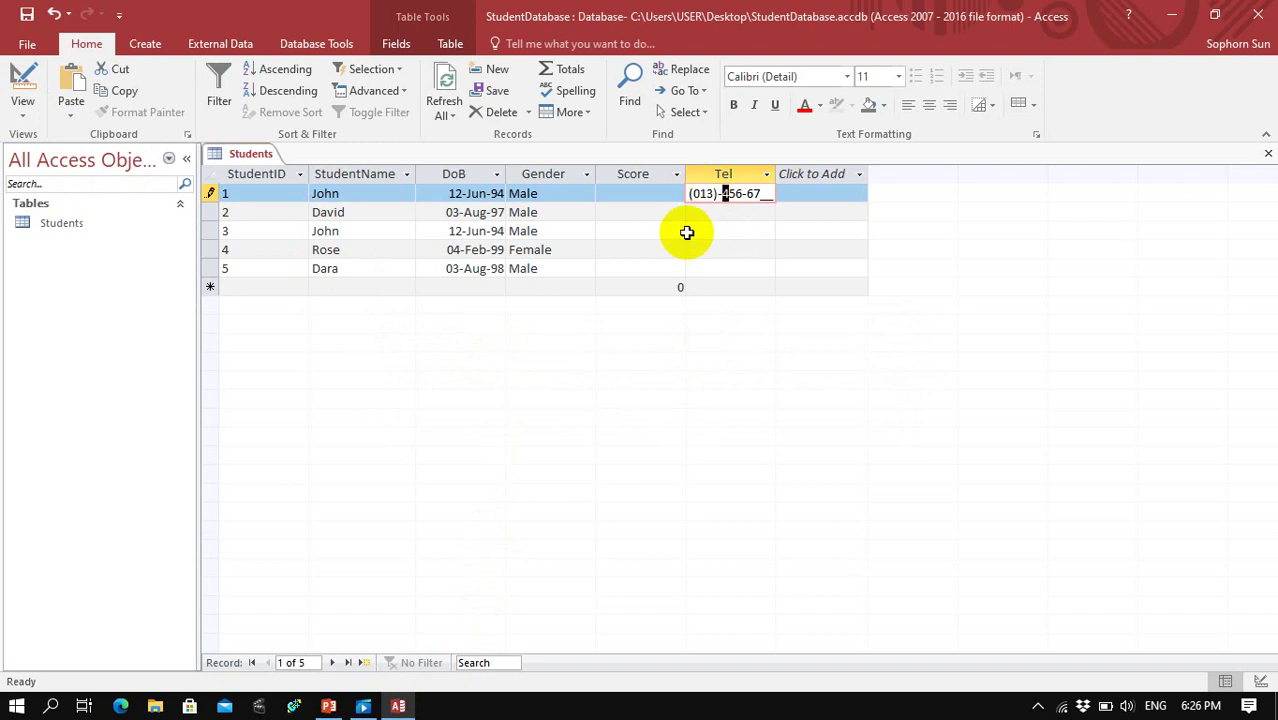
Show the Students table in Design View and examine the Score field's Default Value property
click(22, 104)
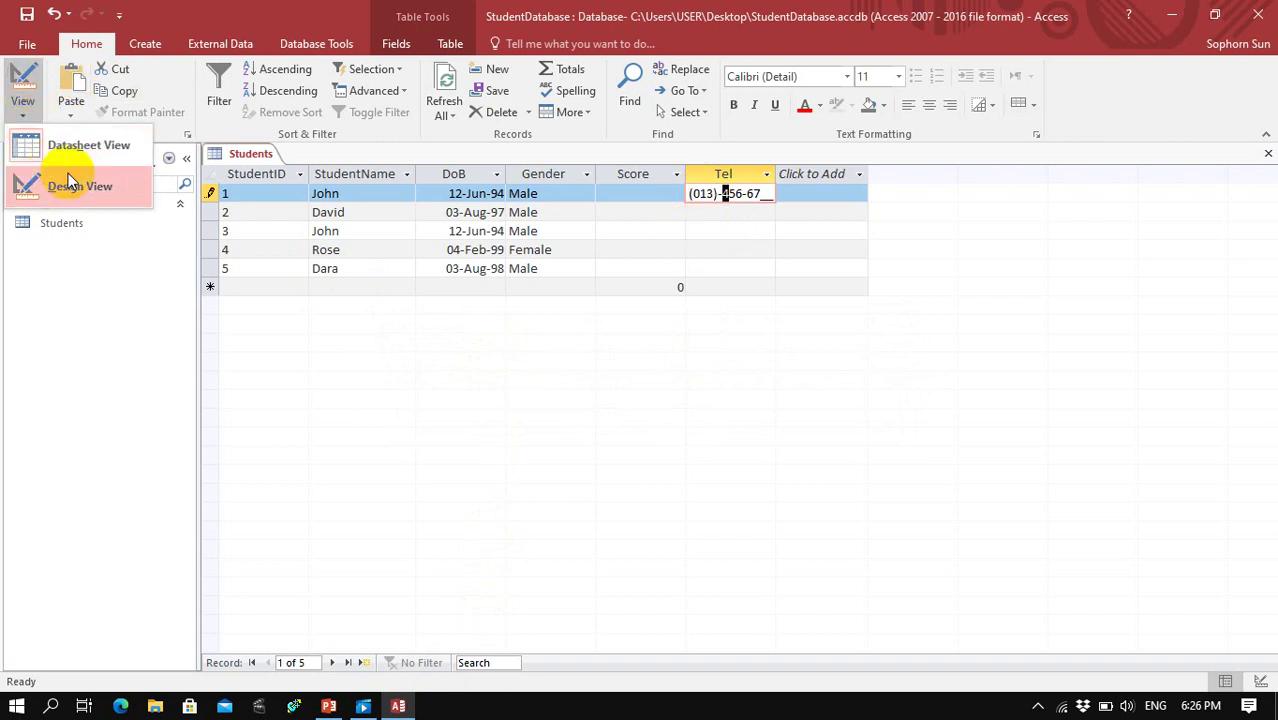
click(68, 180)
click(257, 297)
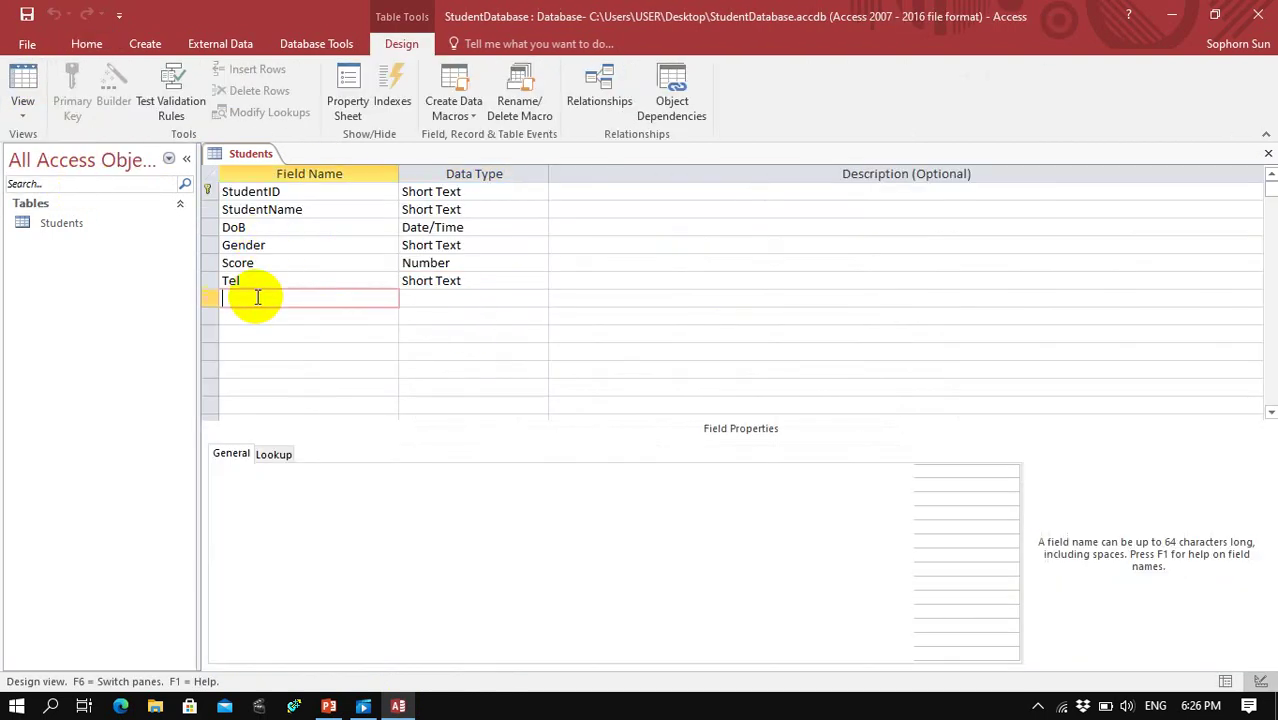
click(285, 261)
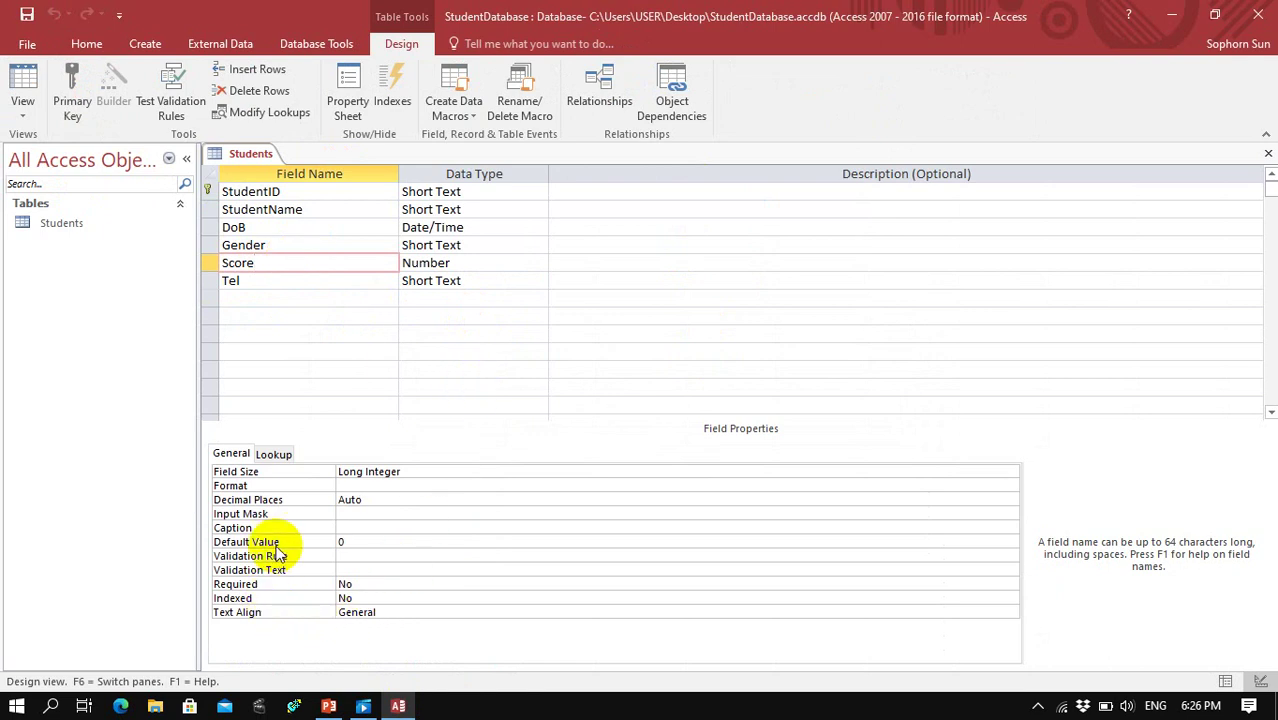
double_click(341, 541)
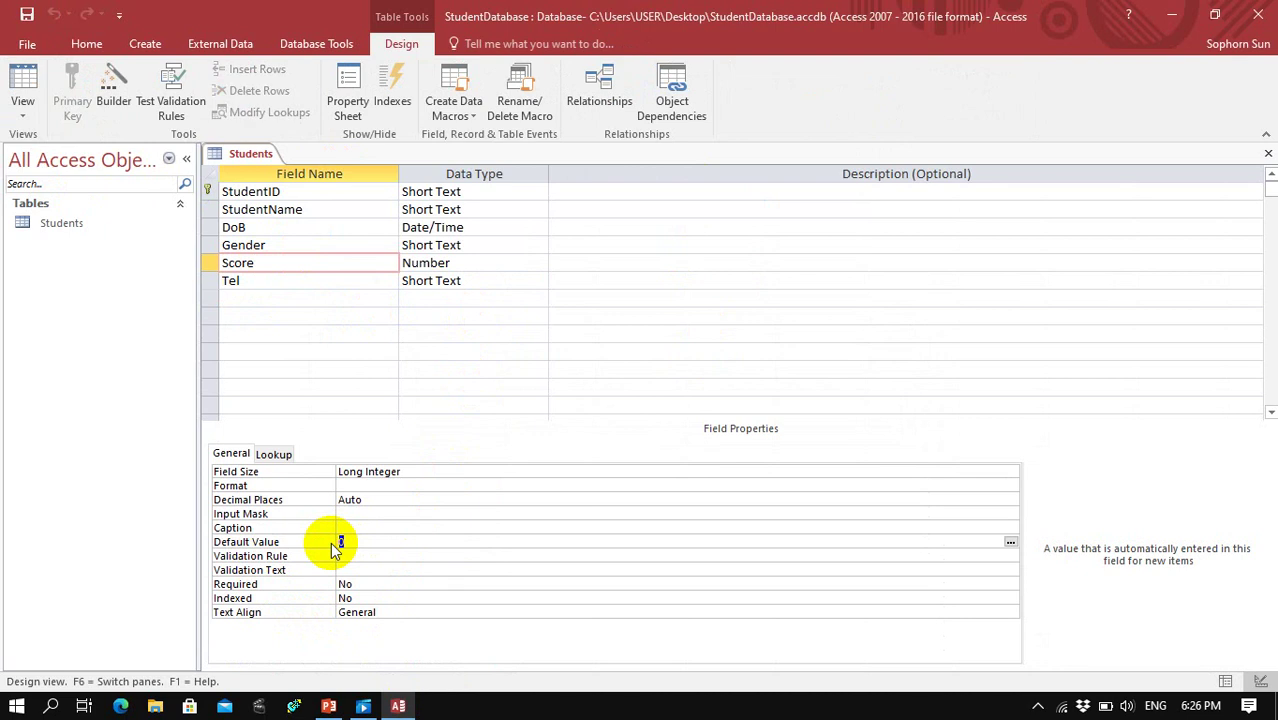
click(270, 262)
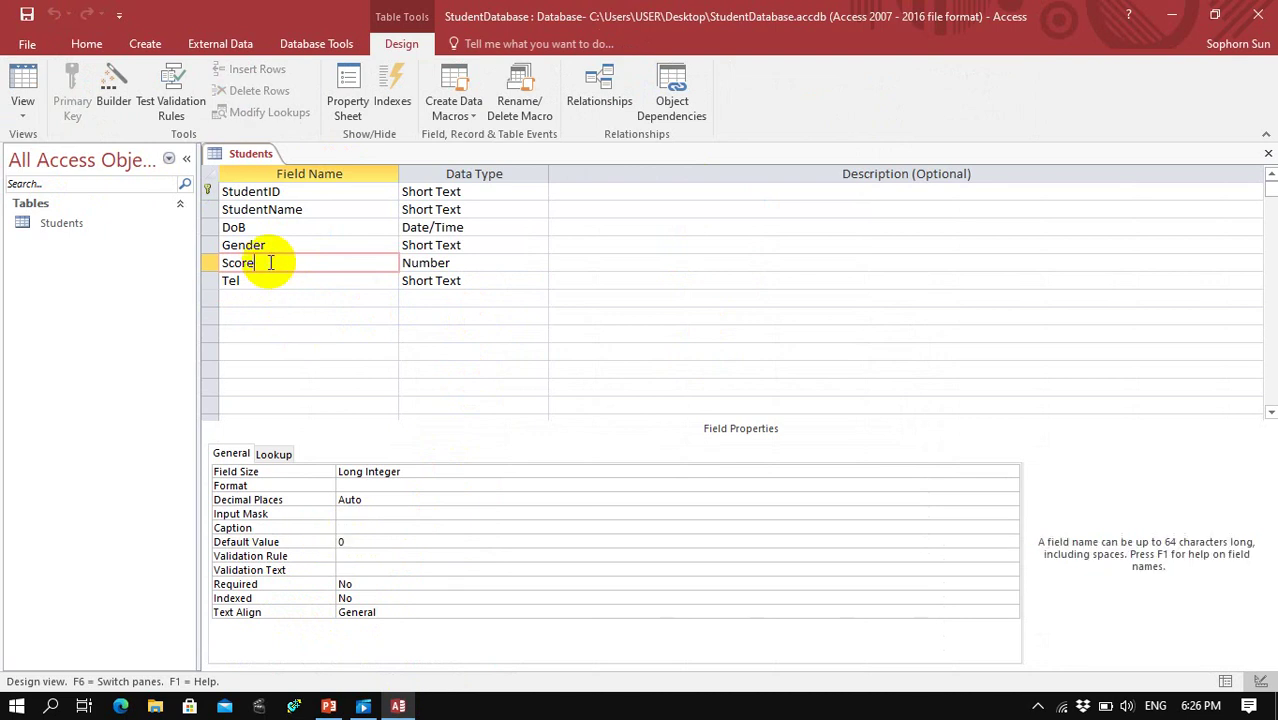
click(357, 541)
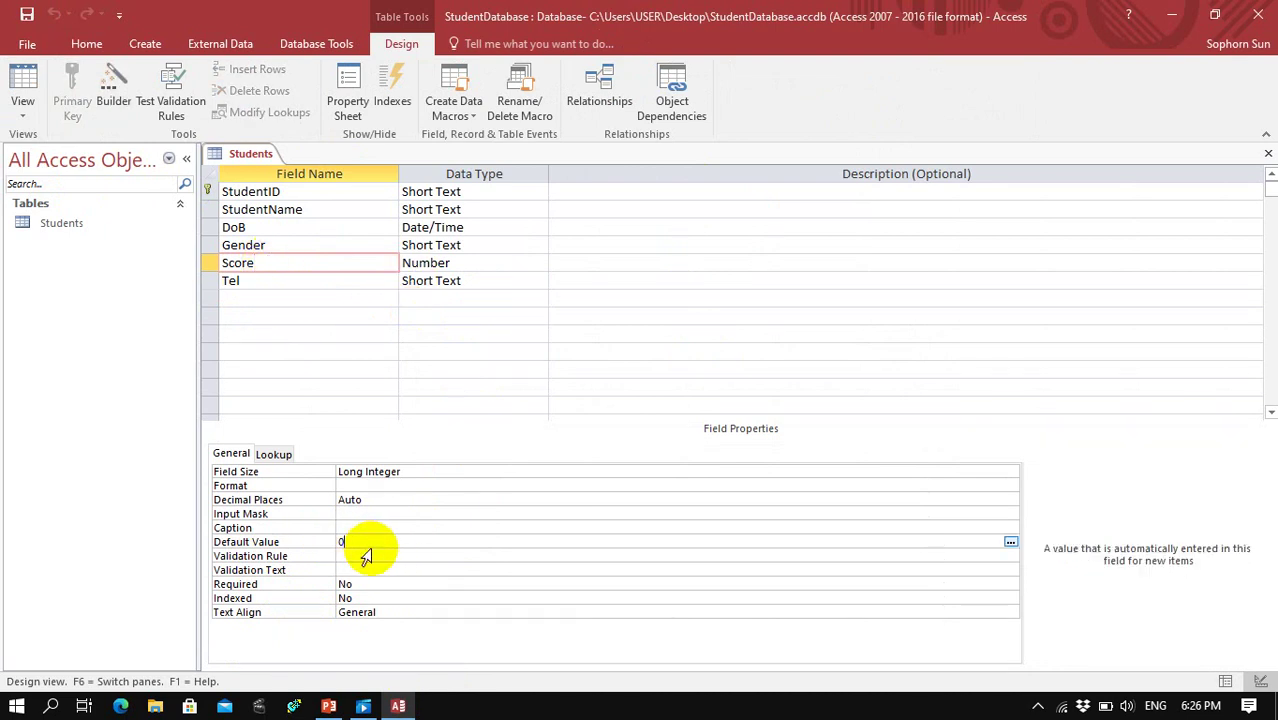
click(333, 541)
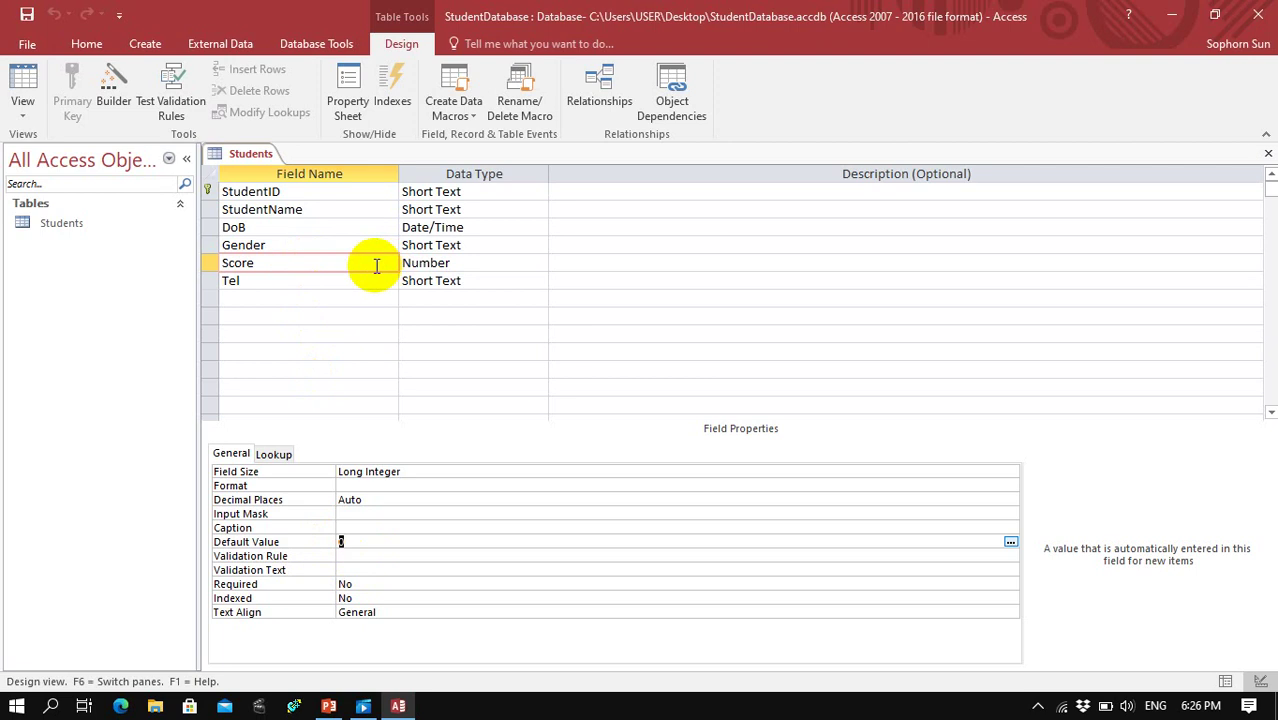
Set the Score field's validation rule to >0 And <100
click(354, 555)
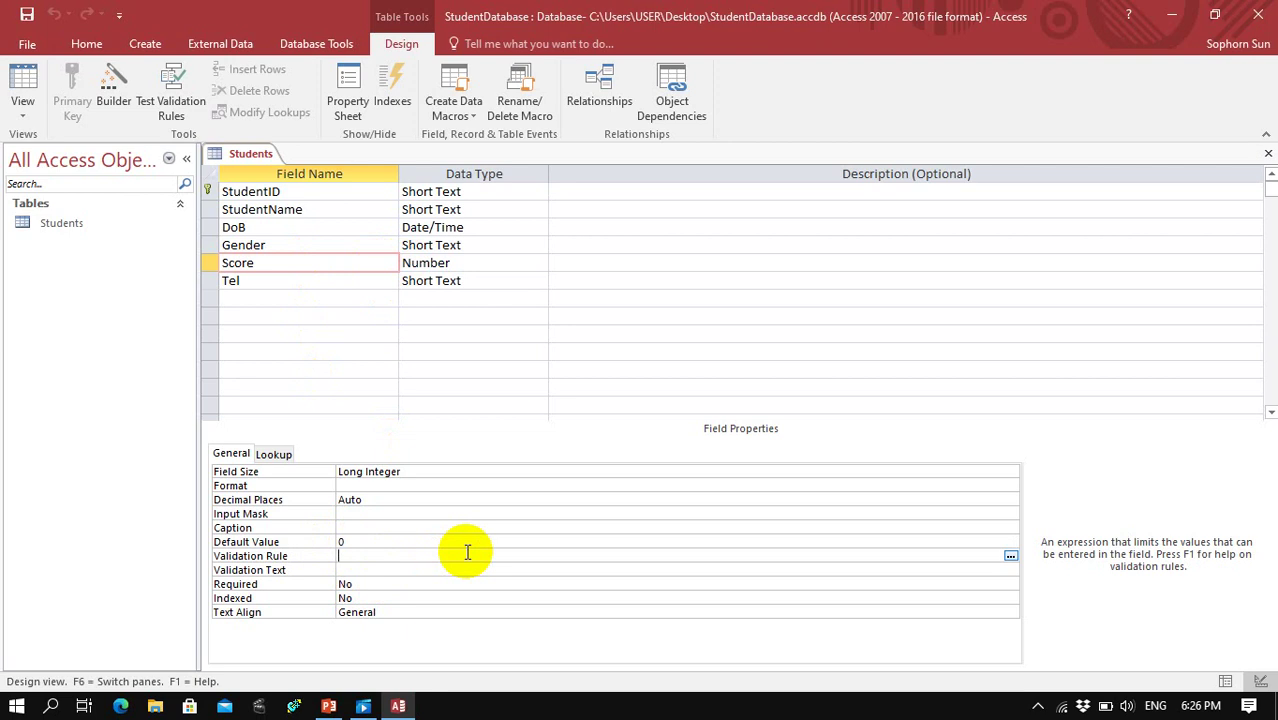
text(>0 and <1000)
key(Return)
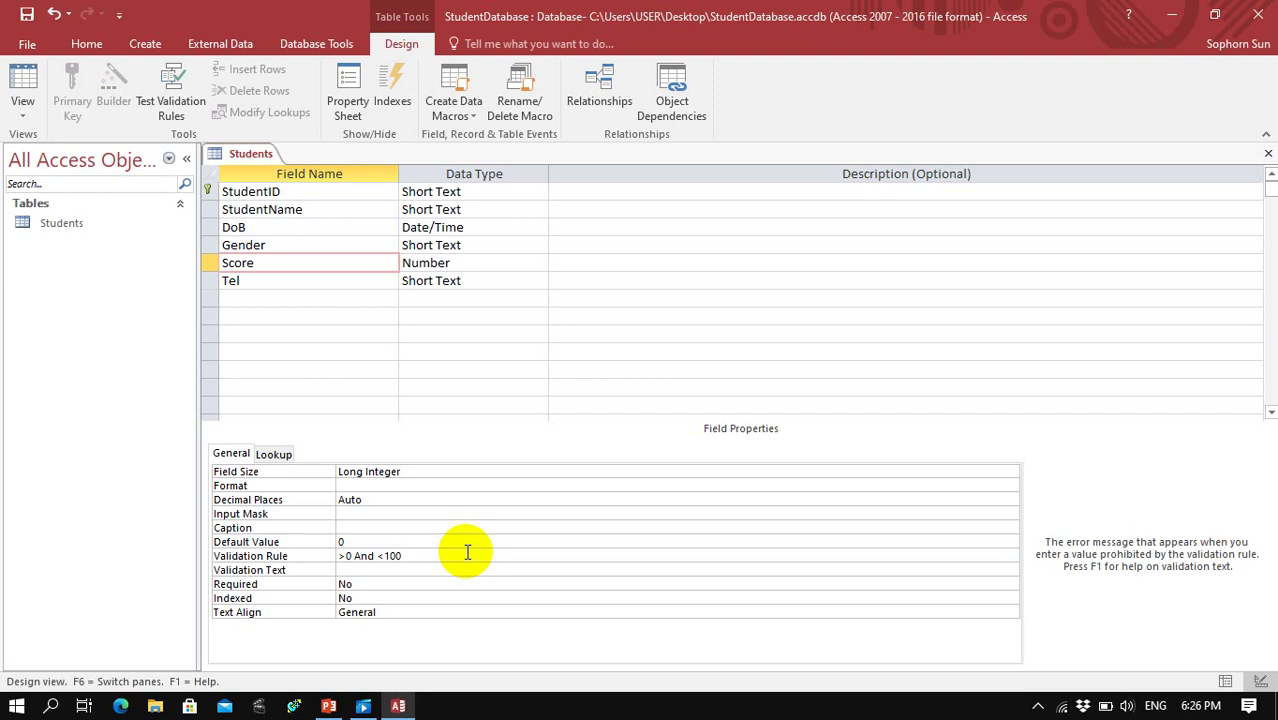
Save the table design, testing existing data against the new rules and keeping the new Score validation rule
click(27, 14)
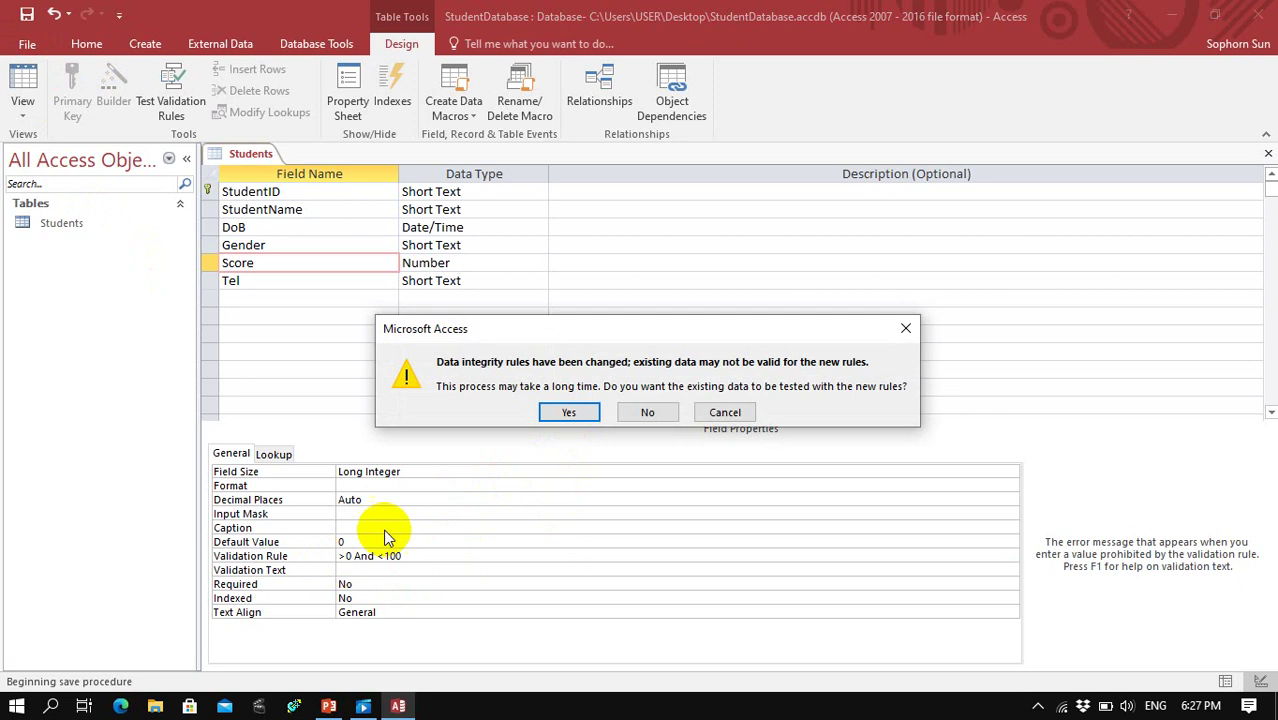
drag(513, 332, 763, 254)
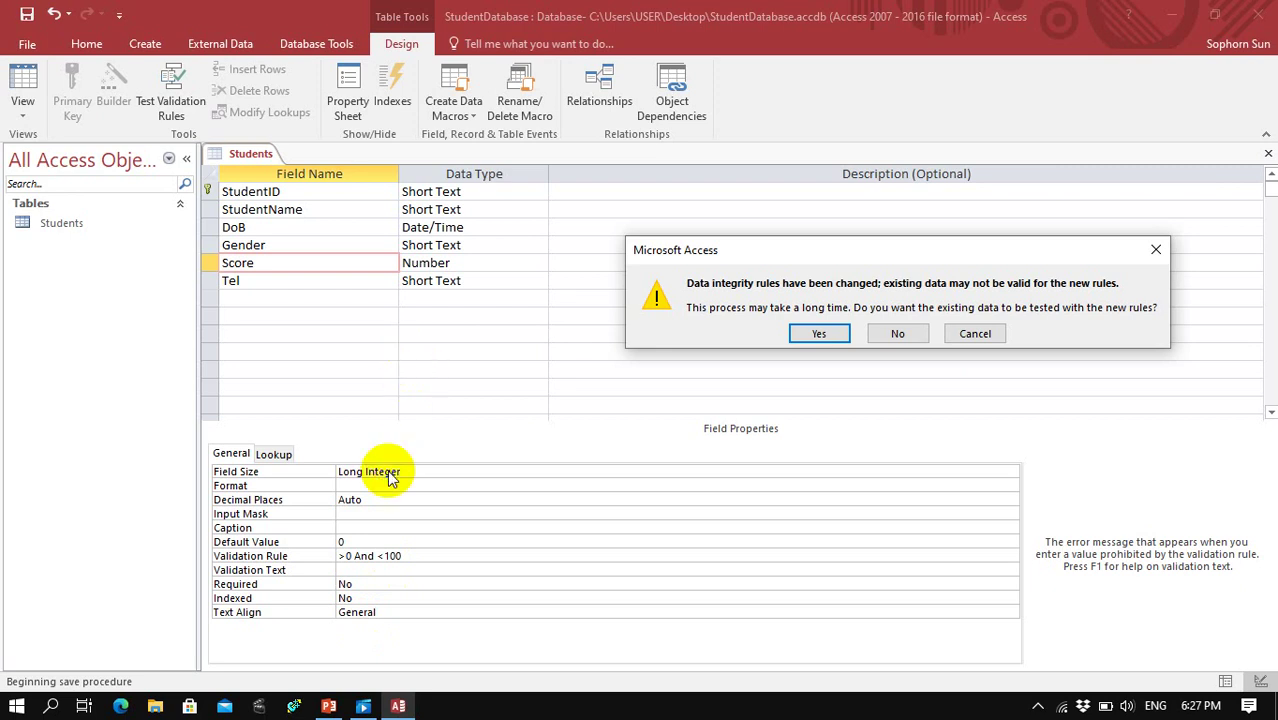
drag(852, 252, 812, 236)
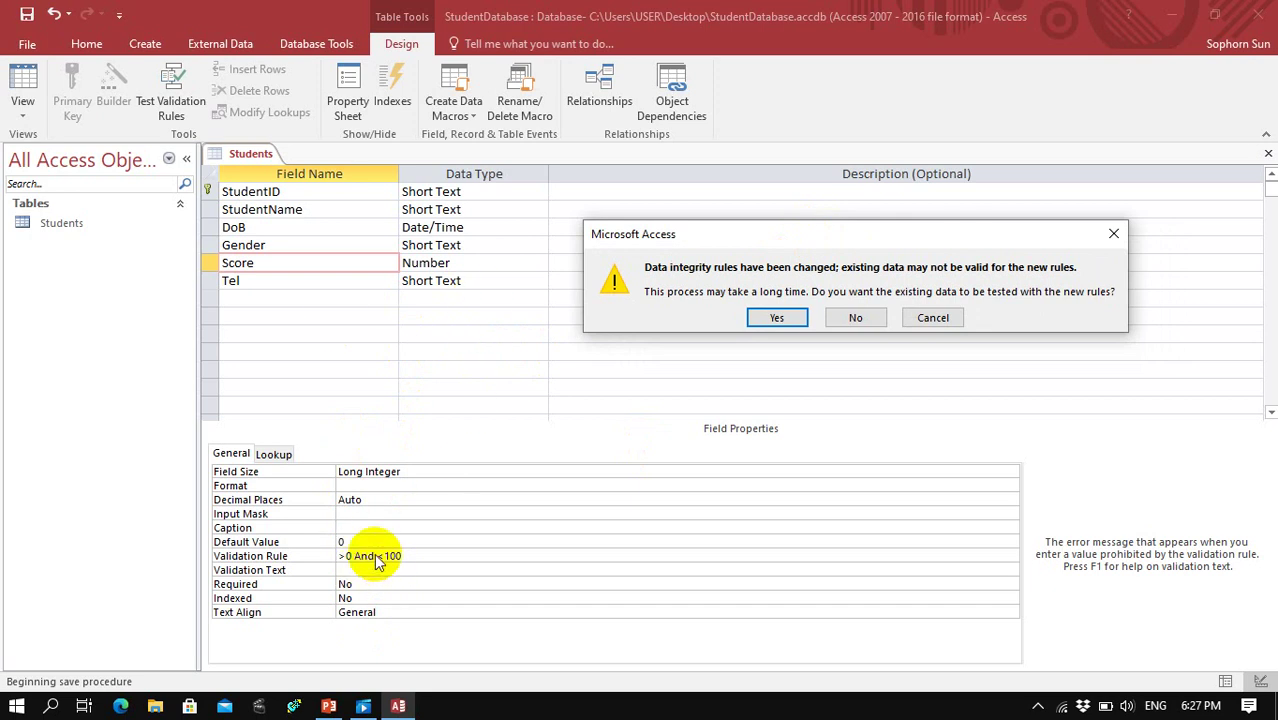
click(777, 317)
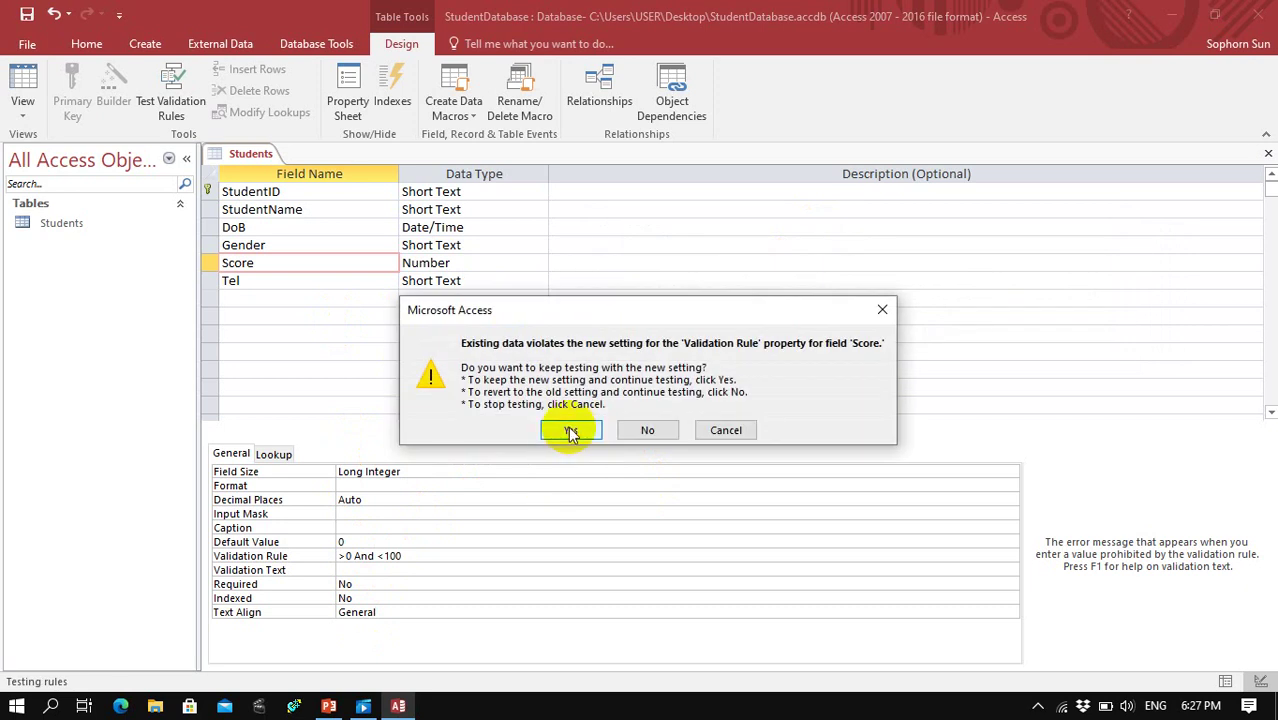
click(571, 431)
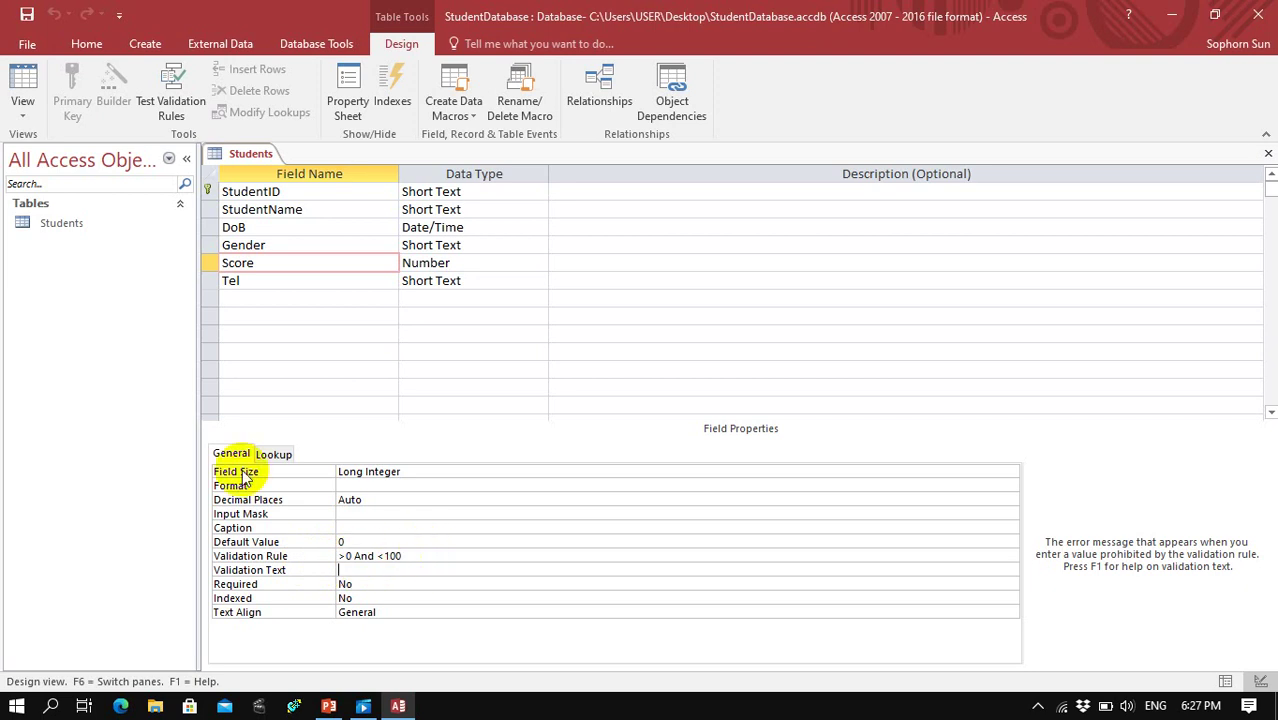
Show the Students table in Datasheet View and enter Score values 23 and 34 for the first two records
click(22, 82)
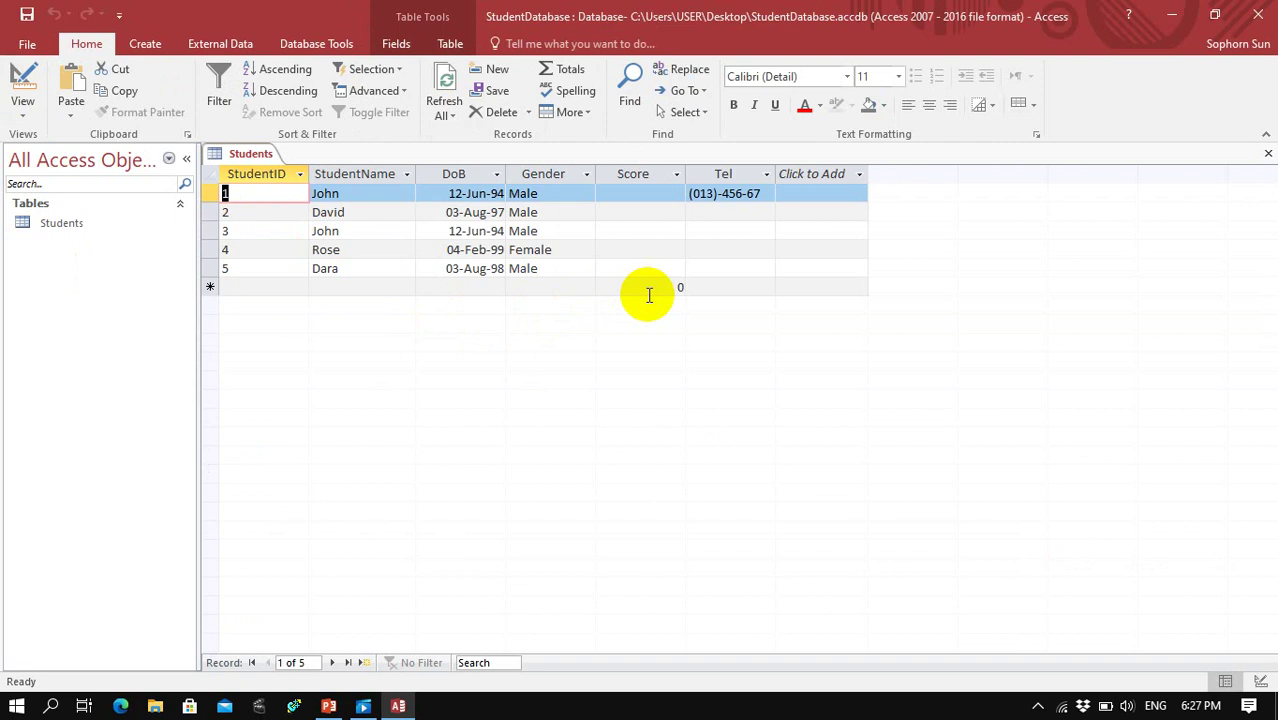
click(659, 194)
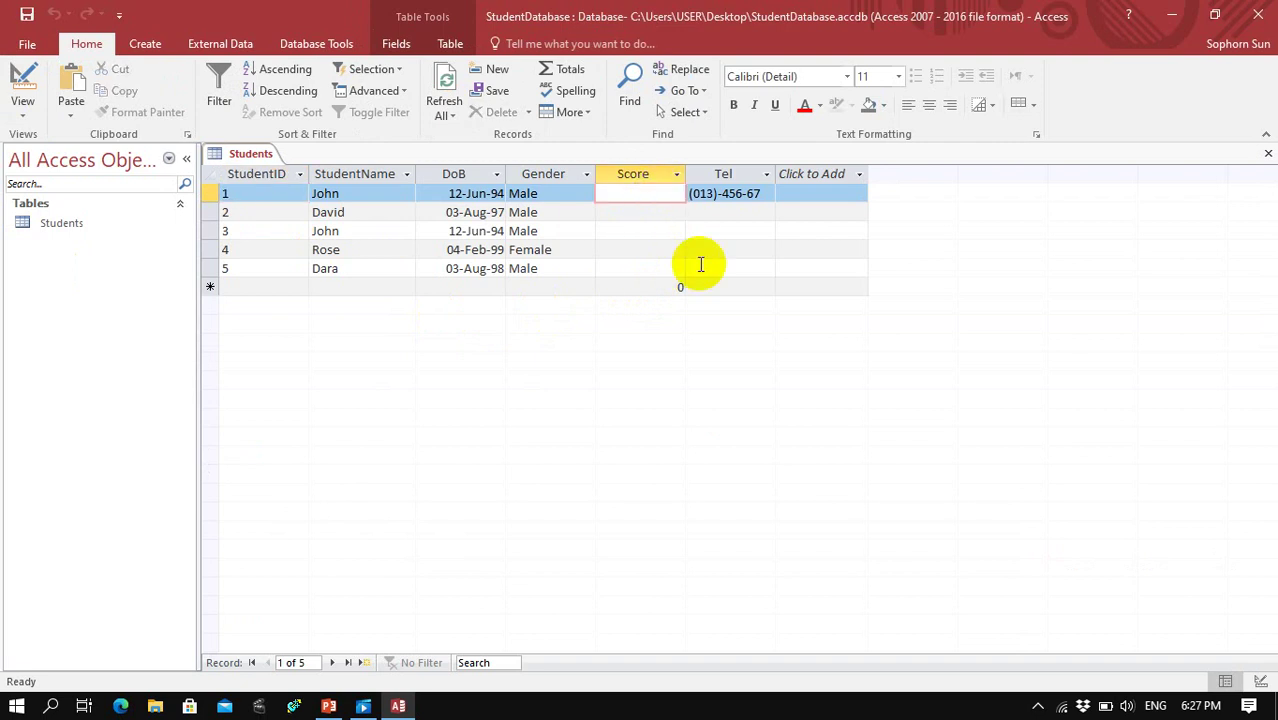
text(23)
key(Down)
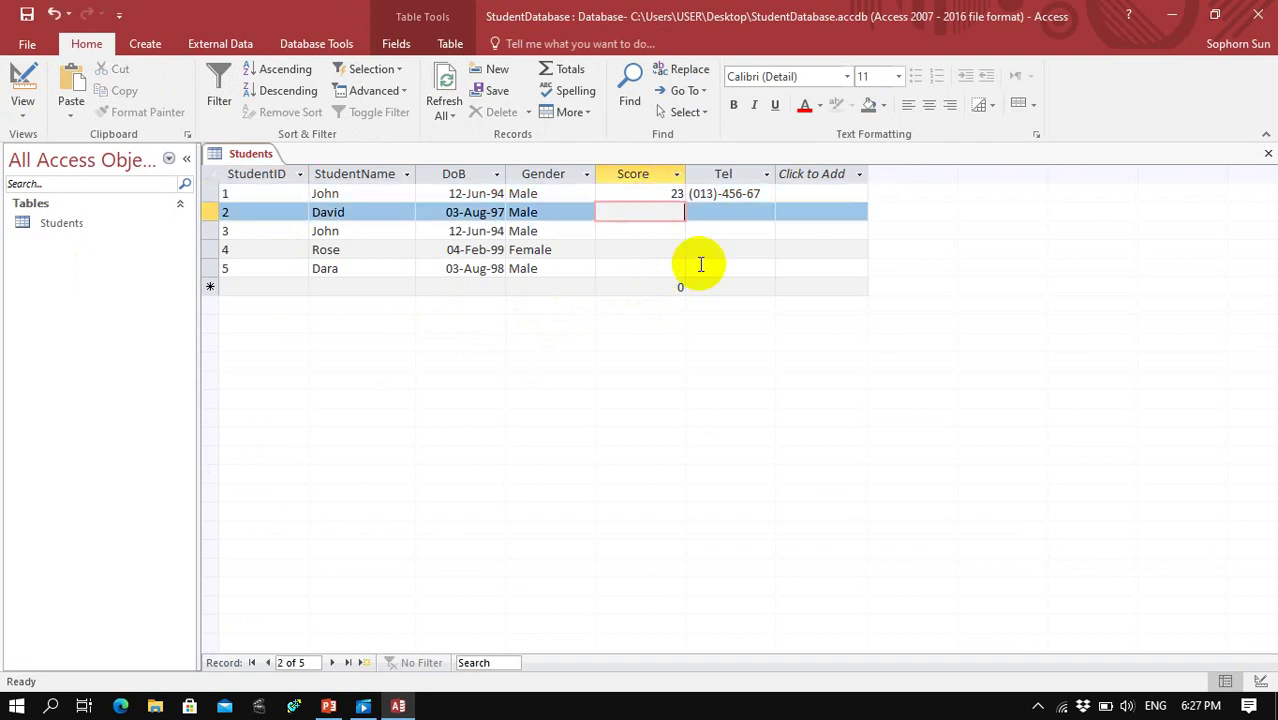
text(34)
key(Down)
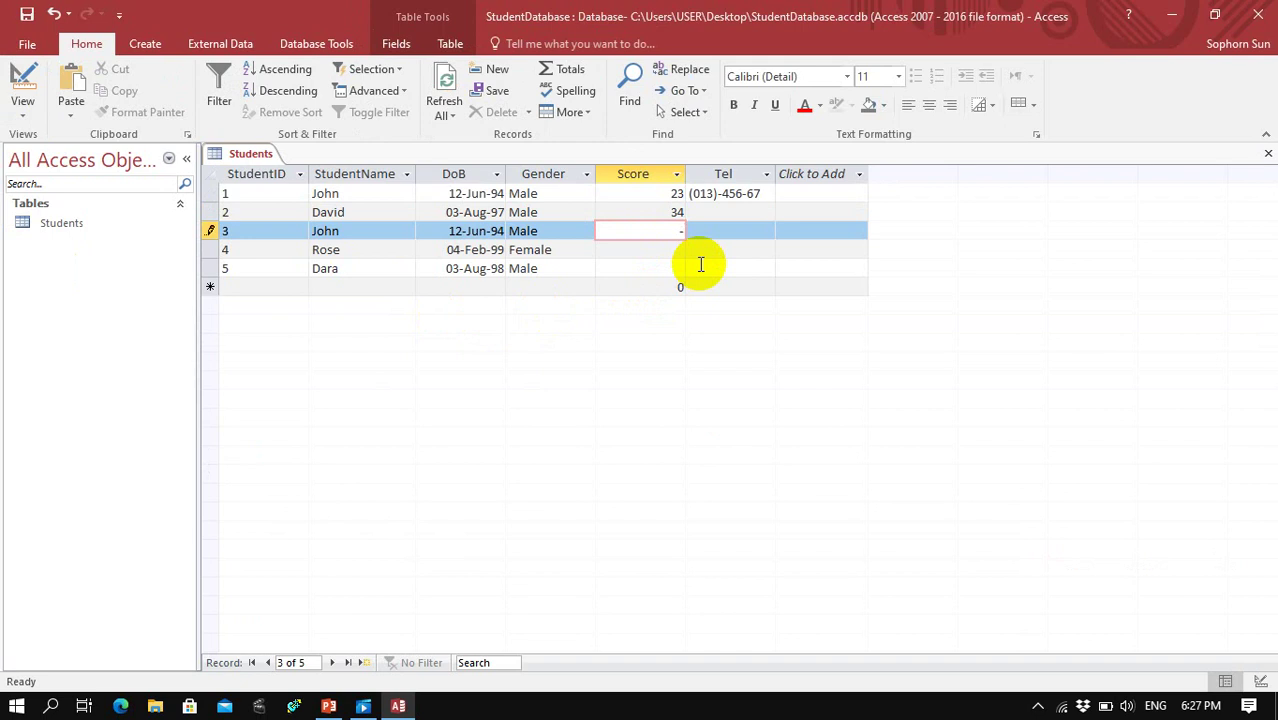
Try to enter the out-of-range scores -8 and 120 in the third record, dismissing each validation warning
text(-8)
key(Down)
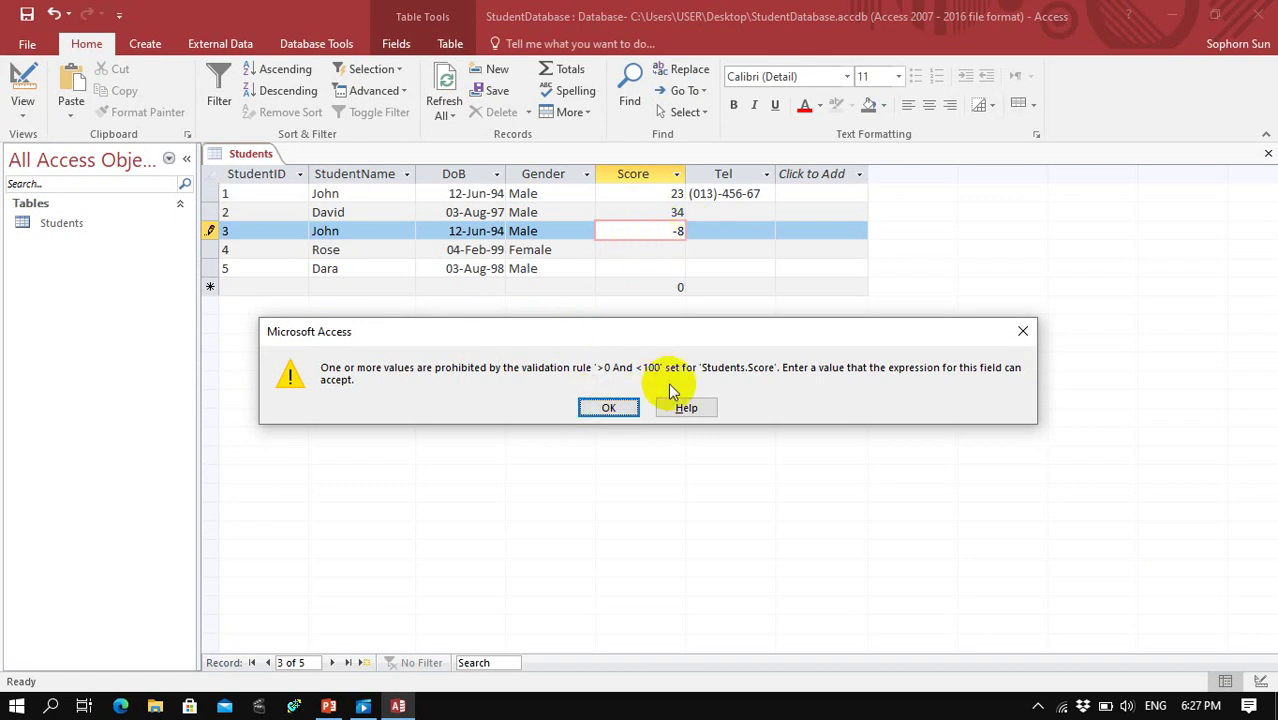
click(611, 408)
key(BackSpace)
key(BackSpace)
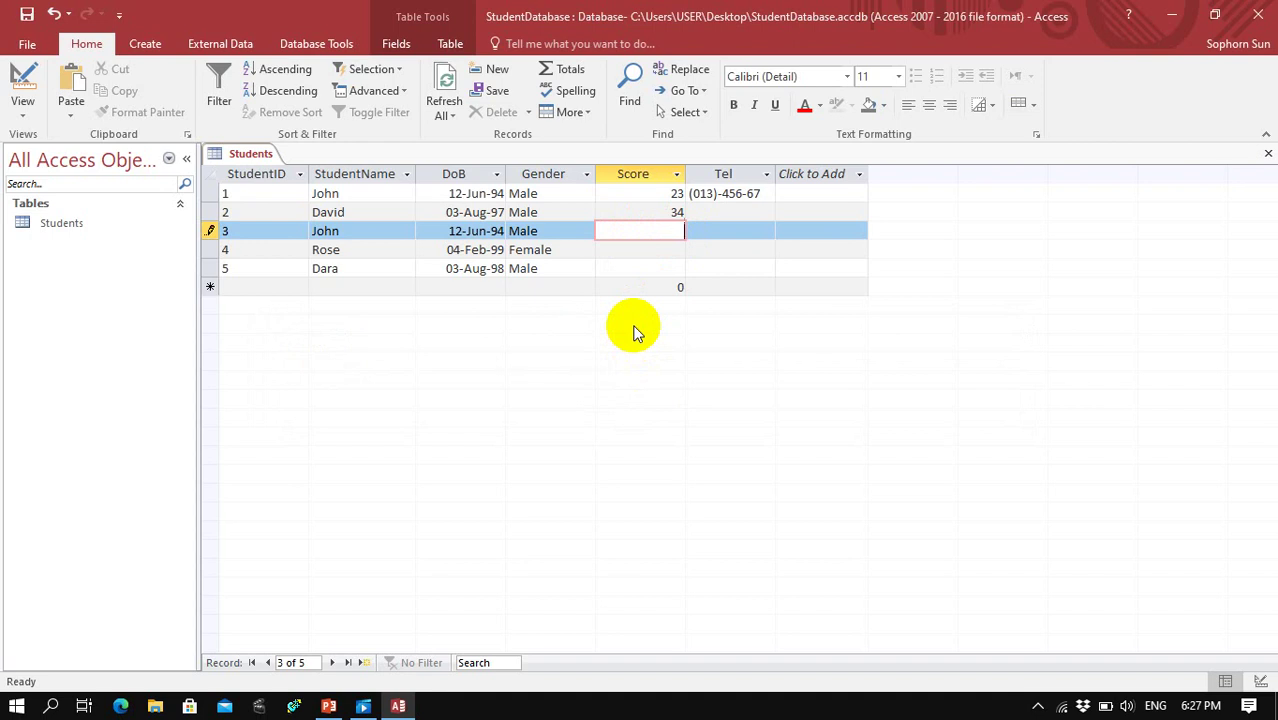
text(120)
key(Return)
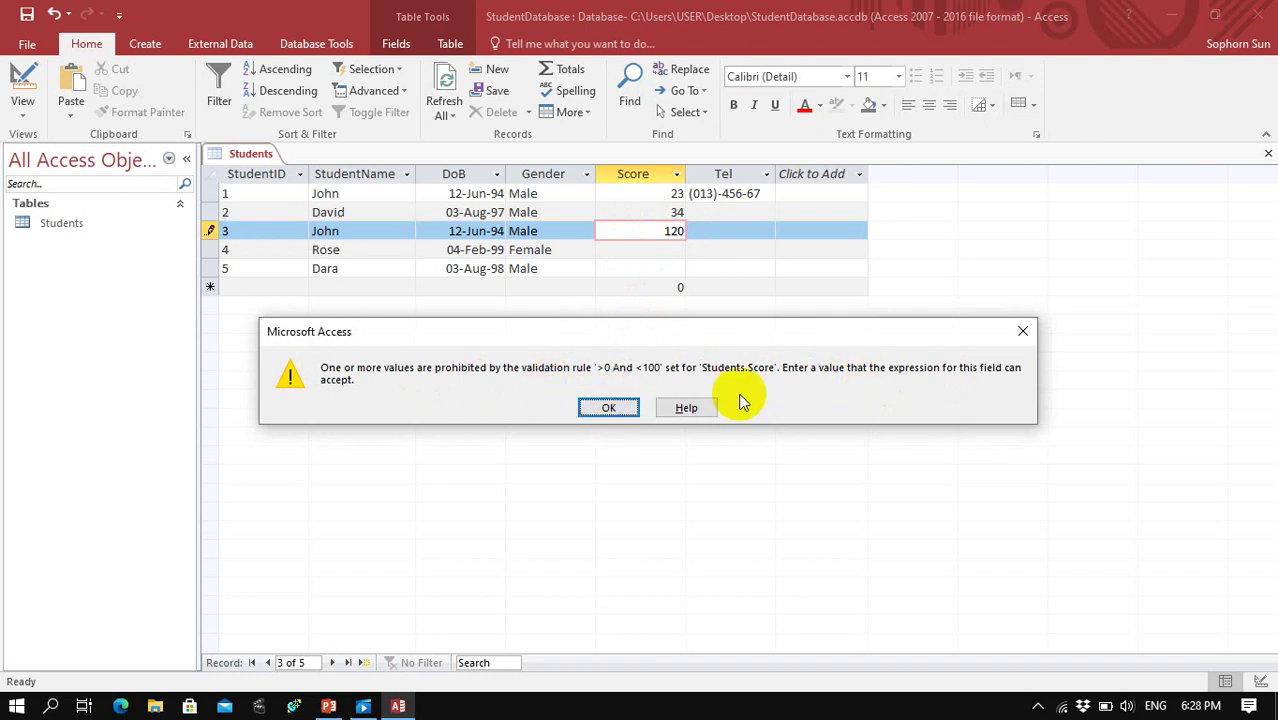
click(612, 408)
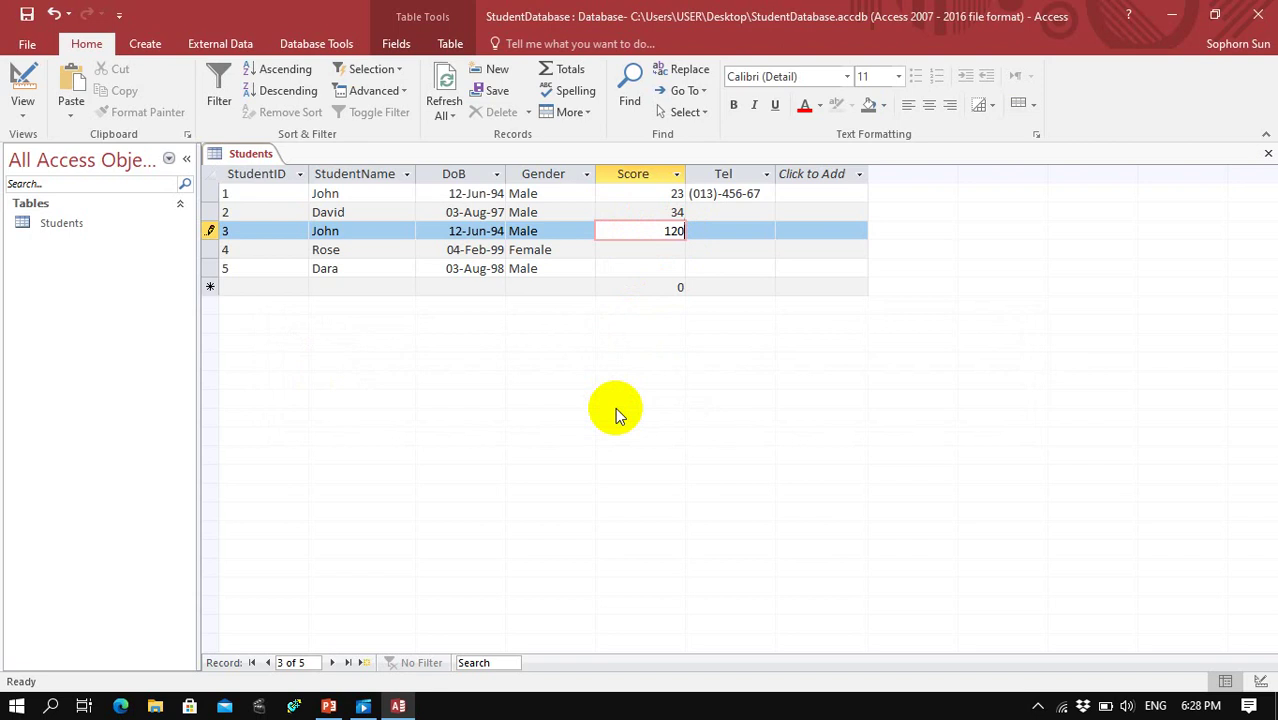
Set the third record's Score to 18 and show the Students table in Design View
key(BackSpace)
key(BackSpace)
text(8)
key(Tab)
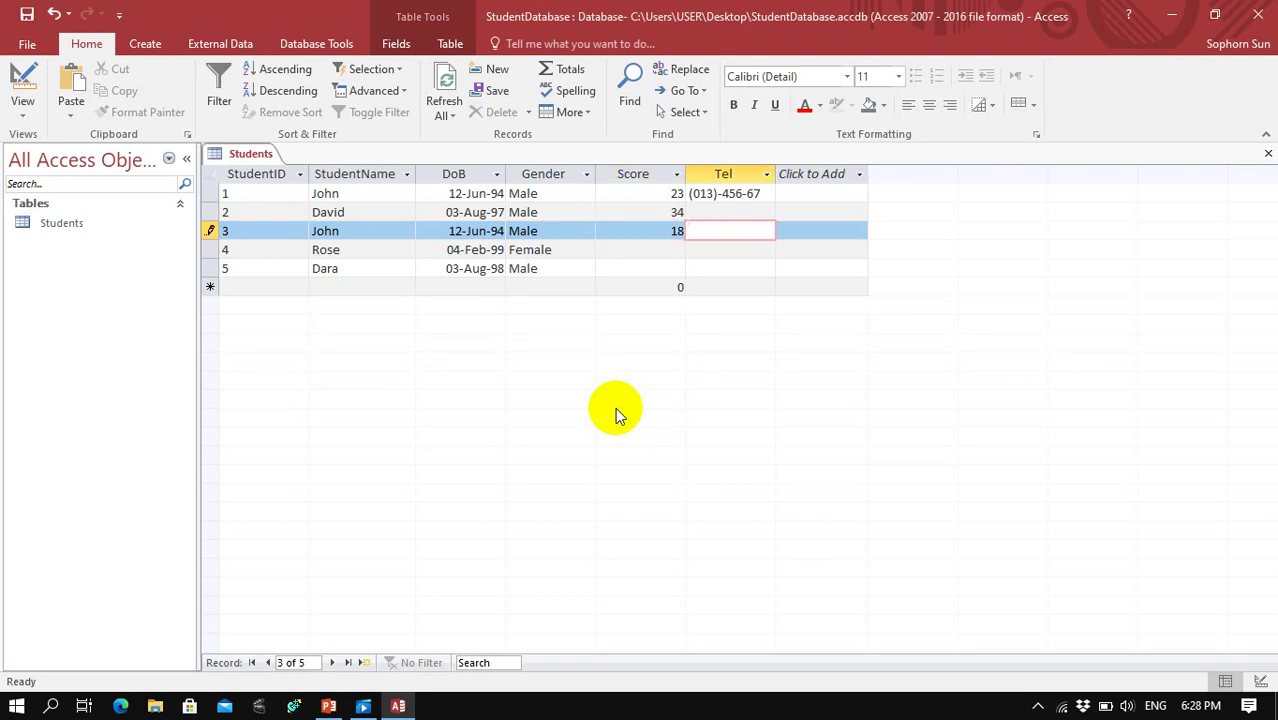
click(628, 252)
click(22, 113)
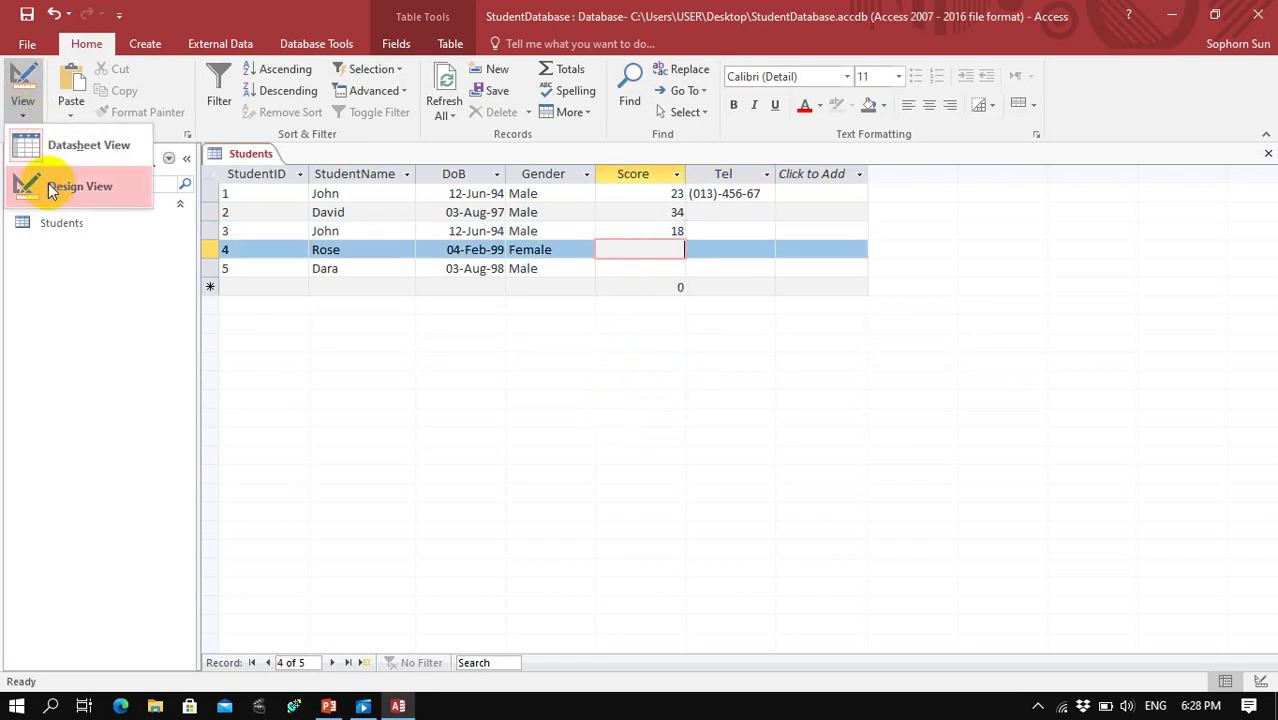
click(40, 191)
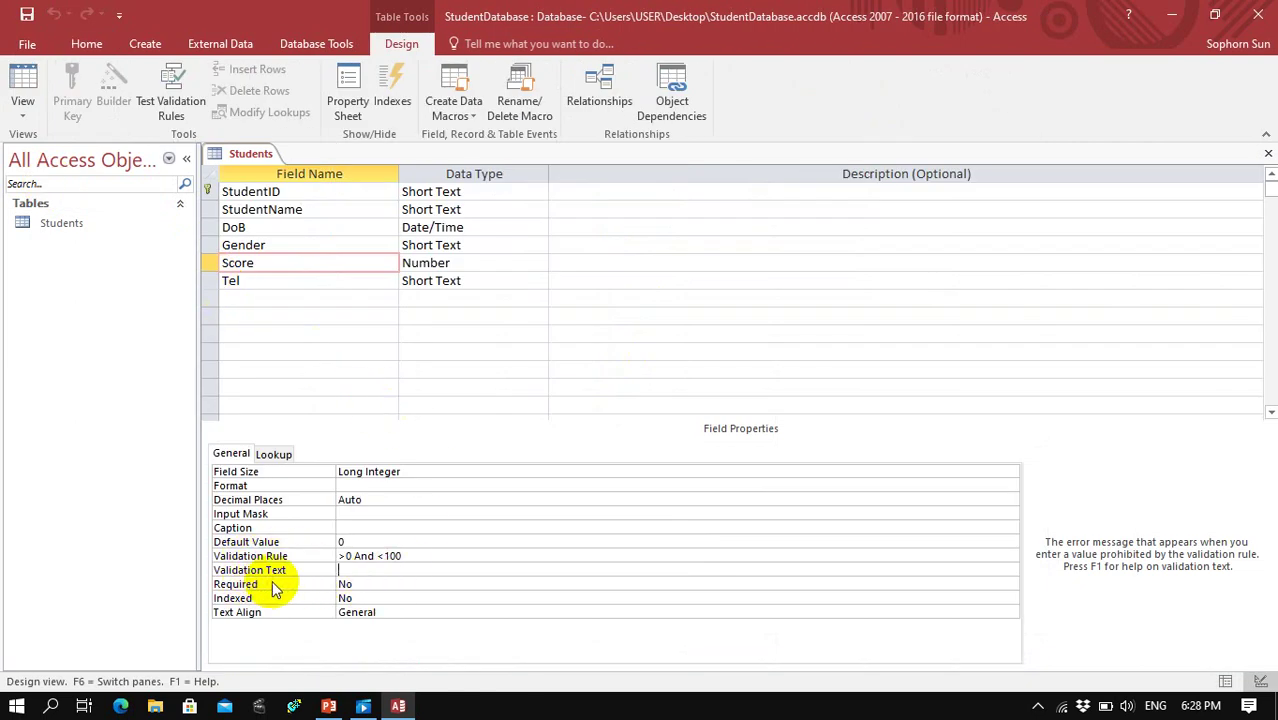
Set the Score field's Validation Text to "Input score between 0 and 100"
click(262, 570)
click(347, 570)
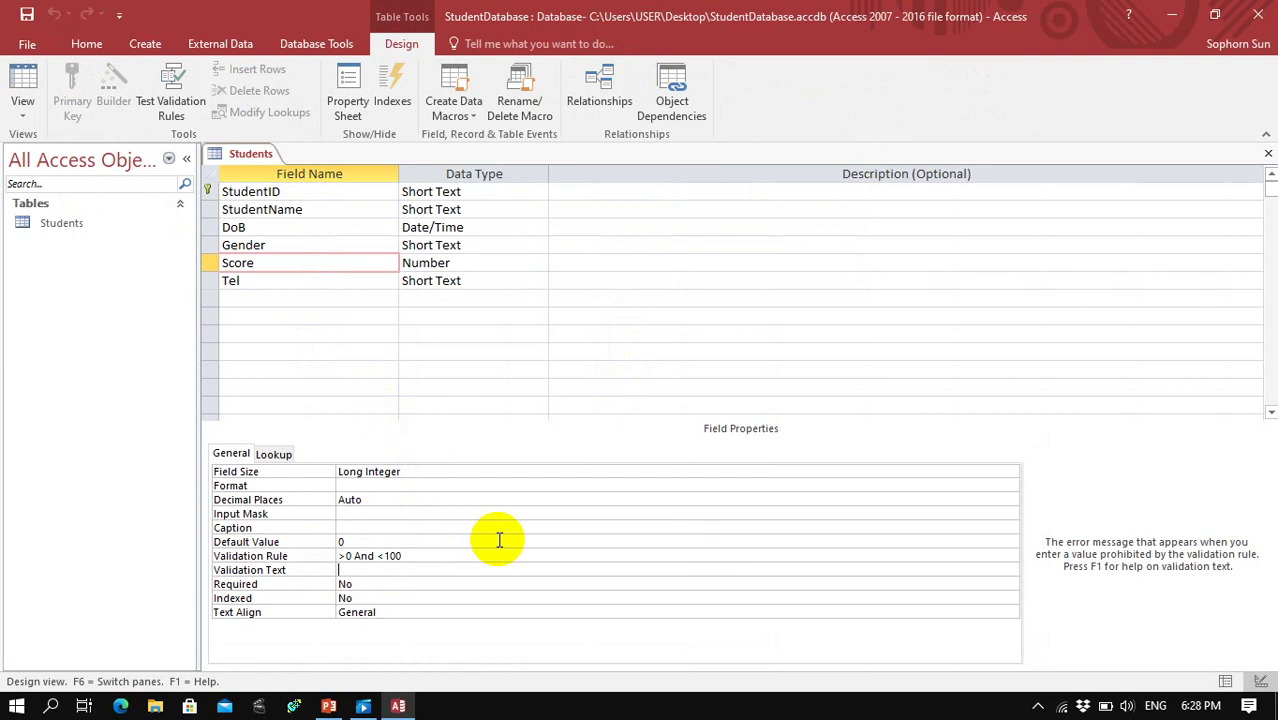
text(Input score between )
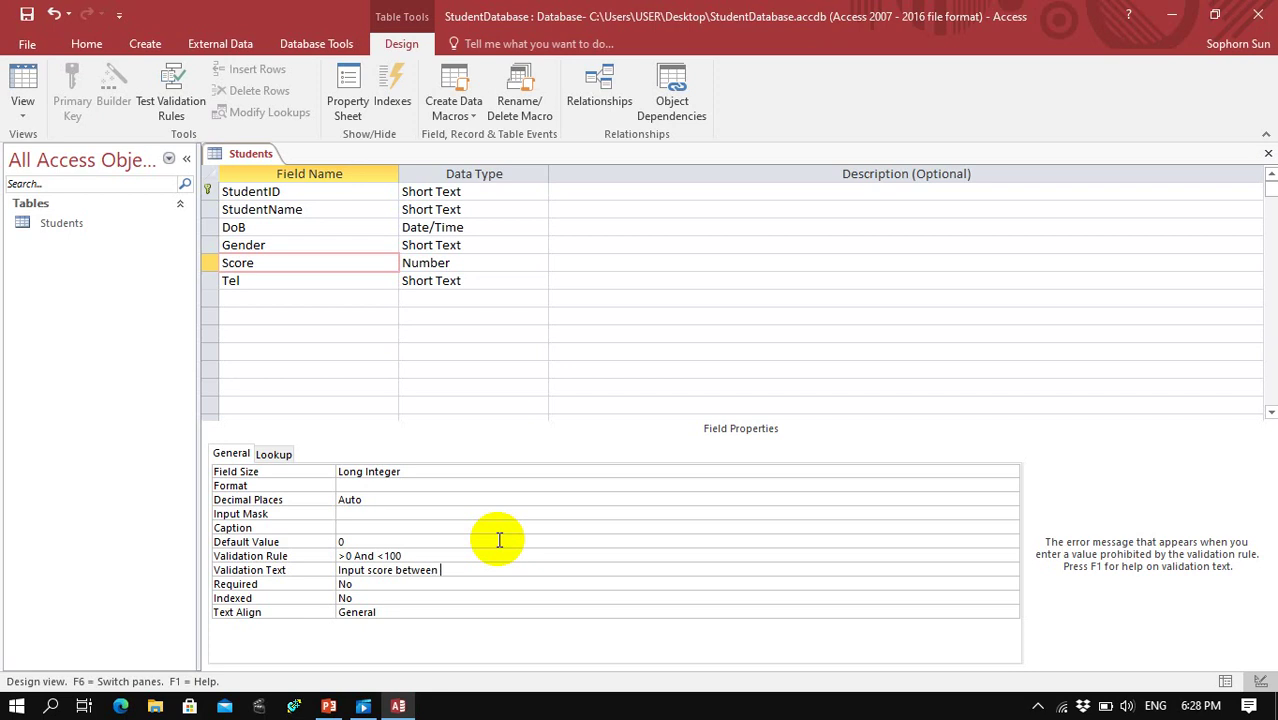
text(0 and 100)
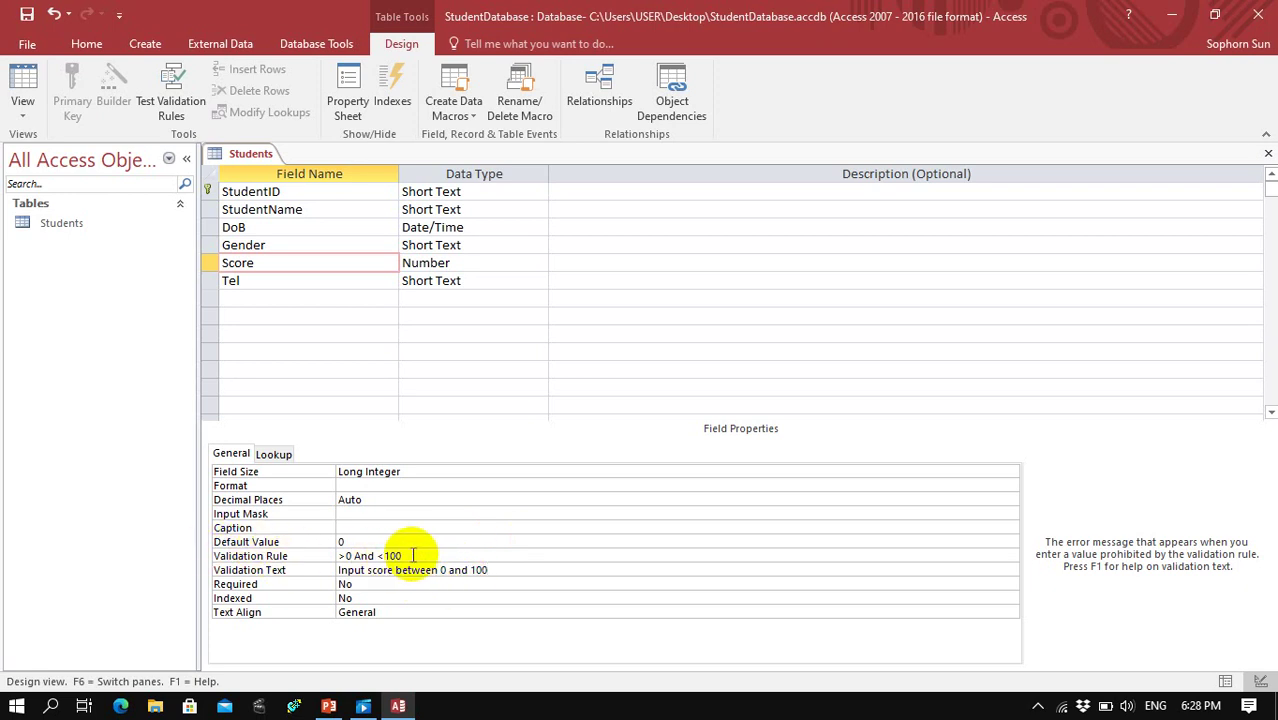
Replace the Score field's Validation Rule with Between 0 And 100
click(338, 556)
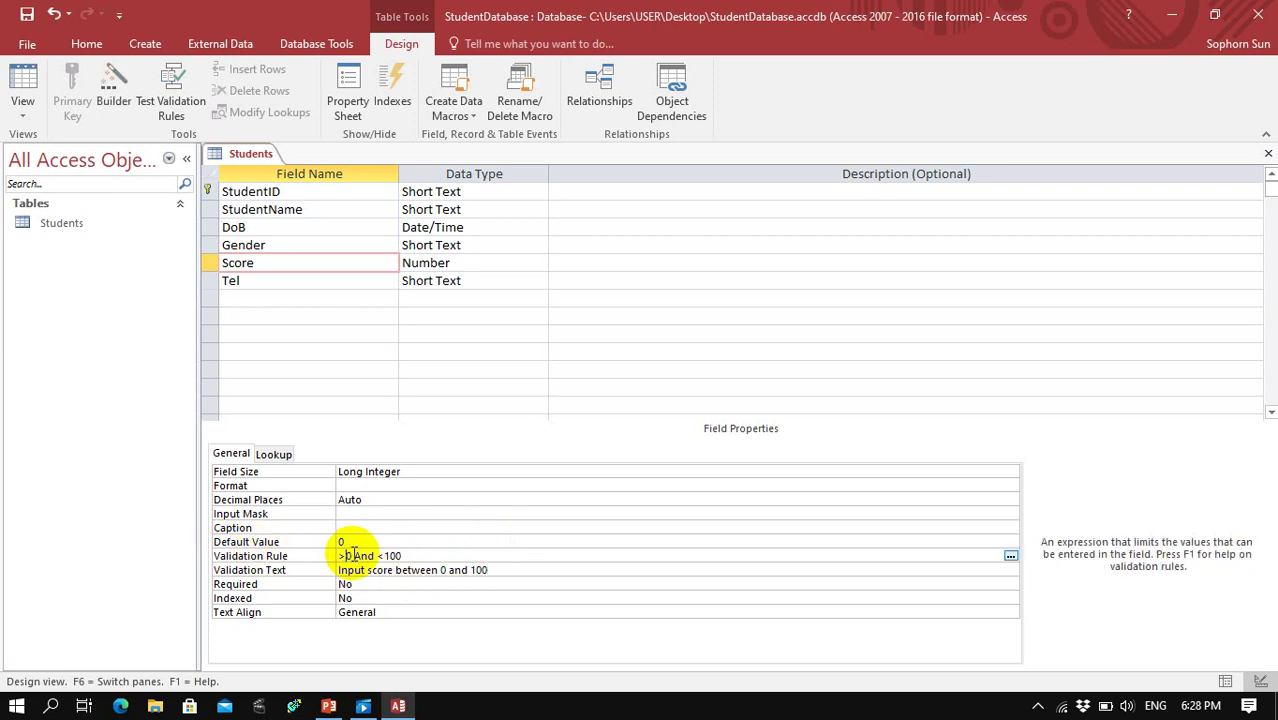
drag(408, 556, 335, 556)
text(be)
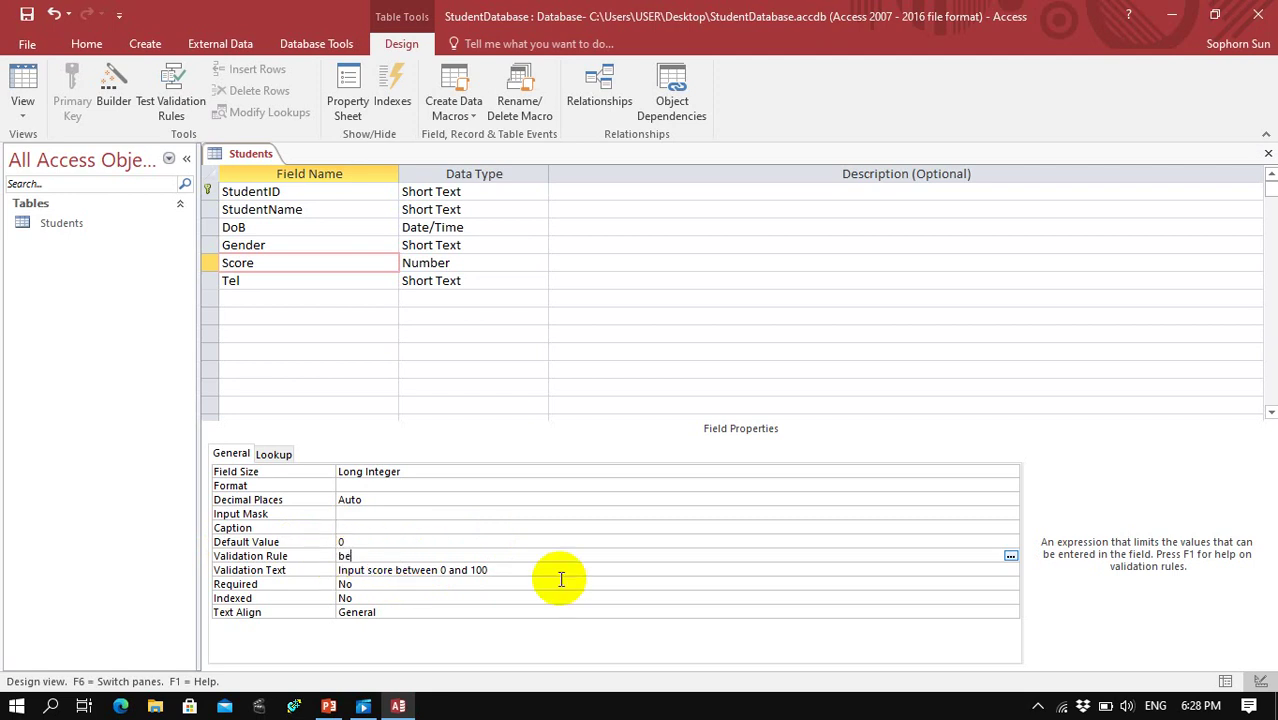
text(tween 0 and 100)
click(519, 573)
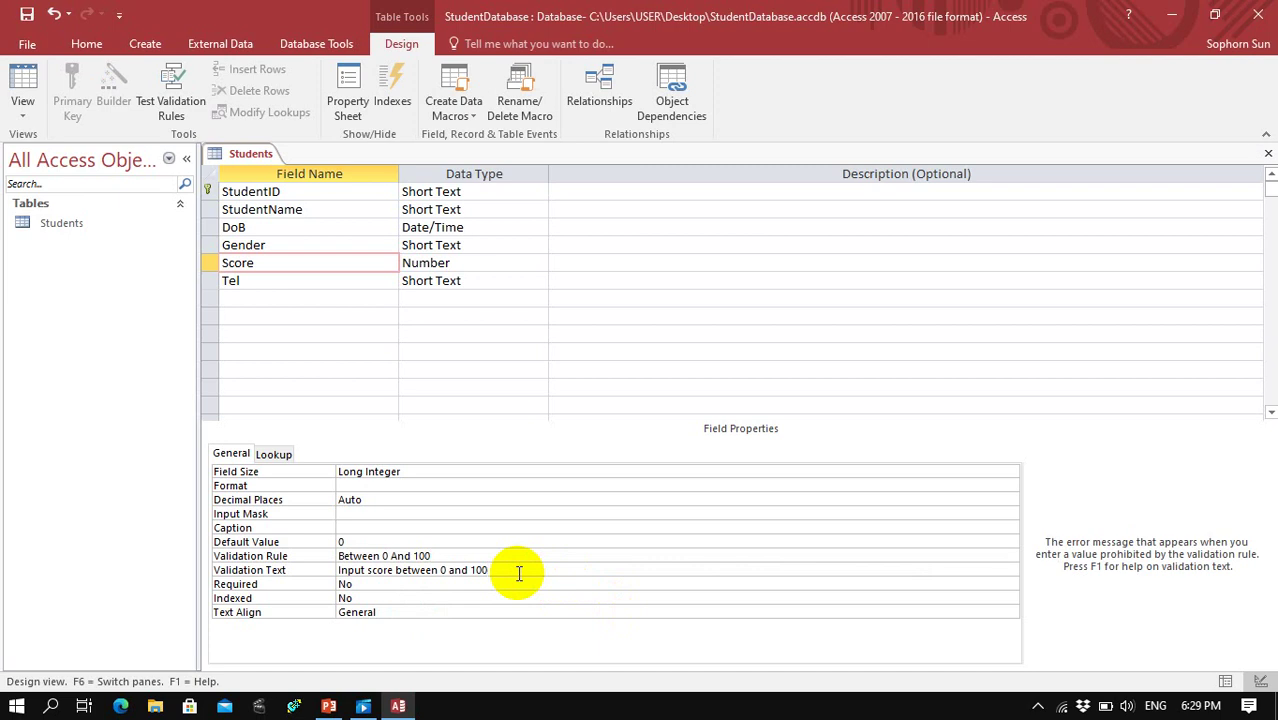
Save the design, testing existing data and keeping the new Score rule, and show the Students table in Datasheet View
click(27, 14)
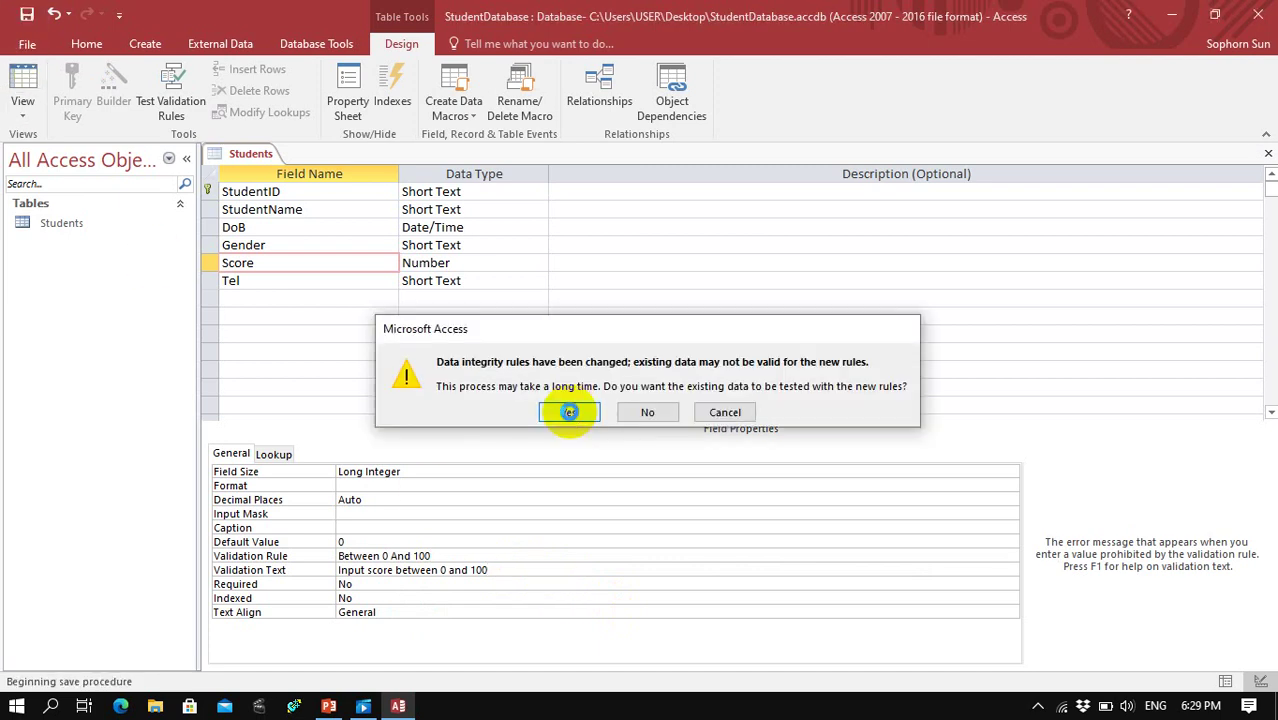
click(569, 413)
click(570, 432)
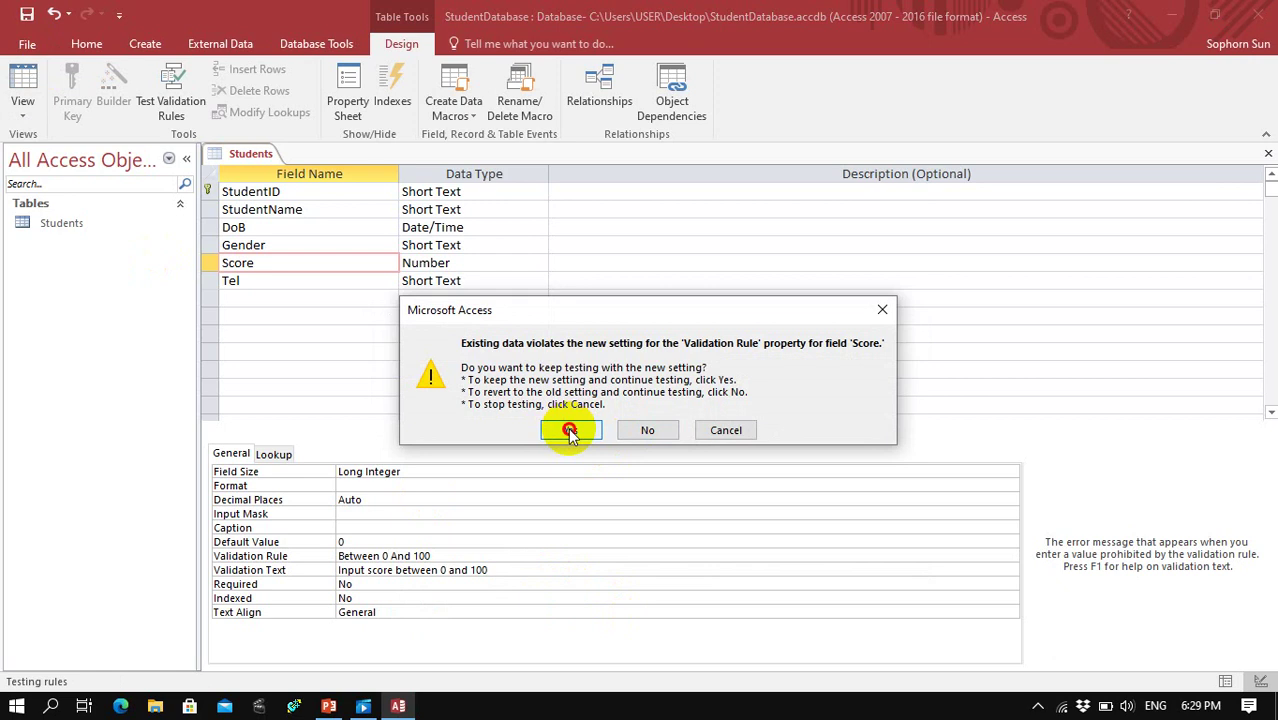
click(17, 115)
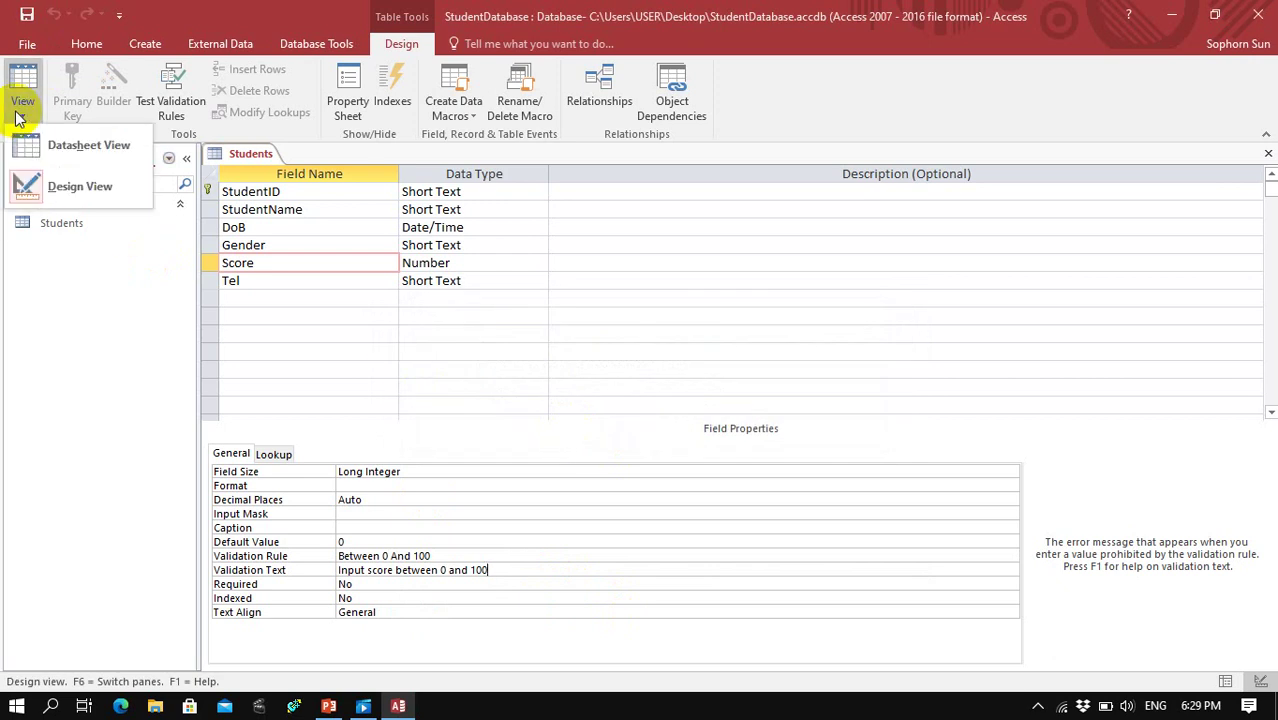
click(71, 148)
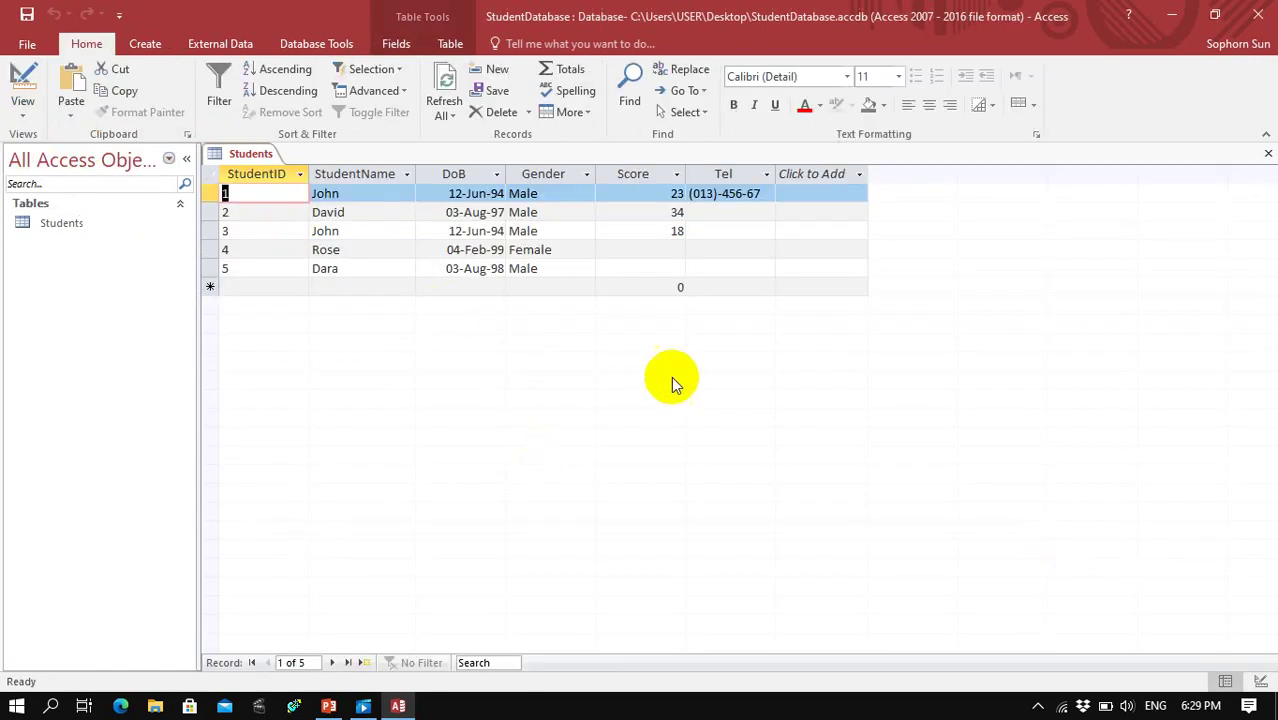
Try to enter the out-of-range Score -8 in the fourth record and dismiss the validation message
click(683, 251)
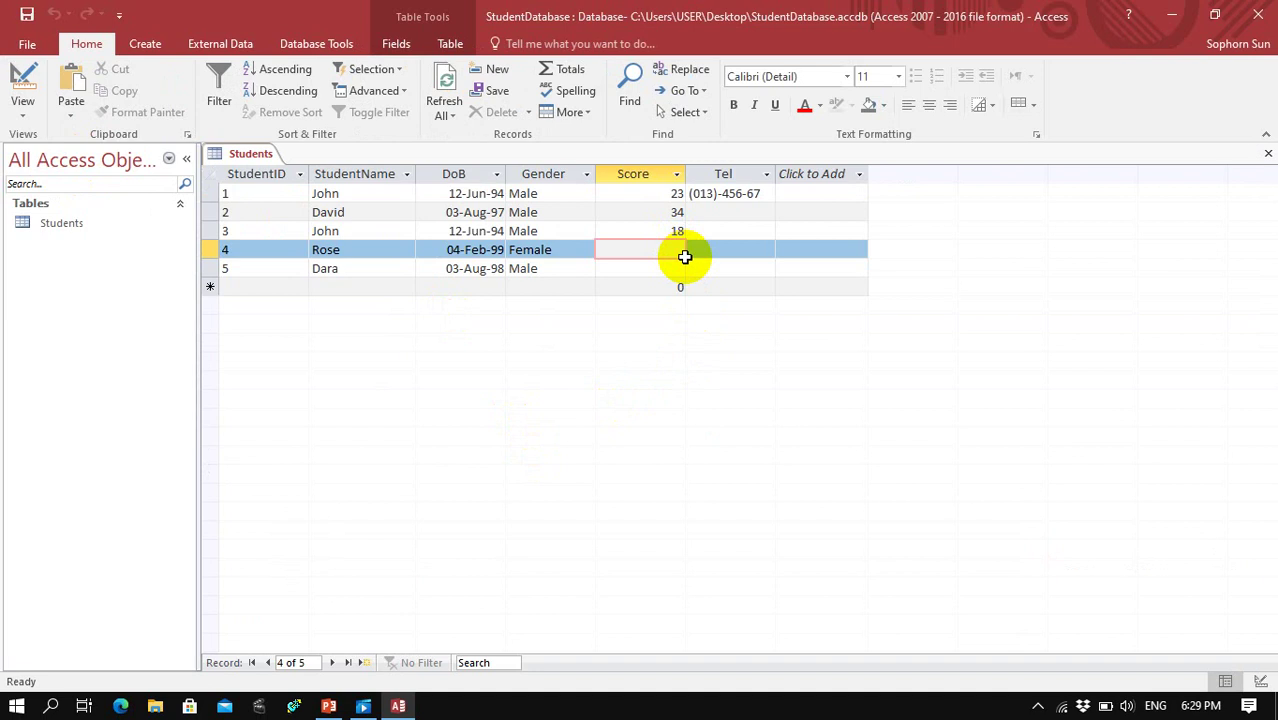
text(2)
key(Return)
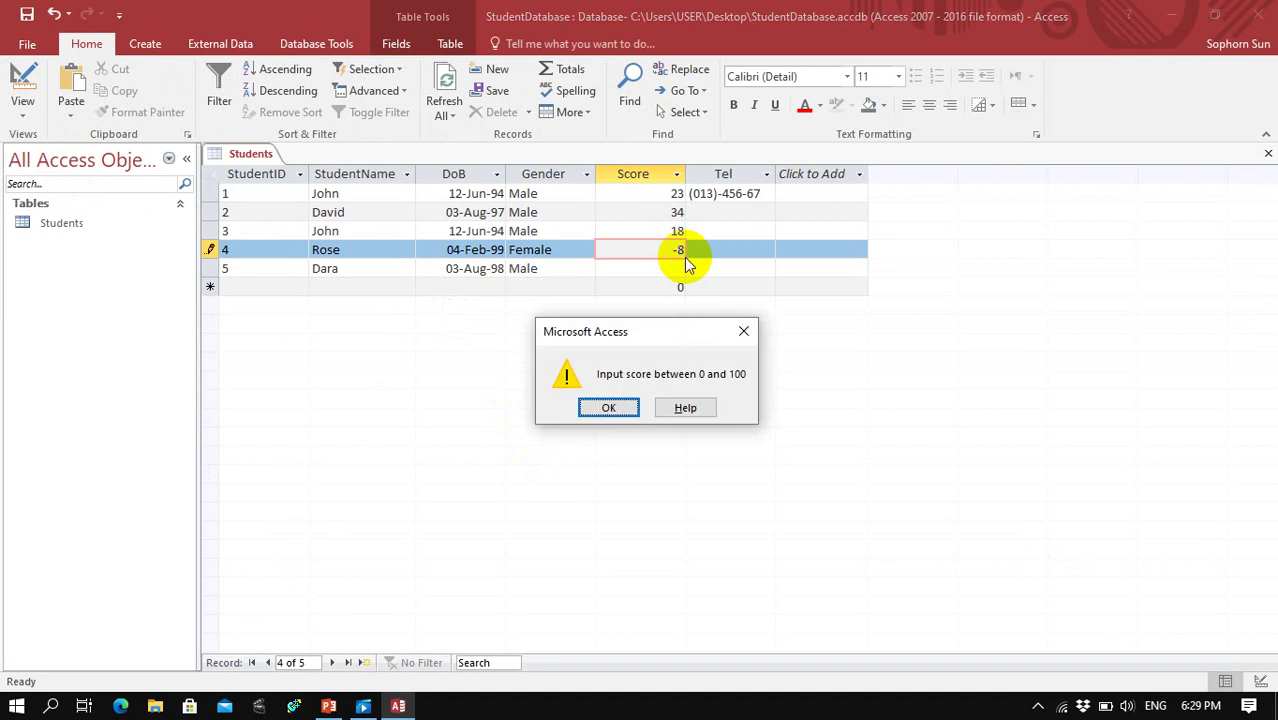
drag(659, 333, 652, 353)
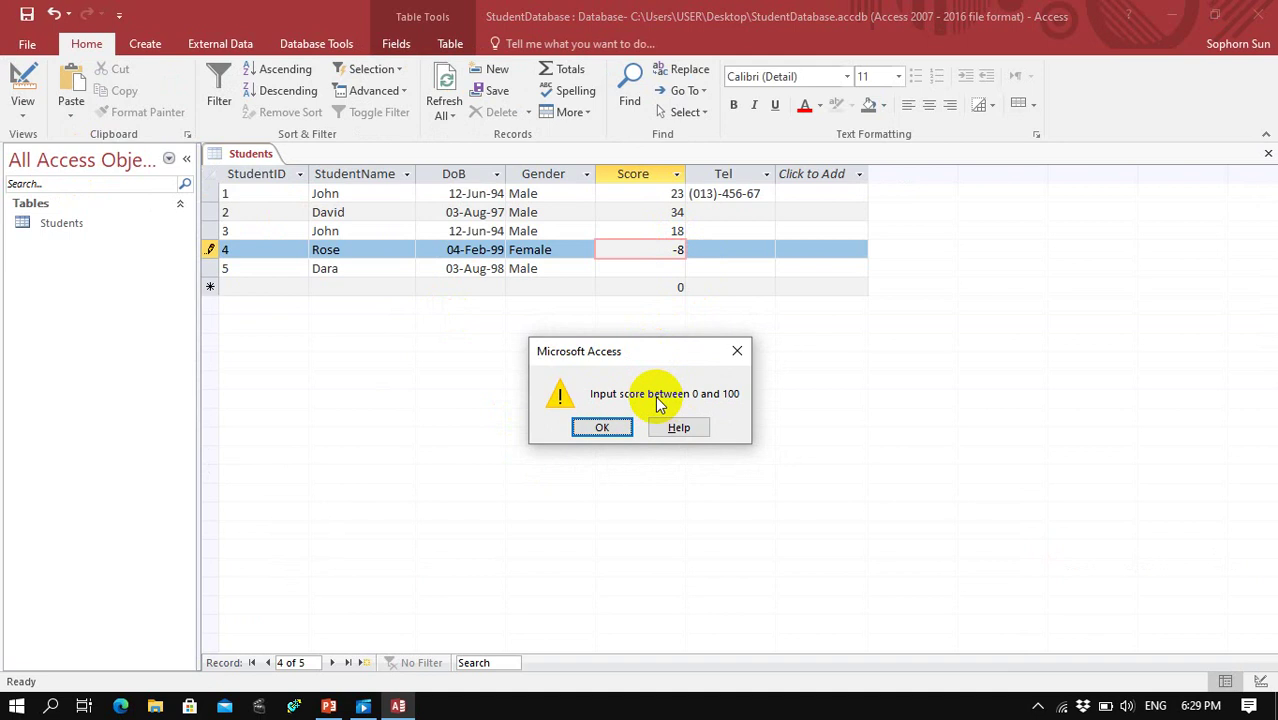
click(596, 430)
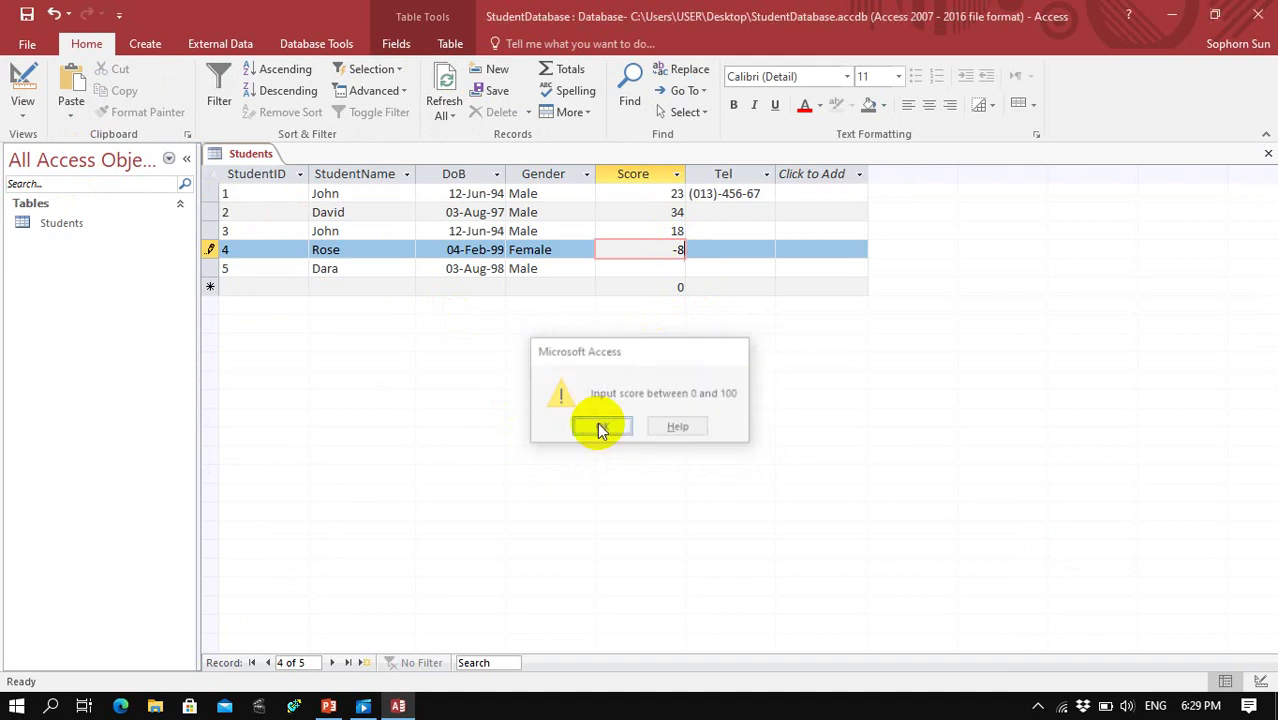
Set the fourth record's Score to 45 and return the Students table to Design View
key(BackSpace)
key(BackSpace)
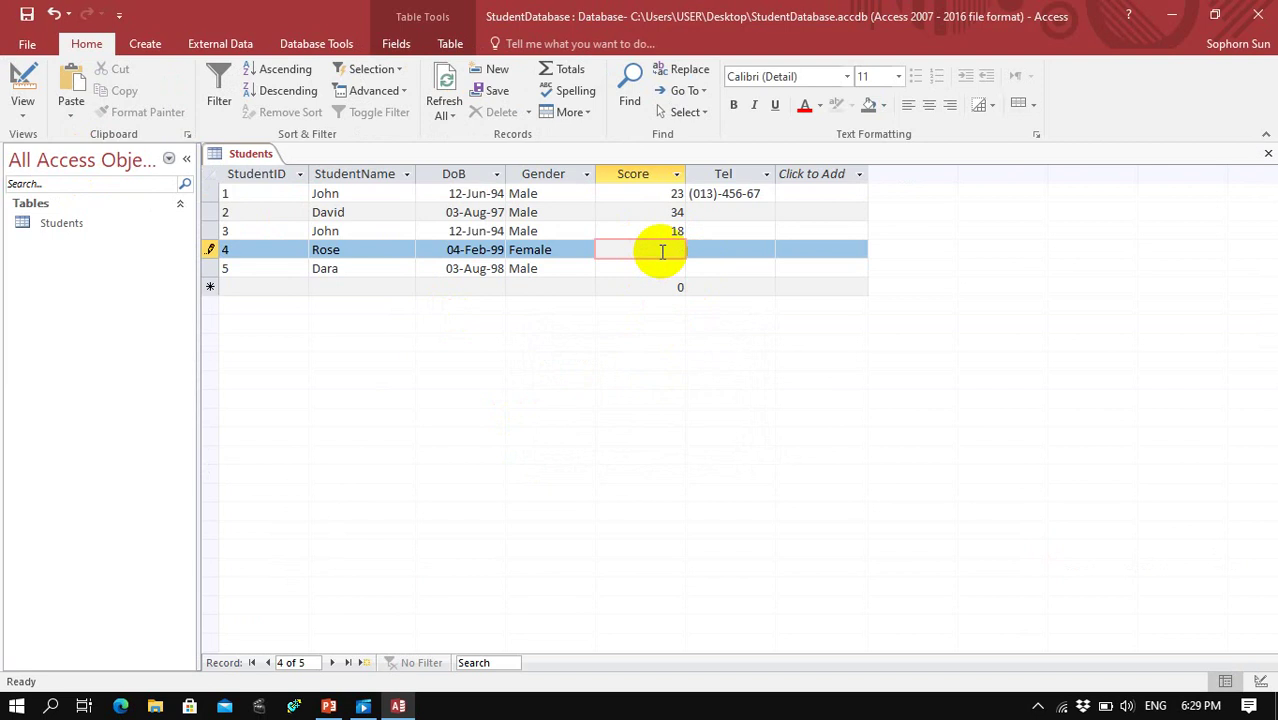
text(45)
key(Tab)
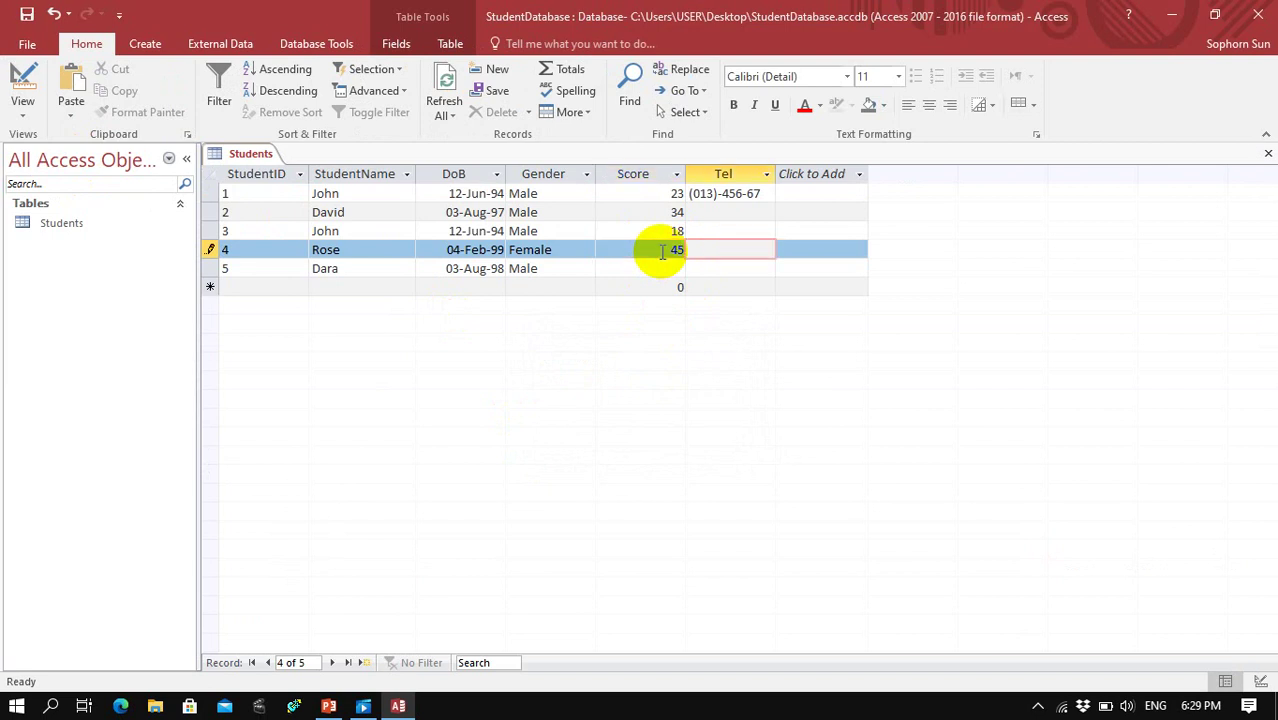
key(Down)
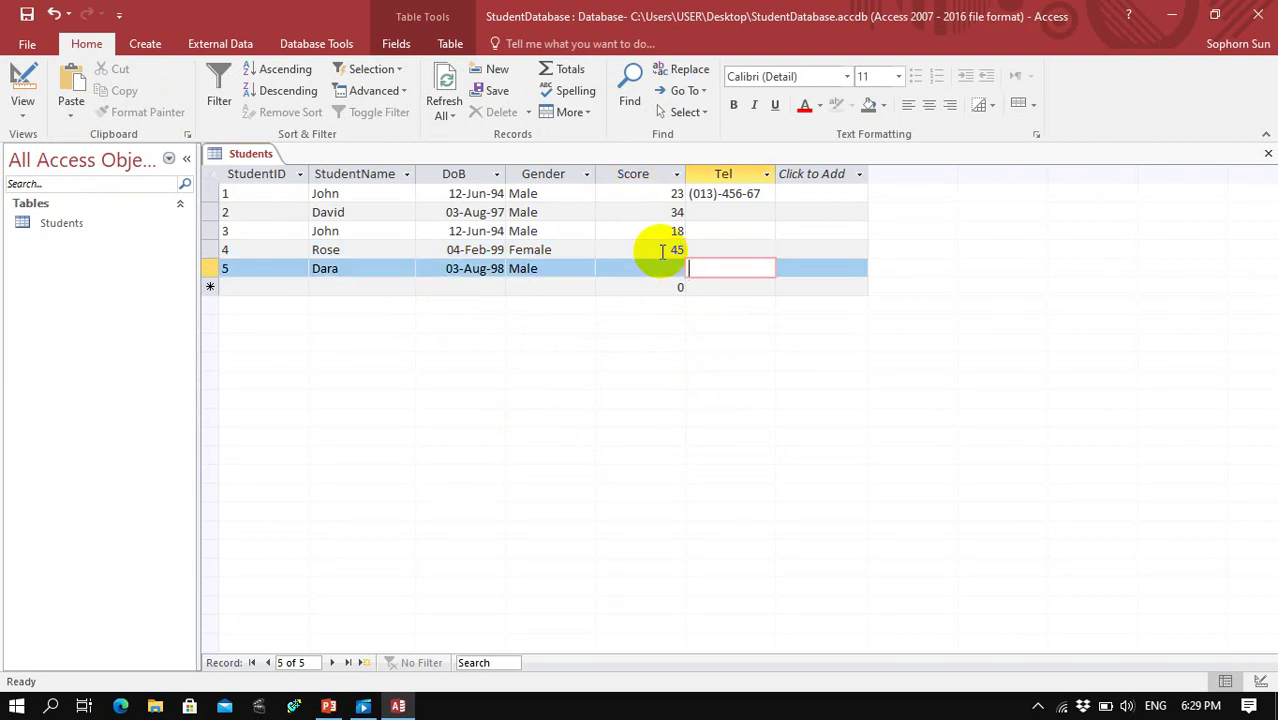
click(22, 108)
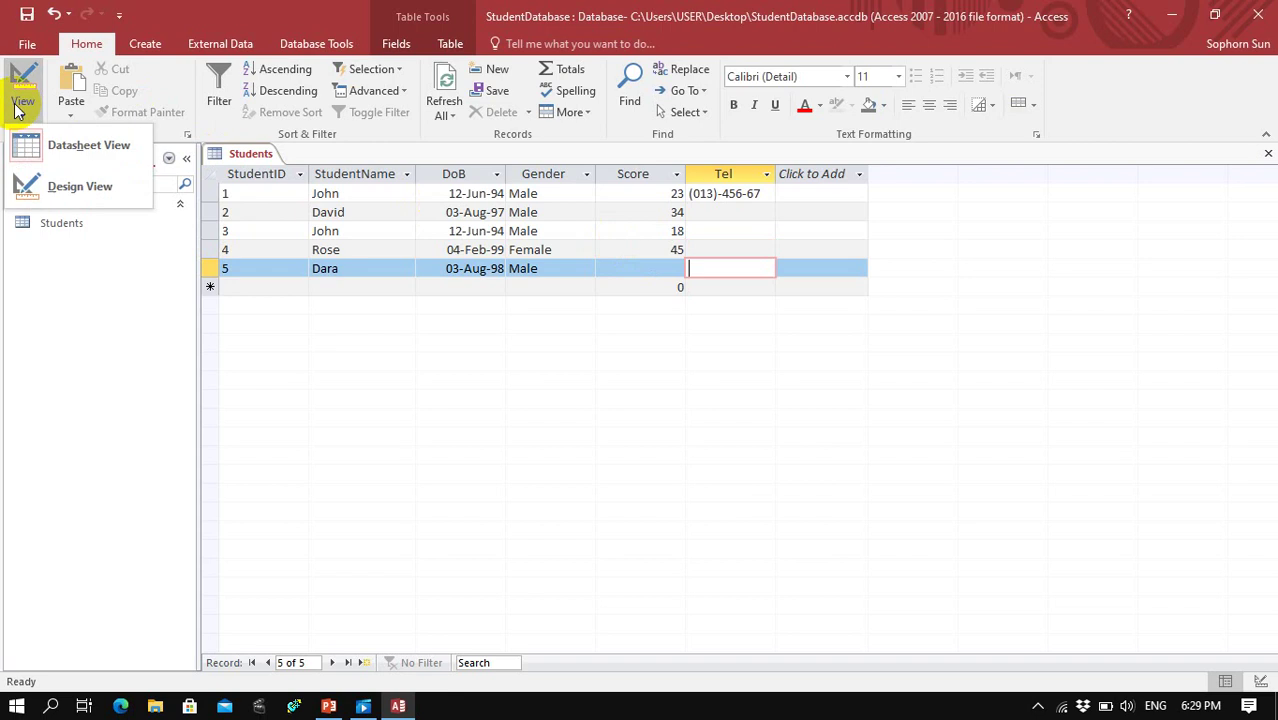
click(70, 190)
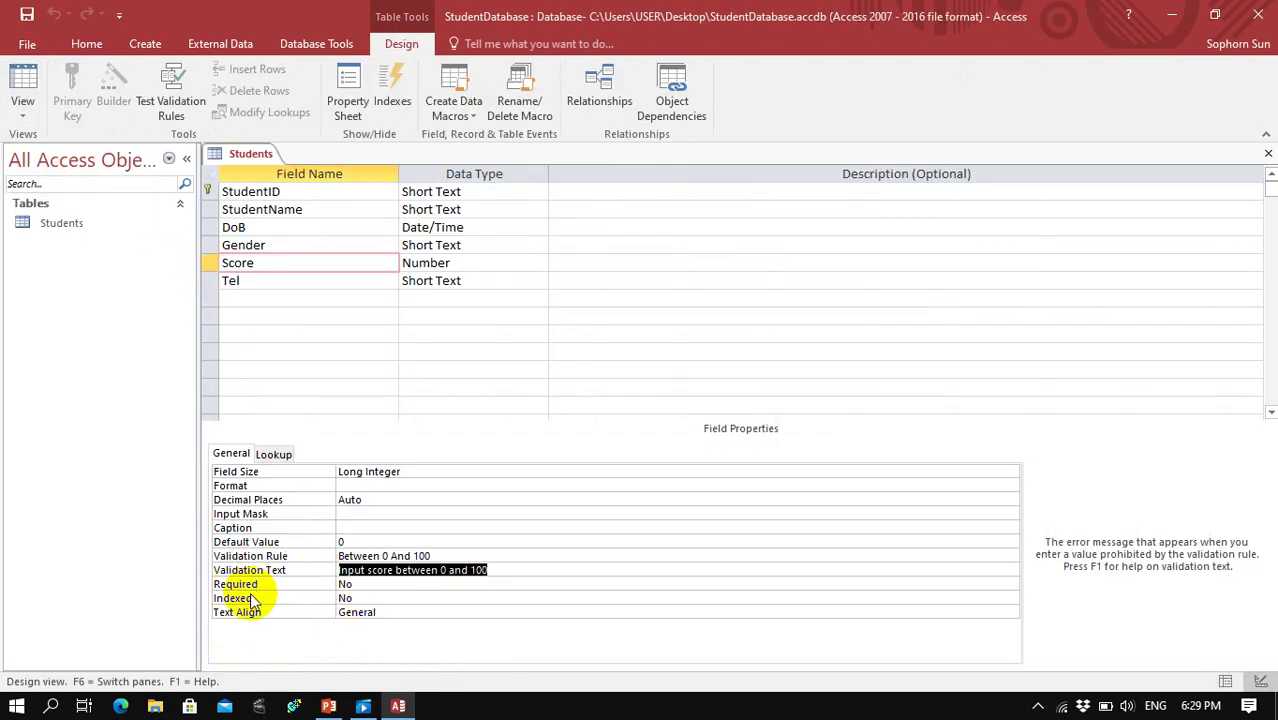
Make the Tel field mandatory by setting its Required property to Yes
click(338, 584)
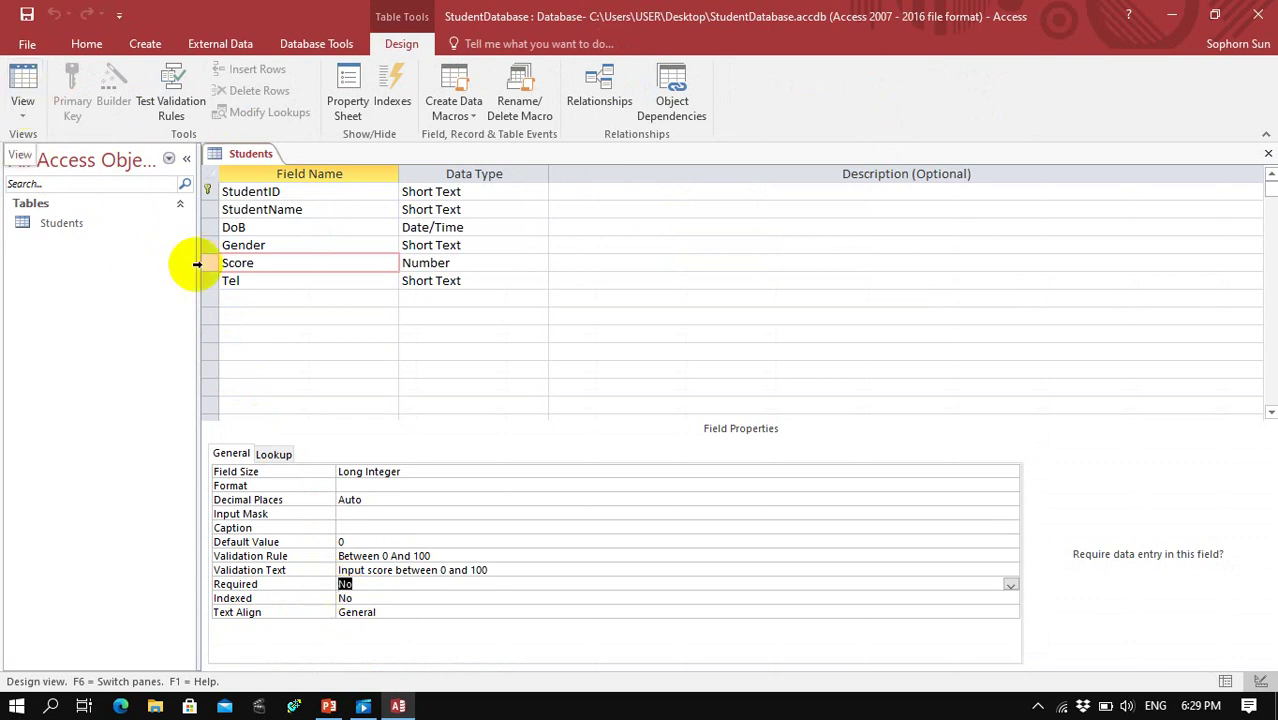
click(255, 281)
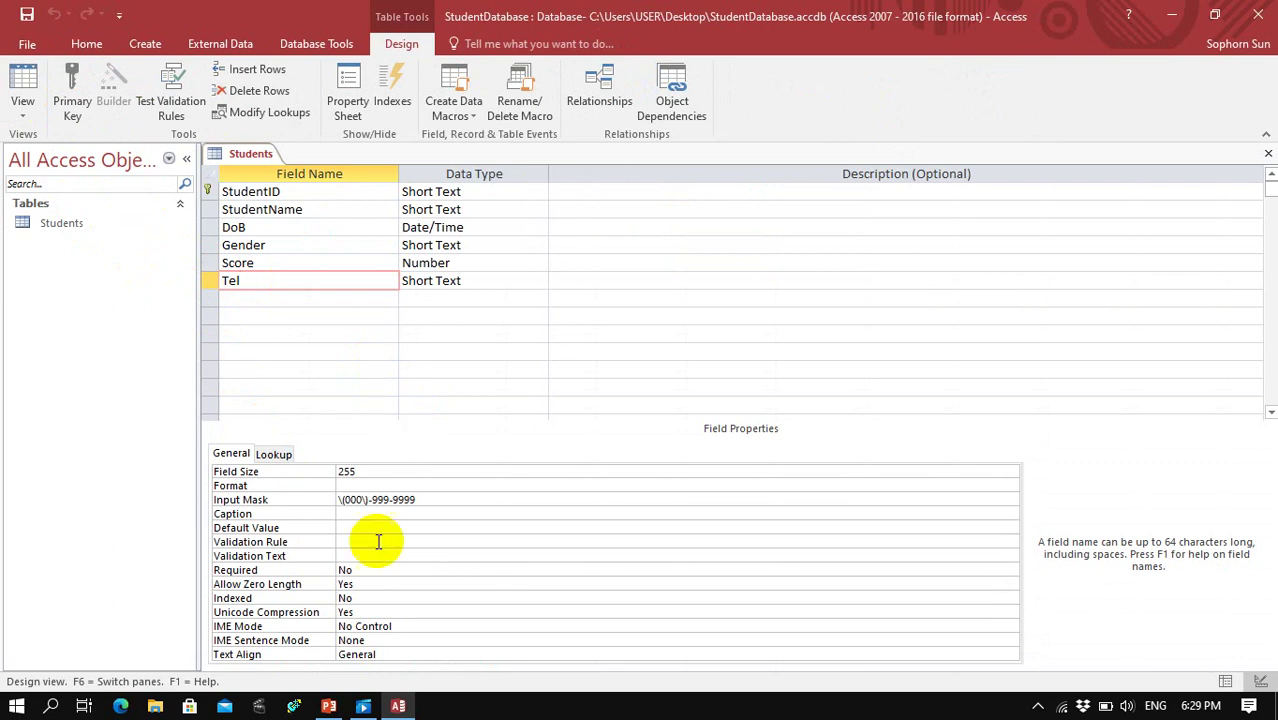
click(340, 569)
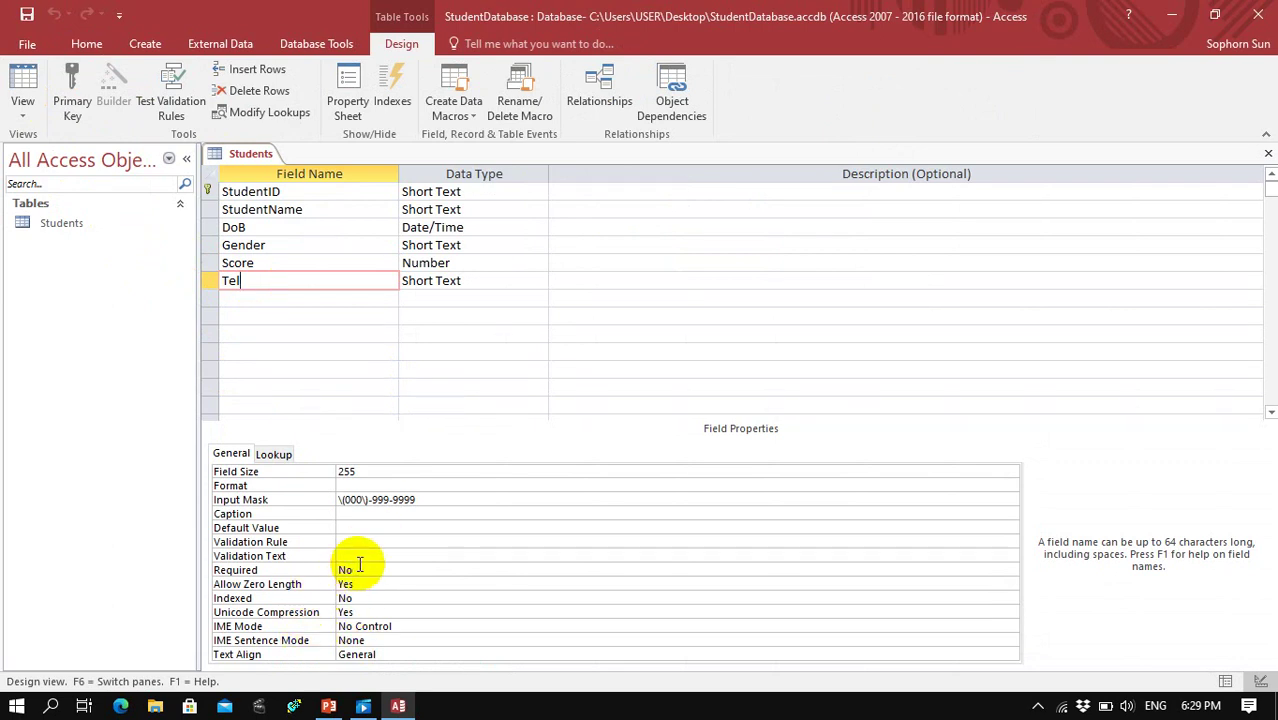
click(1011, 570)
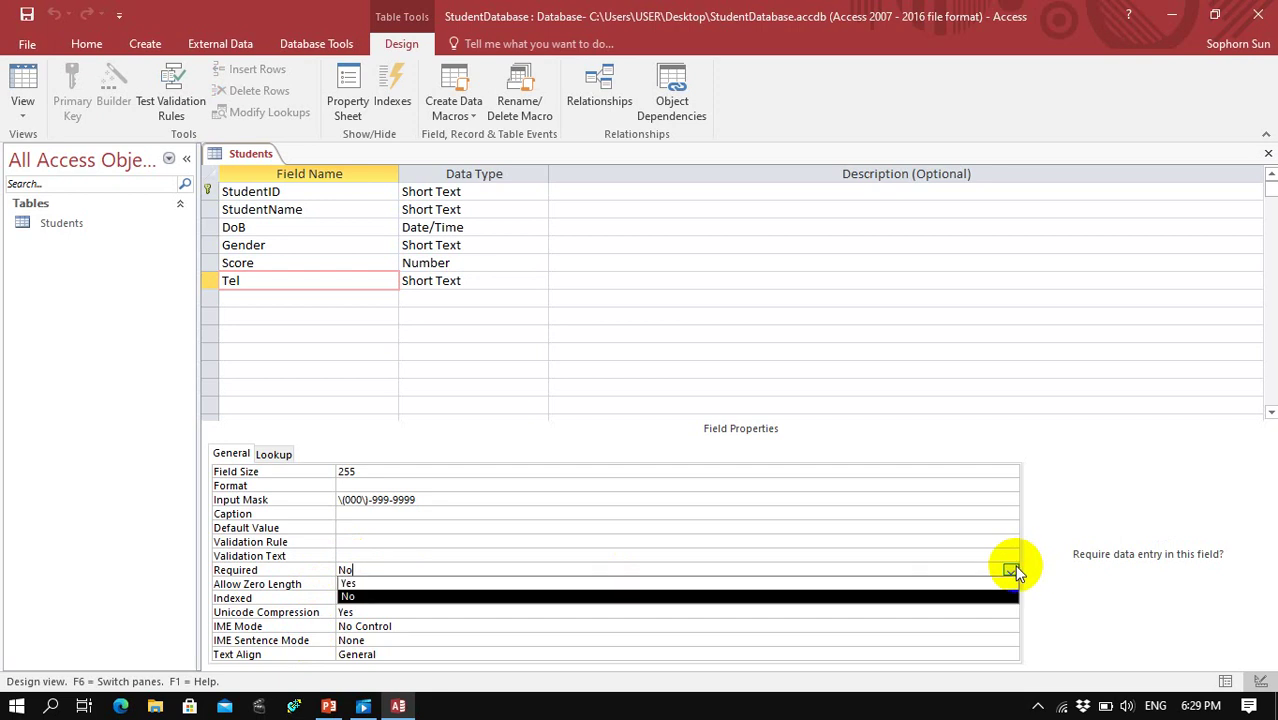
click(408, 586)
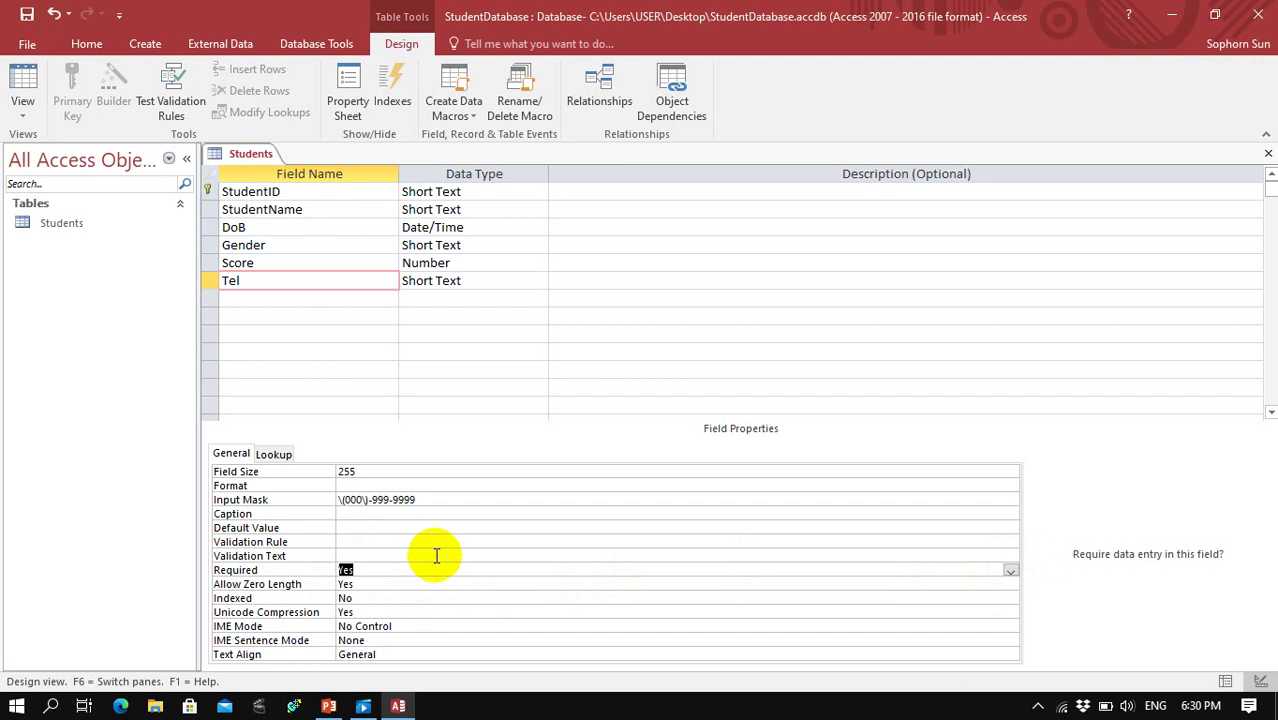
Switch to Datasheet View, saving the table, testing existing data and keeping the new Required setting for Tel
click(363, 513)
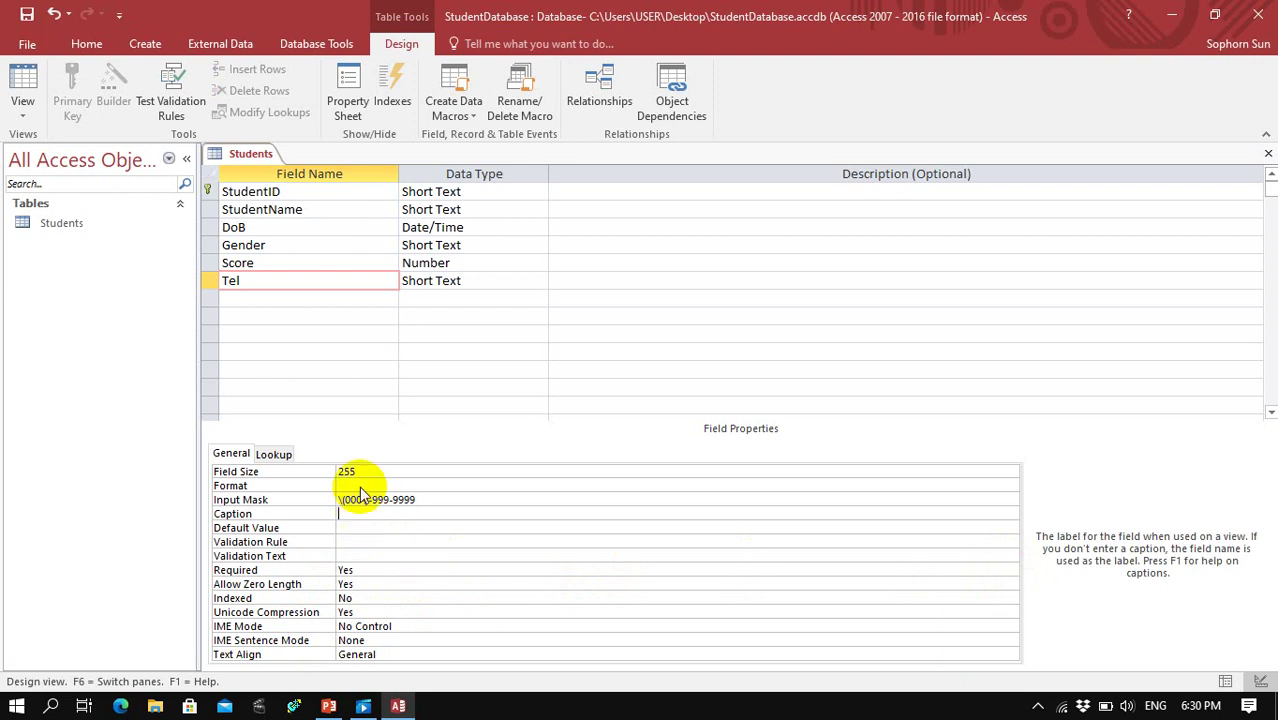
click(252, 226)
drag(245, 227, 202, 227)
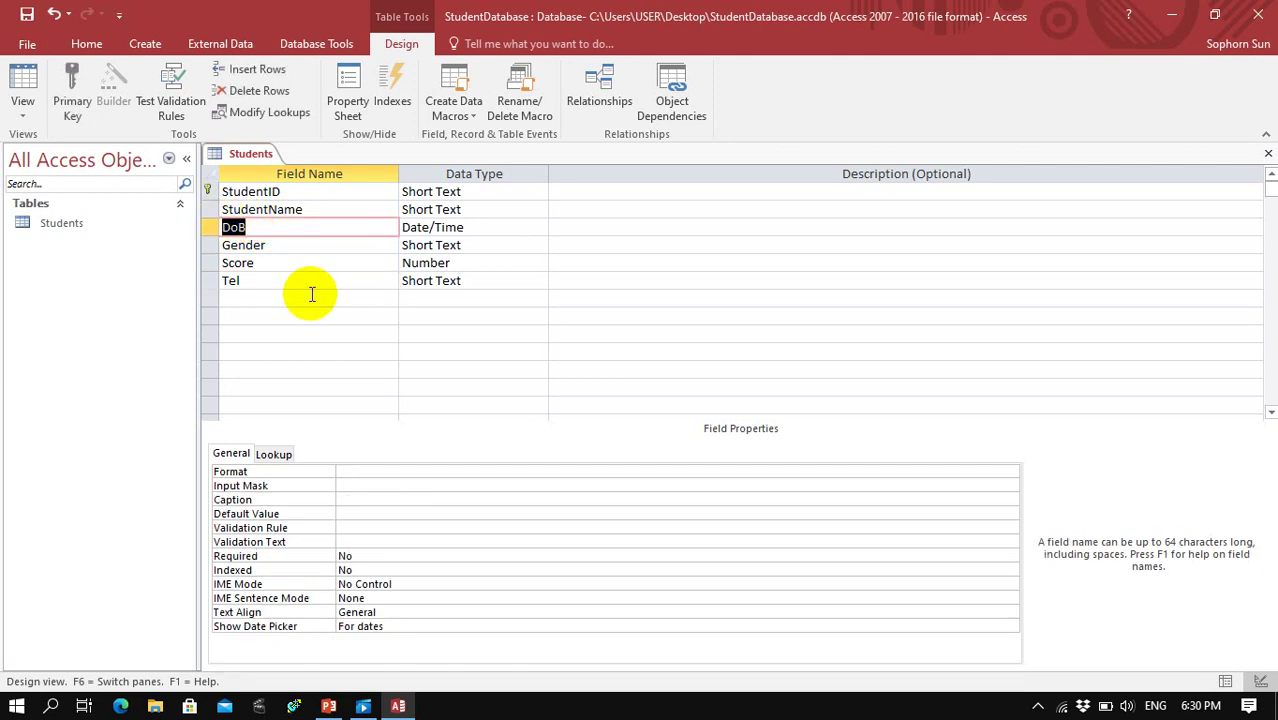
click(22, 80)
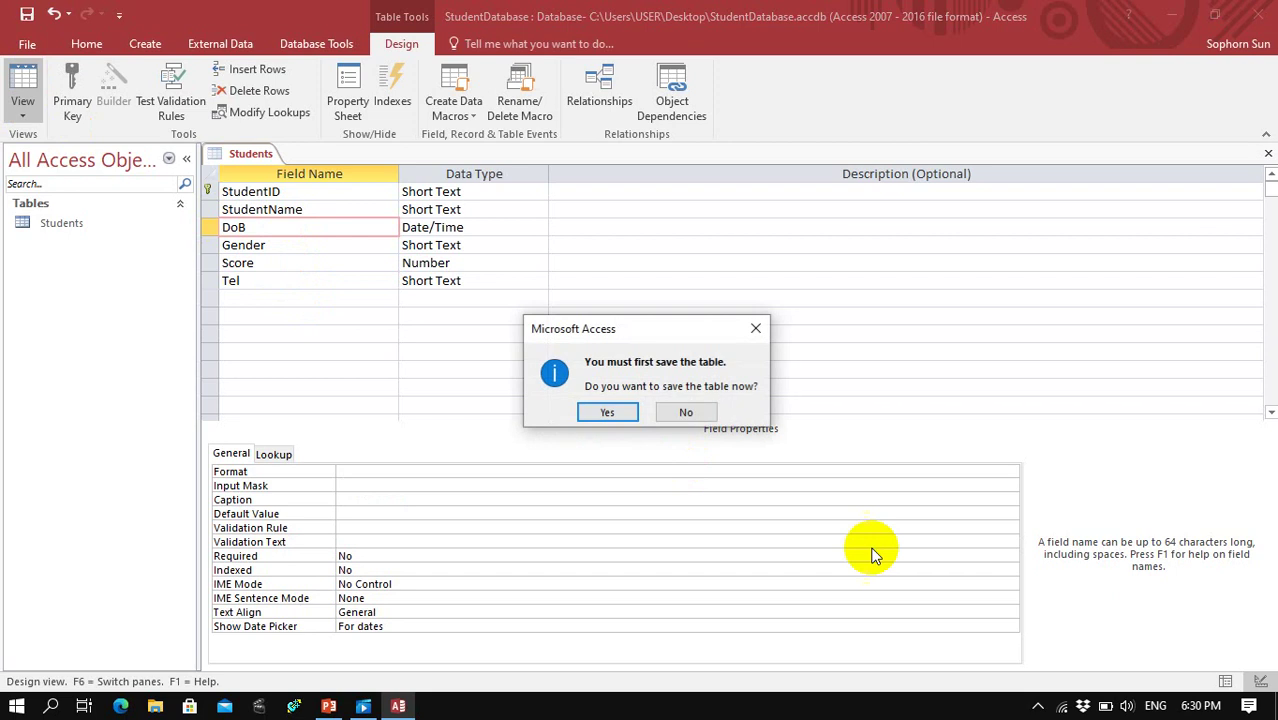
click(607, 412)
click(571, 411)
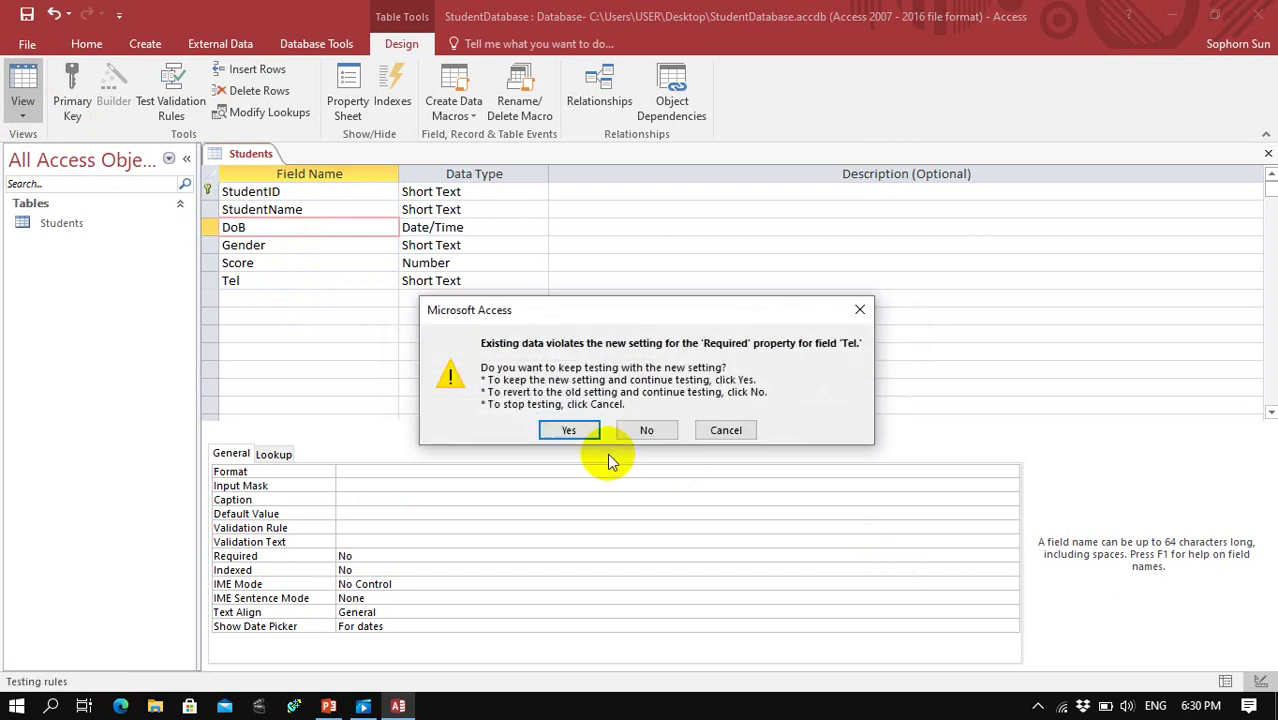
click(569, 431)
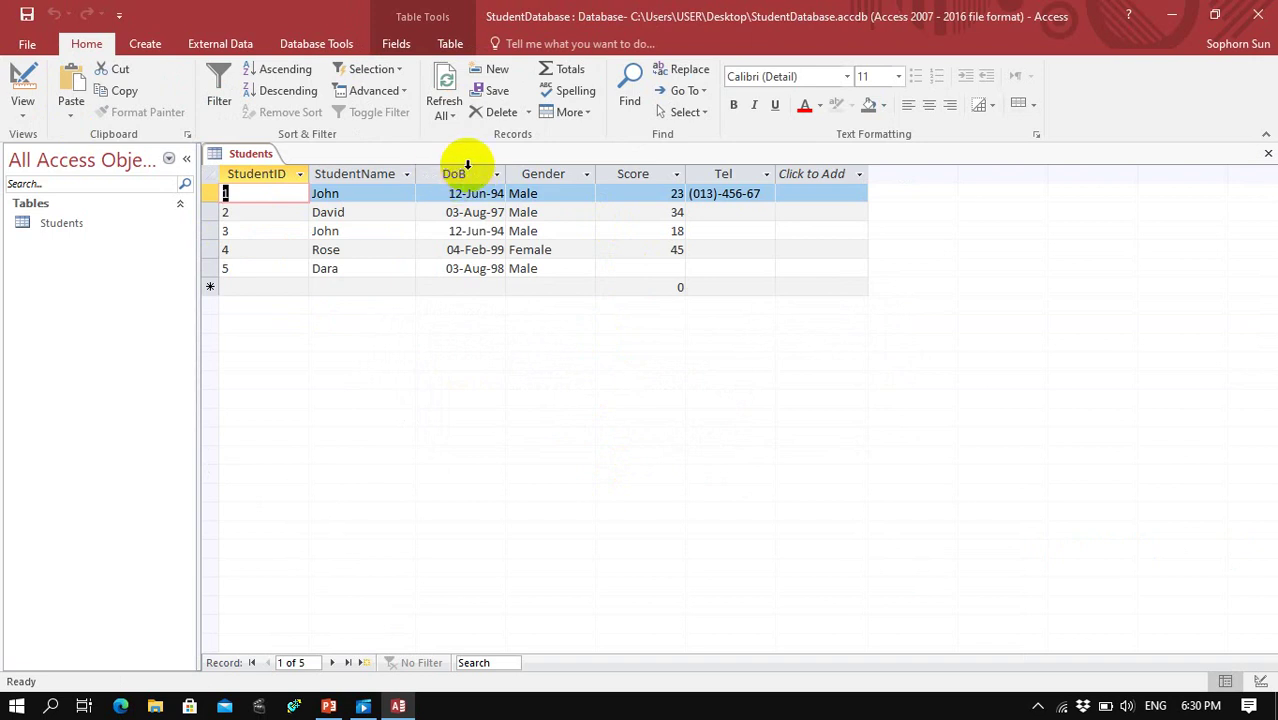
Set the DoB field's Caption to "Date of Birth" in Design View and show the table in Datasheet View
click(23, 106)
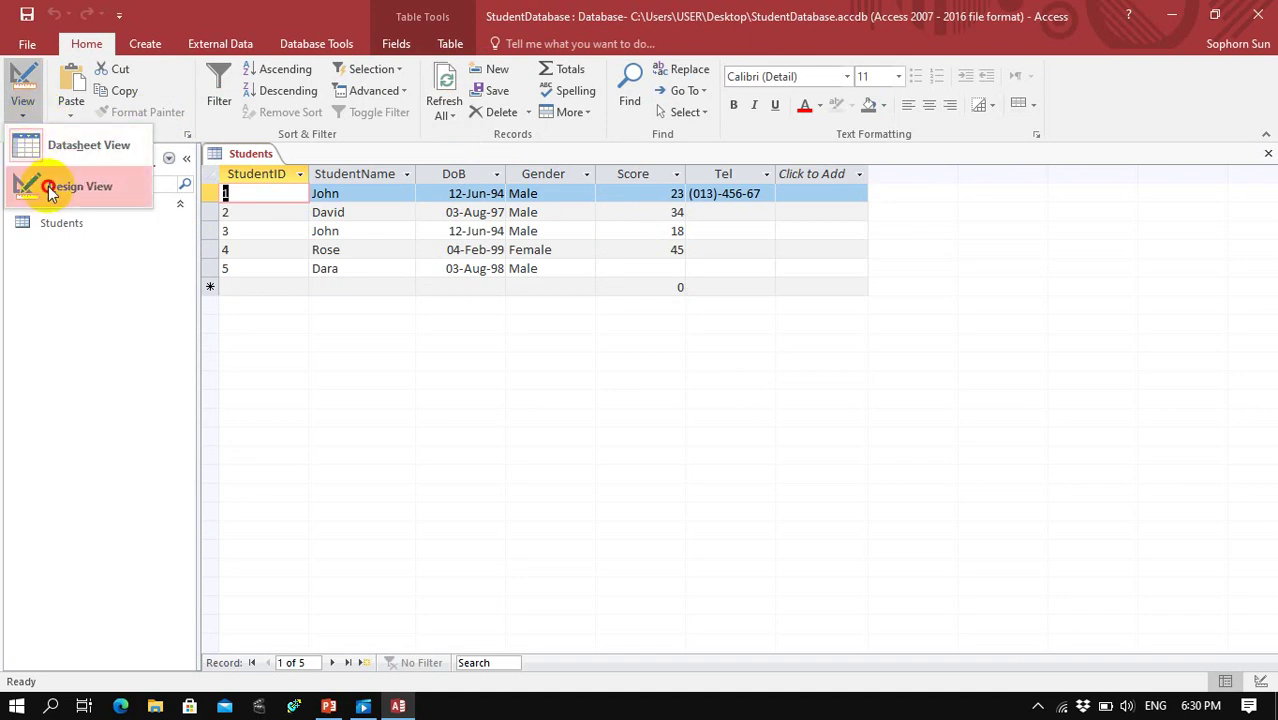
click(40, 182)
click(251, 228)
double_click(232, 228)
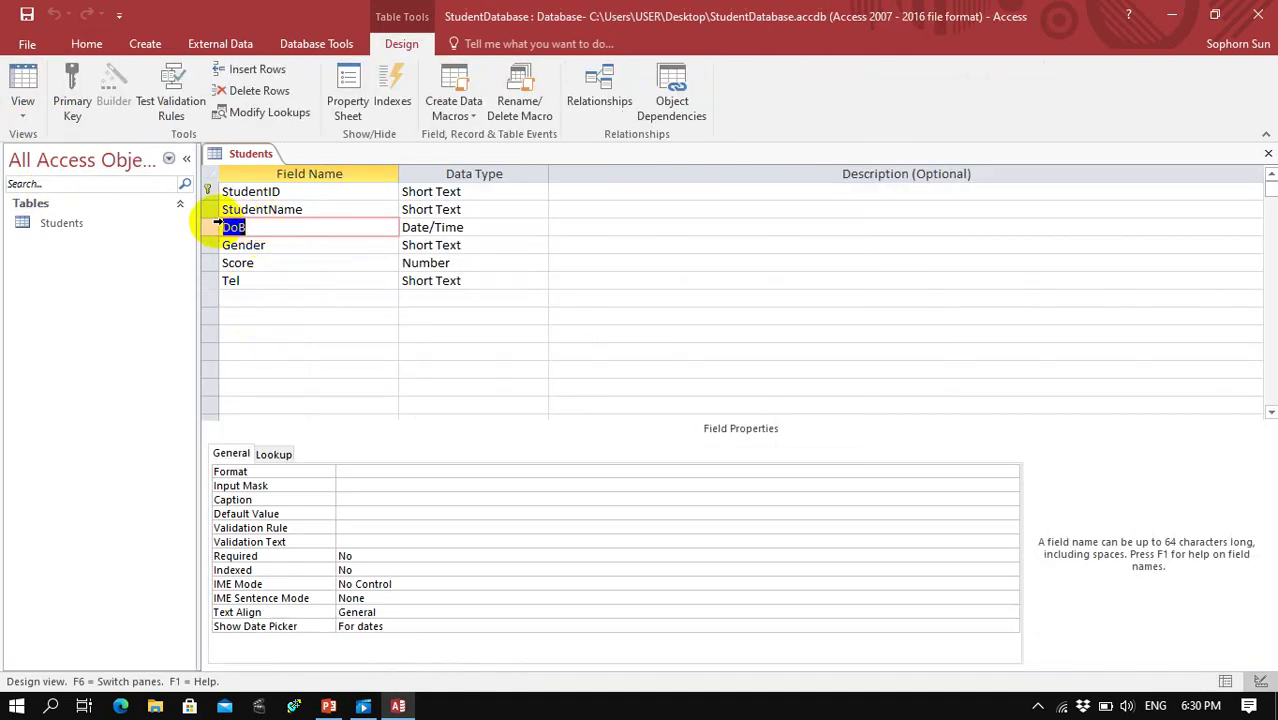
click(268, 228)
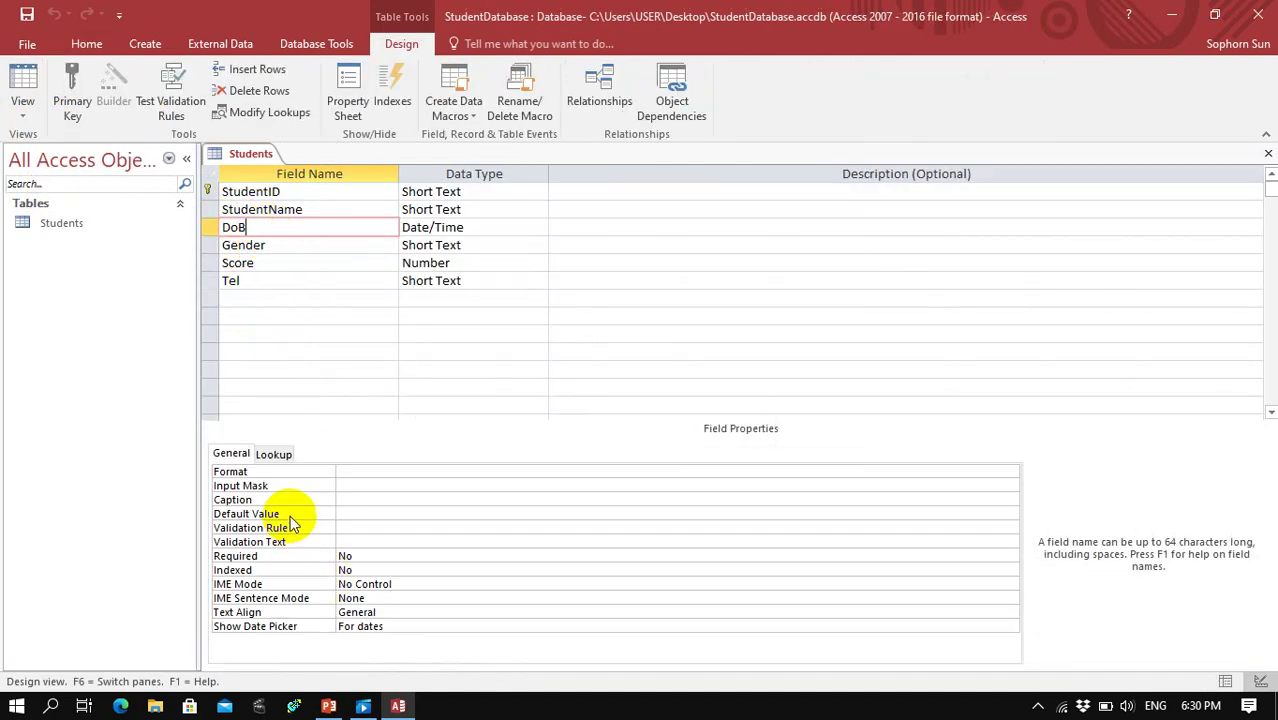
click(360, 500)
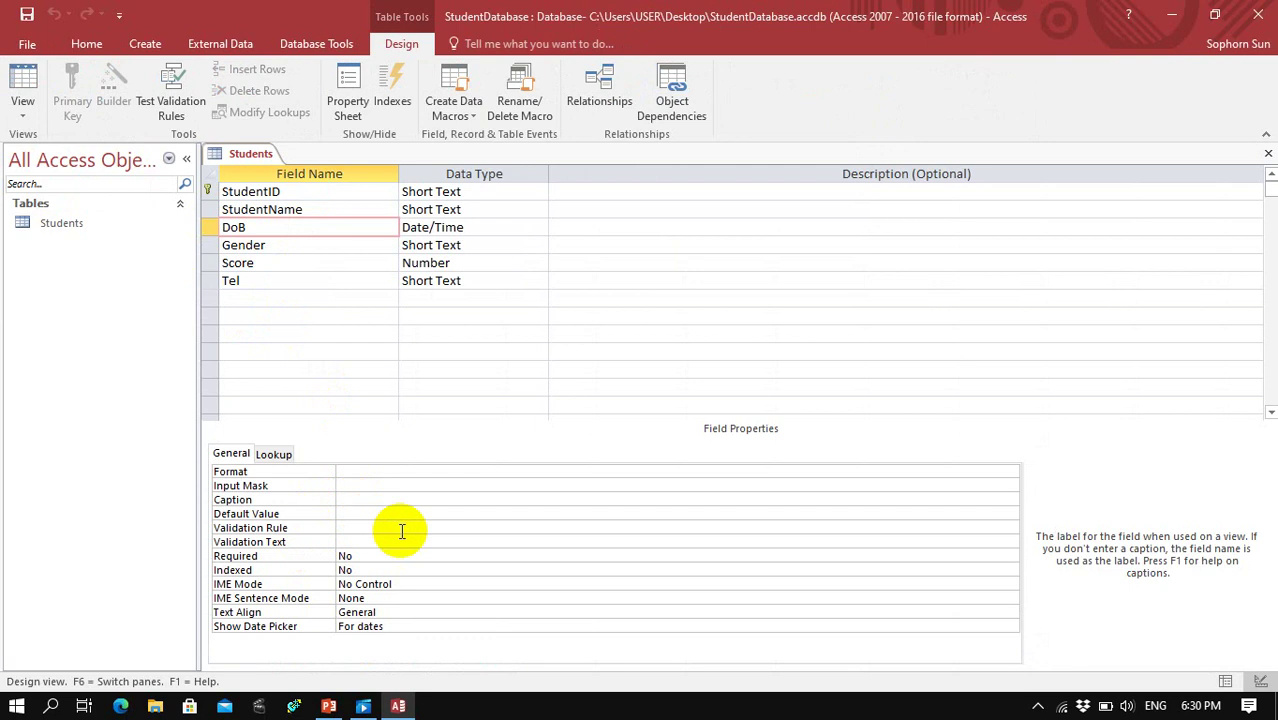
text(Date of Birth)
key(Return)
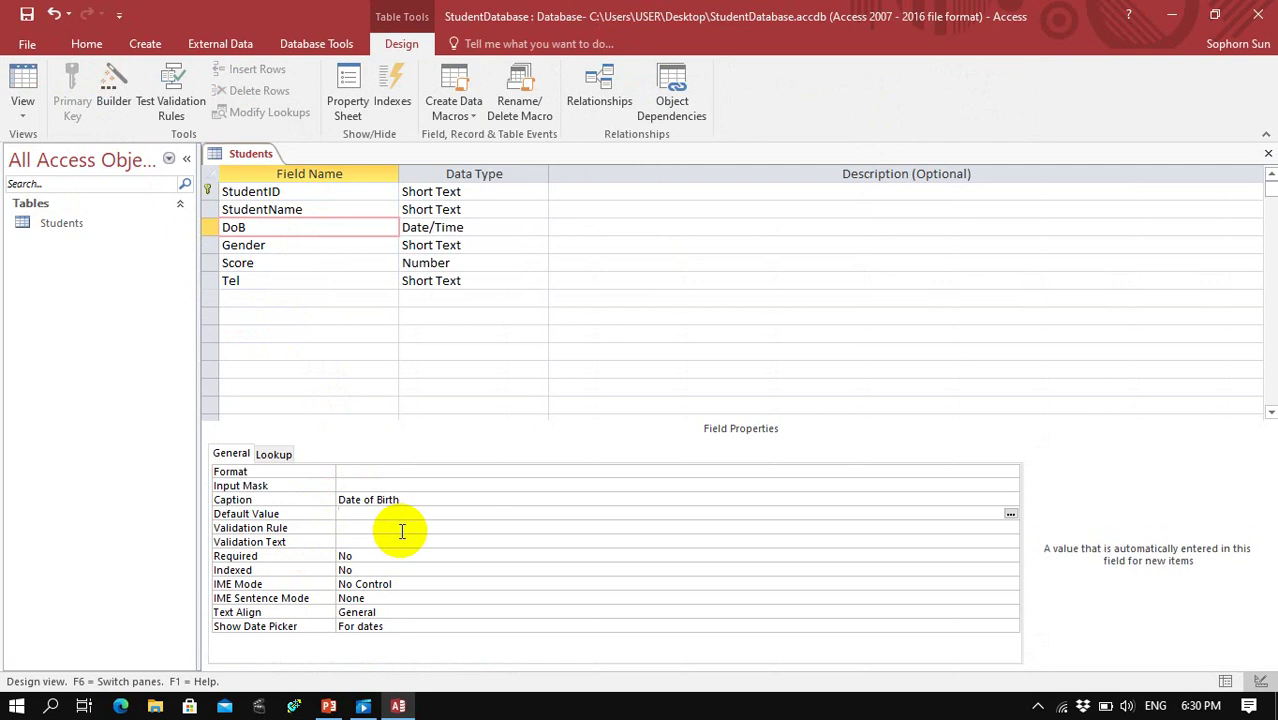
click(22, 82)
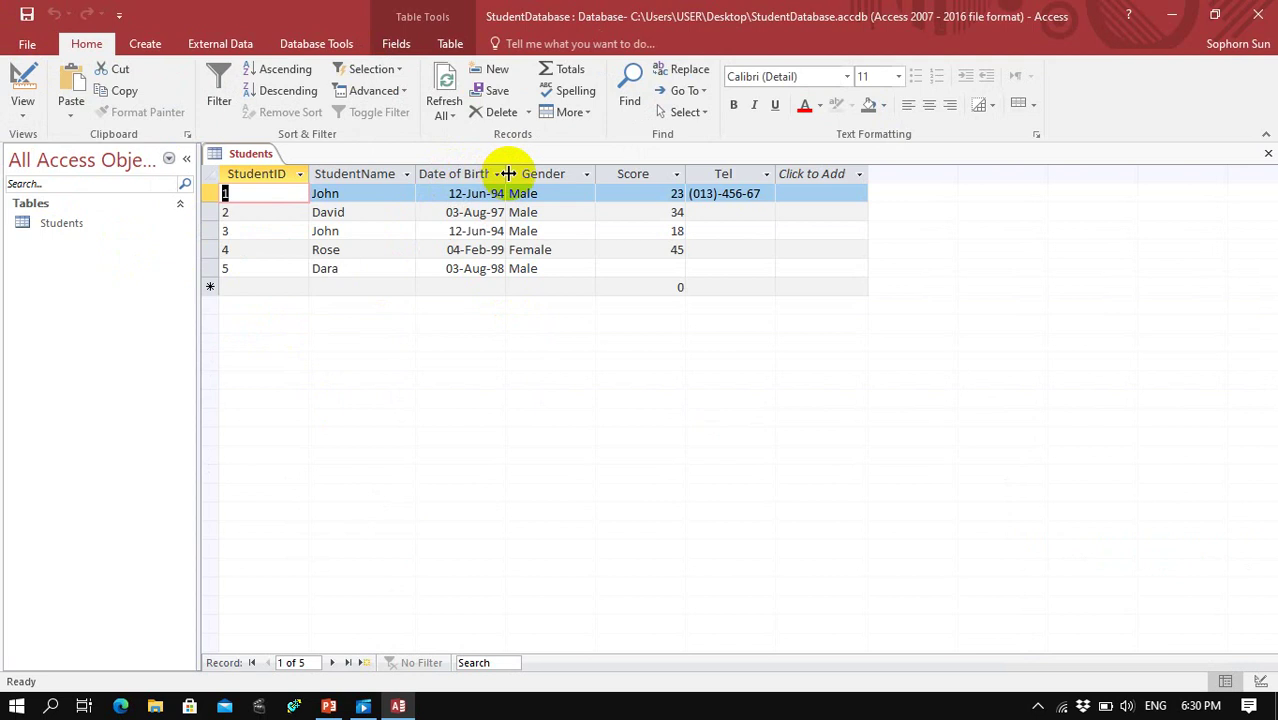
Widen the Date of Birth column so its whole caption fits, and return the Students table to Design View
drag(505, 172, 533, 172)
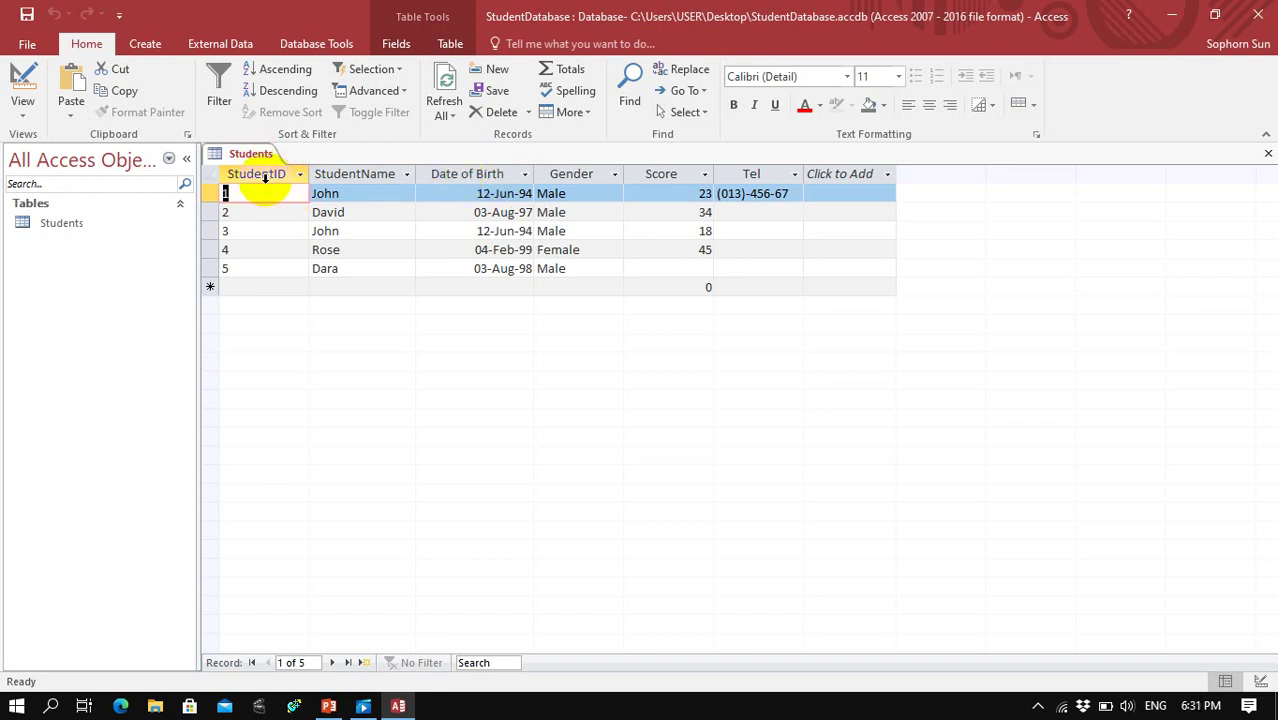
click(22, 108)
click(80, 187)
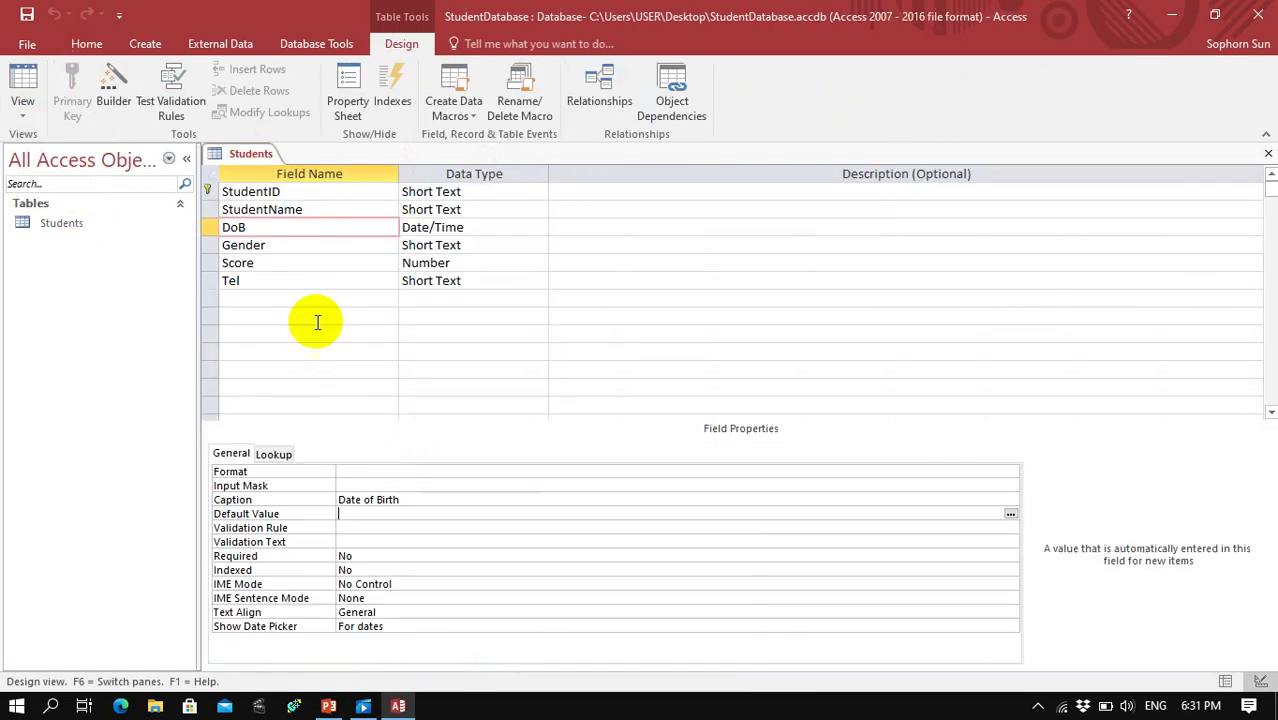
Set the StudentID field's Caption to the Khmer text "លេខសំគាល់សិស្ស"
click(290, 192)
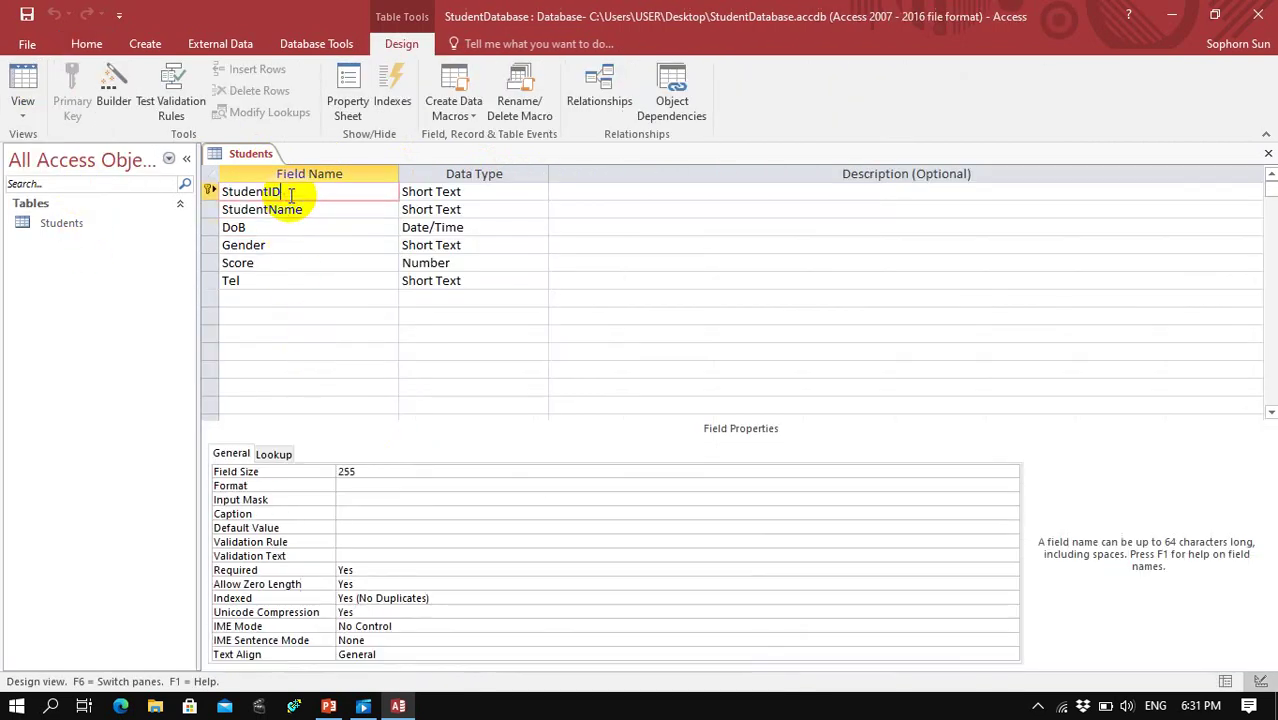
click(340, 512)
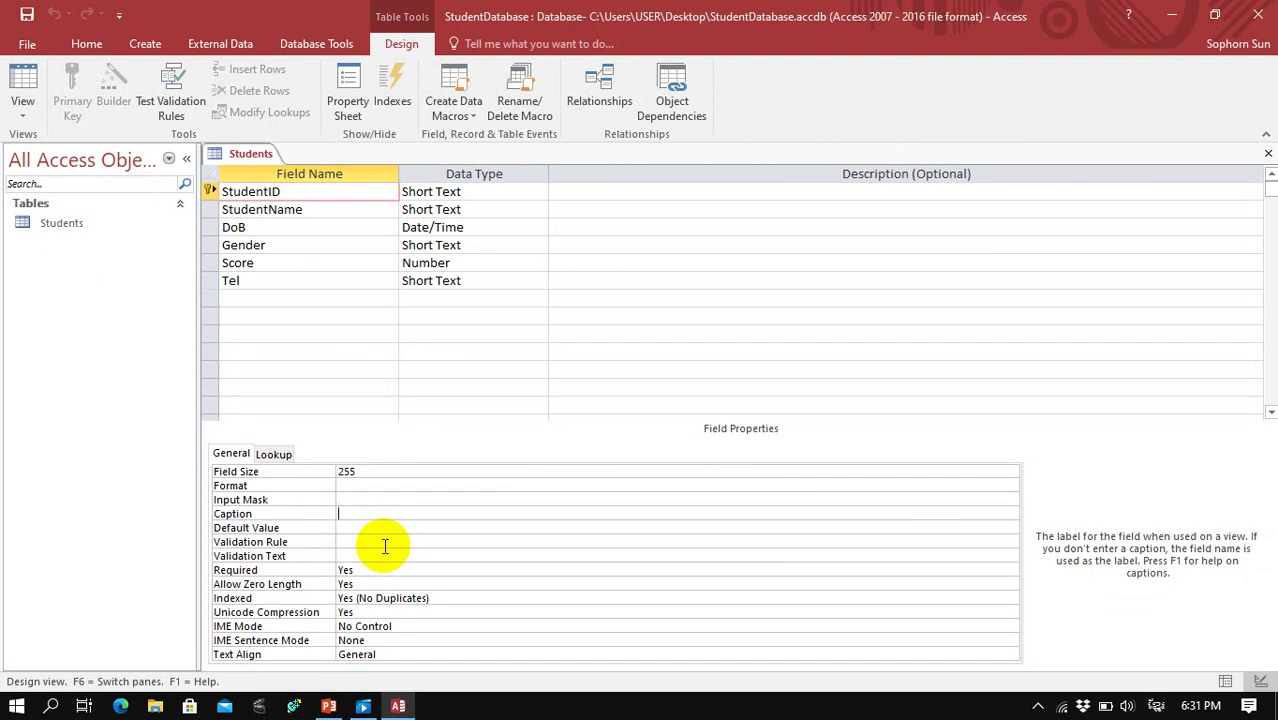
text(sss)
key(BackSpace)
key(BackSpace)
key(BackSpace)
text(ssខស)
text(គា)
text(ល់)
text(ស)
text(ិស្ស)
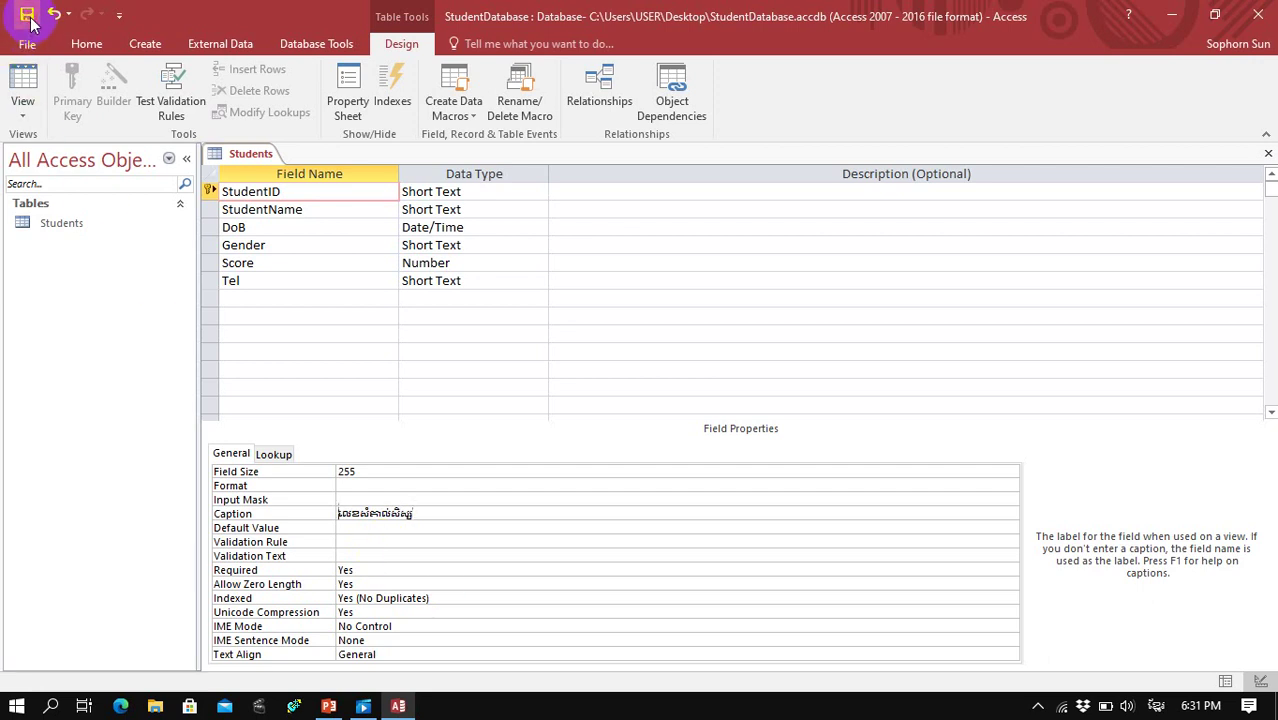
Save the table and widen the StudentID column in Datasheet View to fit its Khmer caption
click(24, 88)
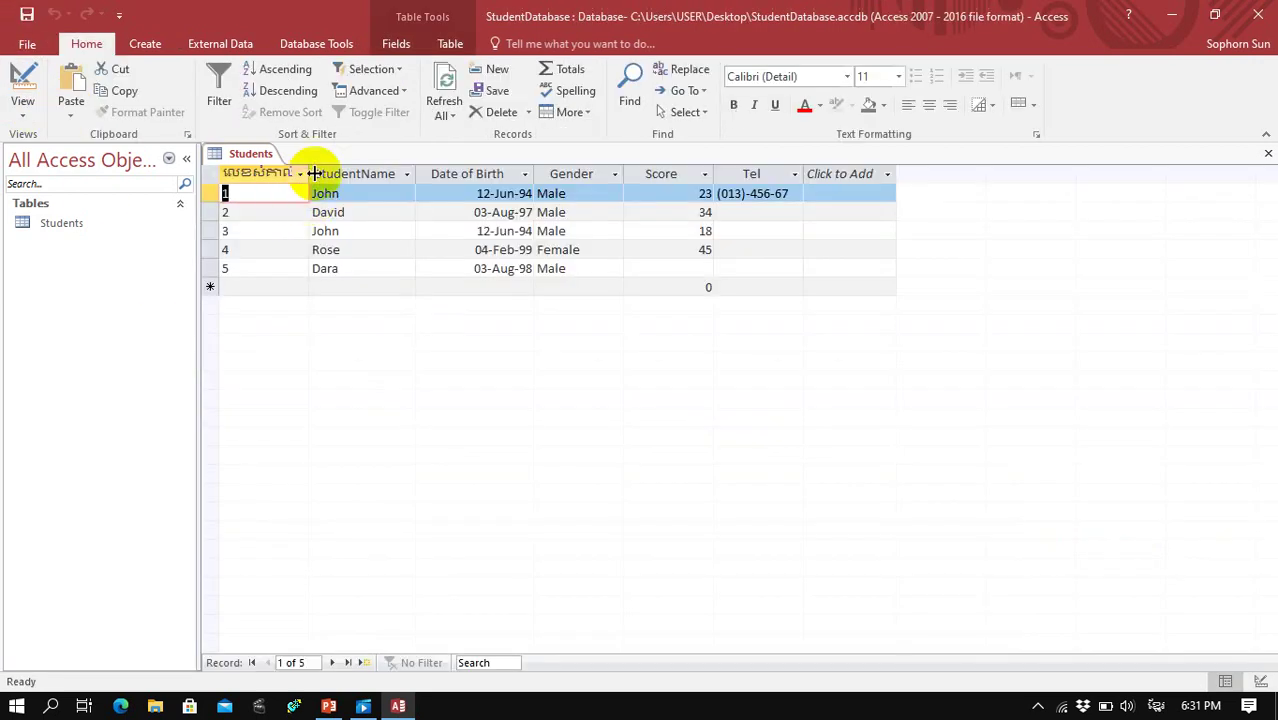
drag(313, 172, 374, 172)
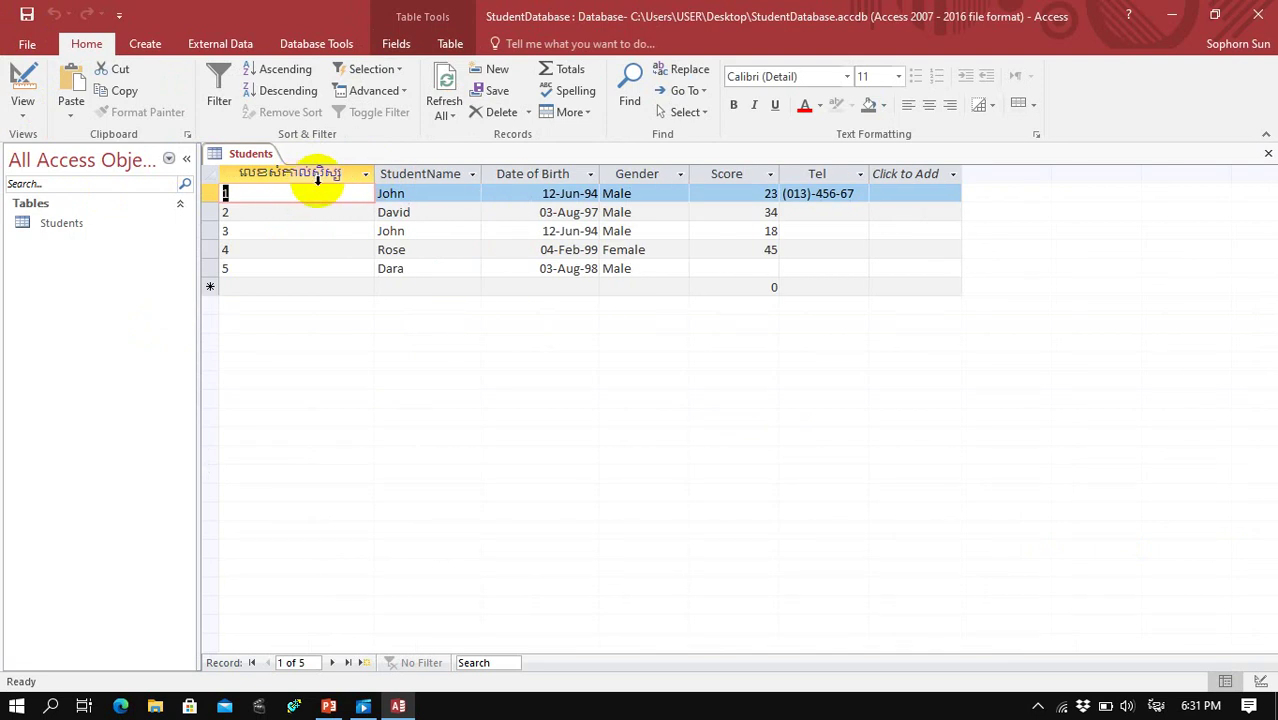
Compare StudentID's field name and caption between Design View and Datasheet View, and inspect the StudentName, DoB and Gender fields' properties in Design View
click(22, 110)
click(60, 180)
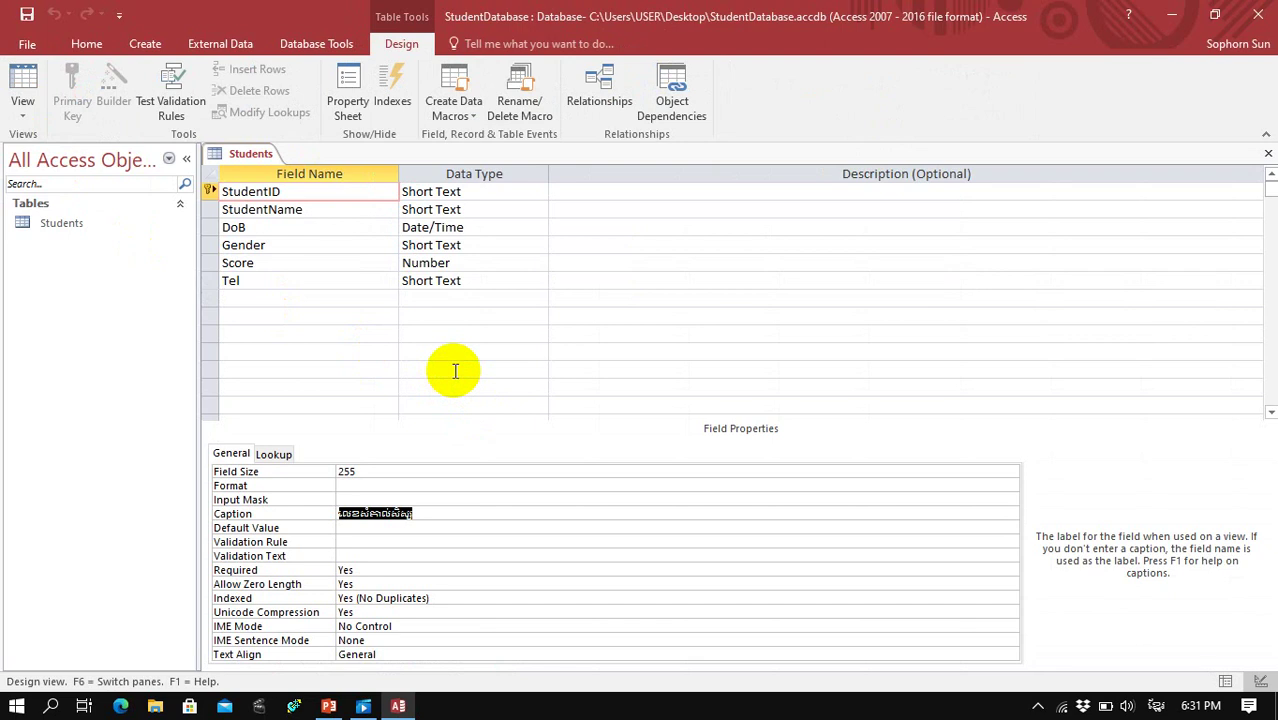
click(316, 193)
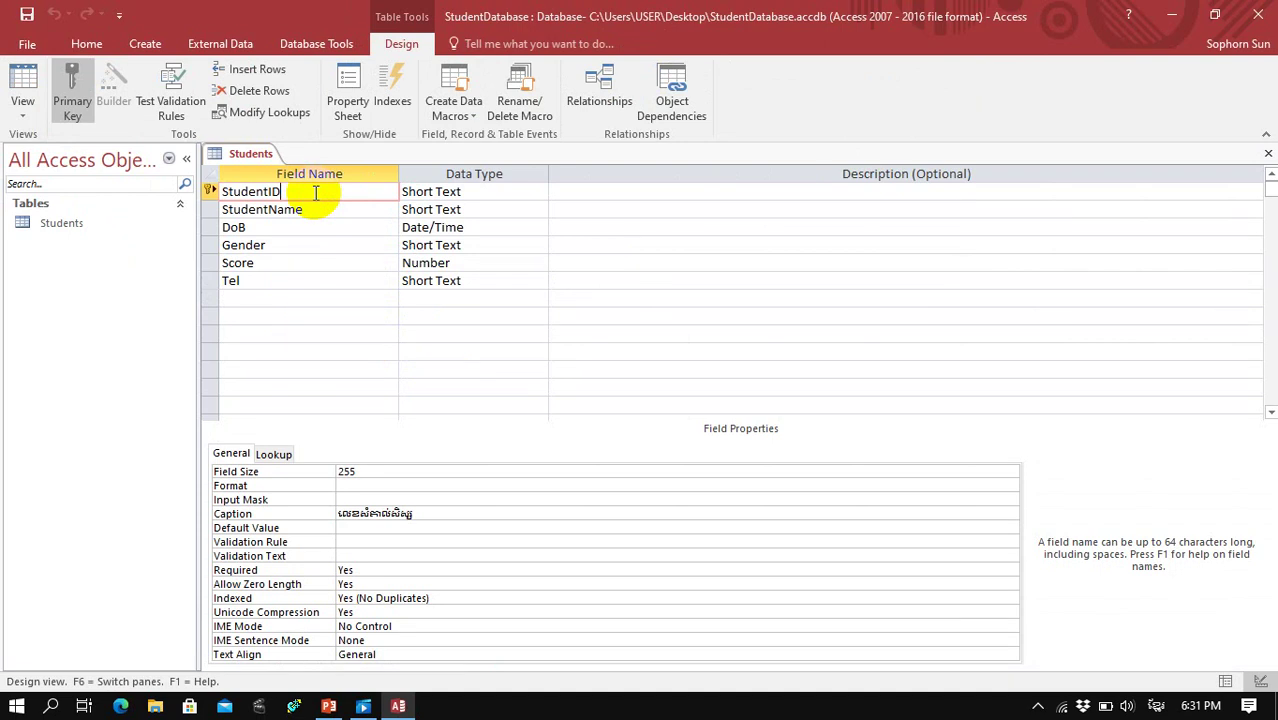
click(20, 82)
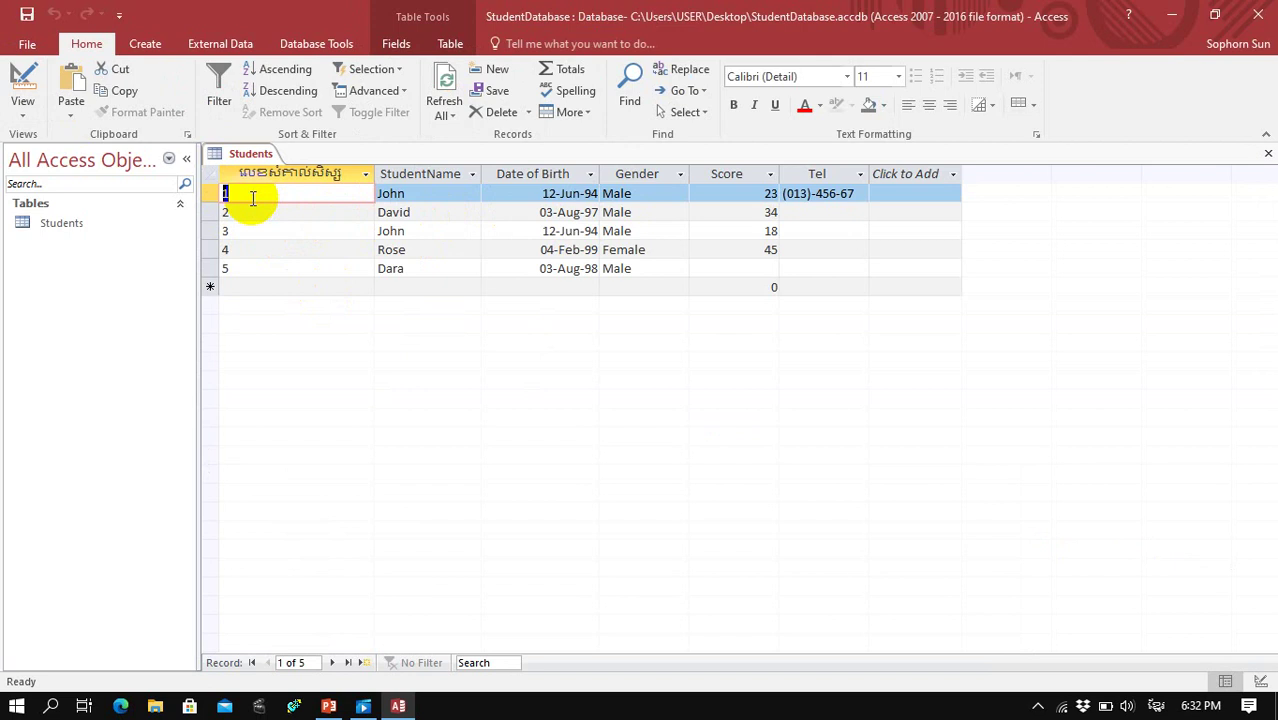
click(23, 114)
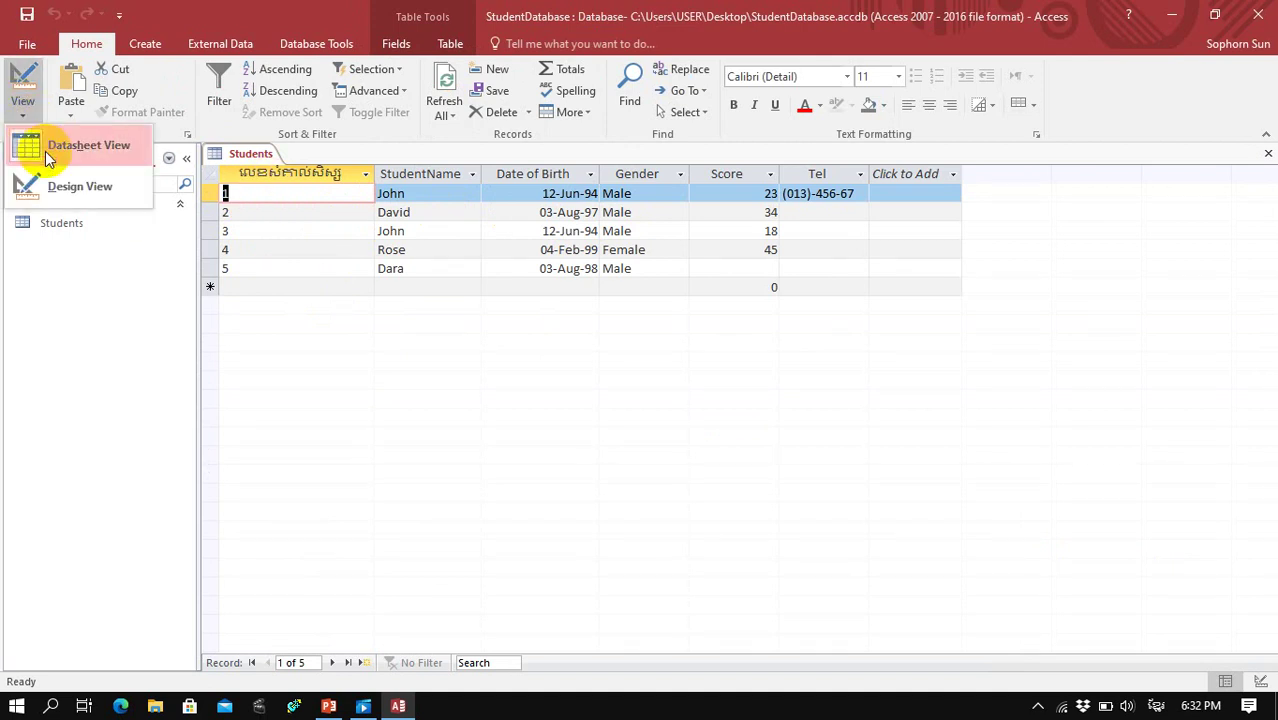
click(57, 188)
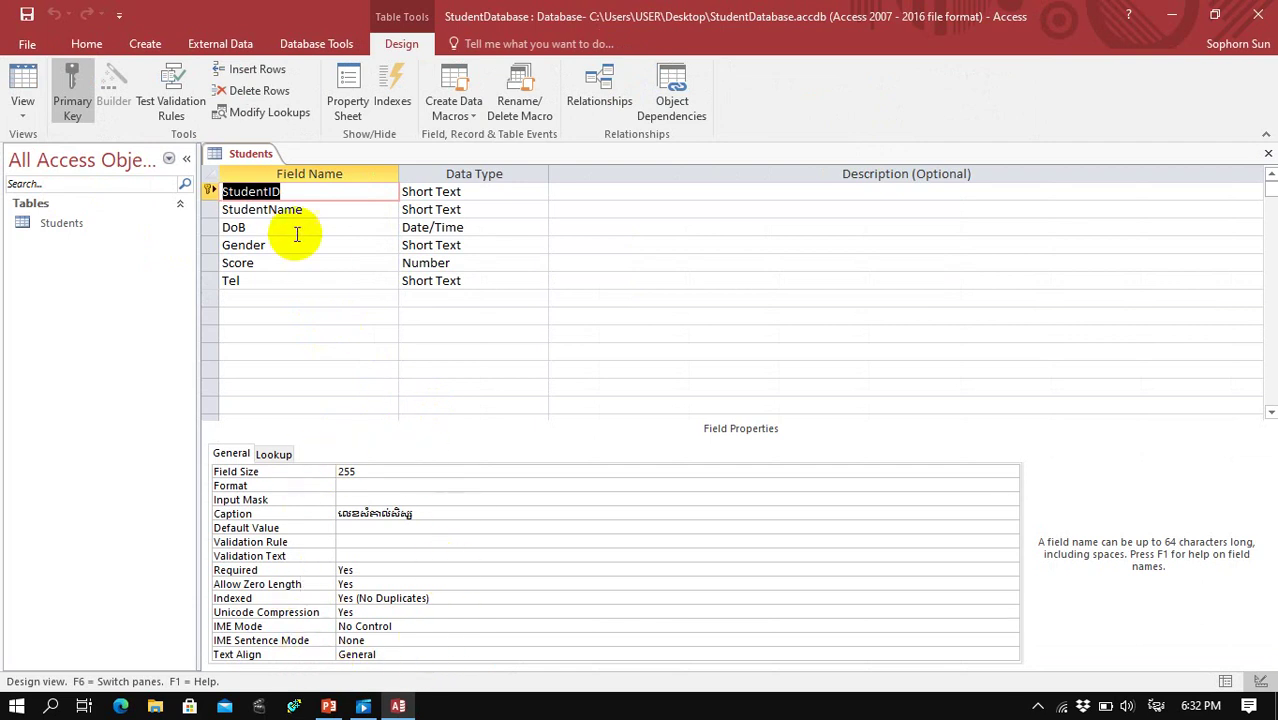
click(315, 209)
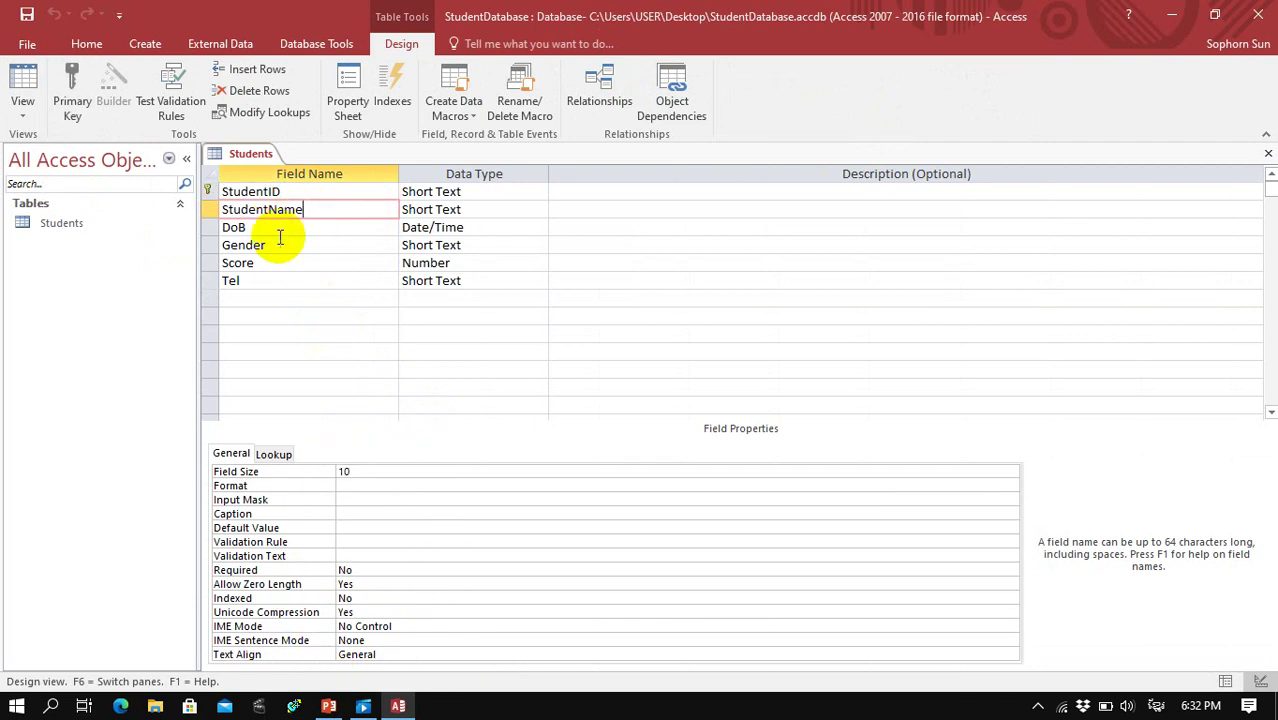
click(278, 227)
click(276, 244)
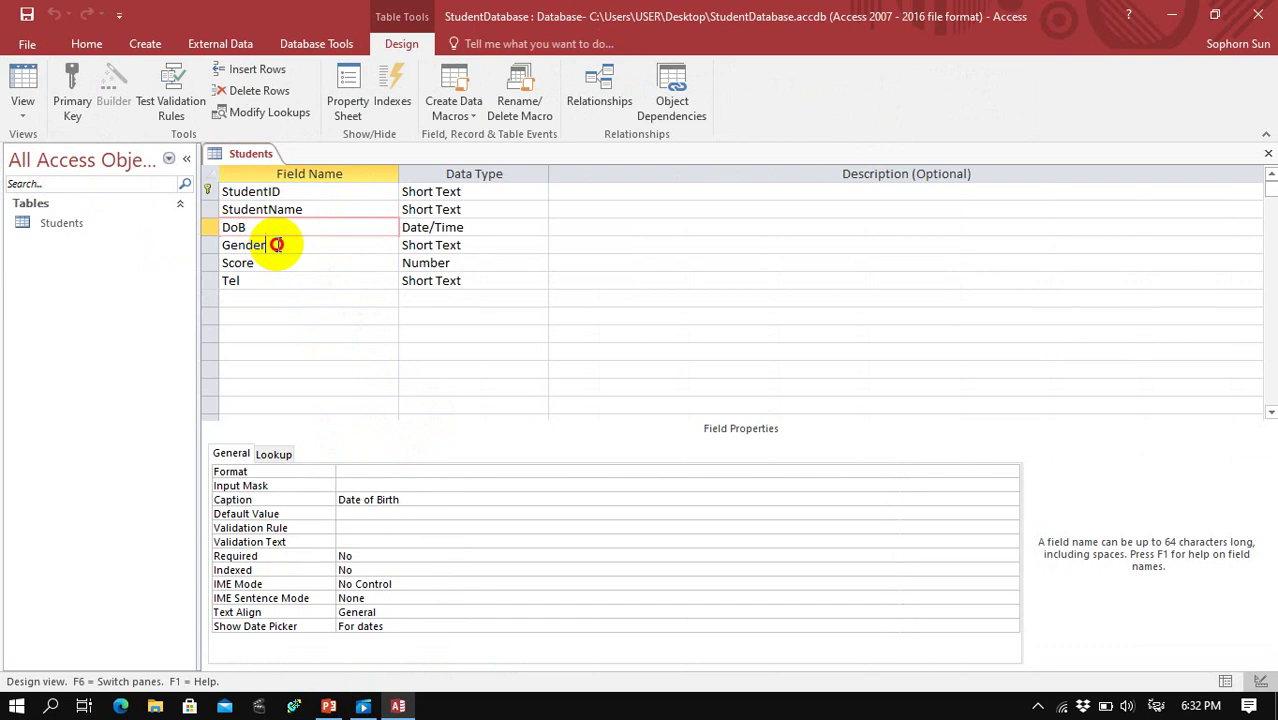